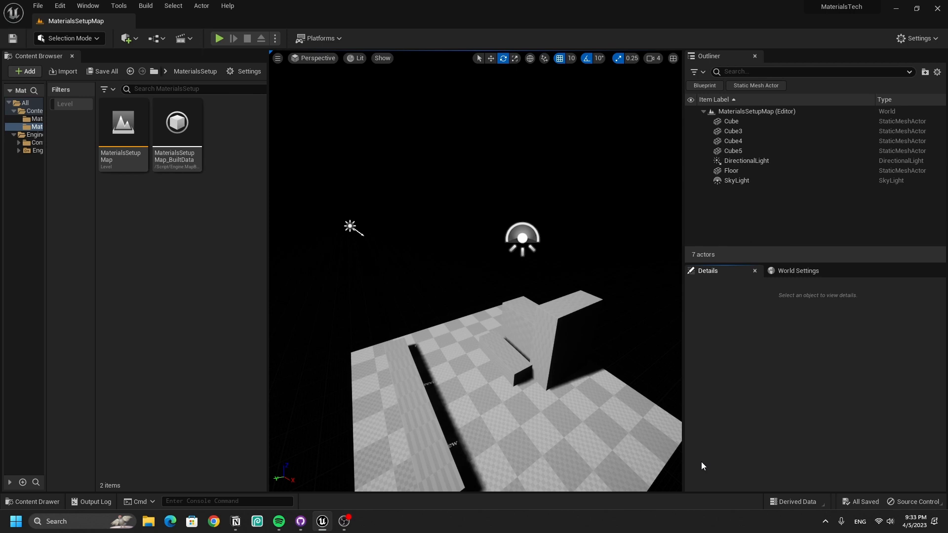
# Create a new material named M_Master in the MaterialsSetup folder and open it for editing
pyautogui.rightClick(171, 216)
pyautogui.click(203, 277)
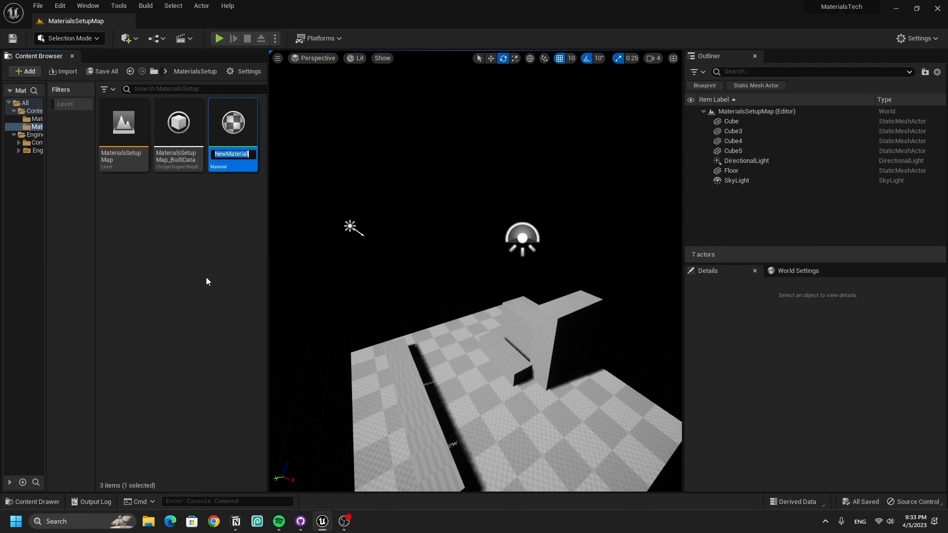
pyautogui.write('M_Master')
pyautogui.press('Return')
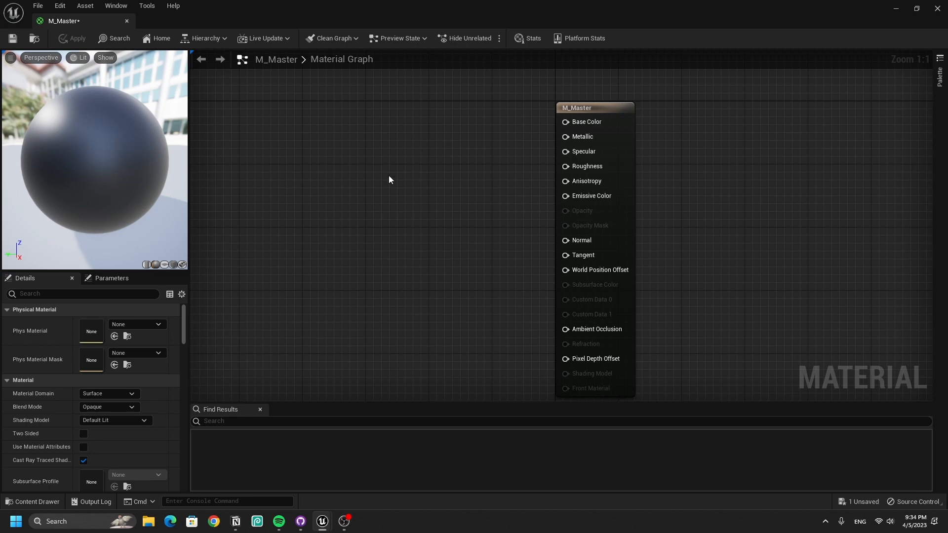
pyautogui.moveTo(557, 14); pyautogui.dragTo(601, 179)
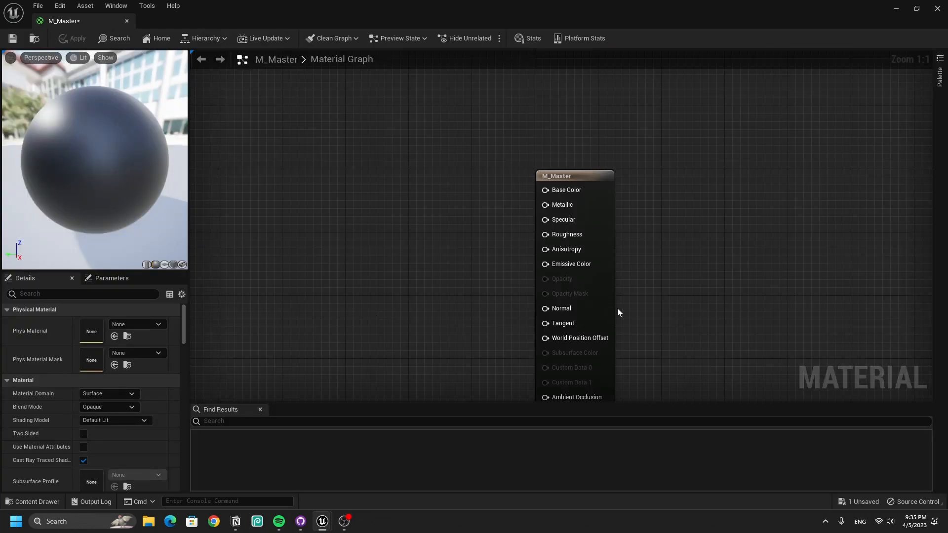
pyautogui.moveTo(545, 190); pyautogui.dragTo(459, 185)
pyautogui.moveTo(531, 126); pyautogui.dragTo(500, 102, button='right')
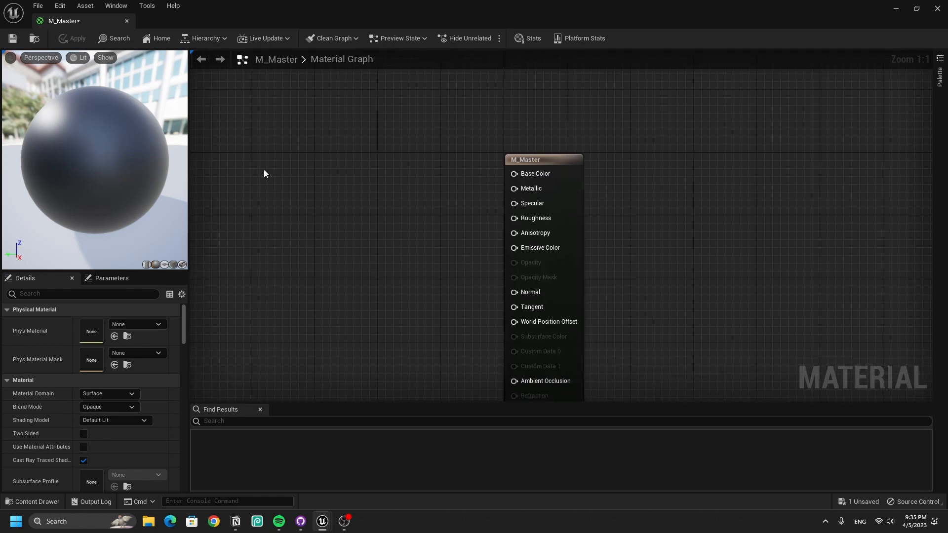
pyautogui.moveTo(305, 322); pyautogui.dragTo(352, 319, button='right')
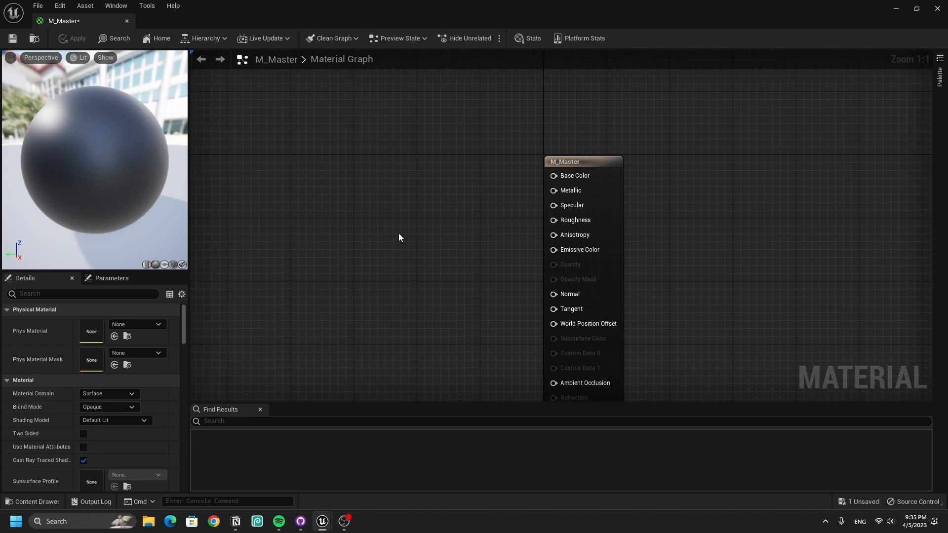
# Add a Constant, a Constant2Vector and a Constant3Vector node to the M_Master graph
pyautogui.click(342, 163)
pyautogui.click(375, 229)
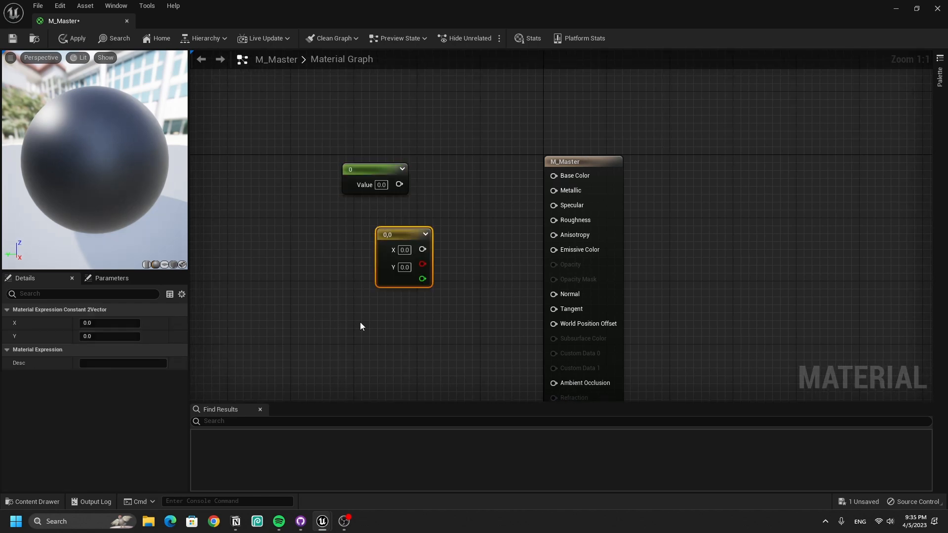
pyautogui.click(360, 322)
pyautogui.moveTo(507, 319); pyautogui.dragTo(517, 284, button='right')
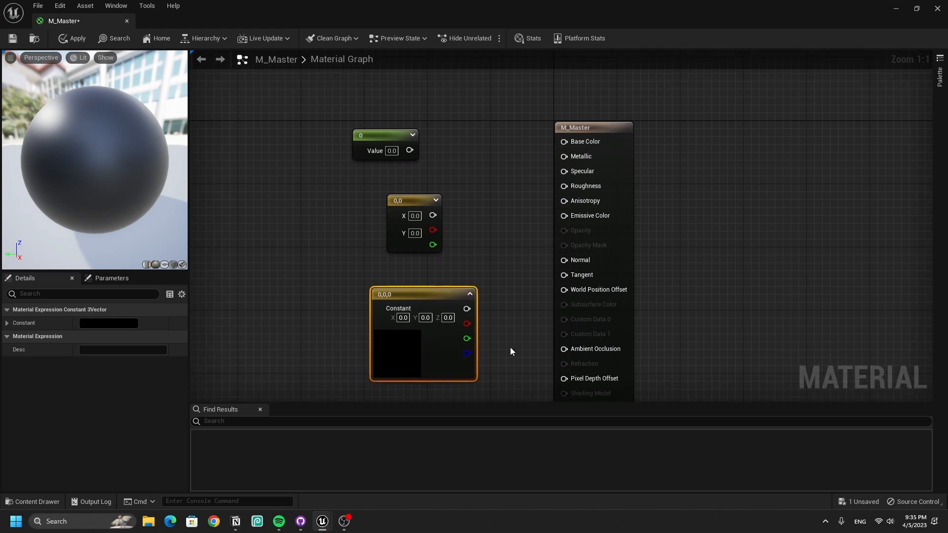
pyautogui.moveTo(510, 348); pyautogui.dragTo(387, 200)
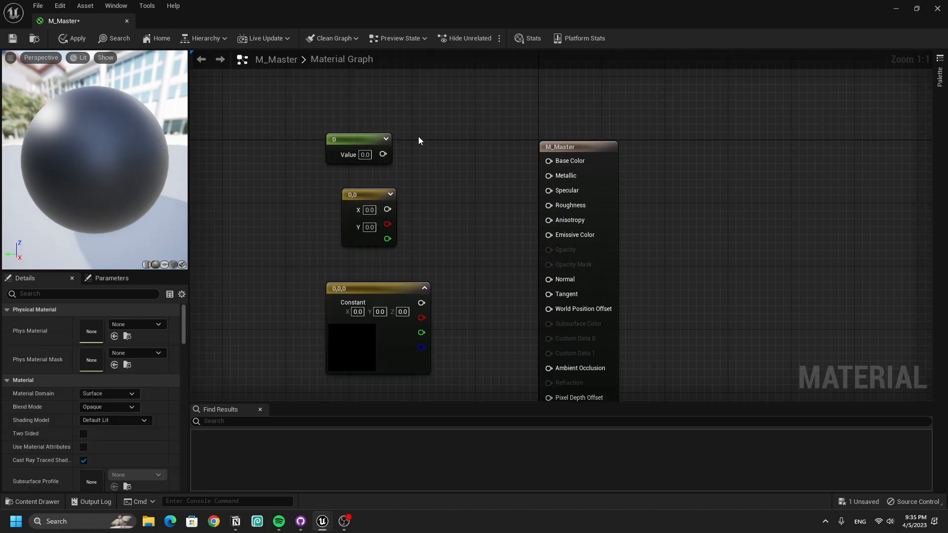
# Delete the Constant and Constant2Vector nodes from the graph, leaving the Constant3Vector
pyautogui.click(327, 155)
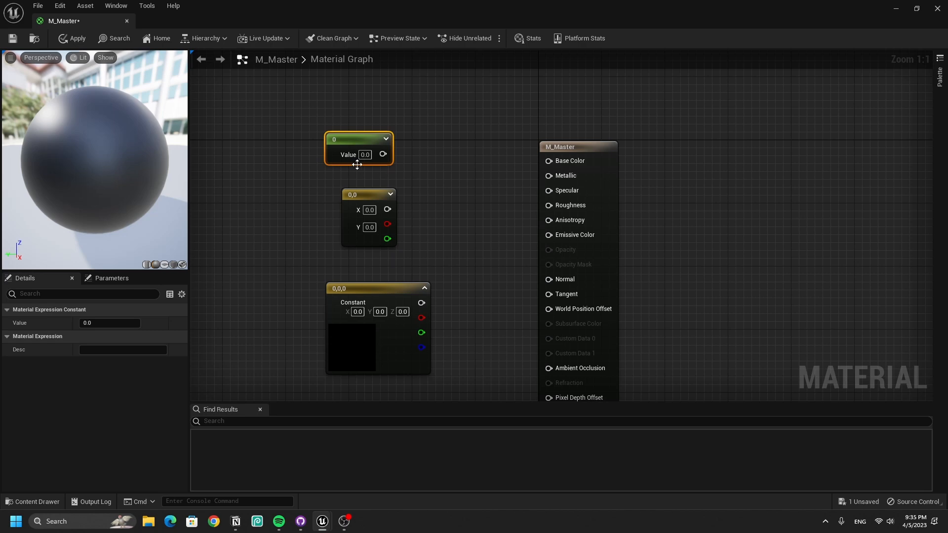
pyautogui.moveTo(382, 154); pyautogui.dragTo(518, 187)
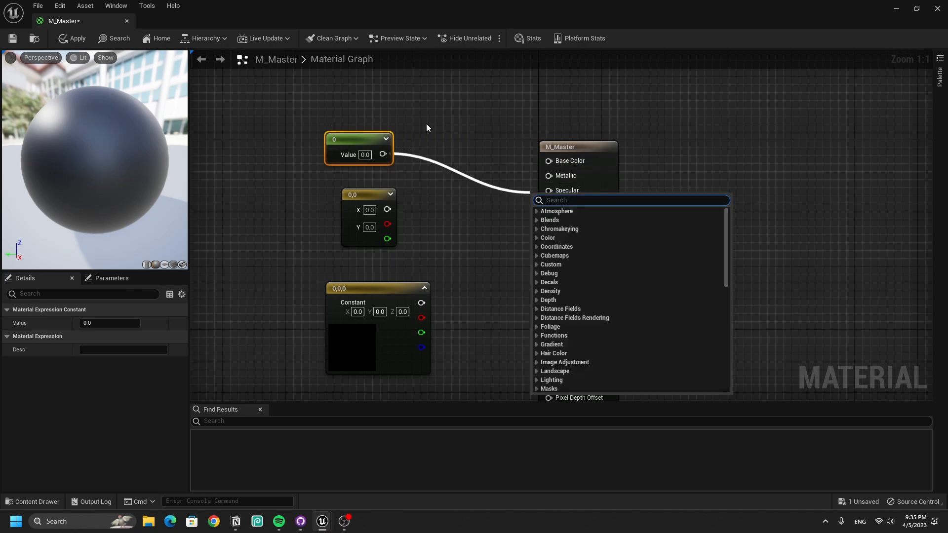
pyautogui.moveTo(419, 151); pyautogui.dragTo(324, 222)
pyautogui.press('Delete')
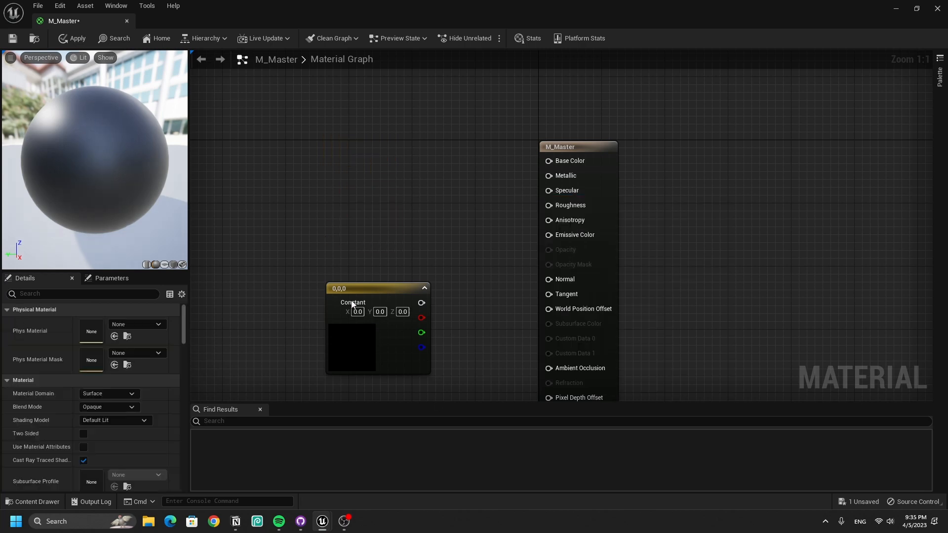
# Move the Constant3Vector node up beside the M_Master node and connect its output to Base Color
pyautogui.moveTo(374, 338); pyautogui.dragTo(367, 191)
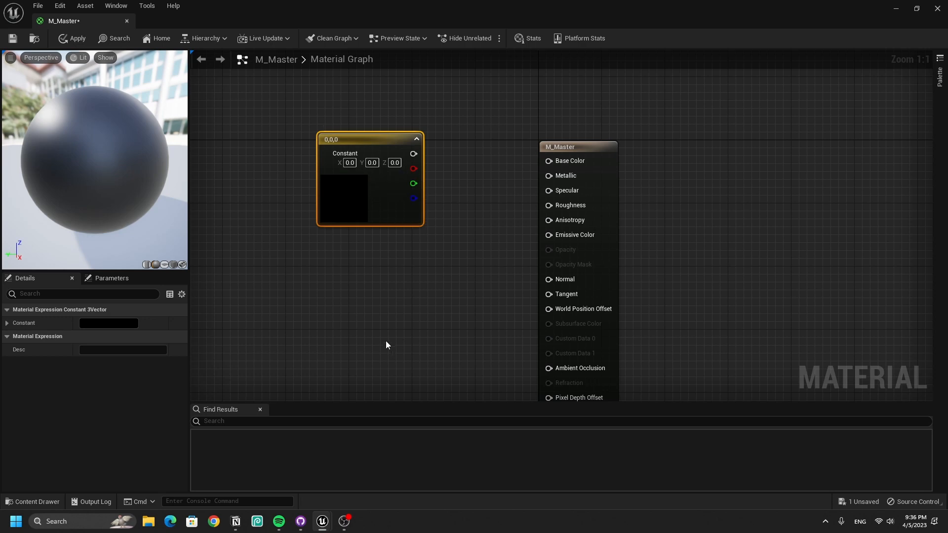
pyautogui.moveTo(414, 154); pyautogui.dragTo(549, 161)
# Set the Constant3Vector color to salmon pink (1.0, 0.17511, 0.145262) and apply the material changes
pyautogui.click(109, 324)
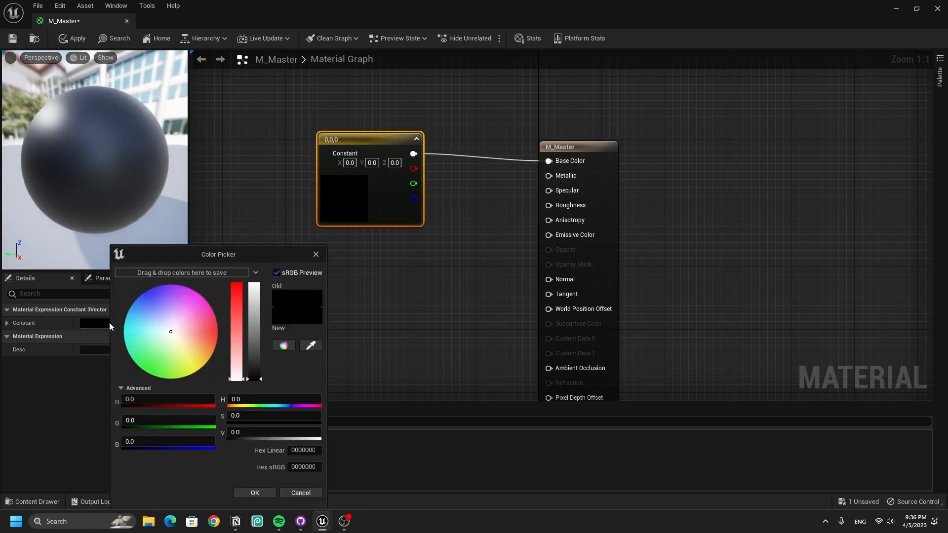
pyautogui.moveTo(187, 325); pyautogui.dragTo(211, 333)
pyautogui.moveTo(252, 357); pyautogui.dragTo(251, 343)
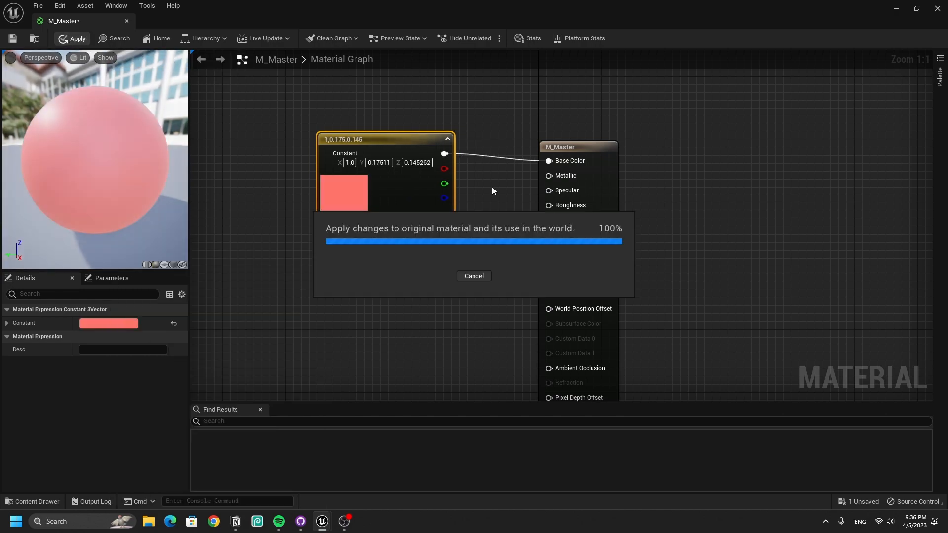
pyautogui.click(937, 8)
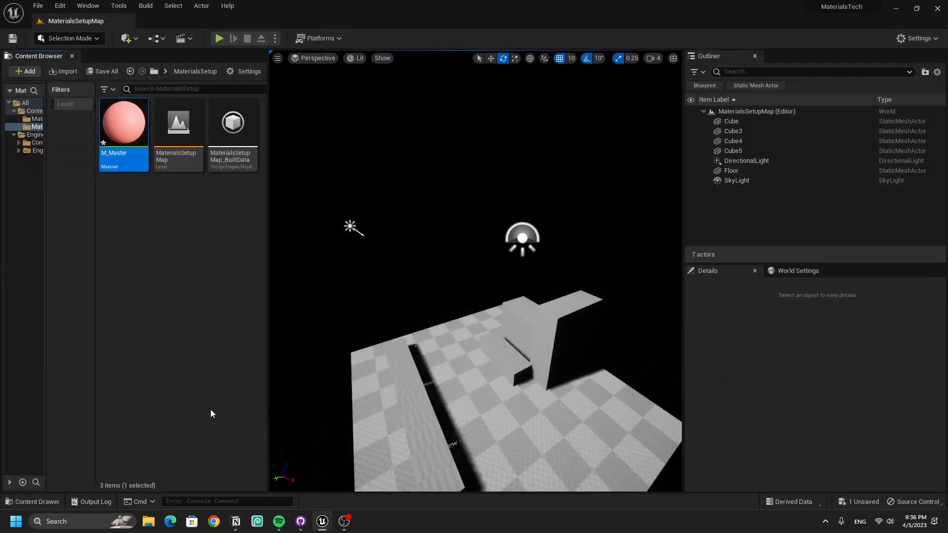
# Create a material instance of M_Master named M_DemoSceneBlue and open it
pyautogui.rightClick(120, 153)
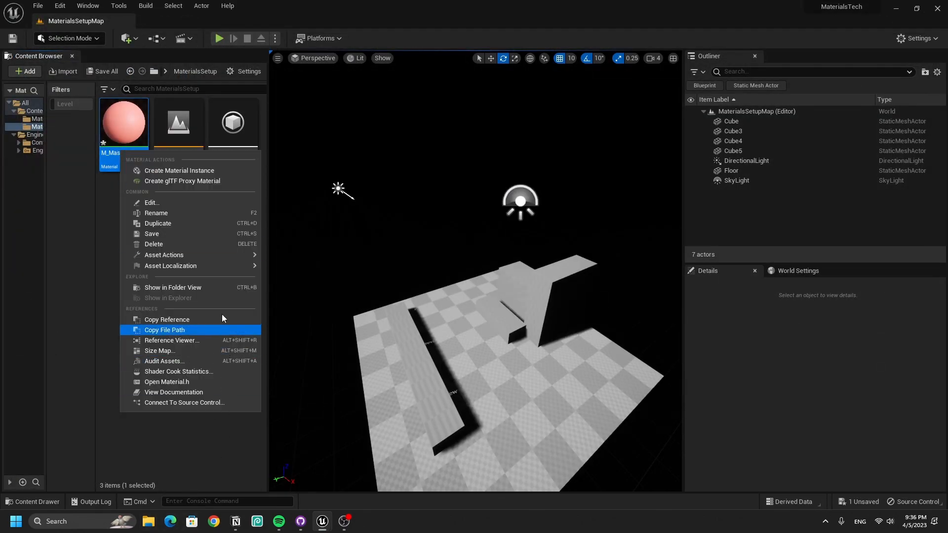
pyautogui.click(179, 170)
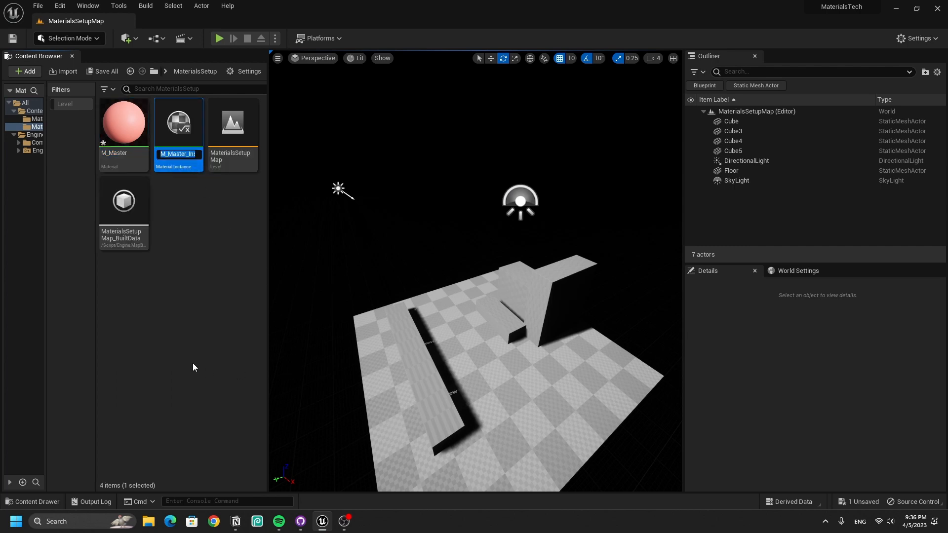
pyautogui.write('M')
pyautogui.write('_DemoScene')
pyautogui.write('Blue')
pyautogui.press('Return')
pyautogui.press('Return')
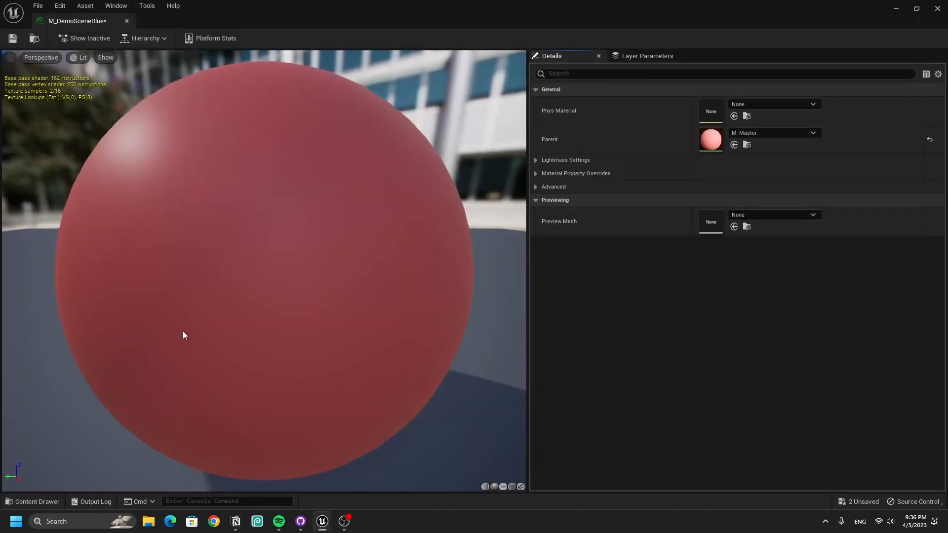
# In the parent material M_Master, convert the Base Color constant to a parameter named Color and apply the change
pyautogui.doubleClick(710, 137)
pyautogui.click(445, 214)
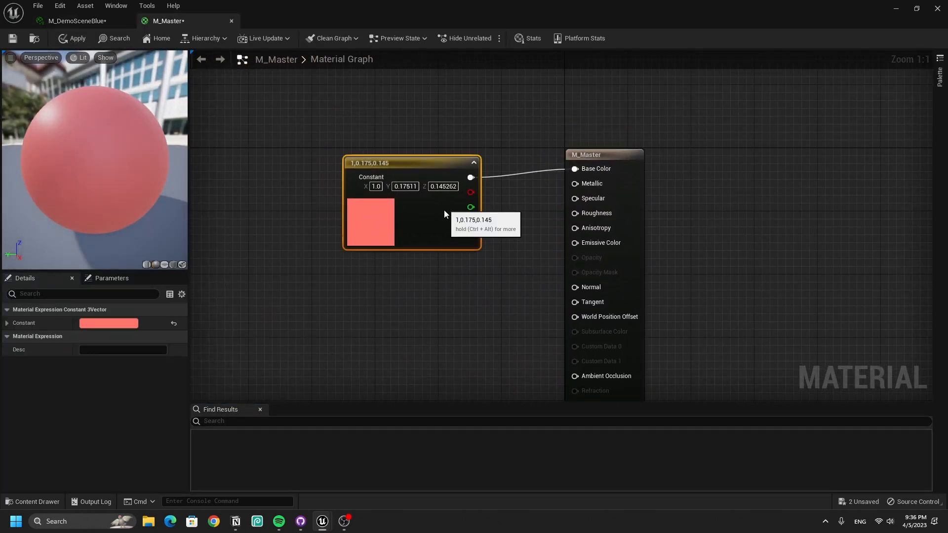
pyautogui.moveTo(444, 214); pyautogui.dragTo(476, 206)
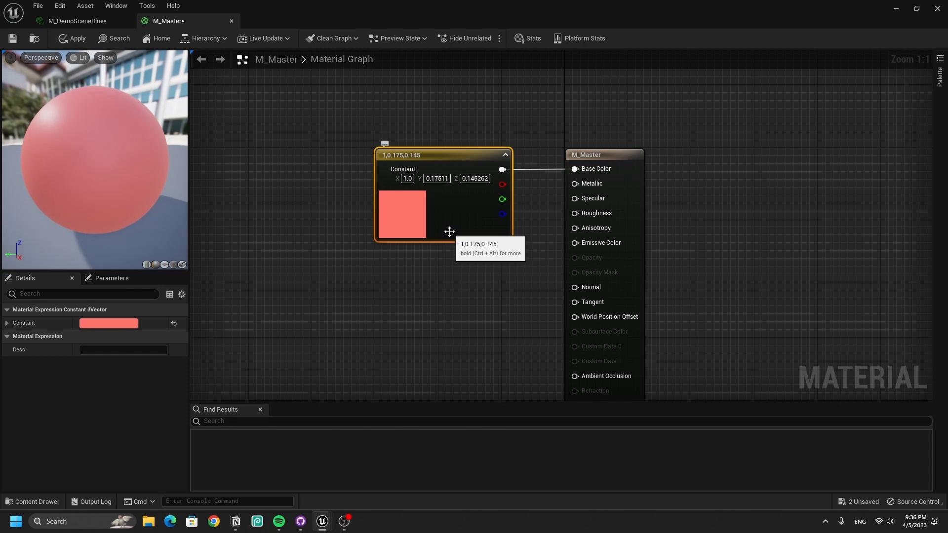
pyautogui.rightClick(435, 158)
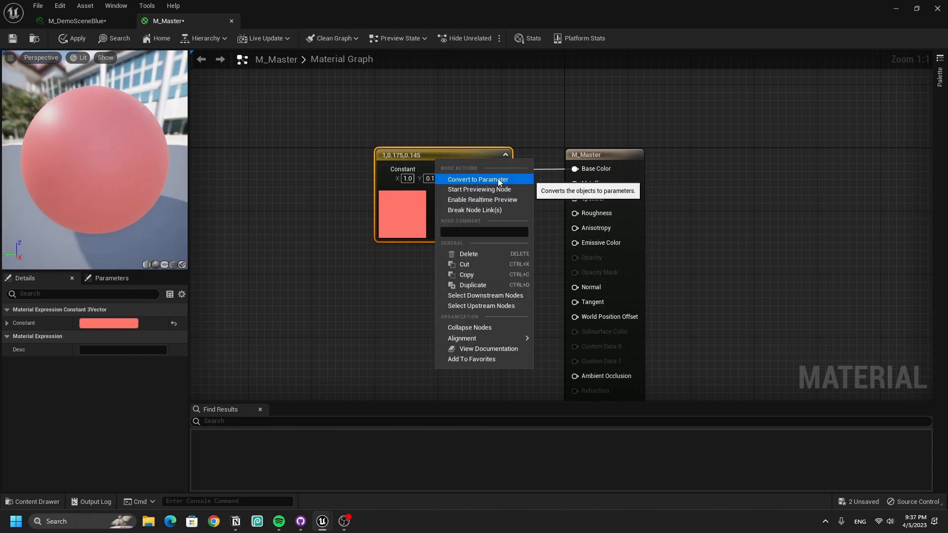
pyautogui.click(498, 178)
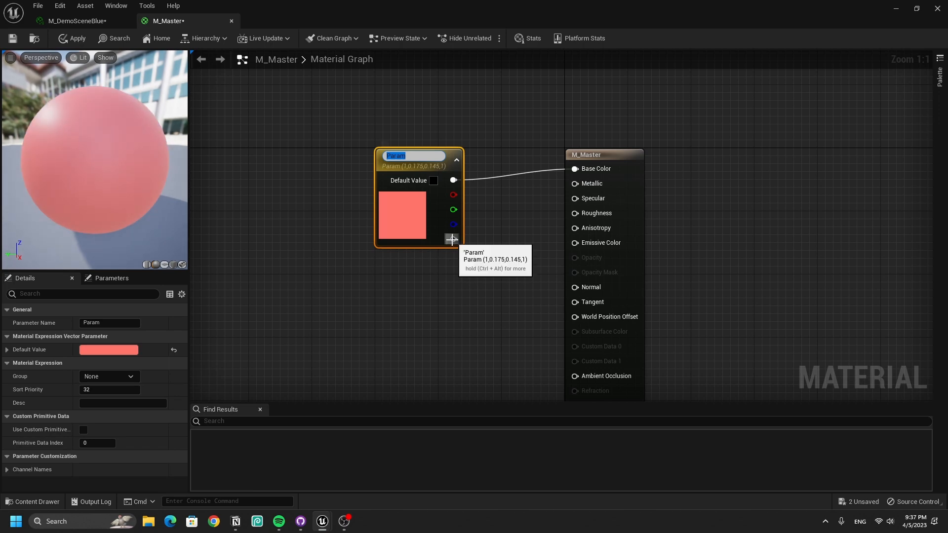
pyautogui.write('Color')
pyautogui.press('Return')
pyautogui.click(73, 38)
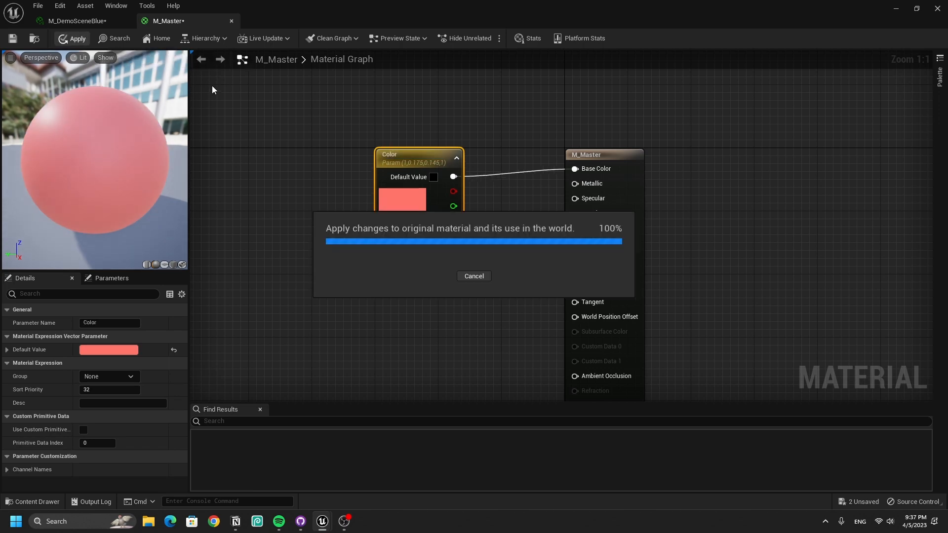
# Override the Color parameter in the M_DemoSceneBlue instance and set it to a light blue
pyautogui.click(79, 21)
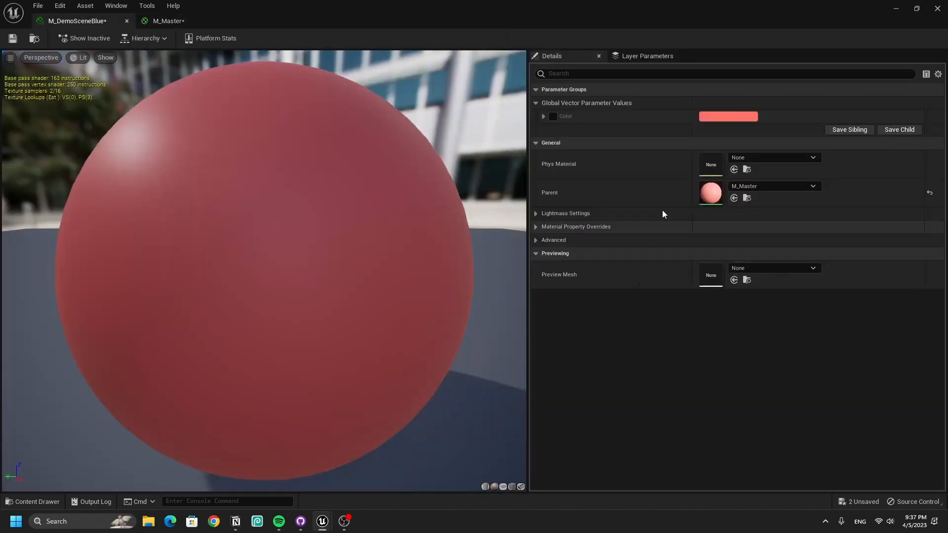
pyautogui.click(554, 117)
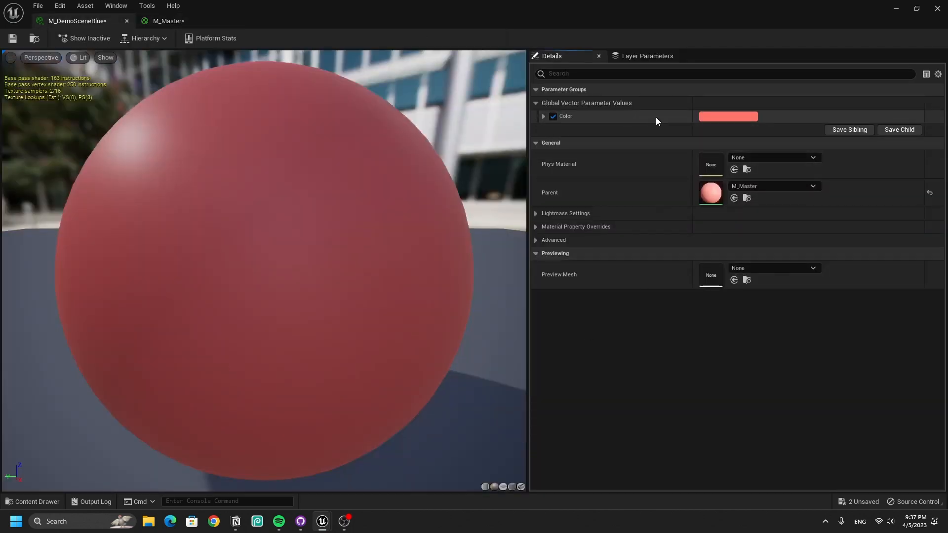
pyautogui.click(724, 117)
pyautogui.moveTo(795, 221); pyautogui.dragTo(741, 164)
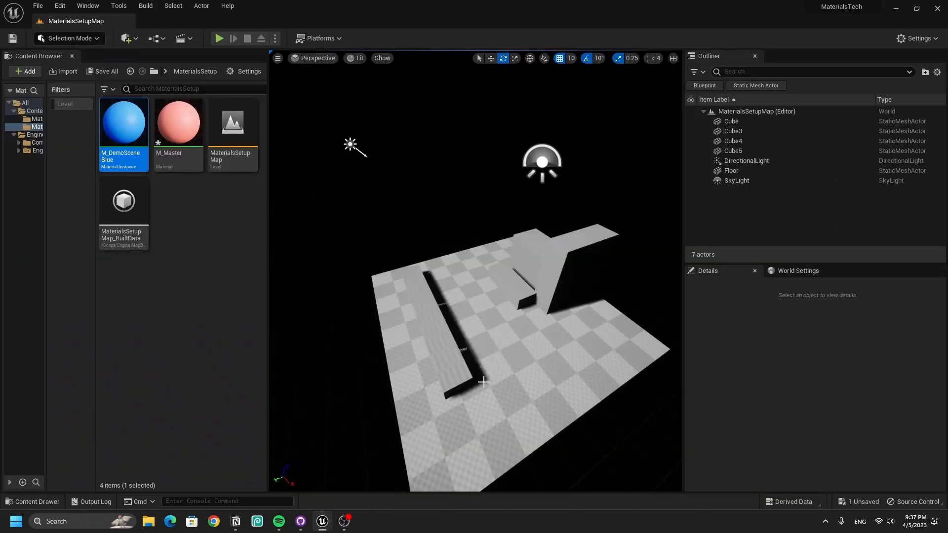
pyautogui.click(580, 257)
pyautogui.scroll(-3, 885, 434)
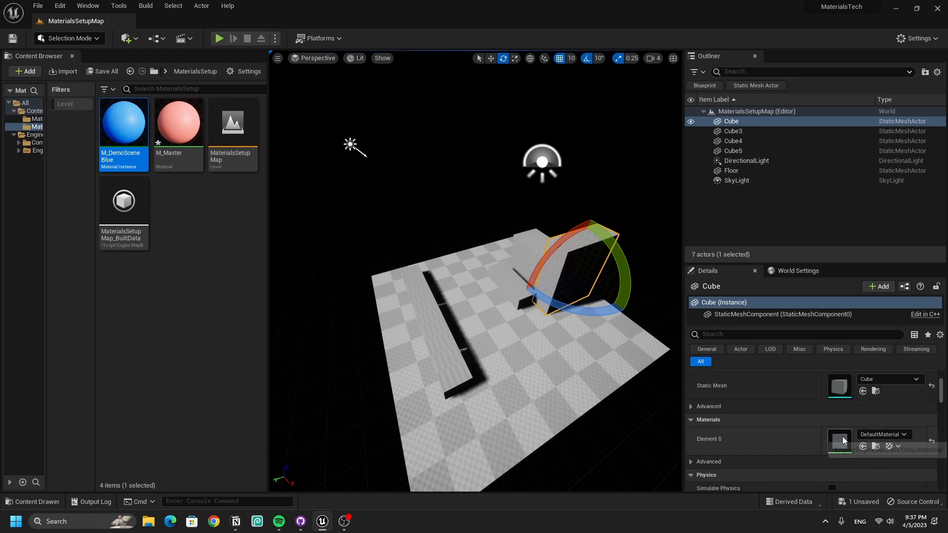
pyautogui.click(885, 435)
pyautogui.write('blue')
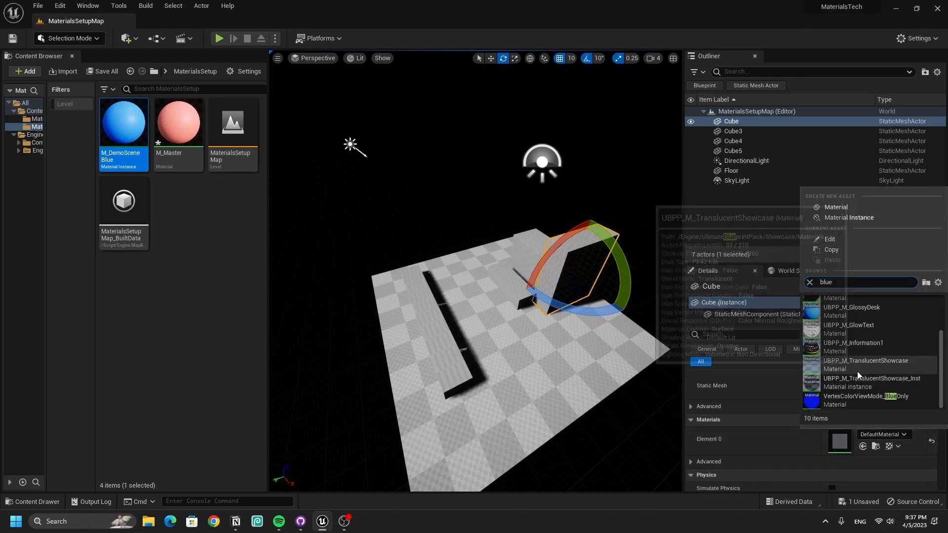
pyautogui.scroll(3, 860, 375)
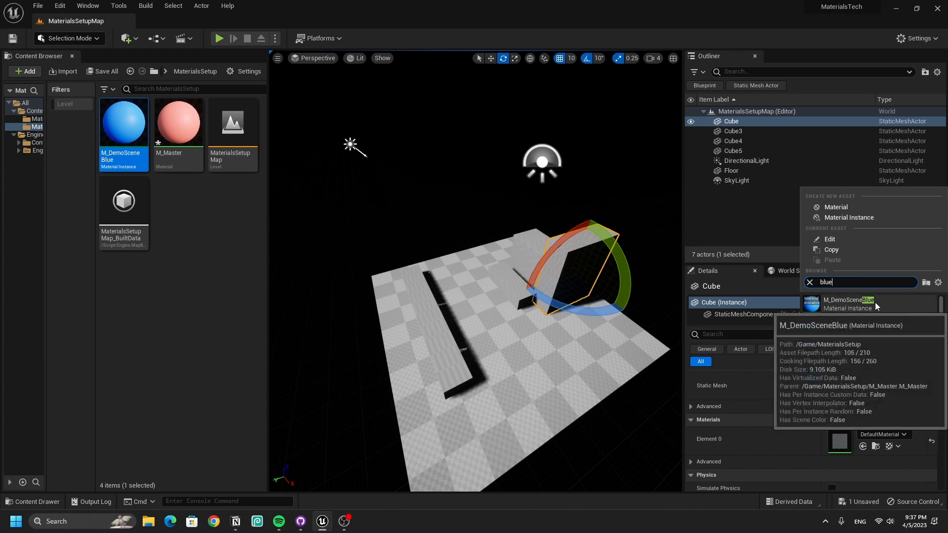
pyautogui.click(209, 360)
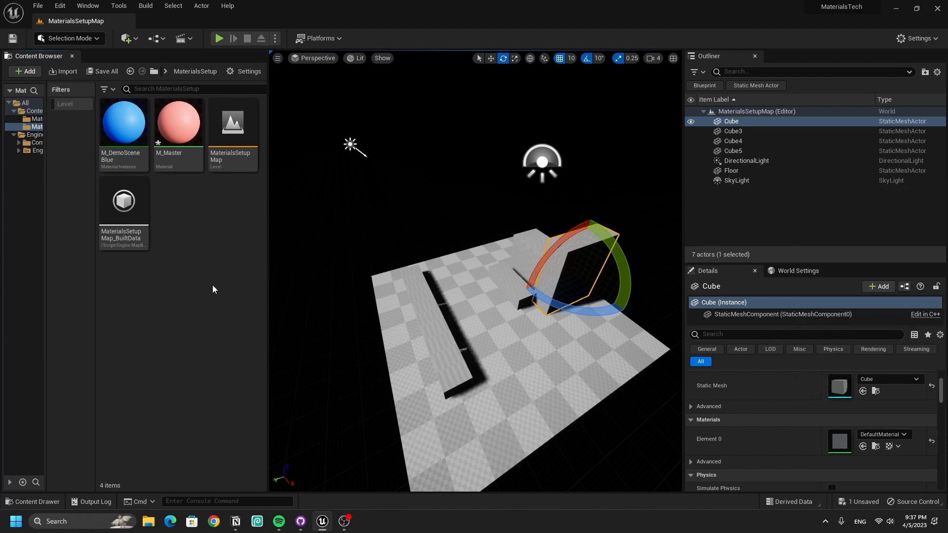
# Apply the M_DemoSceneBlue material instance to the tall Cube and to the long low block on the floor
pyautogui.moveTo(123, 123); pyautogui.dragTo(575, 297)
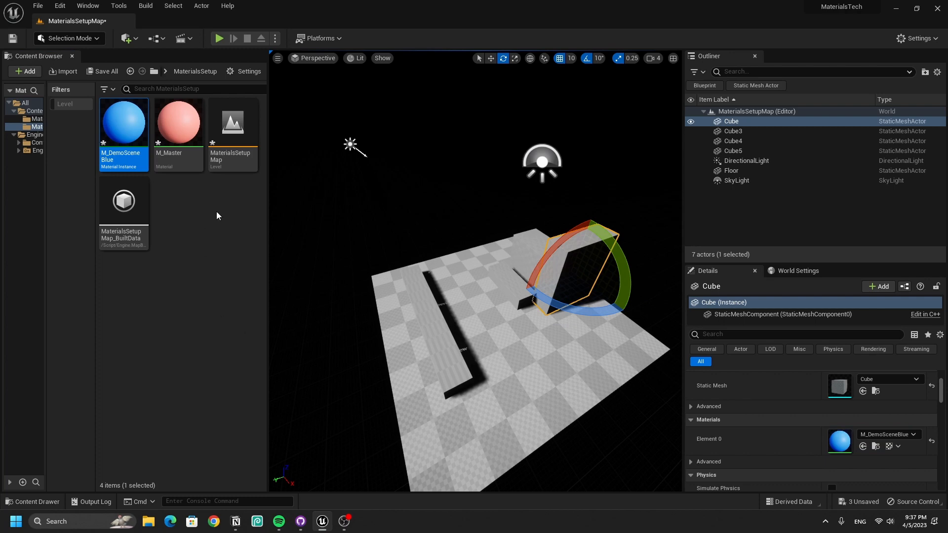
pyautogui.moveTo(122, 133); pyautogui.dragTo(426, 300)
pyautogui.press('w')
pyautogui.moveTo(426, 300); pyautogui.dragTo(432, 299, button='right')
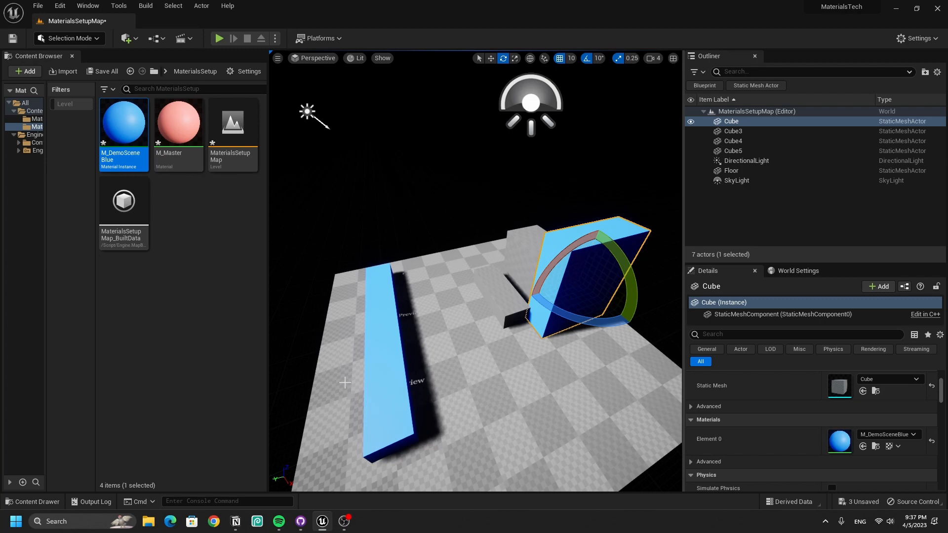
# Duplicate the M_DemoSceneBlue material instance as M_DemoSceneRed and open the copy for editing
pyautogui.rightClick(120, 115)
pyautogui.click(178, 403)
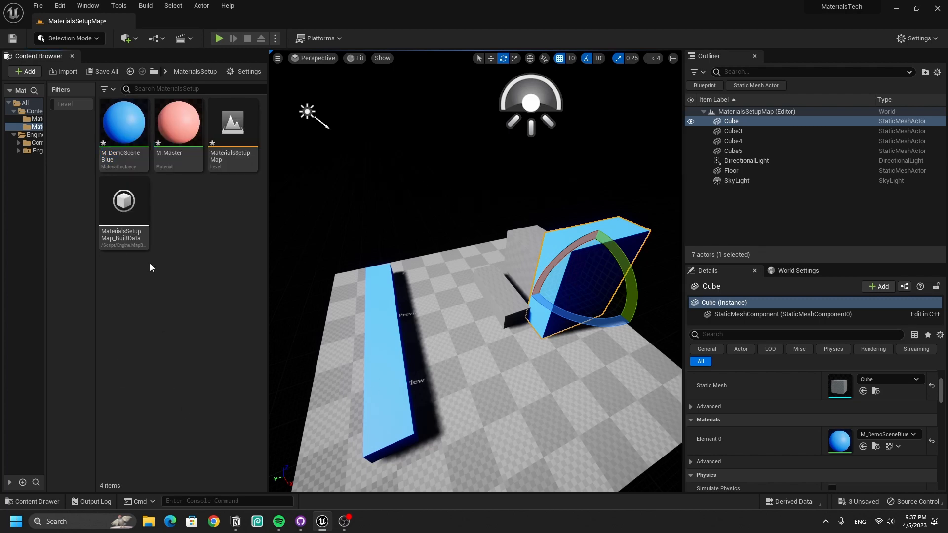
pyautogui.rightClick(131, 141)
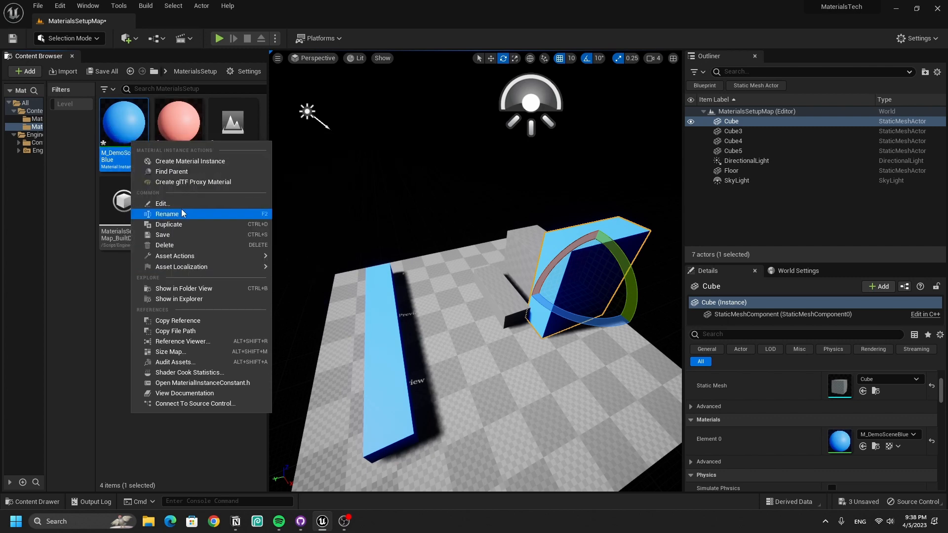
pyautogui.click(183, 224)
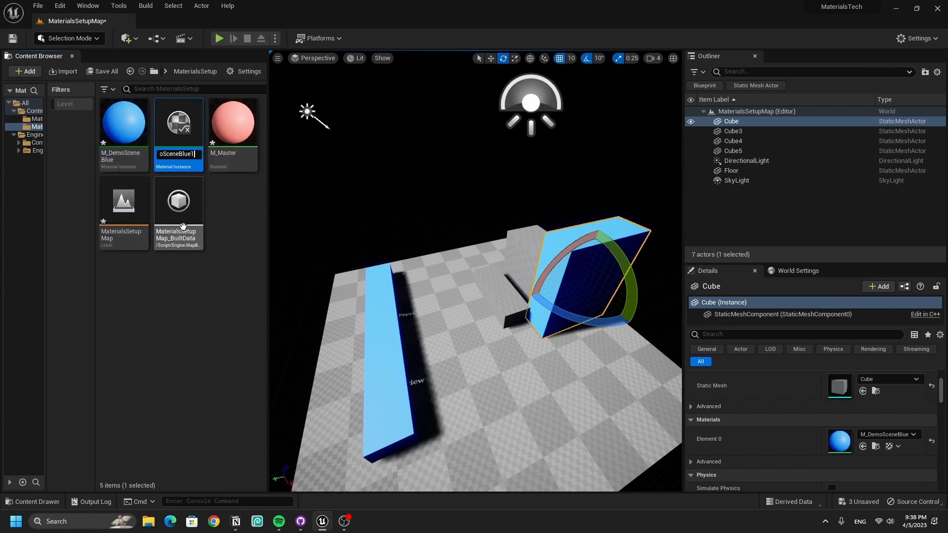
pyautogui.press('BackSpace')
pyautogui.press('BackSpace')
pyautogui.press('BackSpace')
pyautogui.press('BackSpace')
pyautogui.press('BackSpace')
pyautogui.write('Red')
pyautogui.press('Return')
pyautogui.doubleClick(178, 123)
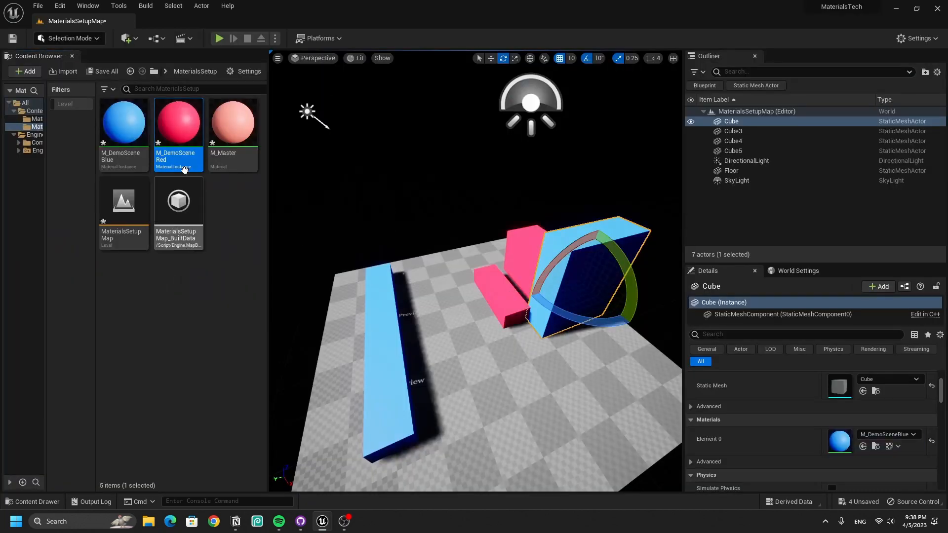
# Duplicate the M_DemoSceneRed material instance as M_DemoSceneViolet
pyautogui.rightClick(183, 169)
pyautogui.click(272, 237)
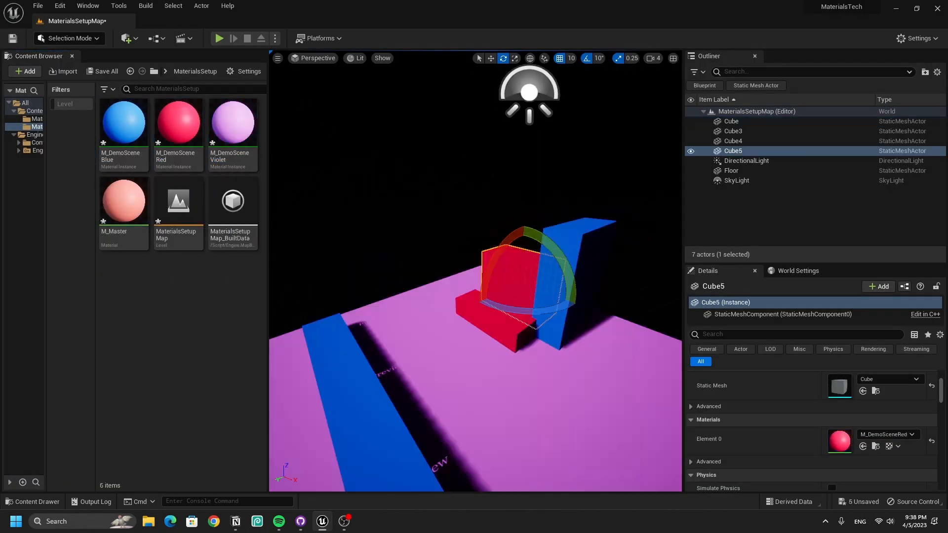
# Select the floor and the colored blocks in the level one by one to check their assigned materials
pyautogui.click(509, 397)
pyautogui.click(375, 387)
pyautogui.click(487, 324)
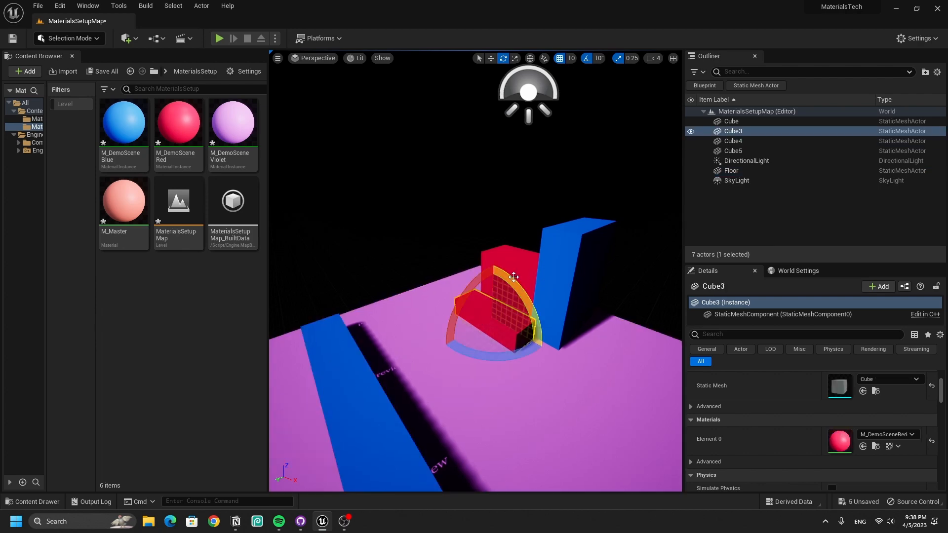
pyautogui.click(527, 272)
pyautogui.click(578, 277)
# Open the blue, red and violet material instances to compare their Color override and parent material, and return to the level view
pyautogui.doubleClick(124, 123)
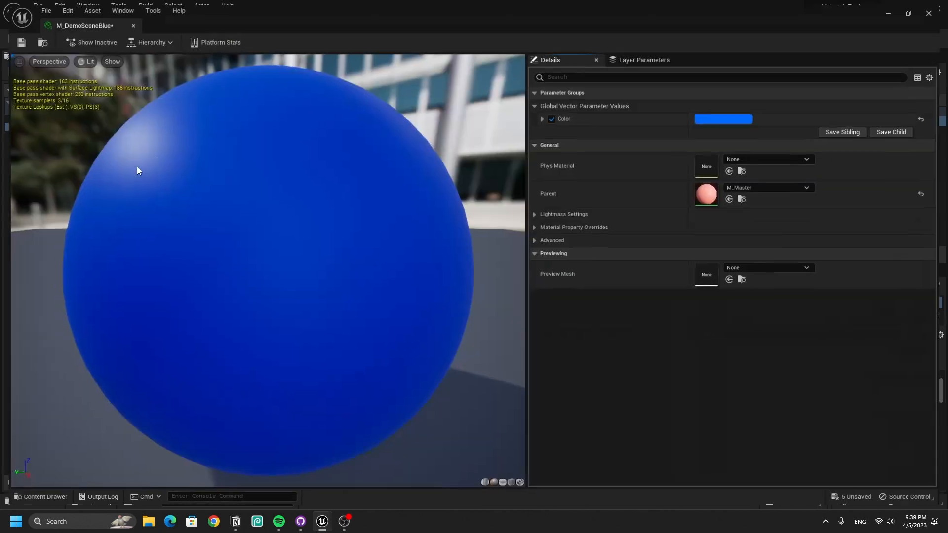
pyautogui.doubleClick(340, 5)
pyautogui.doubleClick(179, 123)
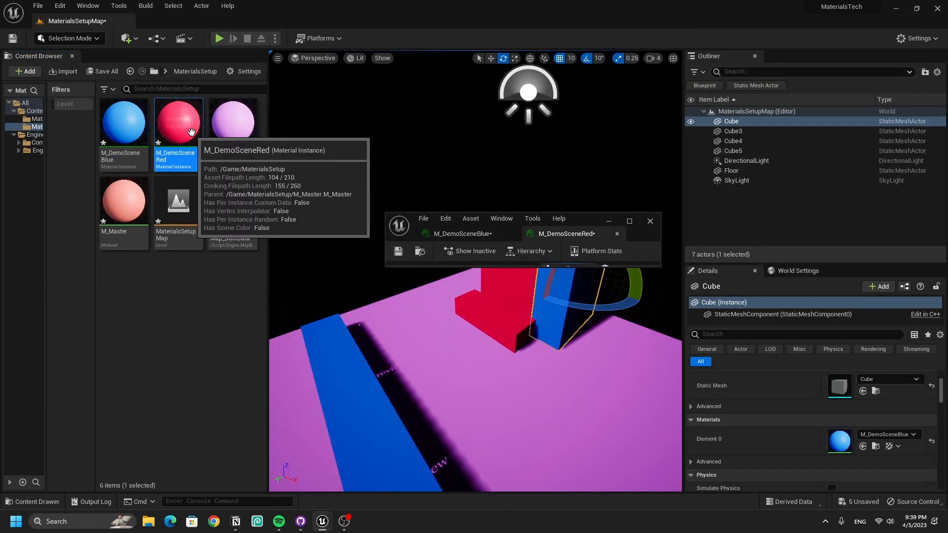
pyautogui.doubleClick(233, 124)
pyautogui.click(630, 220)
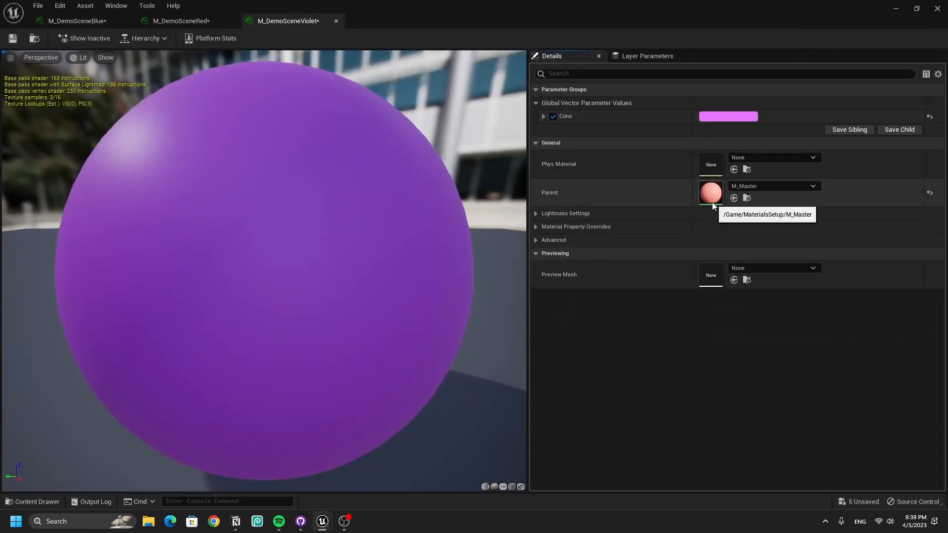
pyautogui.click(180, 21)
pyautogui.click(77, 21)
pyautogui.moveTo(630, 21); pyautogui.dragTo(529, 417)
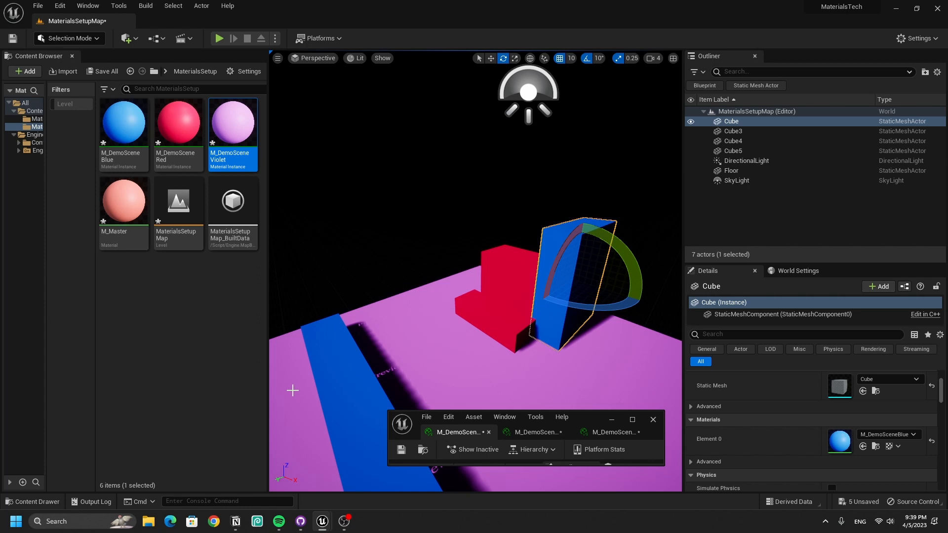
# Open the M_Master material and bring its material graph into full view
pyautogui.moveTo(483, 246); pyautogui.dragTo(483, 300, button='right')
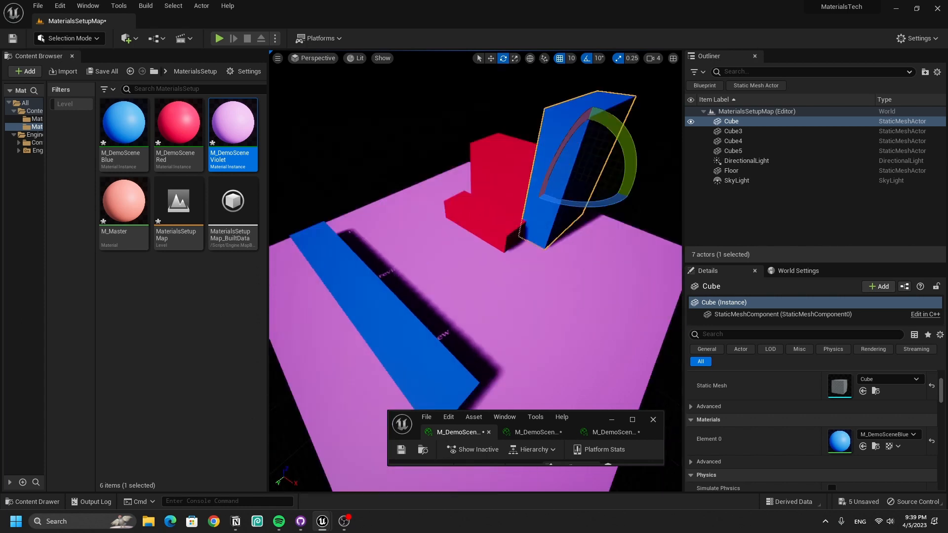
pyautogui.scroll(-3, 483, 245)
pyautogui.scroll(2, 483, 259)
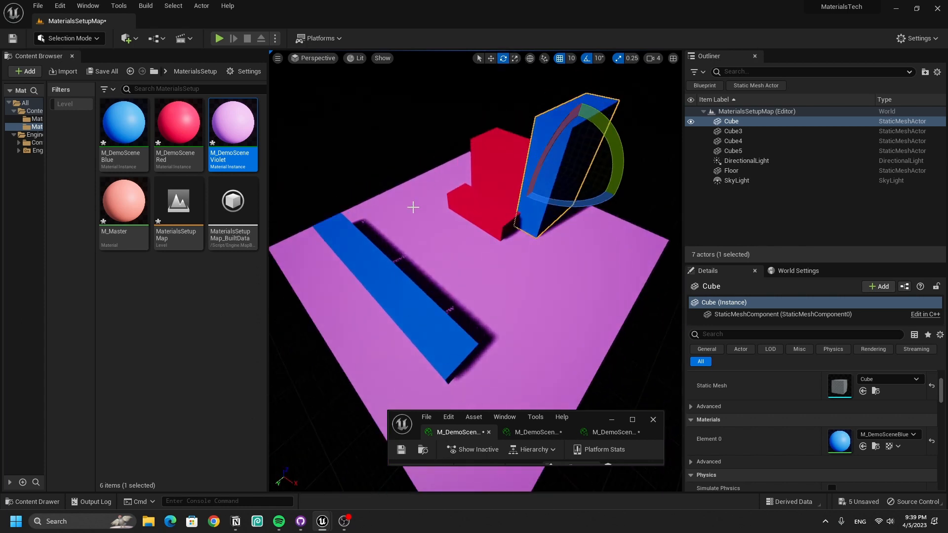
pyautogui.doubleClick(125, 232)
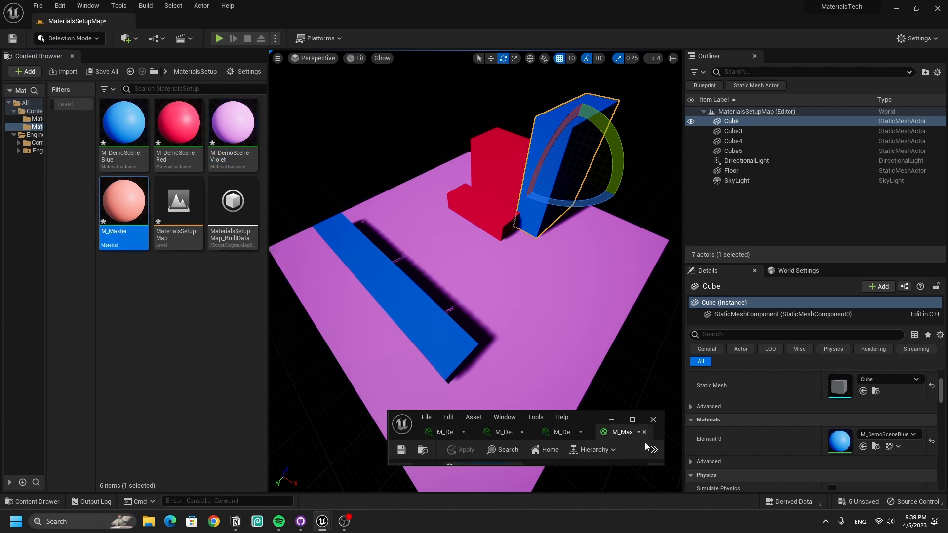
pyautogui.click(637, 421)
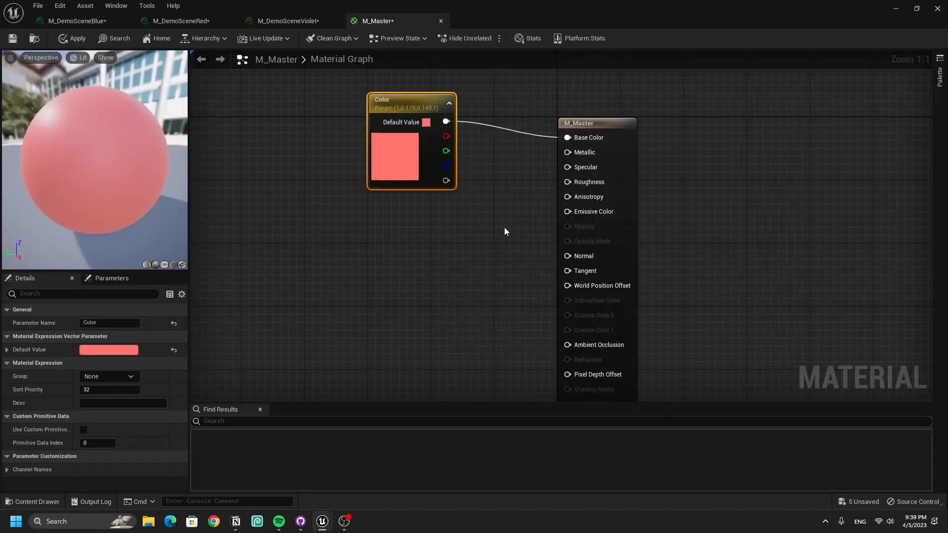
pyautogui.moveTo(555, 132); pyautogui.dragTo(549, 115, button='right')
pyautogui.moveTo(395, 159); pyautogui.dragTo(393, 140)
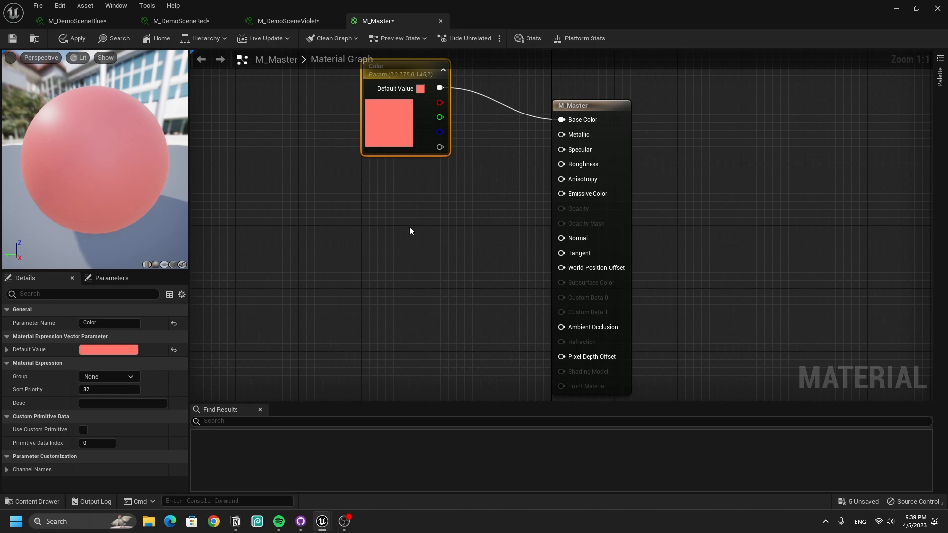
# Add a Constant node with value 1 connected to the Metallic input of M_Master and apply the change
pyautogui.click(419, 200)
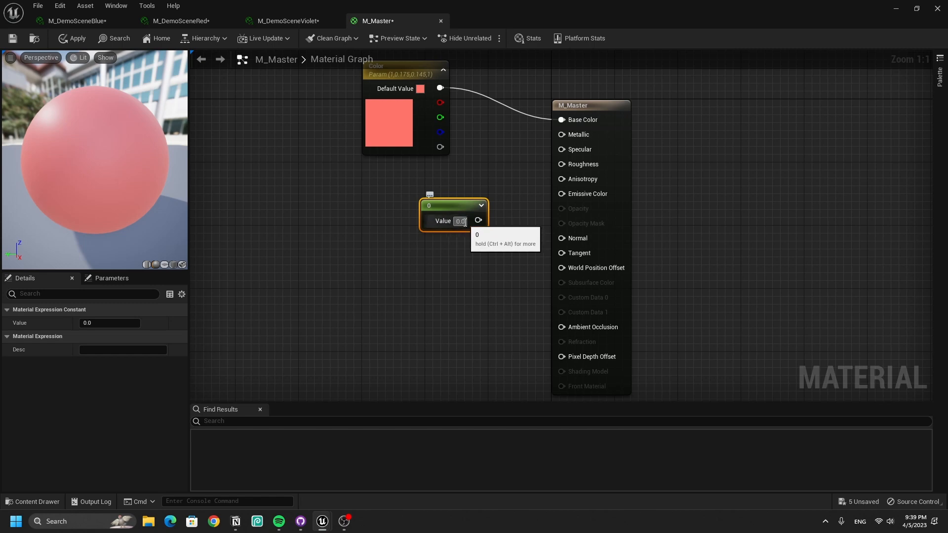
pyautogui.moveTo(478, 221); pyautogui.dragTo(561, 134)
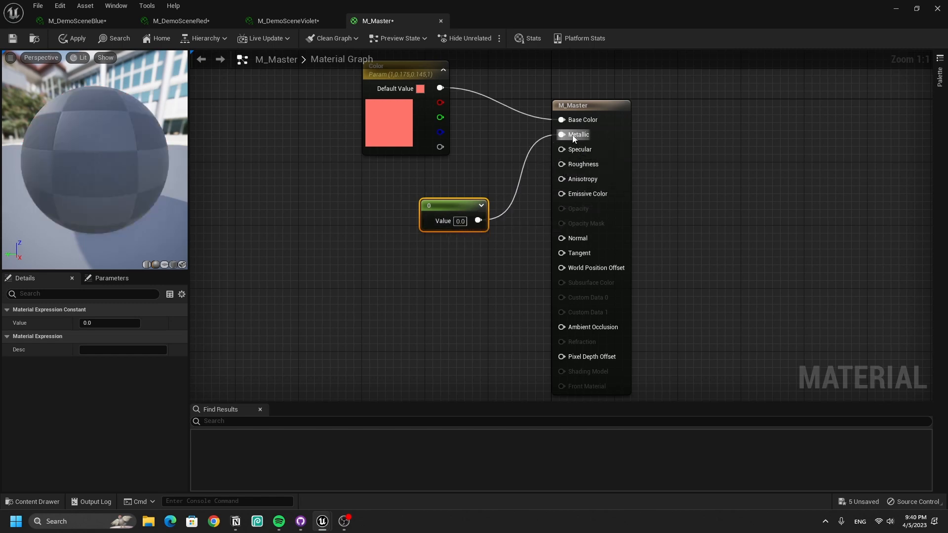
pyautogui.click(461, 221)
pyautogui.write('1')
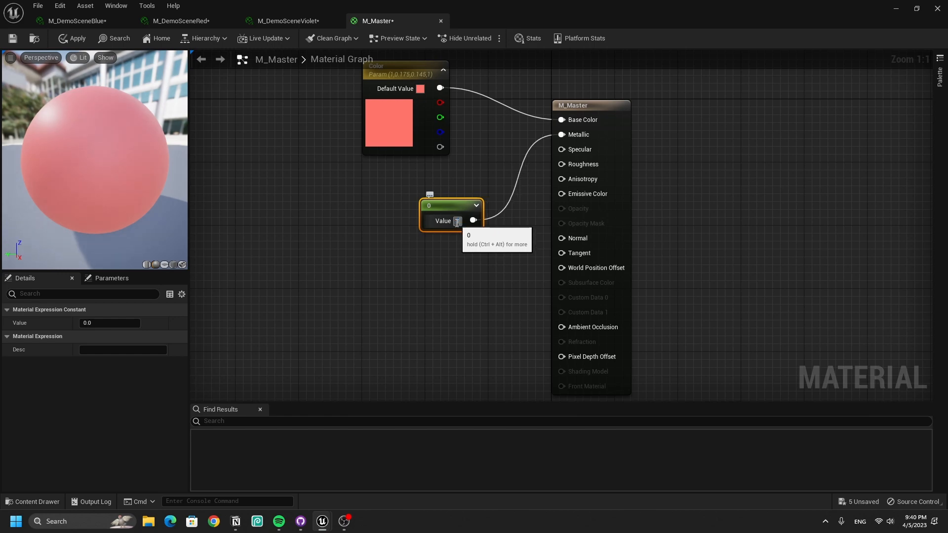
pyautogui.press('Return')
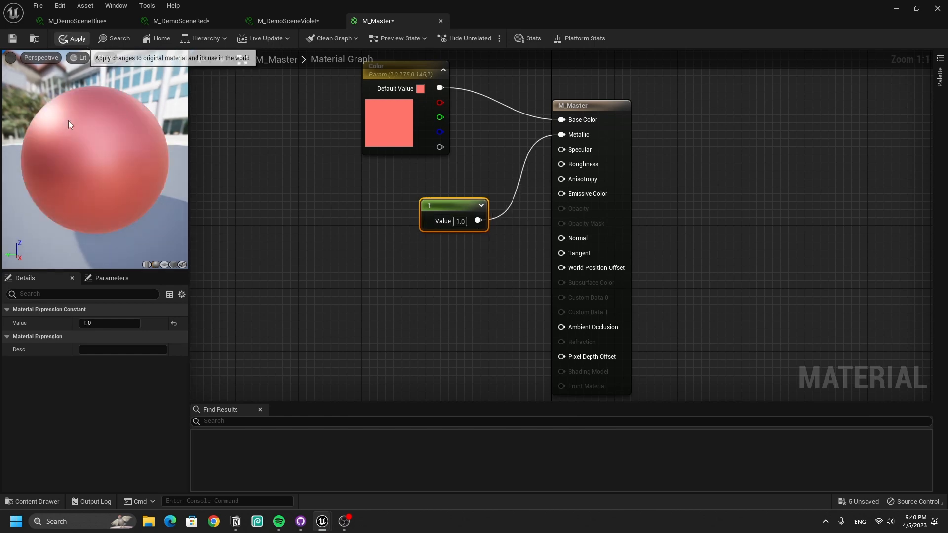
pyautogui.click(78, 39)
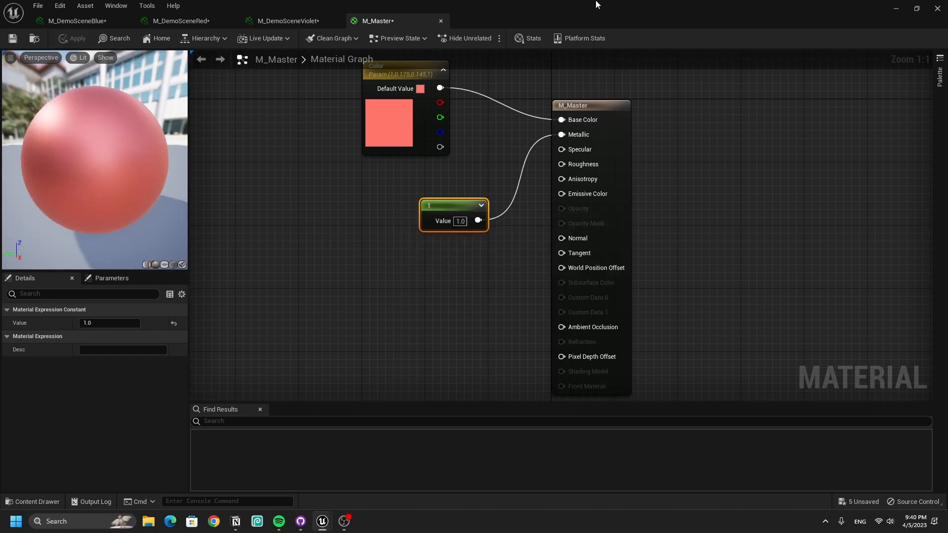
# Return to the level and examine the metallic look on the red blocks and the floor
pyautogui.moveTo(596, 4); pyautogui.dragTo(583, 357)
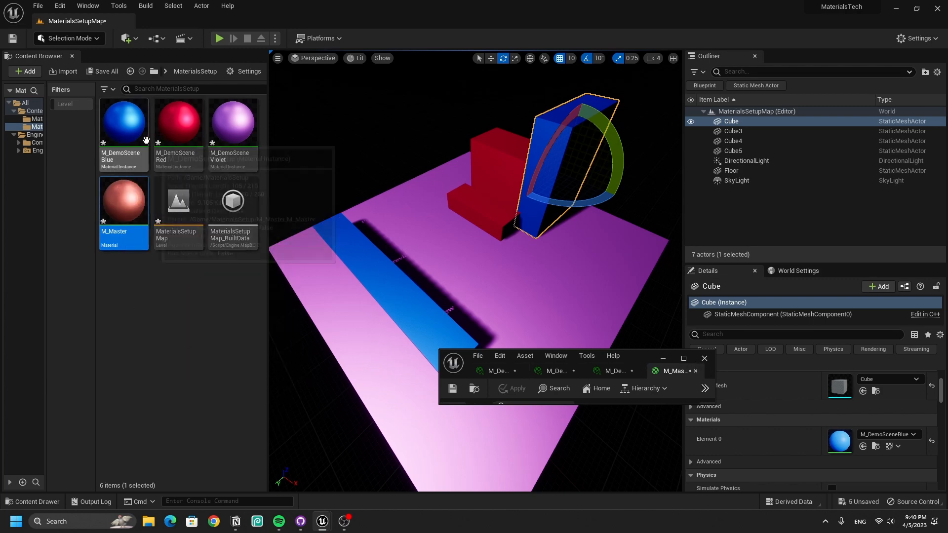
pyautogui.click(505, 190)
pyautogui.click(475, 221)
pyautogui.click(423, 268)
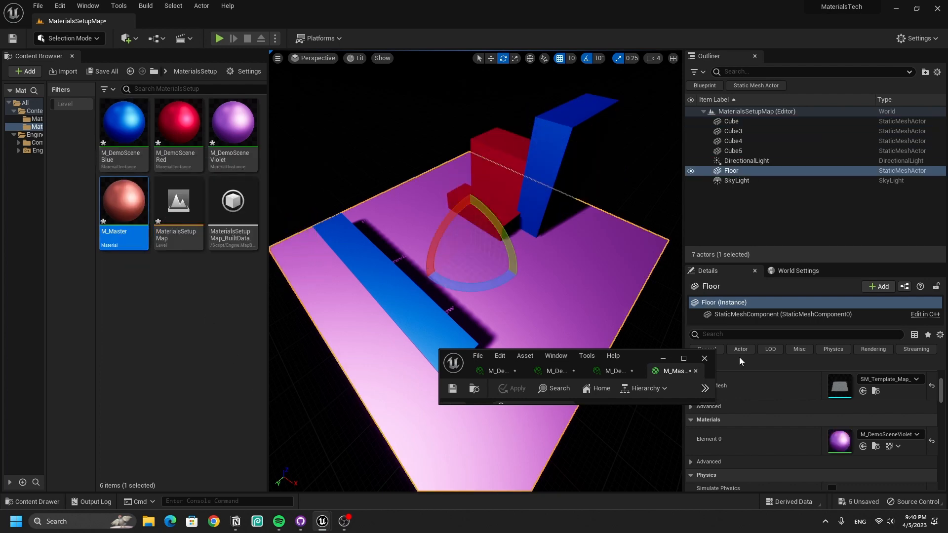
# Set the Metallic constant in M_Master to 0, apply it and check the non-metallic look in the level
pyautogui.click(685, 358)
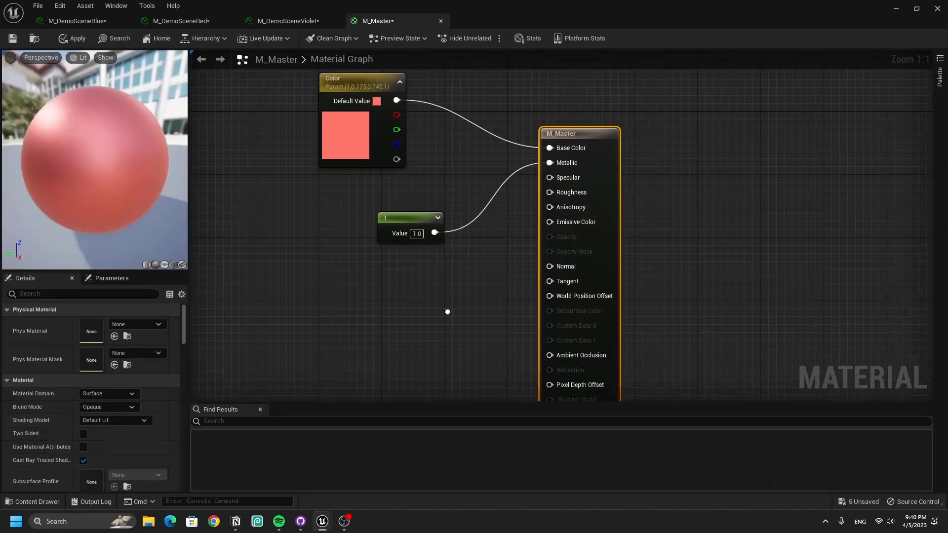
pyautogui.click(408, 210)
pyautogui.click(416, 215)
pyautogui.write('0')
pyautogui.press('Return')
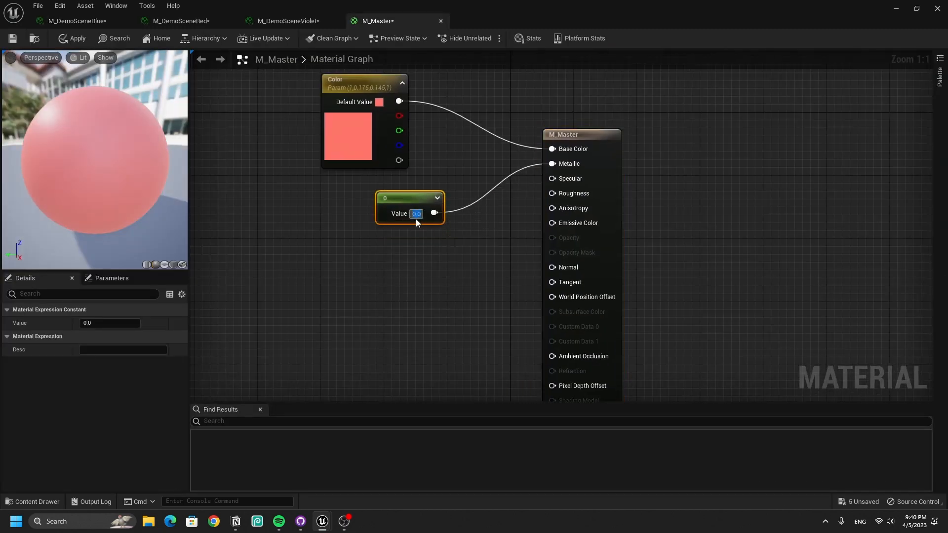
pyautogui.moveTo(474, 7); pyautogui.dragTo(529, 293)
pyautogui.click(463, 328)
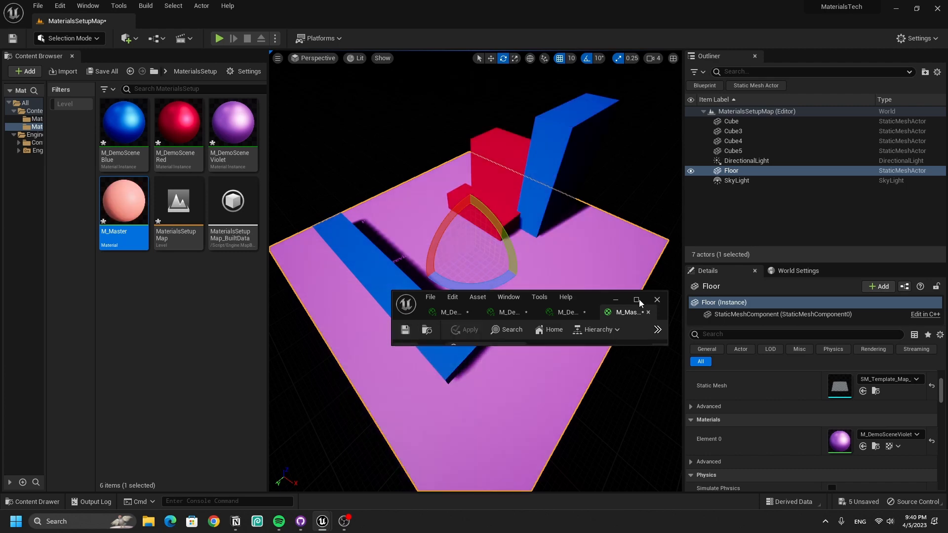
# Set the constant feeding the Metallic input of M_Master to 1
pyautogui.click(638, 299)
pyautogui.click(423, 217)
pyautogui.write('1')
pyautogui.press('Return')
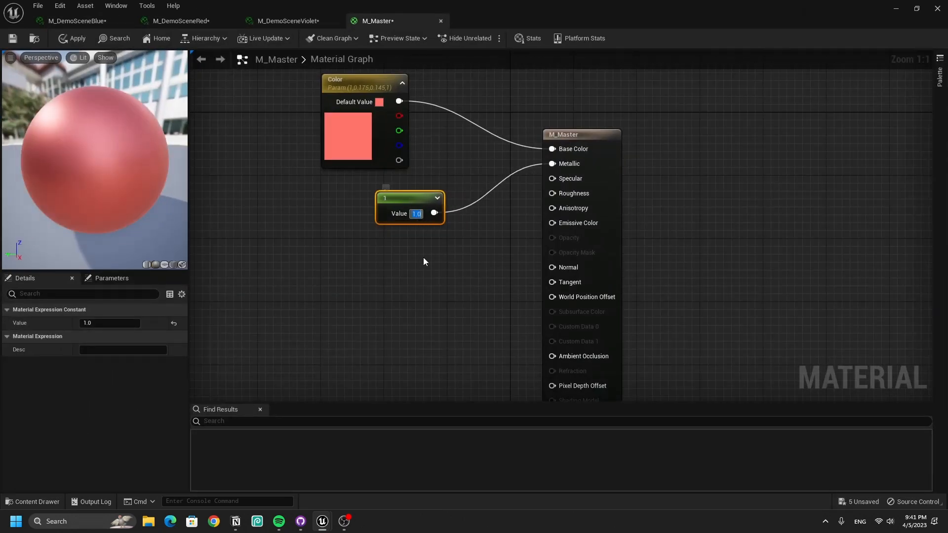
pyautogui.moveTo(610, 191); pyautogui.dragTo(611, 200)
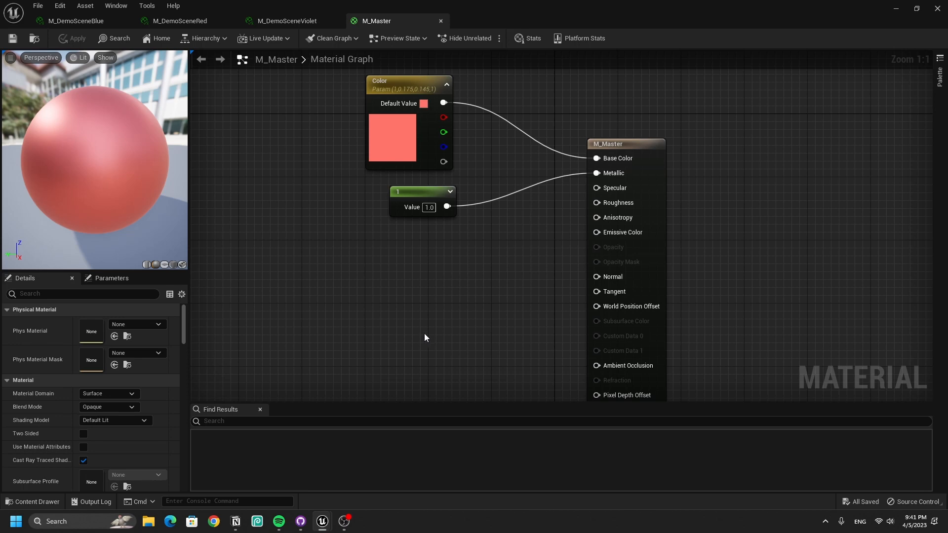
# Add a scalar parameter named Rough connected to the Roughness input of M_Master and apply the change
pyautogui.click(365, 298)
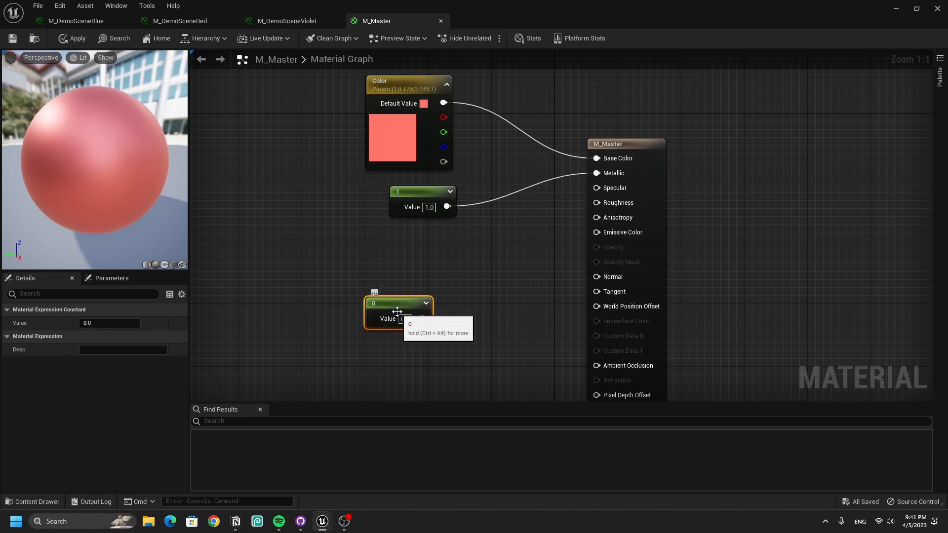
pyautogui.rightClick(384, 323)
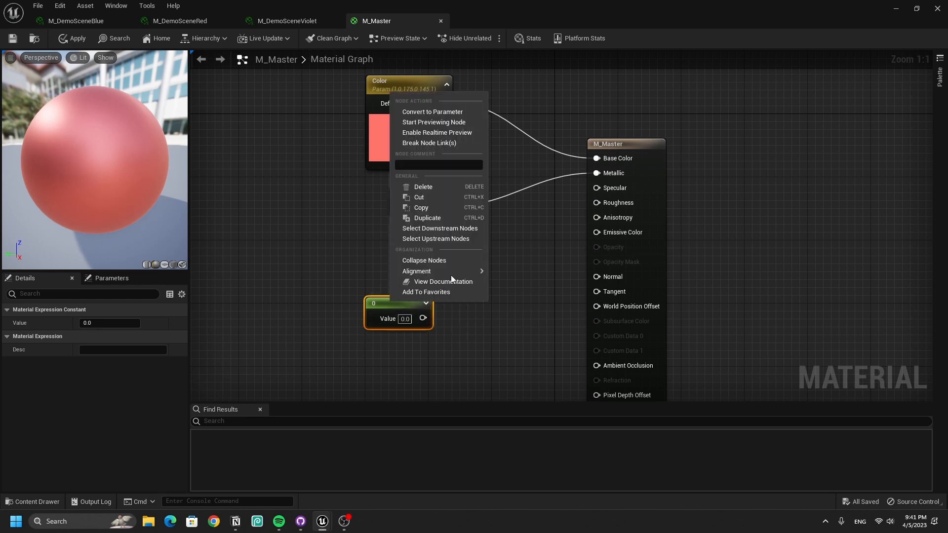
pyautogui.click(417, 112)
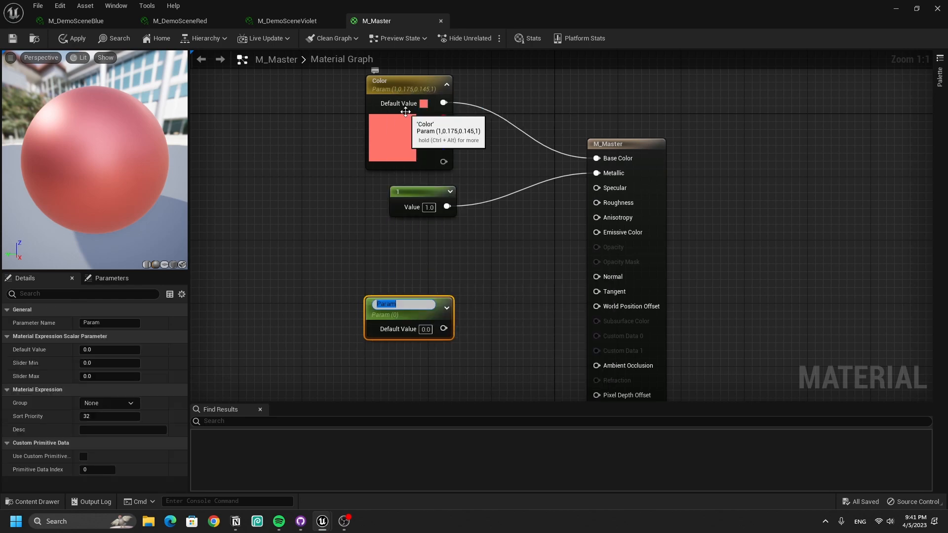
pyautogui.press('Return')
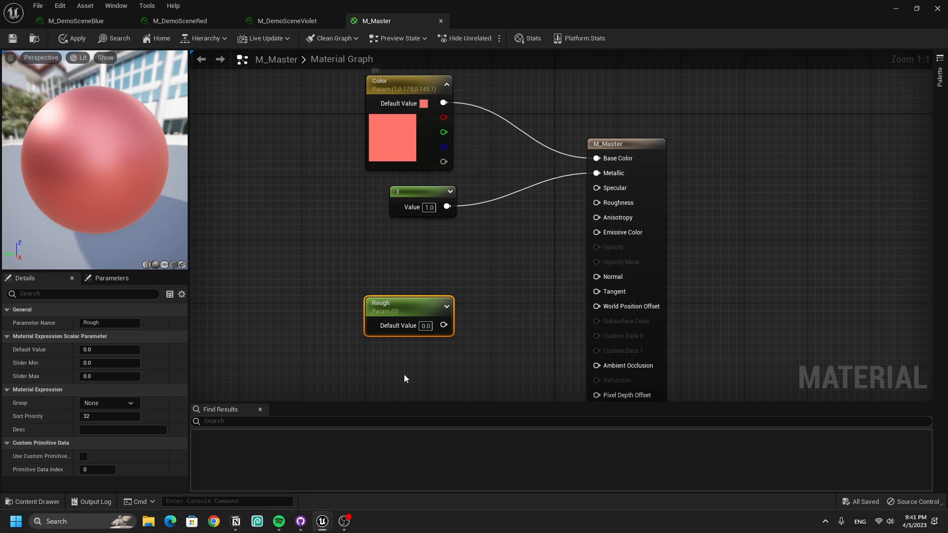
pyautogui.moveTo(443, 326); pyautogui.dragTo(597, 203)
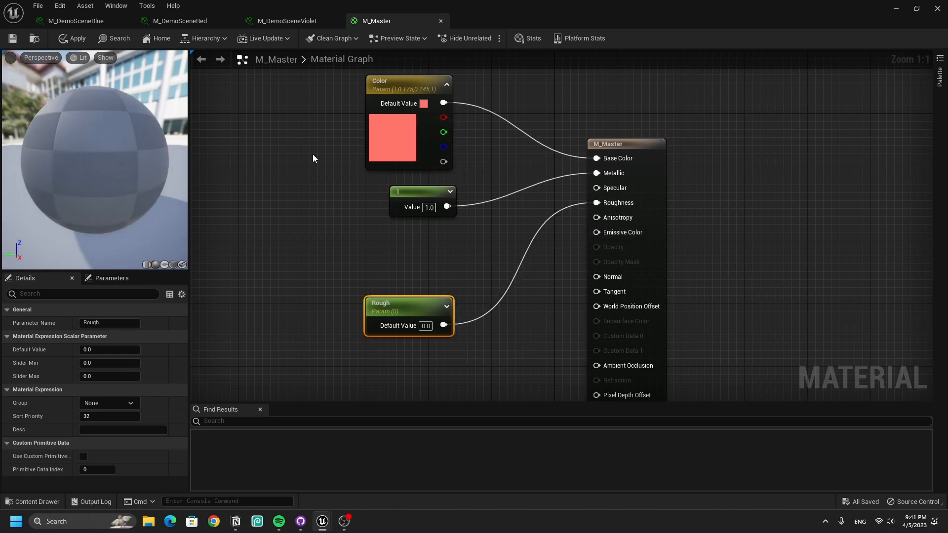
pyautogui.click(91, 60)
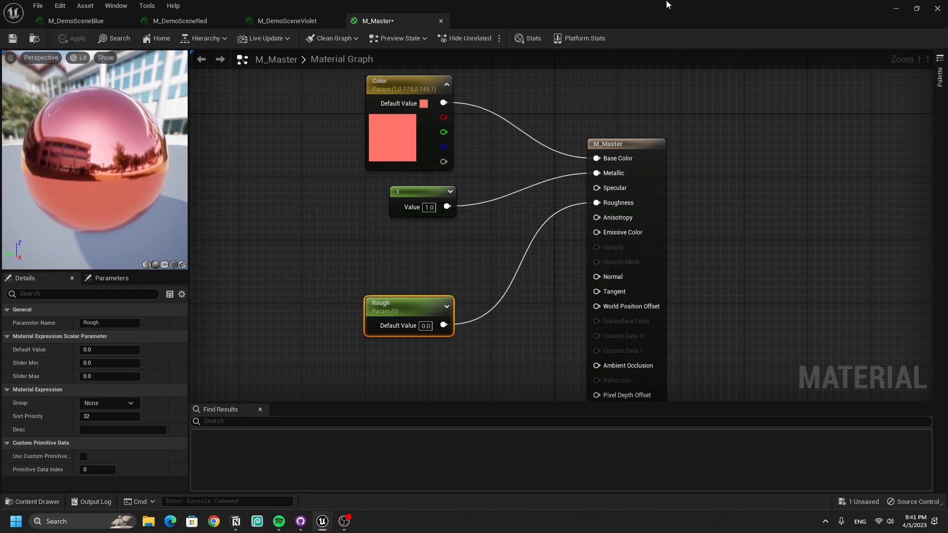
# Place the M_Master editor window beside the level so that the graph and the scene can be viewed together
pyautogui.moveTo(651, 9); pyautogui.dragTo(680, 397)
pyautogui.moveTo(494, 277); pyautogui.dragTo(527, 290, button='right')
pyautogui.moveTo(738, 391); pyautogui.dragTo(947, 380)
pyautogui.click(805, 268)
pyautogui.moveTo(805, 267); pyautogui.dragTo(659, 288, button='right')
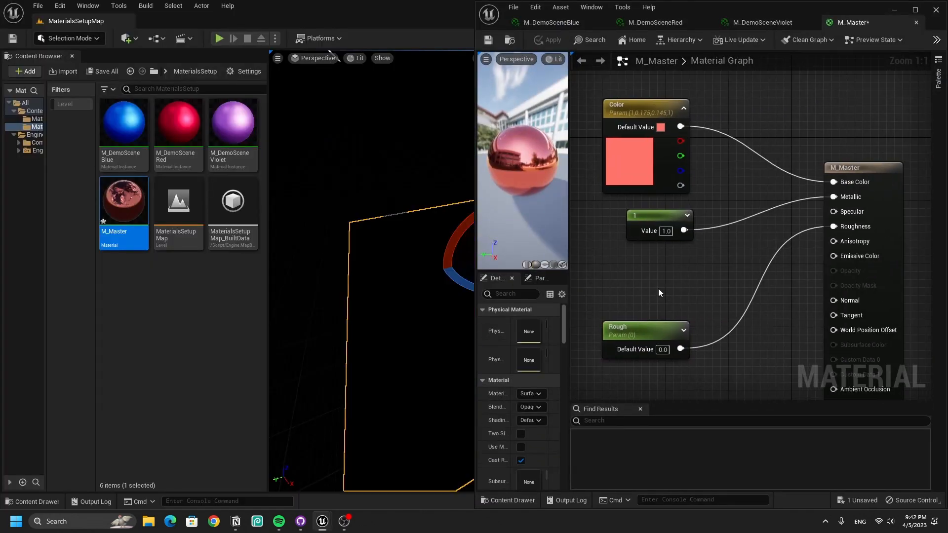
# Set the default value of the Rough parameter in M_Master to 1
pyautogui.click(666, 349)
pyautogui.write('1')
pyautogui.press('Return')
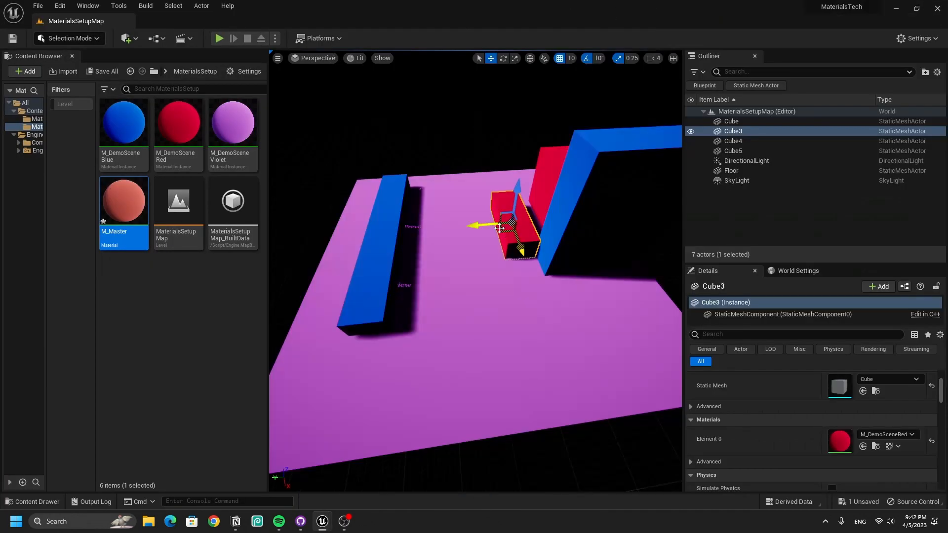
# Duplicate the small red block towards the blue bar and shorten the copy to a Y scale of 1.5
pyautogui.keyDown('alt'); pyautogui.moveTo(500, 228); pyautogui.dragTo(464, 253); pyautogui.keyUp('alt')
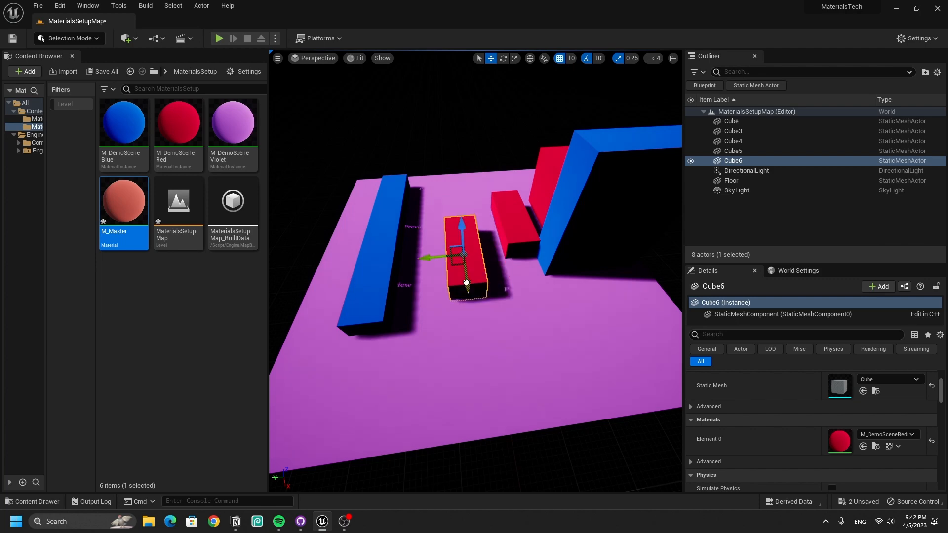
pyautogui.press('r')
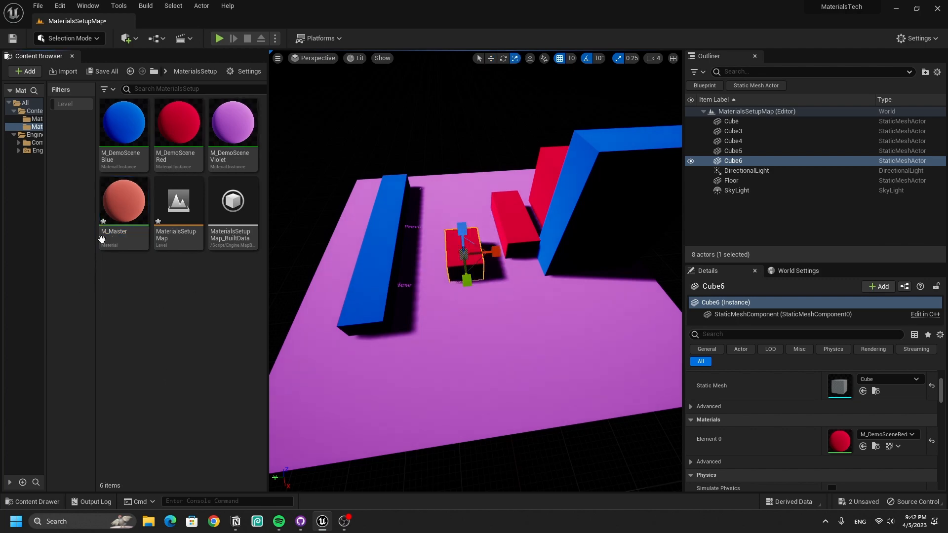
# Open M_DemoSceneRed beside the level and override its Rough parameter with a lower value to make the red objects glossier
pyautogui.click(168, 128)
pyautogui.doubleClick(168, 128)
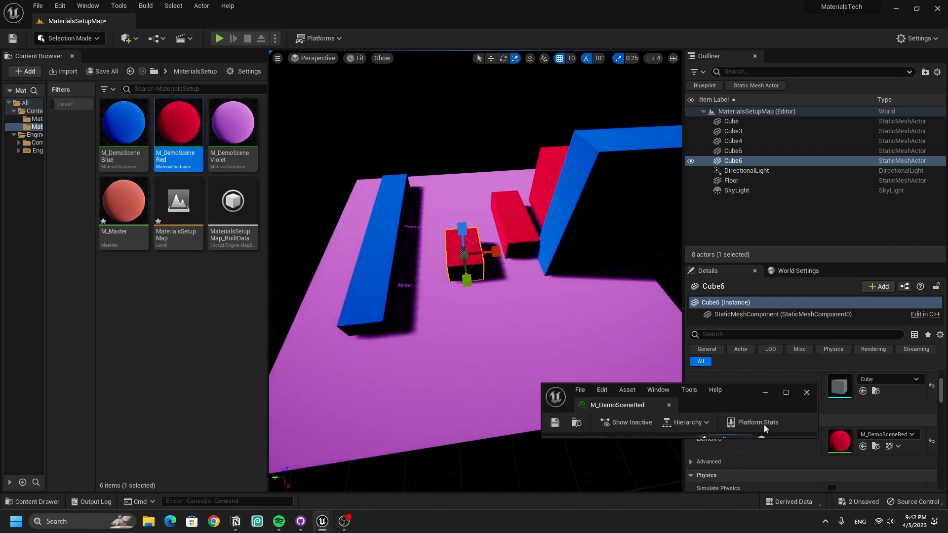
pyautogui.press('super+Right')
pyautogui.press('Return')
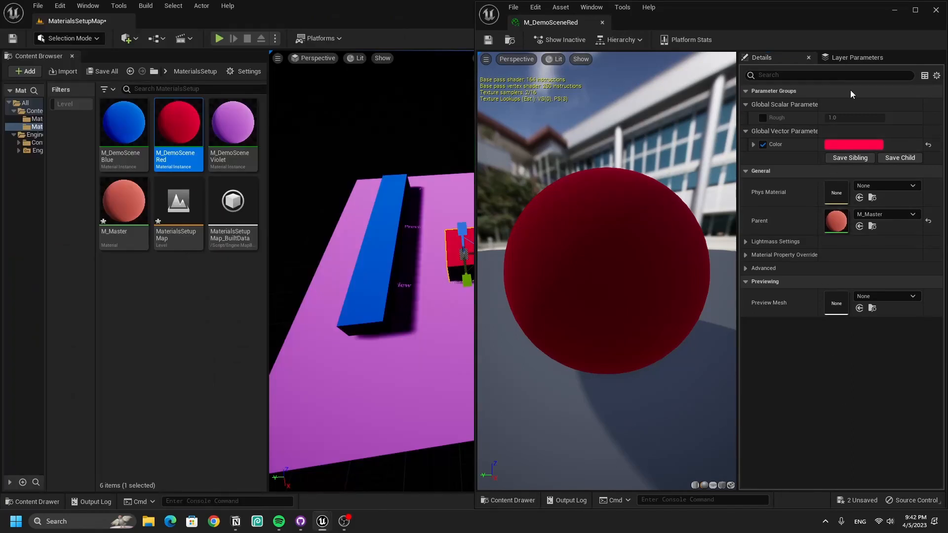
pyautogui.click(763, 117)
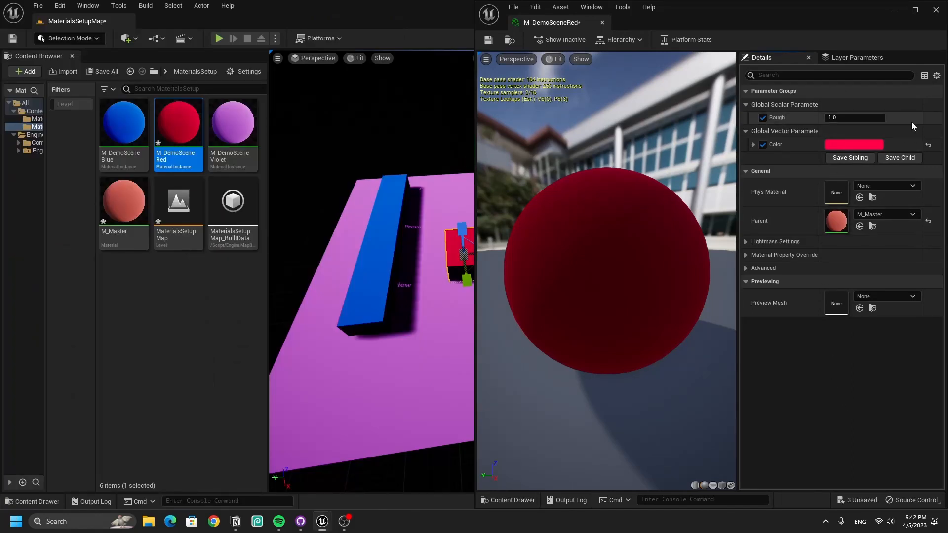
pyautogui.moveTo(862, 116)
pyautogui.mouseDown()
pyautogui.moveTo(820, 117)
pyautogui.moveTo(849, 117)
pyautogui.mouseUp()
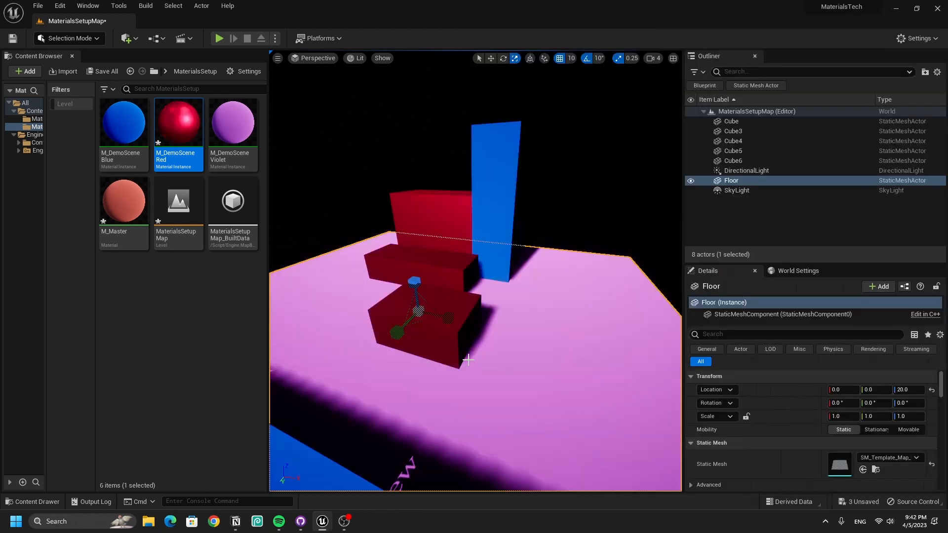
# Replace the static mesh of the copied red block with Sphere
pyautogui.click(453, 339)
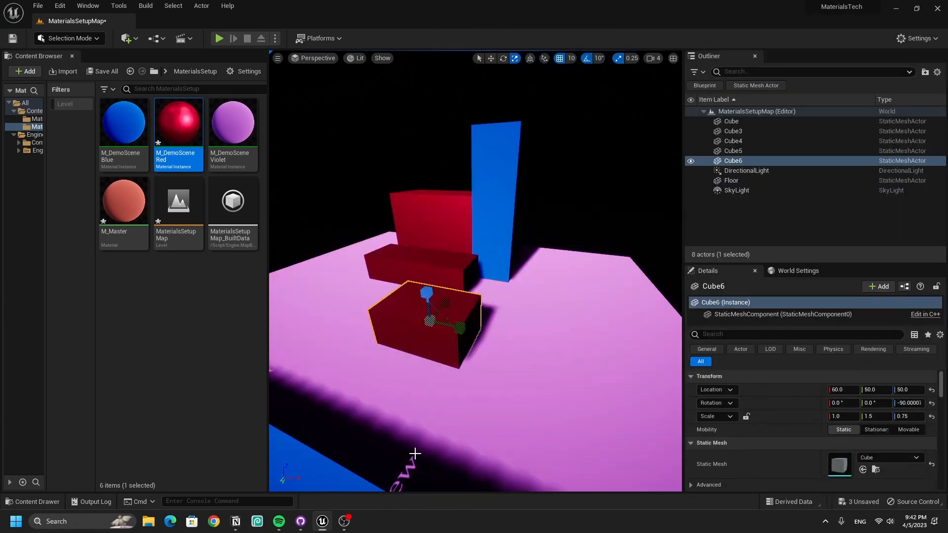
pyautogui.click(889, 458)
pyautogui.write('sphere')
pyautogui.click(849, 324)
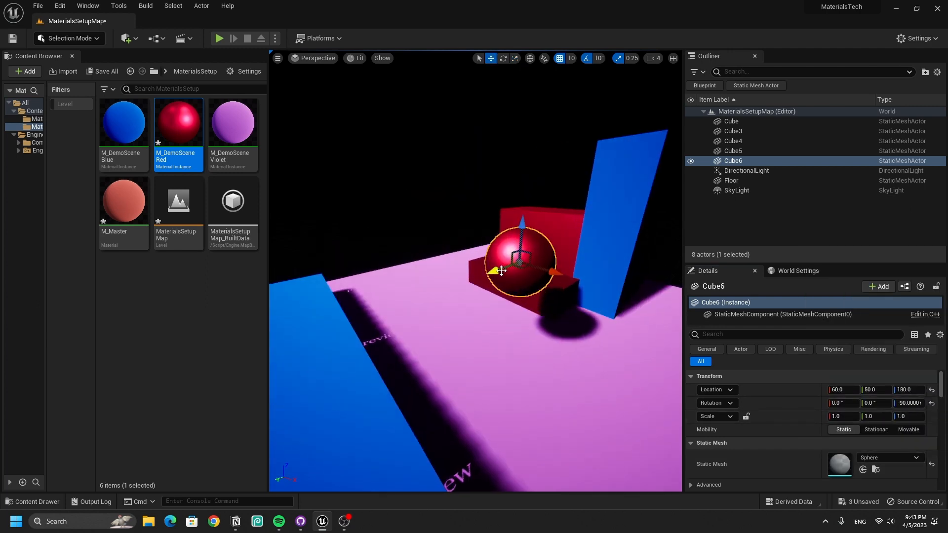
# Move the red sphere along Y to 180 and rotate it to check its highlight
pyautogui.moveTo(509, 257); pyautogui.dragTo(478, 270)
pyautogui.press('e')
pyautogui.moveTo(478, 269); pyautogui.dragTo(425, 275, button='right')
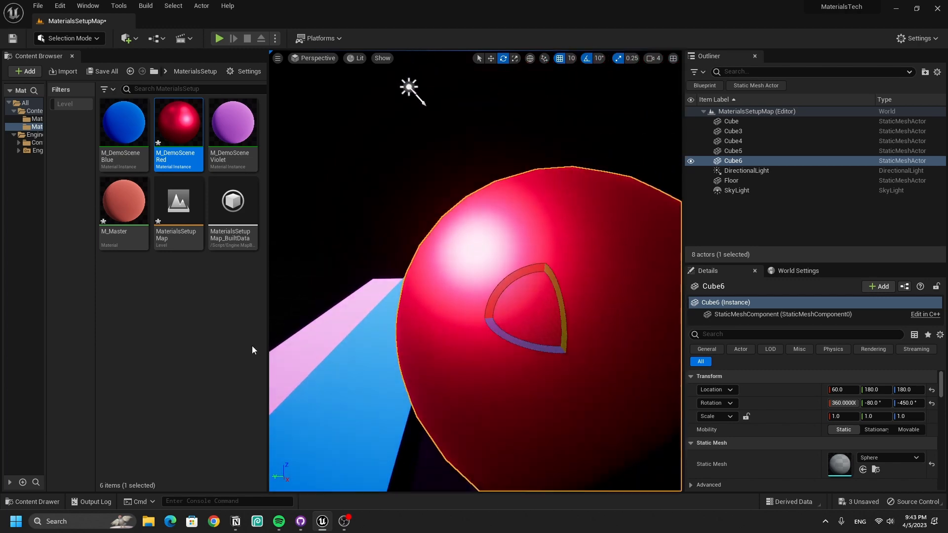
# Open M_Master and rearrange the Color, Metallic constant and Rough nodes to make room in the graph
pyautogui.doubleClick(123, 203)
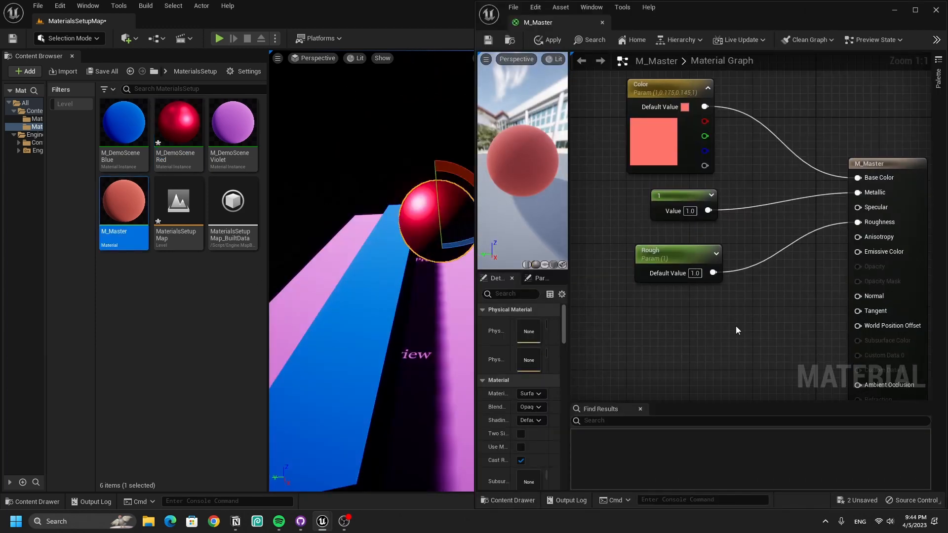
pyautogui.moveTo(753, 315); pyautogui.dragTo(756, 329, button='right')
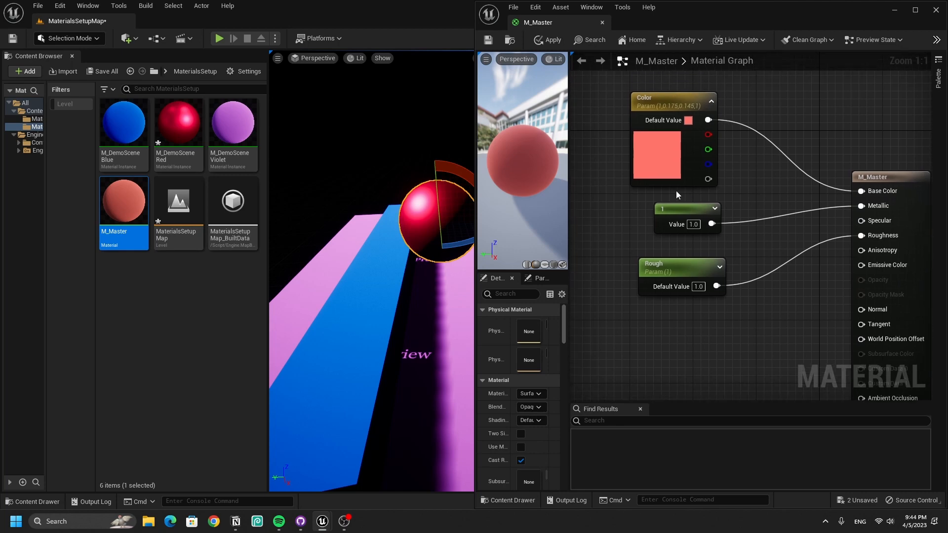
pyautogui.moveTo(668, 171); pyautogui.dragTo(692, 166)
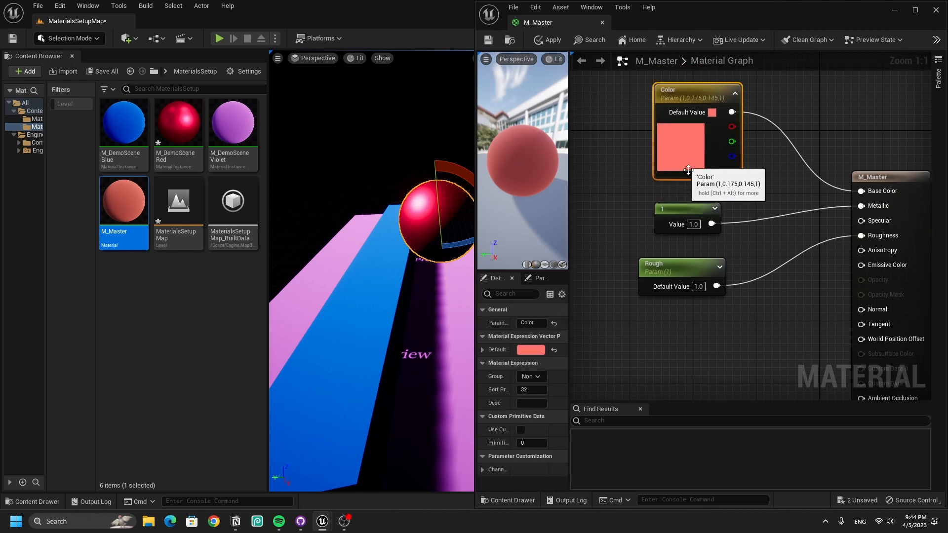
pyautogui.moveTo(784, 213); pyautogui.dragTo(736, 198, button='right')
pyautogui.moveTo(648, 196); pyautogui.dragTo(648, 176)
pyautogui.moveTo(641, 258)
pyautogui.mouseDown()
pyautogui.moveTo(662, 226)
pyautogui.moveTo(657, 250)
pyautogui.mouseUp()
pyautogui.moveTo(691, 327); pyautogui.dragTo(715, 292, button='right')
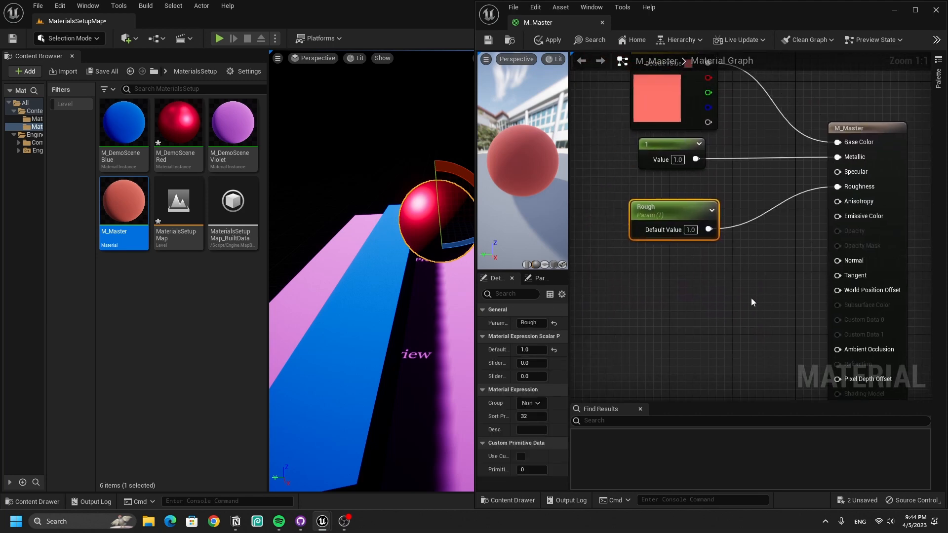
pyautogui.moveTo(766, 317); pyautogui.dragTo(705, 297, button='right')
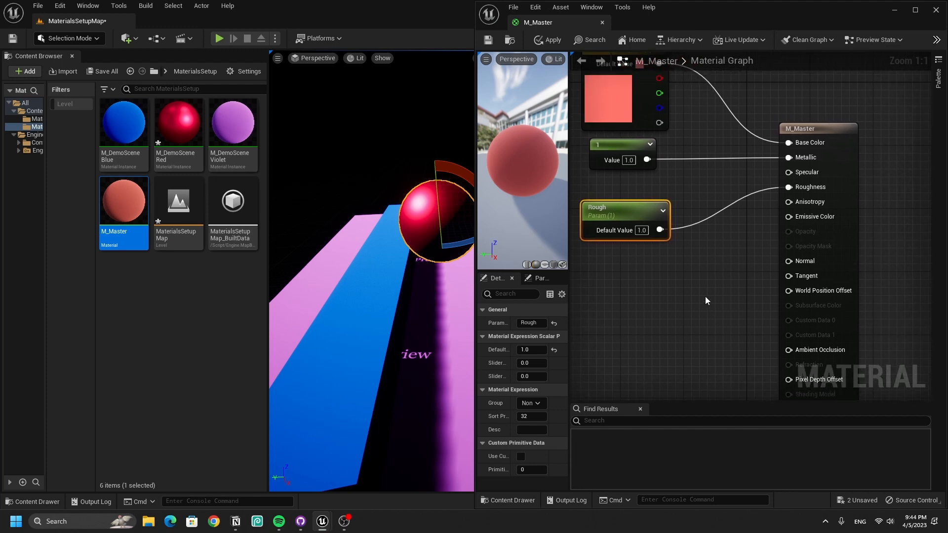
pyautogui.moveTo(652, 351); pyautogui.dragTo(702, 348, button='right')
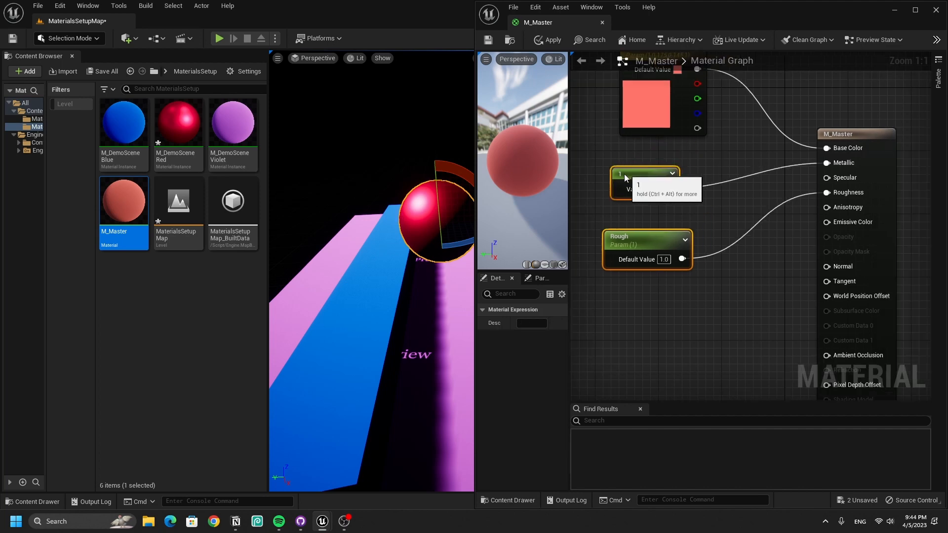
pyautogui.moveTo(625, 174); pyautogui.dragTo(616, 198)
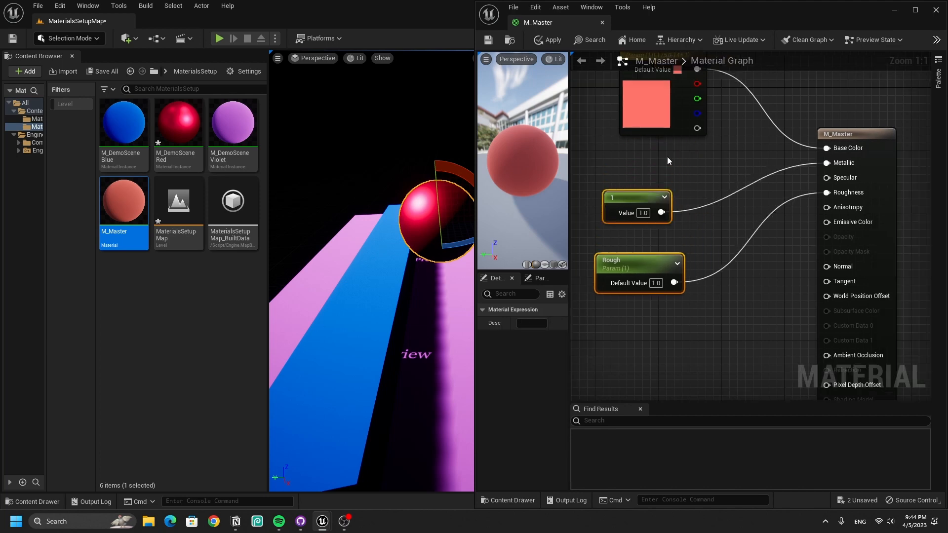
pyautogui.moveTo(660, 130); pyautogui.dragTo(660, 154)
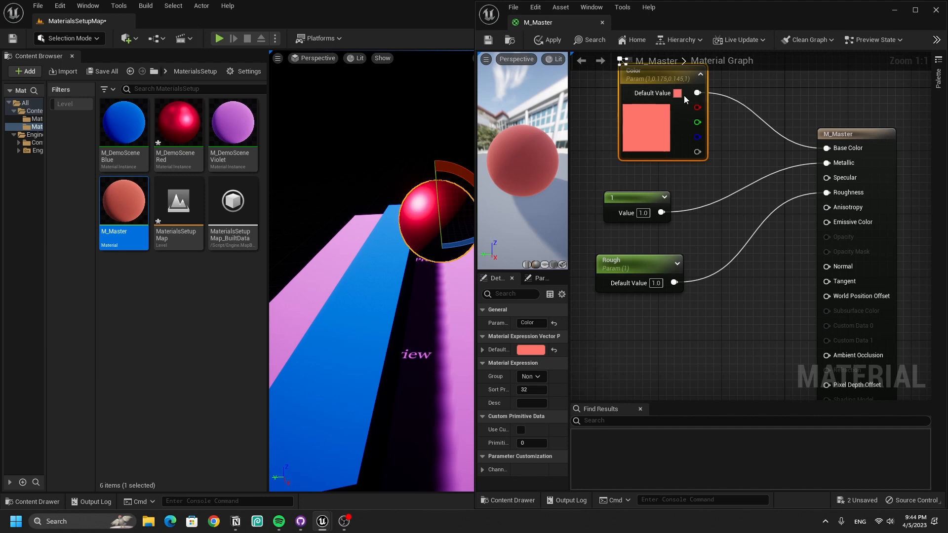
# Feed Emissive Color from a Multiply node that multiplies the Color parameter by 0, and apply the change to M_Master
pyautogui.moveTo(697, 93); pyautogui.dragTo(727, 325)
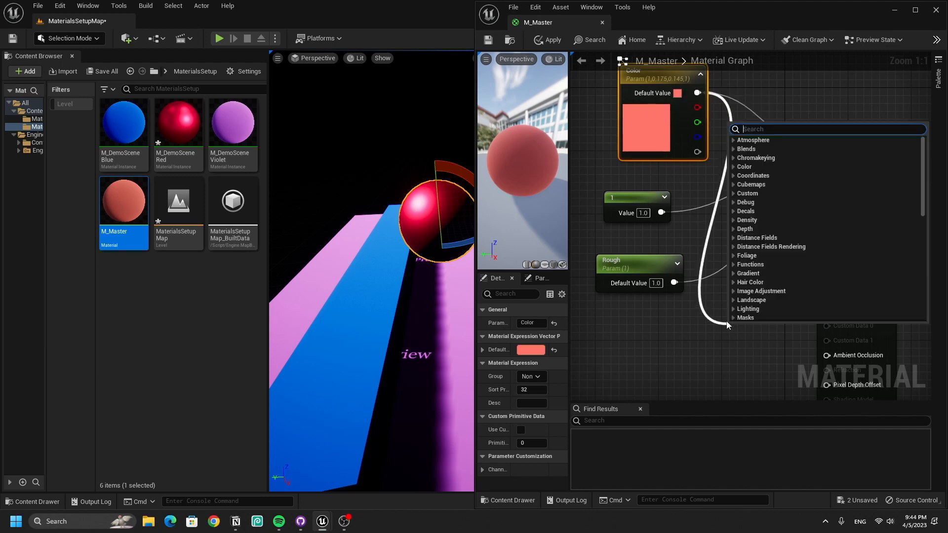
pyautogui.write('*')
pyautogui.press('Return')
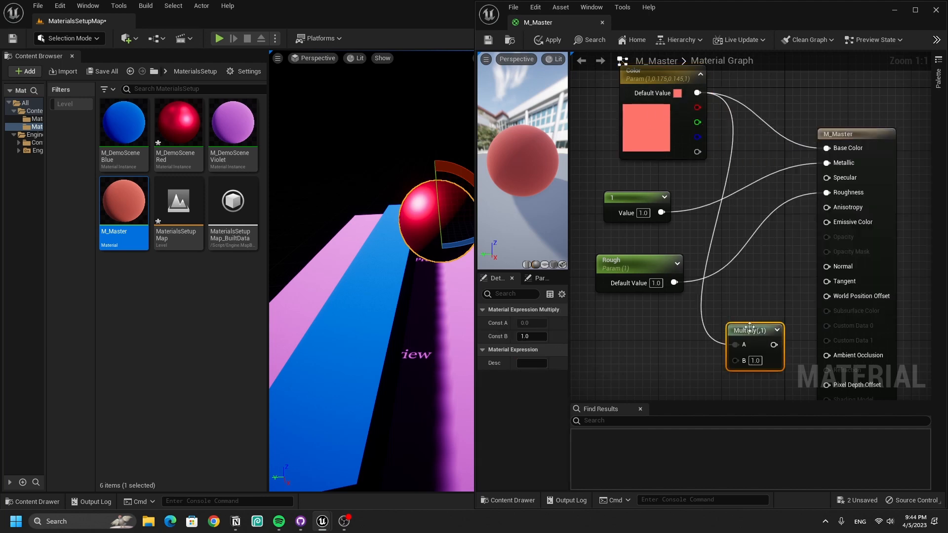
pyautogui.moveTo(774, 345); pyautogui.dragTo(830, 223)
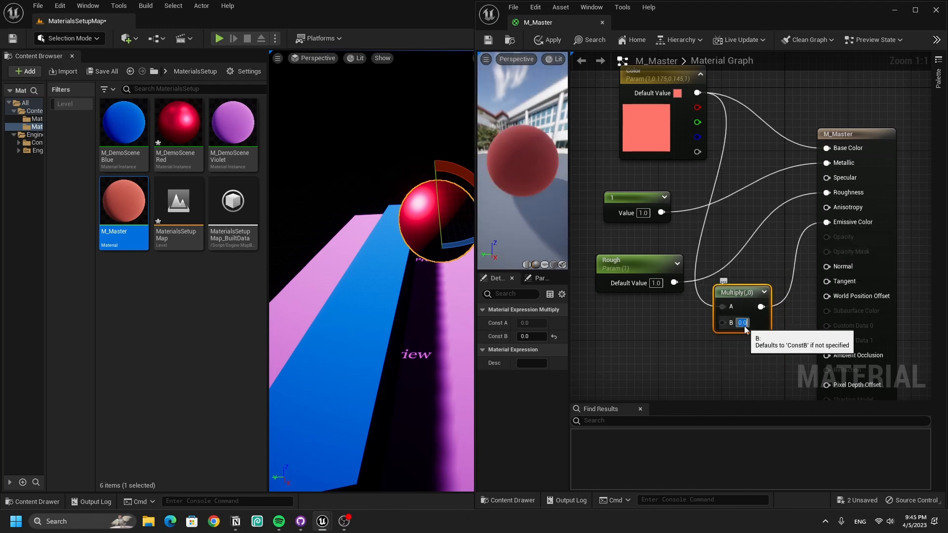
pyautogui.moveTo(648, 309); pyautogui.dragTo(627, 242, button='right')
pyautogui.click(547, 39)
# Promote the B input of the Multiply node to a scalar parameter named Emm
pyautogui.moveTo(619, 78); pyautogui.dragTo(691, 94, button='right')
pyautogui.click(629, 94)
pyautogui.rightClick(776, 270)
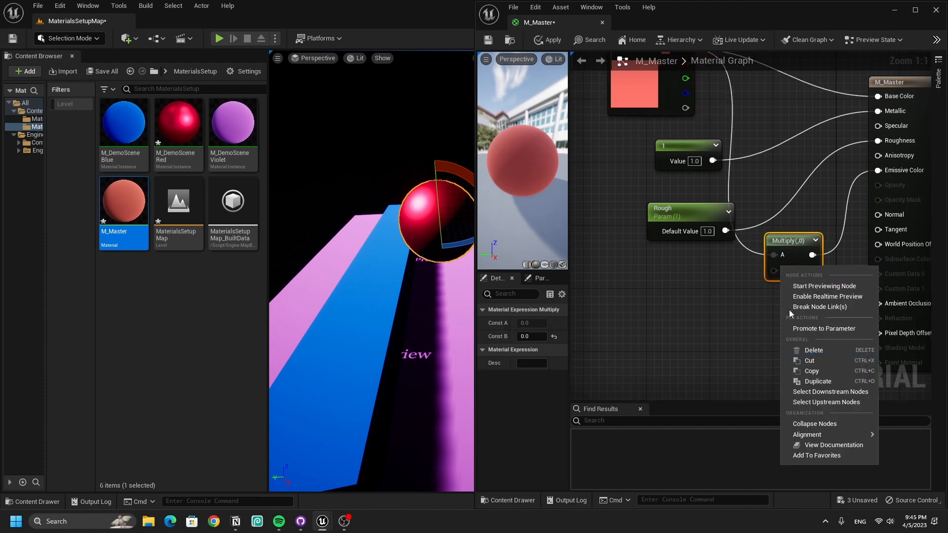
pyautogui.click(828, 328)
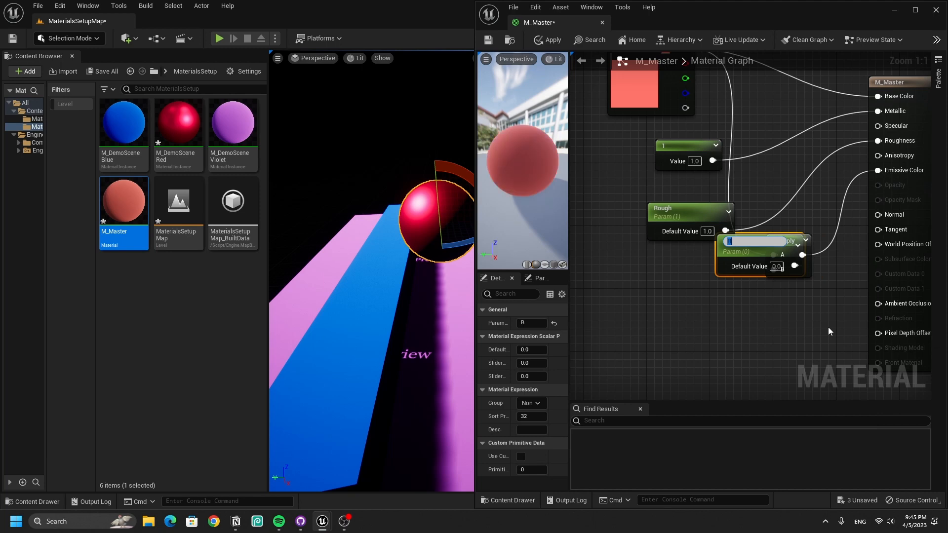
pyautogui.write('Emm')
pyautogui.press('Return')
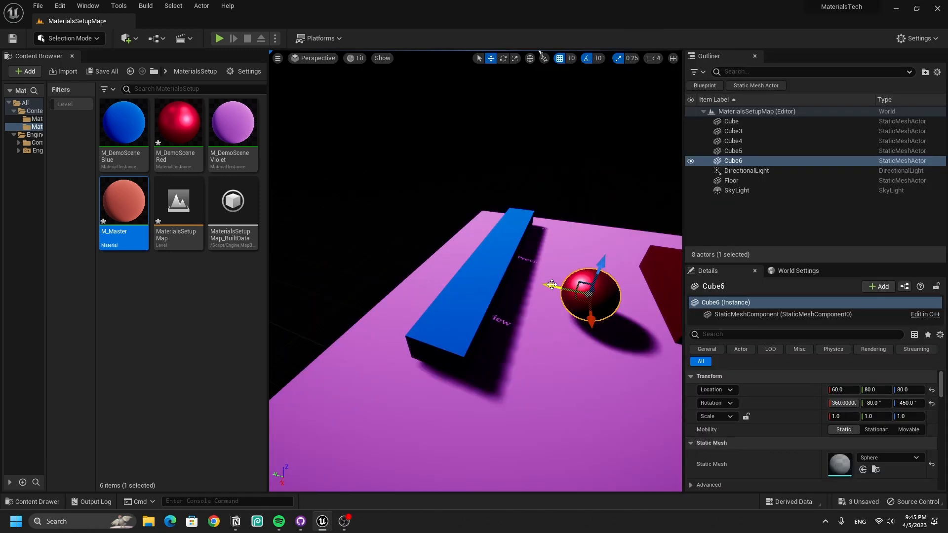
# Undo the last move of the red sphere
pyautogui.hotkey('ctrl', 'z')
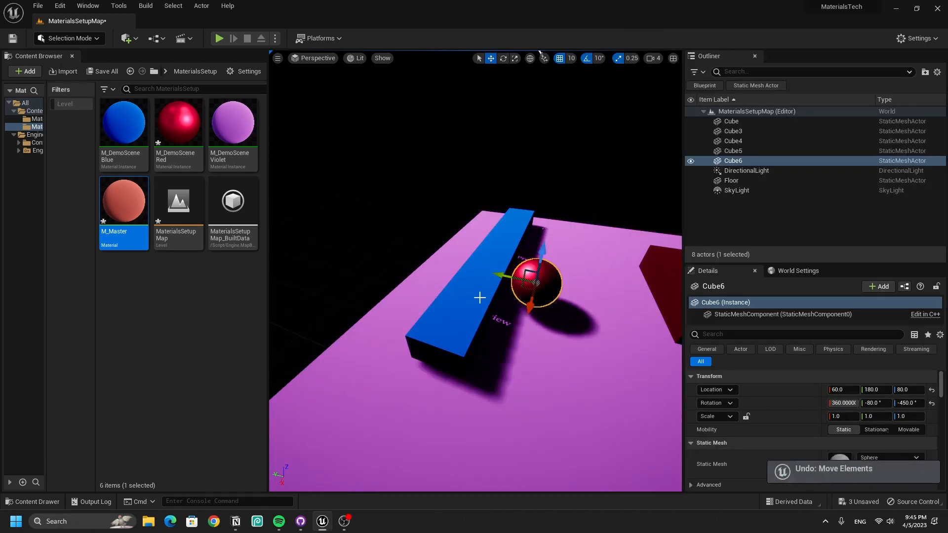
# Shorten the blue bar beside the sphere to a Y scale of 2.75 and move it to location 30, 300, 40
pyautogui.click(480, 298)
pyautogui.press('r')
pyautogui.moveTo(488, 277); pyautogui.dragTo(507, 247)
pyautogui.press('w')
pyautogui.moveTo(478, 276); pyautogui.dragTo(453, 300)
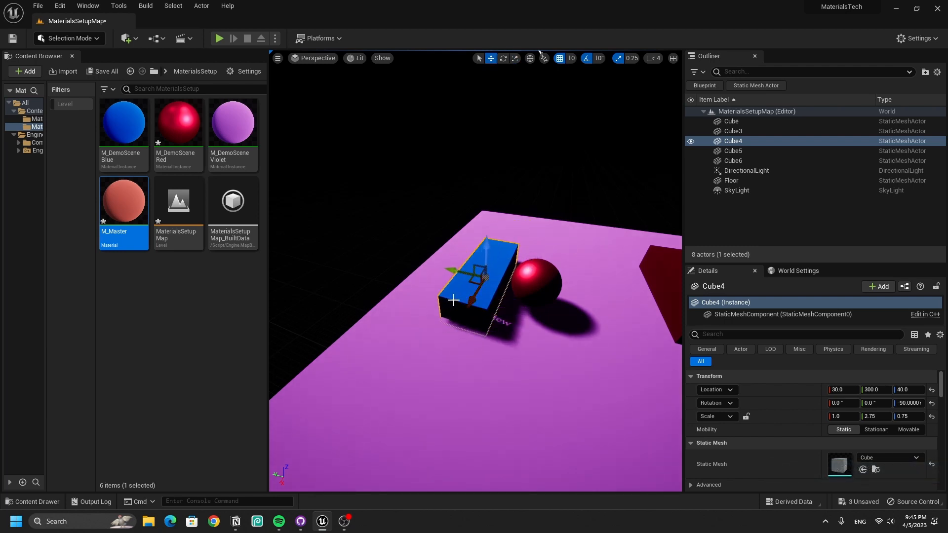
# Open M_DemoSceneBlue beside the level and override its Emm parameter with about 646 so the blue objects glow
pyautogui.doubleClick(124, 127)
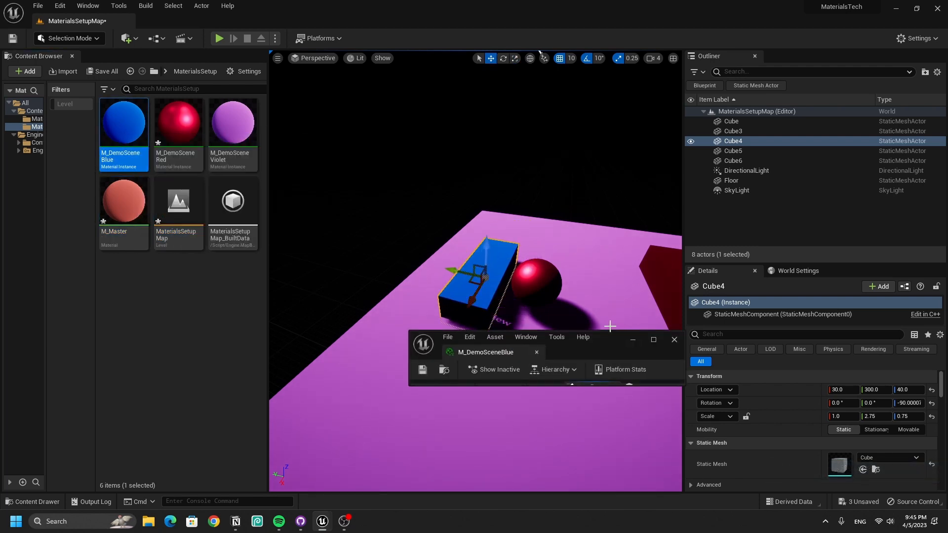
pyautogui.moveTo(620, 341); pyautogui.dragTo(947, 306)
pyautogui.click(819, 314)
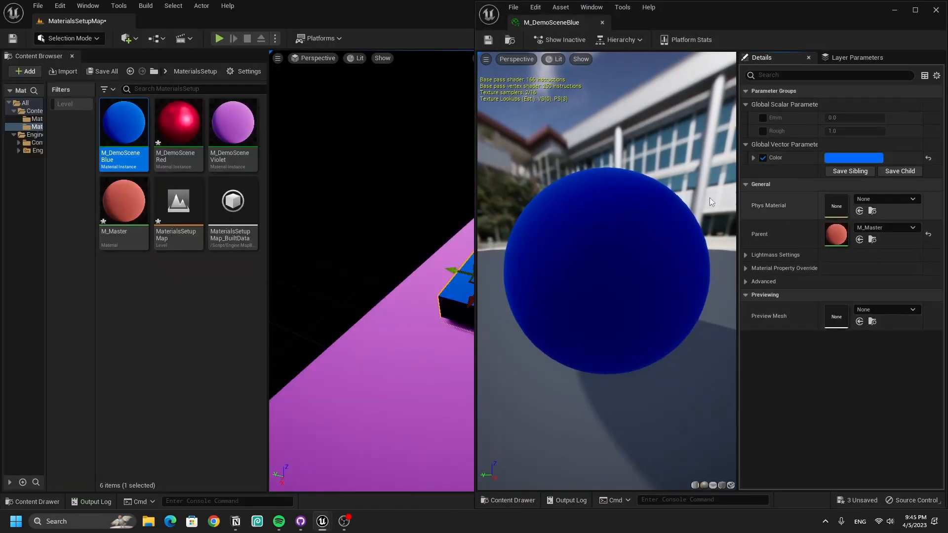
pyautogui.moveTo(710, 198)
pyautogui.mouseDown(button='right')
pyautogui.moveTo(710, 149)
pyautogui.moveTo(710, 197)
pyautogui.mouseUp(button='right')
pyautogui.click(763, 117)
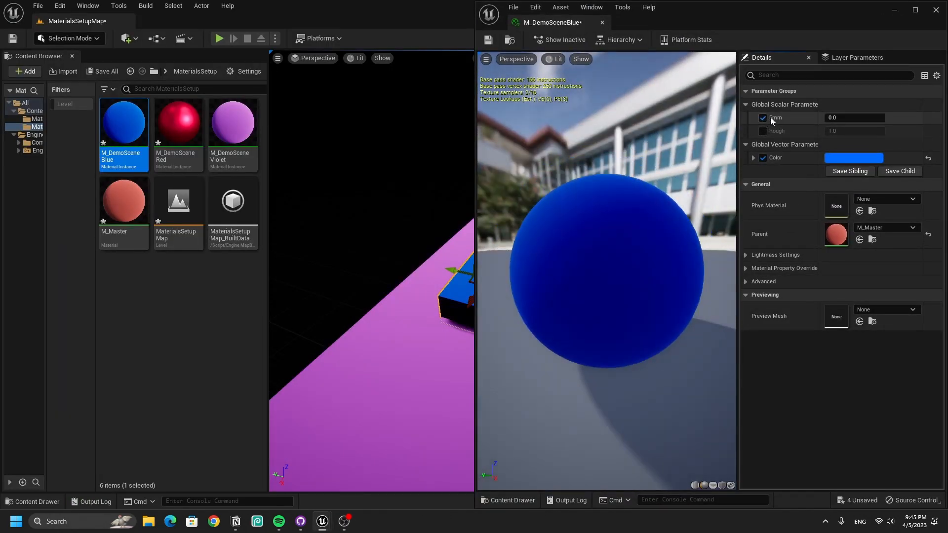
pyautogui.moveTo(843, 117); pyautogui.dragTo(876, 118)
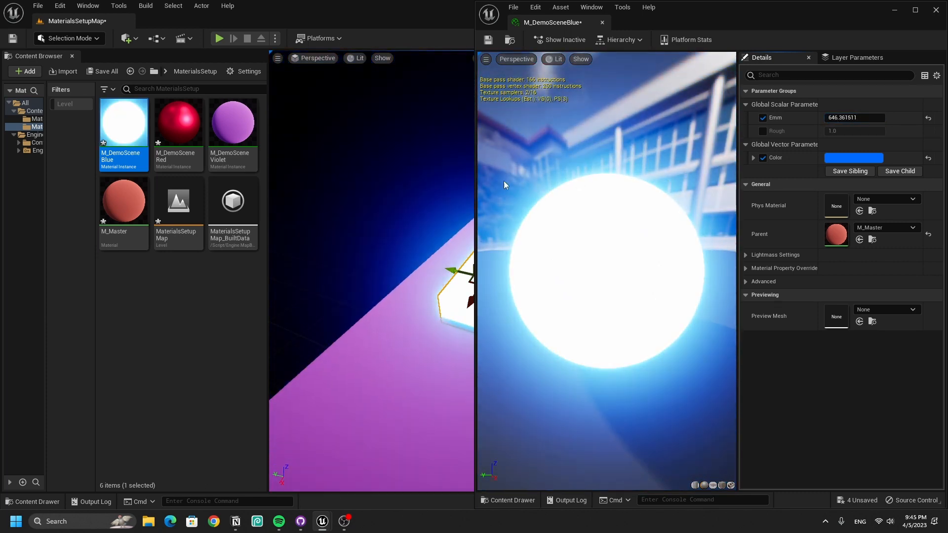
pyautogui.moveTo(403, 194); pyautogui.dragTo(423, 118, button='right')
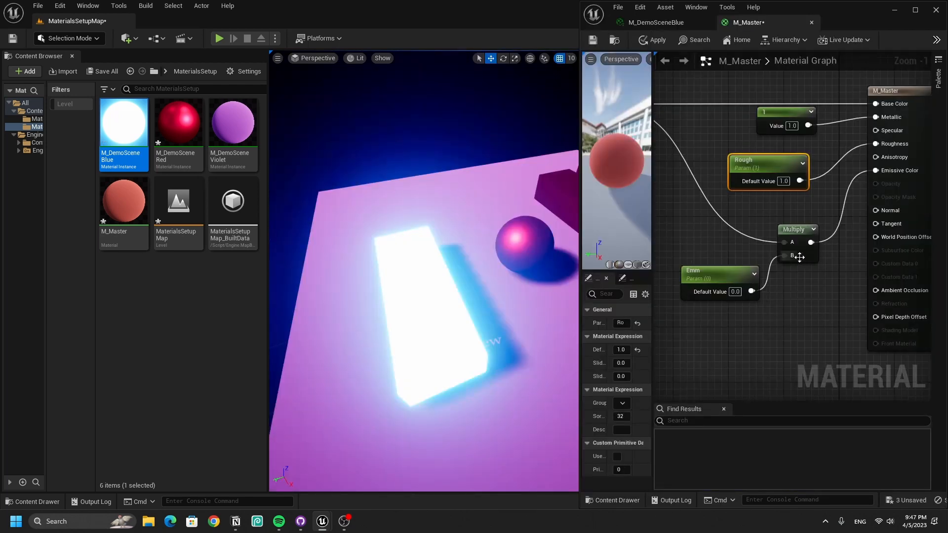
# Open the DefaultNormal texture assigned to the Texture Sample node of M_Master and examine its surface pattern
pyautogui.moveTo(731, 247); pyautogui.dragTo(764, 269, button='right')
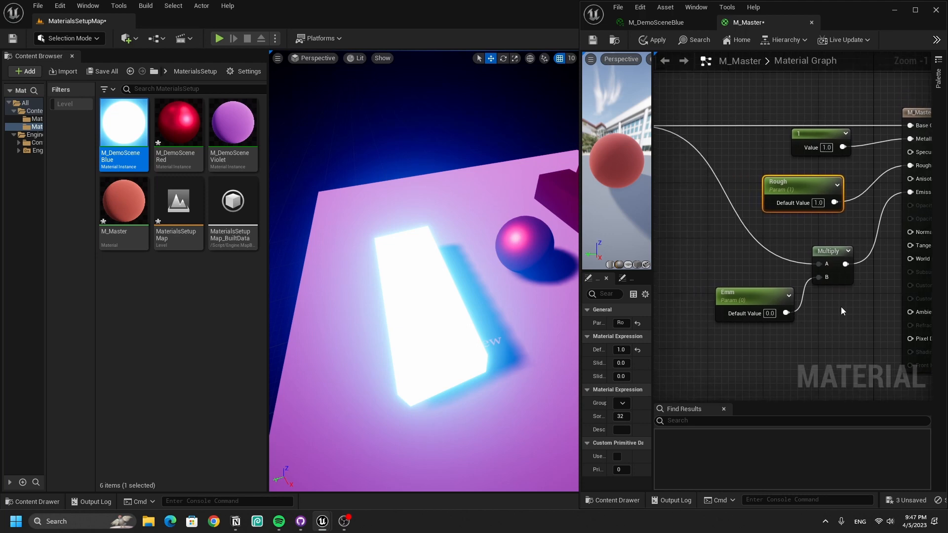
pyautogui.moveTo(840, 307); pyautogui.dragTo(810, 264, button='right')
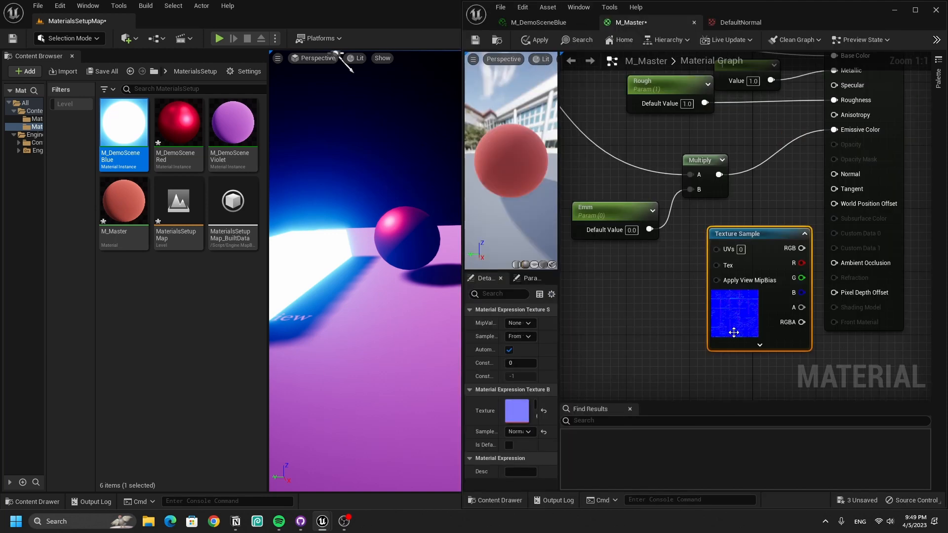
pyautogui.doubleClick(511, 410)
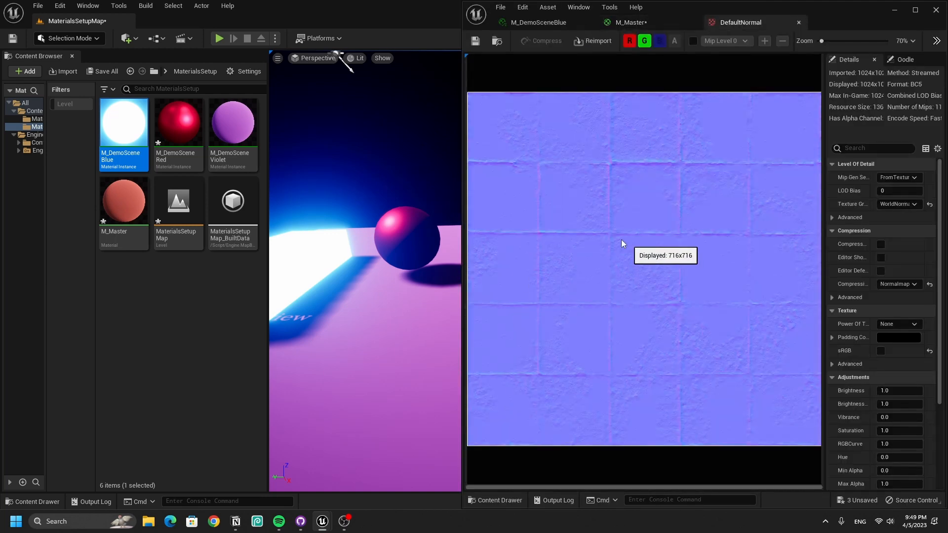
pyautogui.scroll(-1, 622, 239)
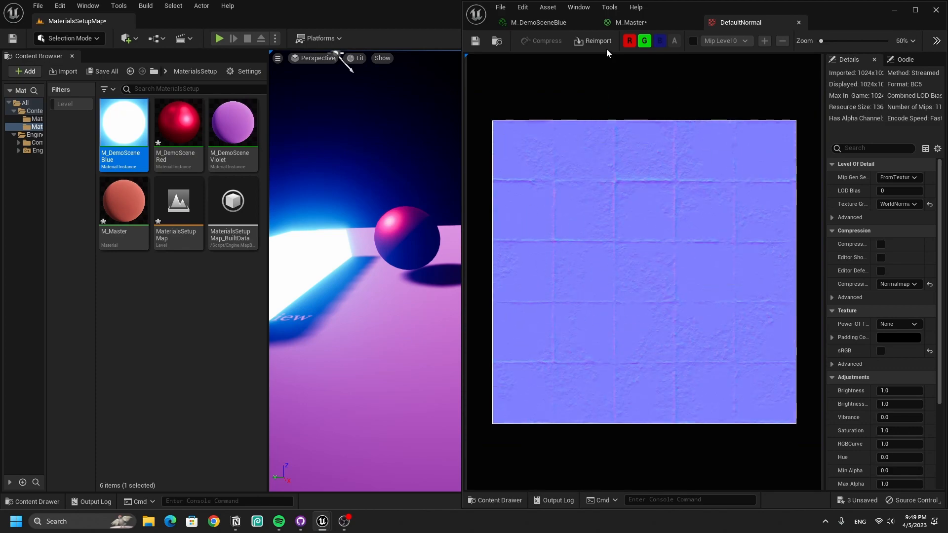
# Connect the Texture Sample's RGB output to the Normal input of M_Master and apply the change
pyautogui.click(633, 22)
pyautogui.moveTo(823, 25); pyautogui.dragTo(947, 109)
pyautogui.click(702, 285)
pyautogui.moveTo(811, 248); pyautogui.dragTo(845, 175)
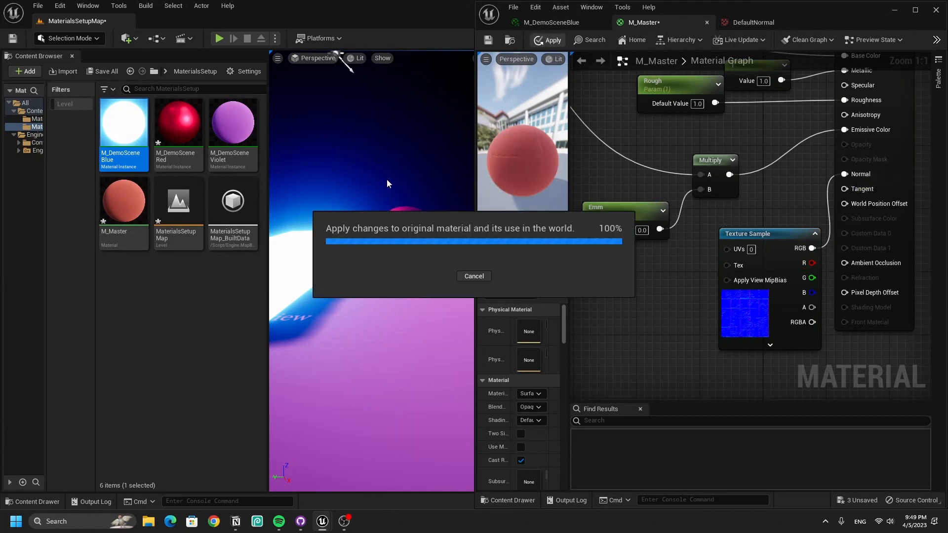
# Arrange the Texture Sample nodes of M_Master, placing the patterned DefaultNormal one below the flat one
pyautogui.moveTo(402, 258); pyautogui.dragTo(423, 323, button='right')
pyautogui.moveTo(755, 318); pyautogui.dragTo(649, 362)
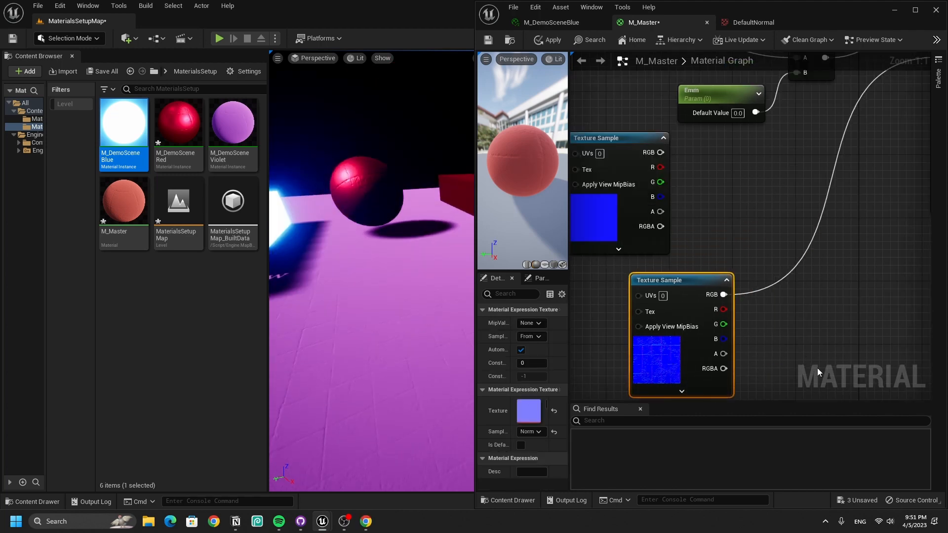
pyautogui.hotkey('ctrl', 'z')
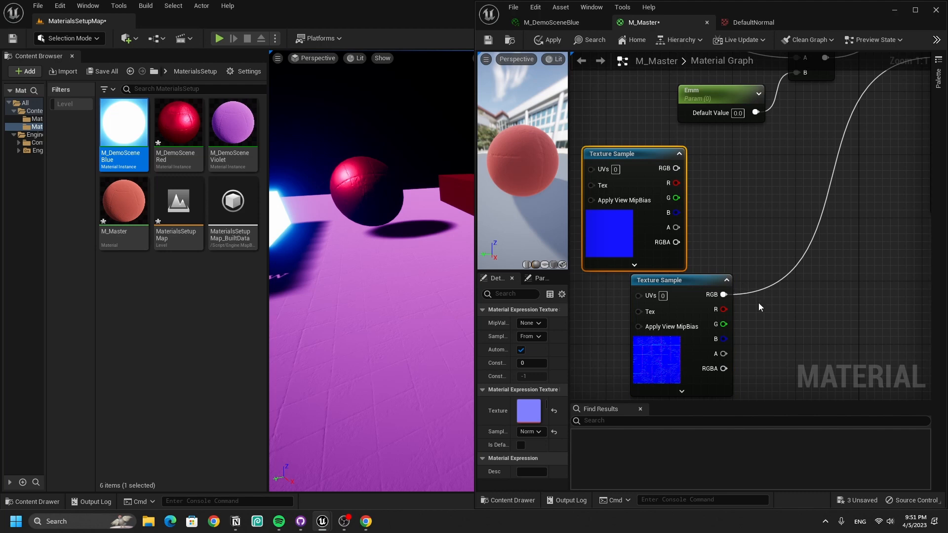
pyautogui.moveTo(759, 304); pyautogui.dragTo(755, 272, button='right')
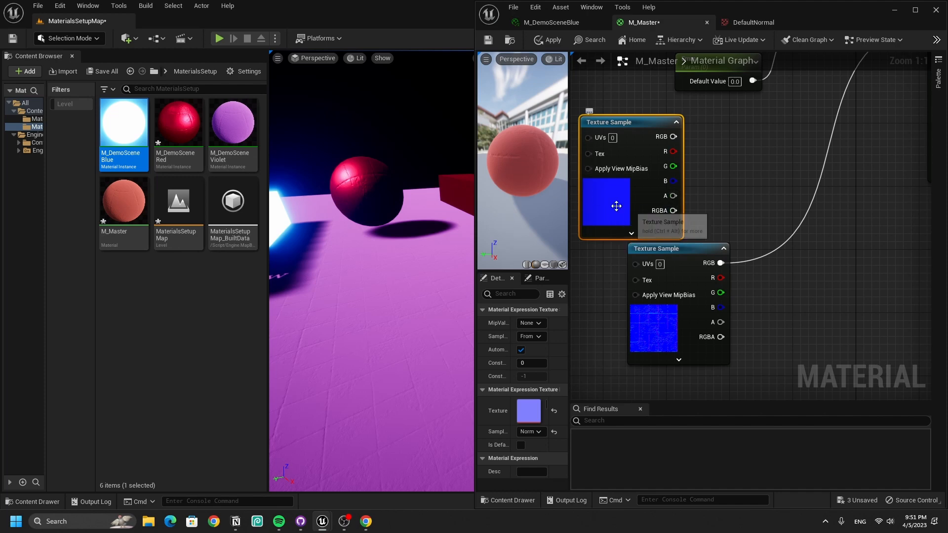
pyautogui.moveTo(665, 342)
pyautogui.mouseDown()
pyautogui.moveTo(665, 334)
pyautogui.moveTo(665, 358)
pyautogui.mouseUp()
pyautogui.moveTo(732, 324); pyautogui.dragTo(698, 352, button='right')
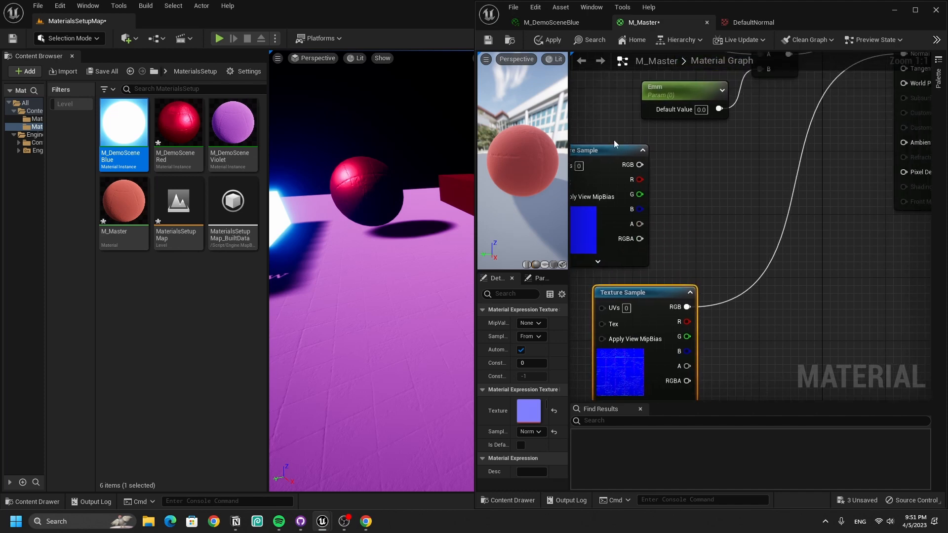
# Add a static switch parameter named ShouldUseNormals? to the M_Master graph
pyautogui.rightClick(702, 212)
pyautogui.write('switc h')
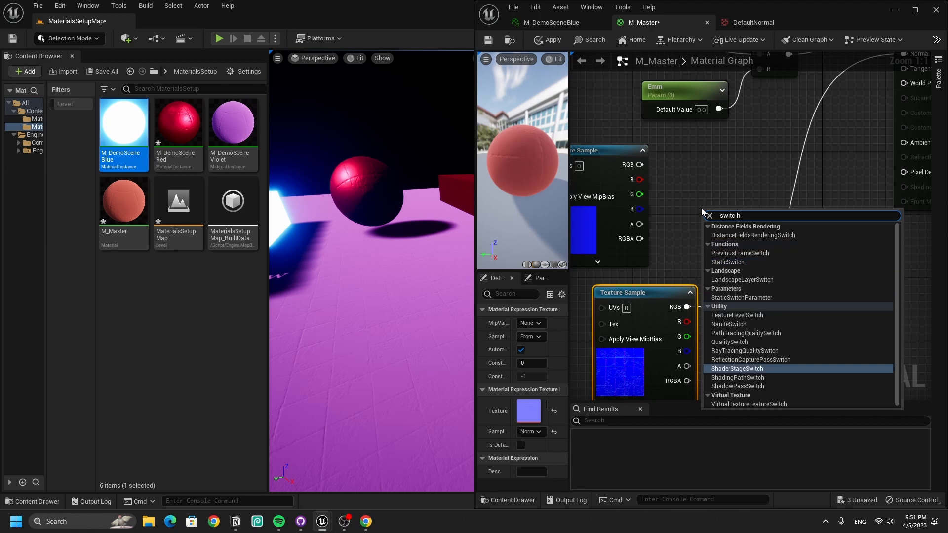
pyautogui.press('BackSpace')
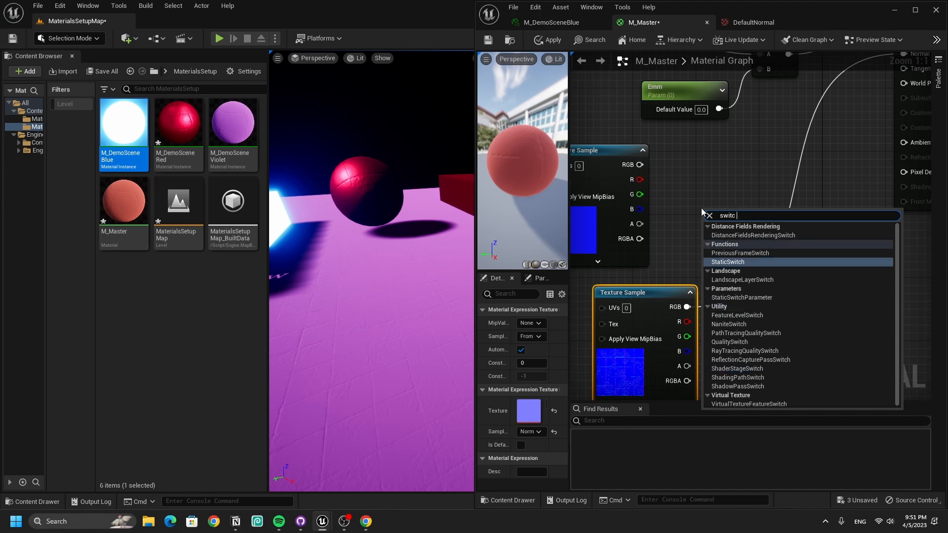
pyautogui.write('h param')
pyautogui.press('Return')
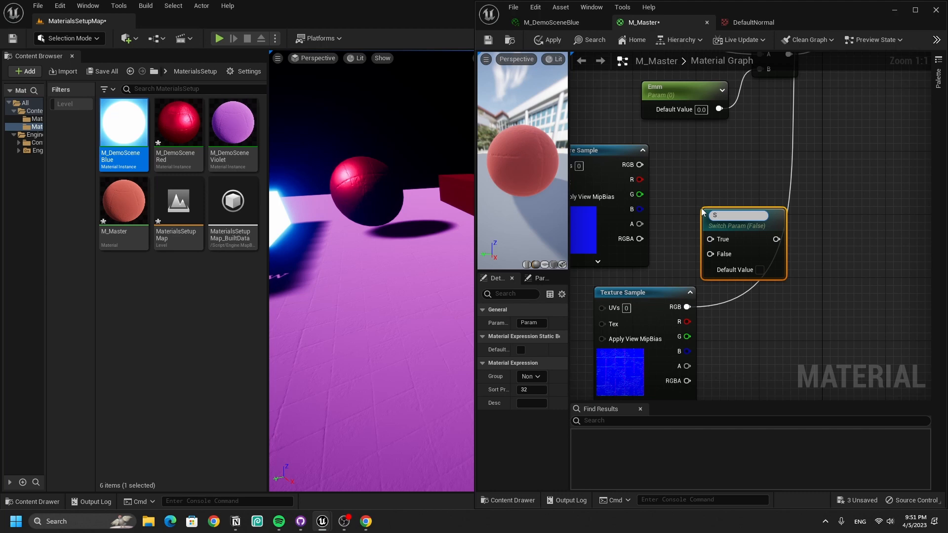
pyautogui.write('ShouldUseNormals?')
pyautogui.press('Return')
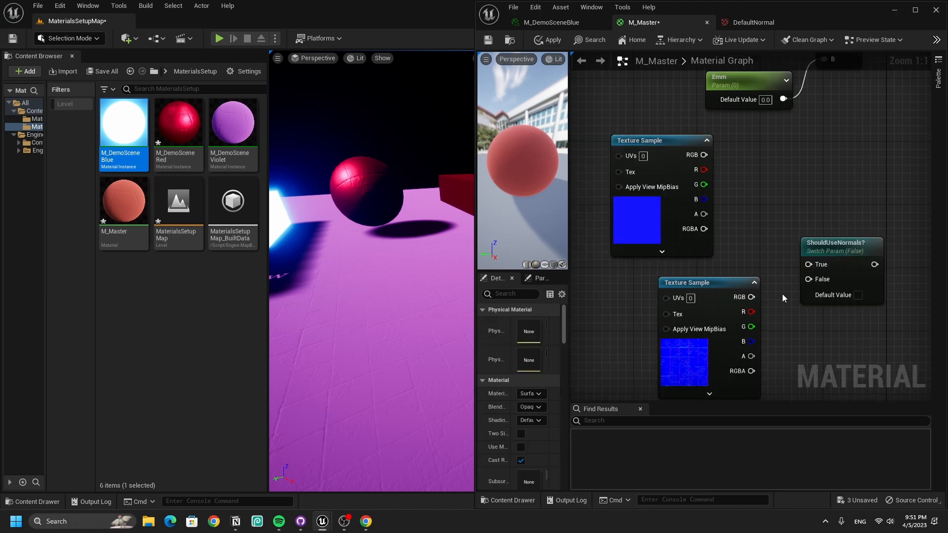
# Wire the patterned texture to True and the flat one to False of ShouldUseNormals?, feed it into Normal, and apply
pyautogui.moveTo(687, 353); pyautogui.dragTo(702, 290)
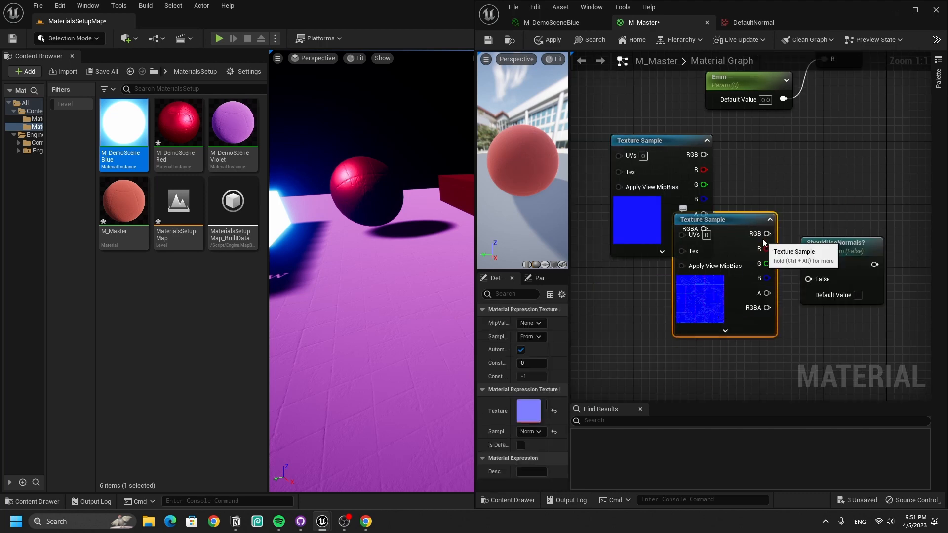
pyautogui.moveTo(767, 234); pyautogui.dragTo(810, 265)
pyautogui.moveTo(636, 234); pyautogui.dragTo(674, 221)
pyautogui.moveTo(822, 222); pyautogui.dragTo(770, 373, button='right')
pyautogui.moveTo(690, 292); pyautogui.dragTo(766, 165)
pyautogui.moveTo(821, 149); pyautogui.dragTo(727, 320, button='right')
pyautogui.moveTo(727, 320); pyautogui.dragTo(720, 200)
pyautogui.moveTo(666, 232); pyautogui.dragTo(732, 148, button='right')
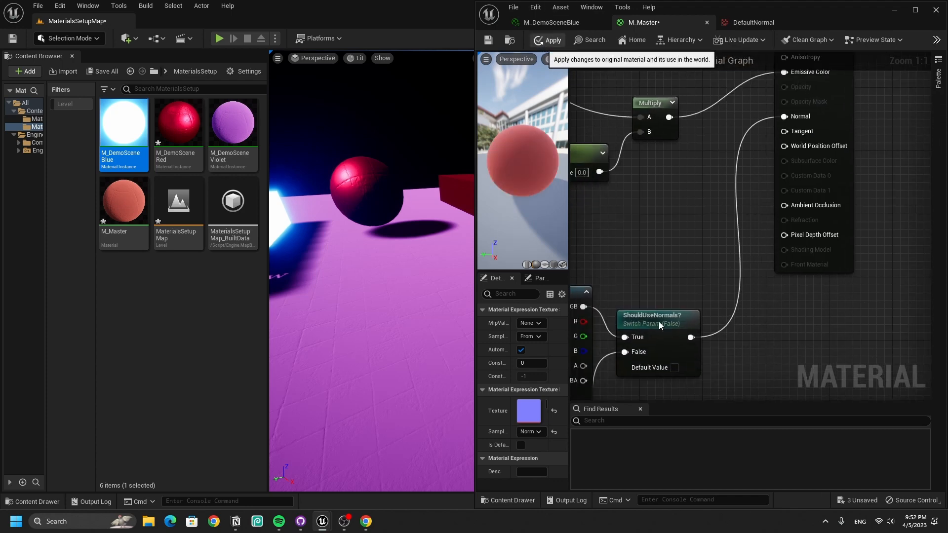
pyautogui.click(549, 40)
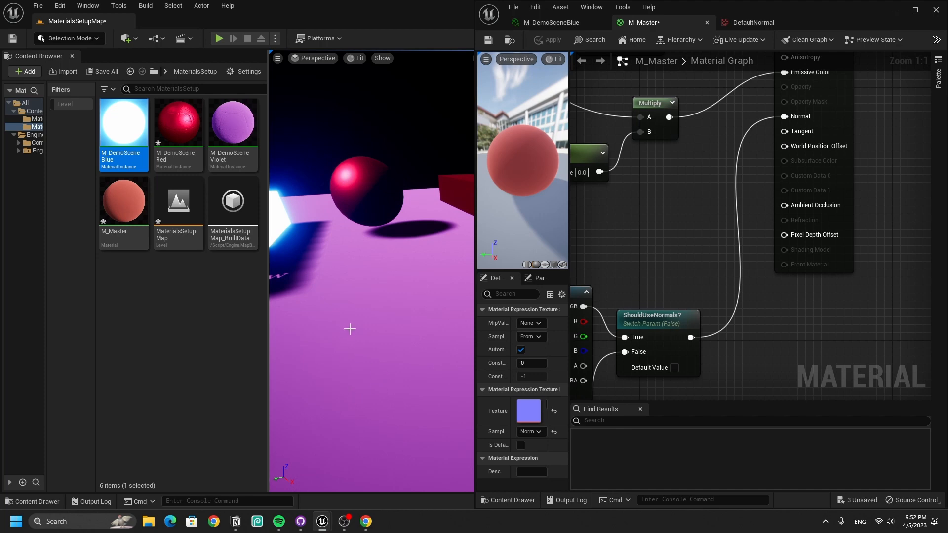
# Open M_DemoSceneViolet, override ShouldUseNormals? and enable it so the floor uses the normal pattern
pyautogui.doubleClick(233, 133)
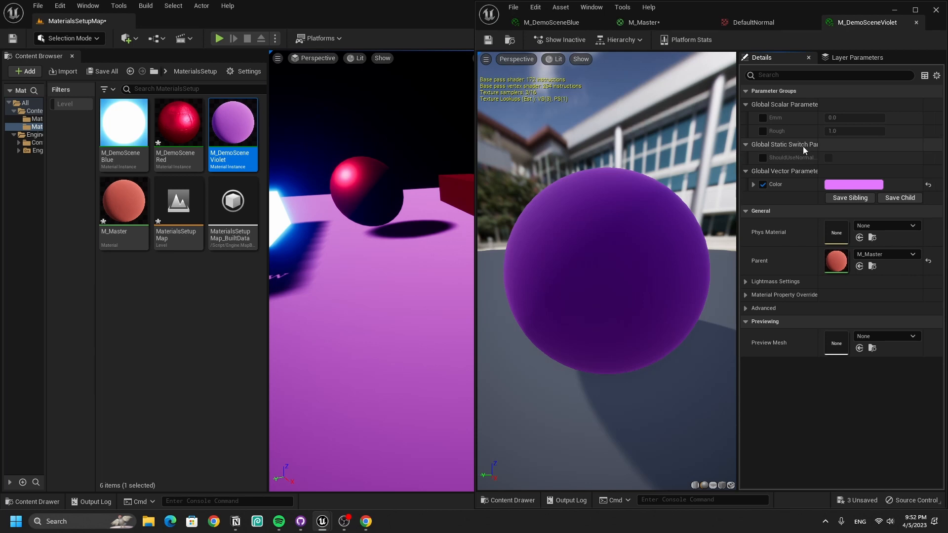
pyautogui.click(763, 157)
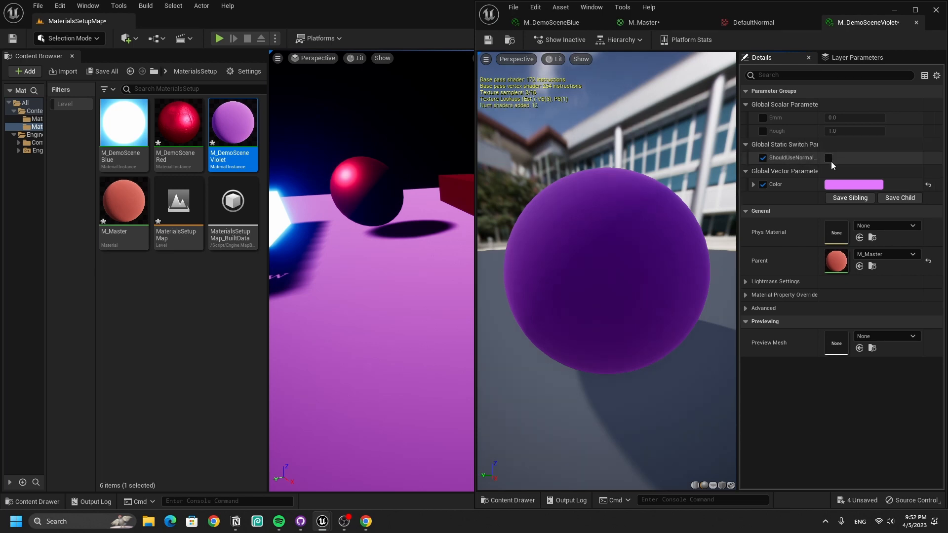
pyautogui.click(829, 158)
pyautogui.moveTo(396, 269)
pyautogui.mouseDown(button='right')
pyautogui.moveTo(355, 351)
pyautogui.moveTo(277, 269)
pyautogui.moveTo(397, 268)
pyautogui.mouseUp(button='right')
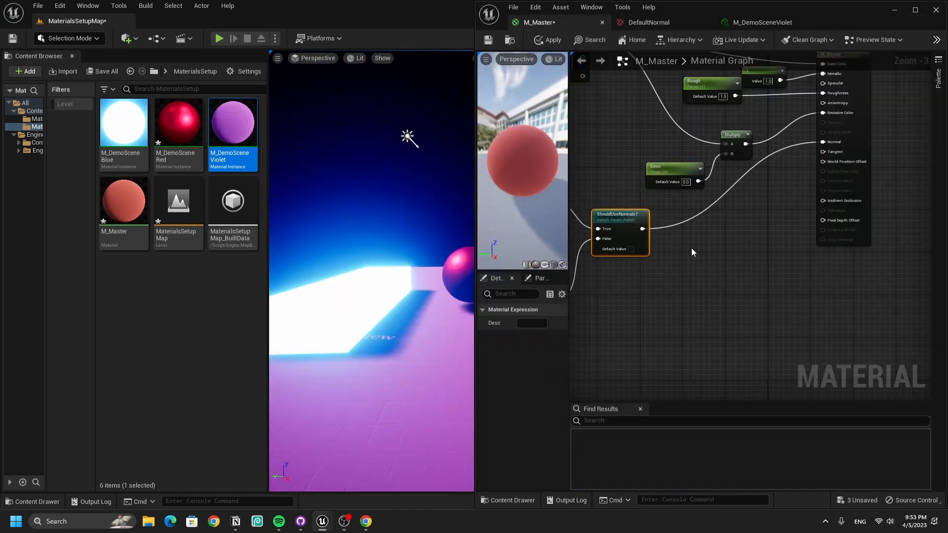
# Add a three-component constant vector to M_Master and connect its output to World Position Offset
pyautogui.moveTo(692, 248); pyautogui.dragTo(665, 355, button='right')
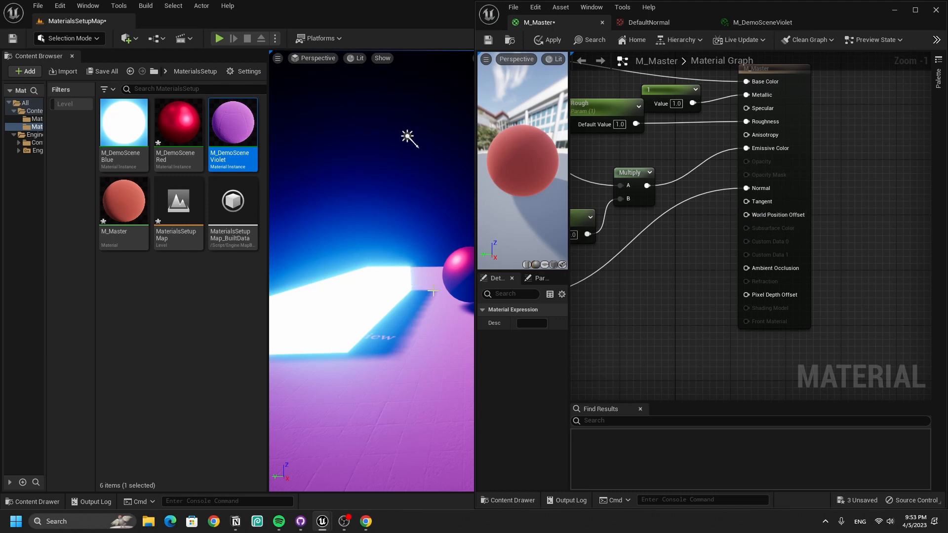
pyautogui.moveTo(602, 298); pyautogui.dragTo(641, 274, button='right')
pyautogui.click(651, 254)
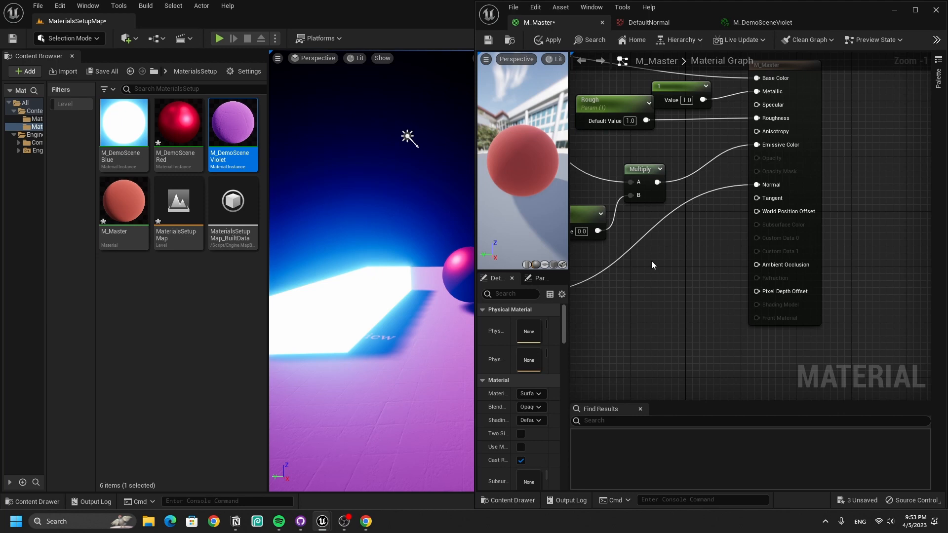
pyautogui.press('3')
pyautogui.click(645, 260)
pyautogui.moveTo(645, 259); pyautogui.dragTo(610, 277)
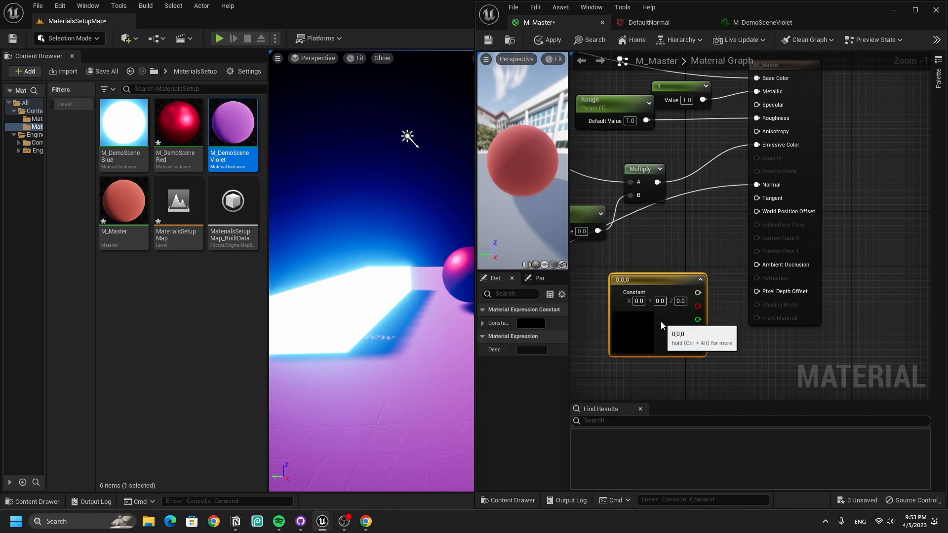
pyautogui.moveTo(698, 293); pyautogui.dragTo(756, 212)
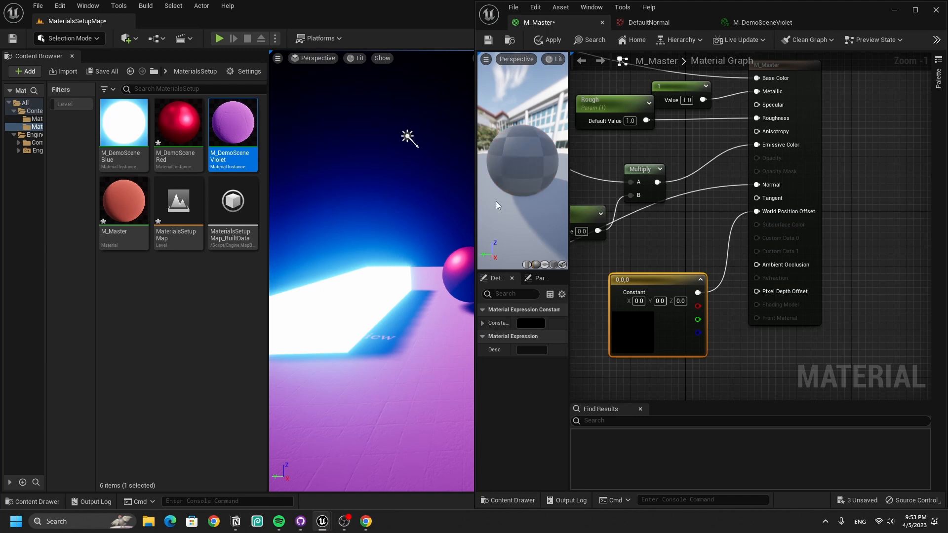
# Widen the level view, set the constant vector's Z to 150 and apply the change to M_Master
pyautogui.moveTo(474, 206); pyautogui.dragTo(634, 206)
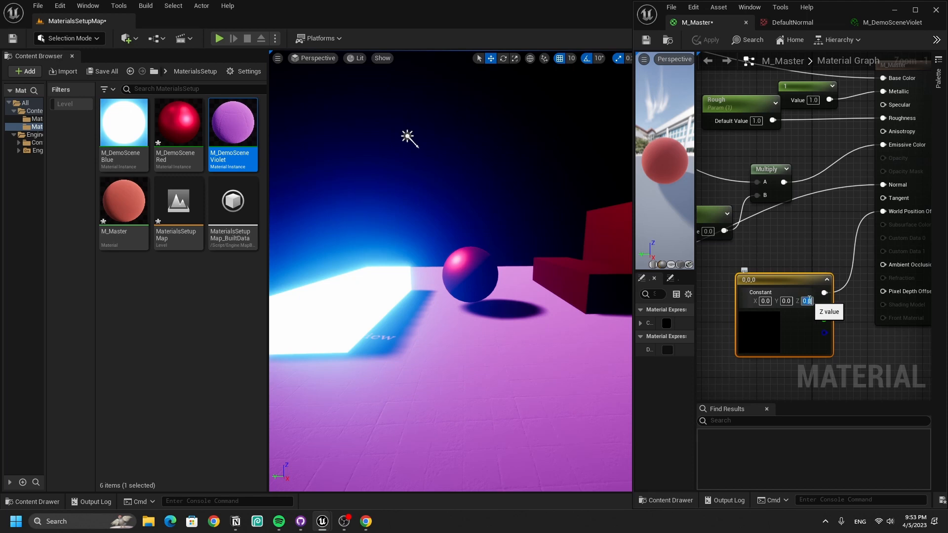
pyautogui.write('150')
pyautogui.click(811, 266)
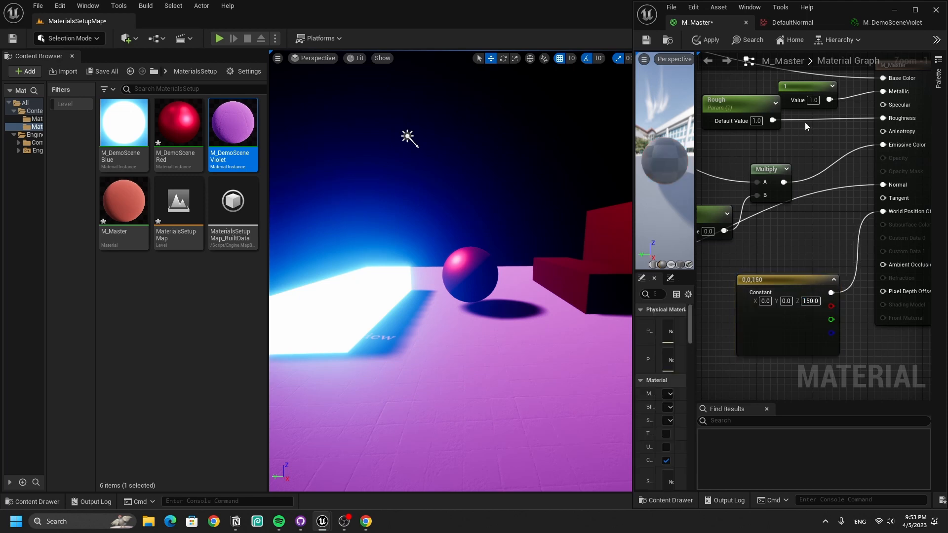
pyautogui.click(711, 39)
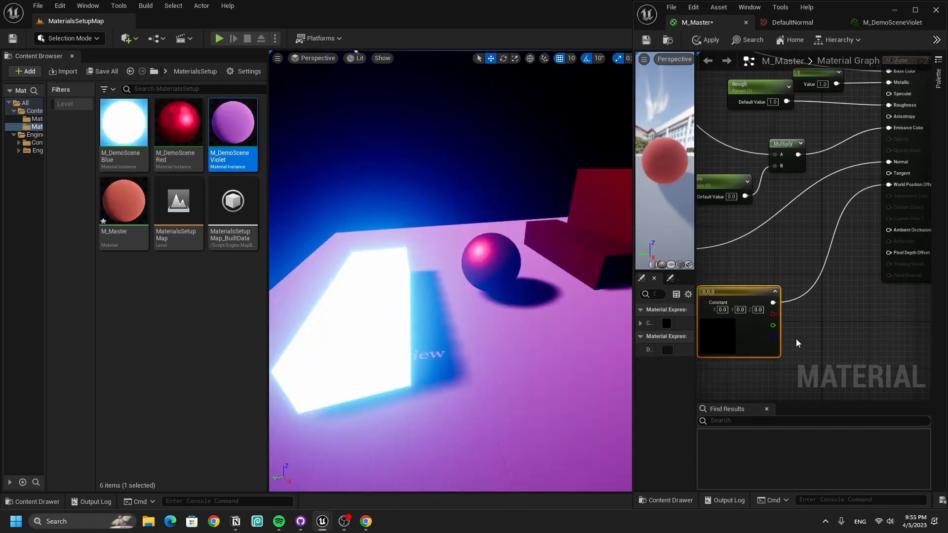
pyautogui.scroll(-5, 796, 339)
pyautogui.moveTo(882, 364); pyautogui.dragTo(812, 299)
pyautogui.scroll(2, 831, 331)
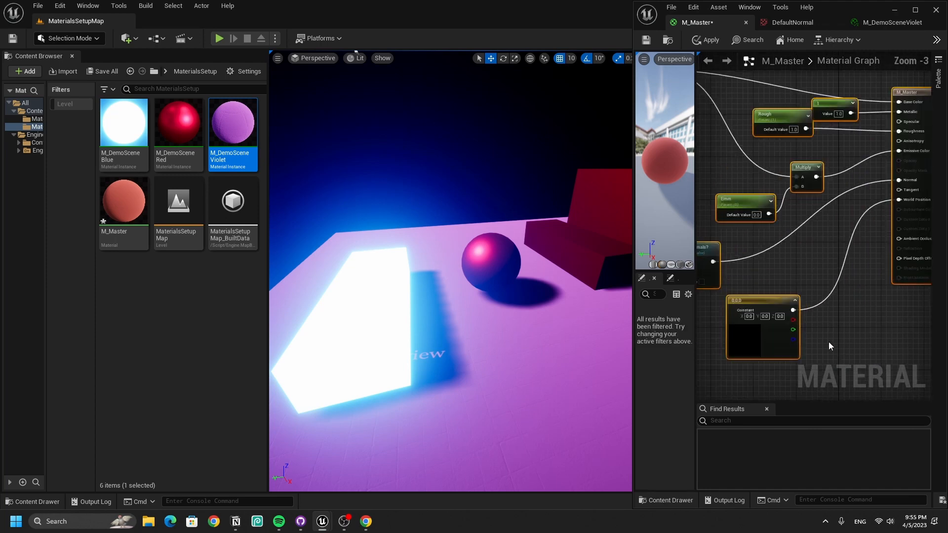
pyautogui.moveTo(829, 343); pyautogui.dragTo(795, 337, button='right')
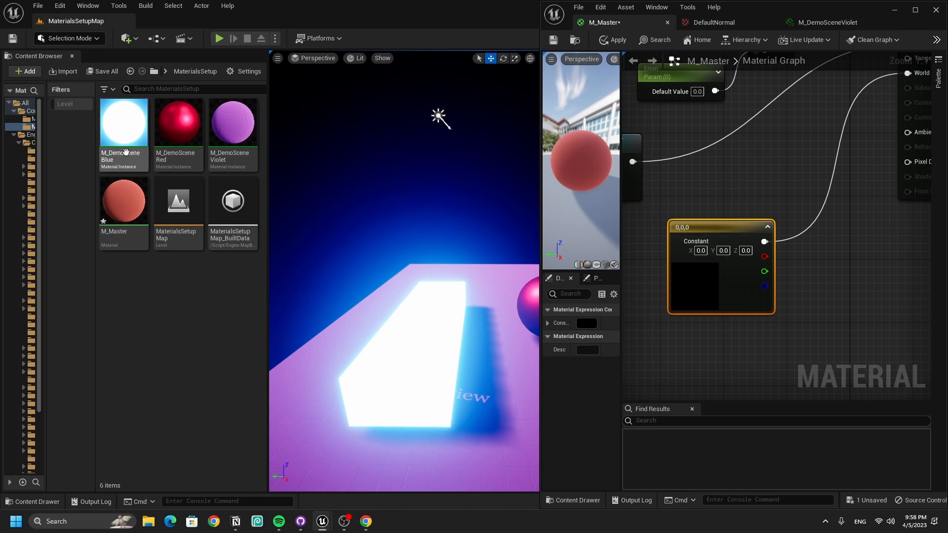
pyautogui.click(129, 134)
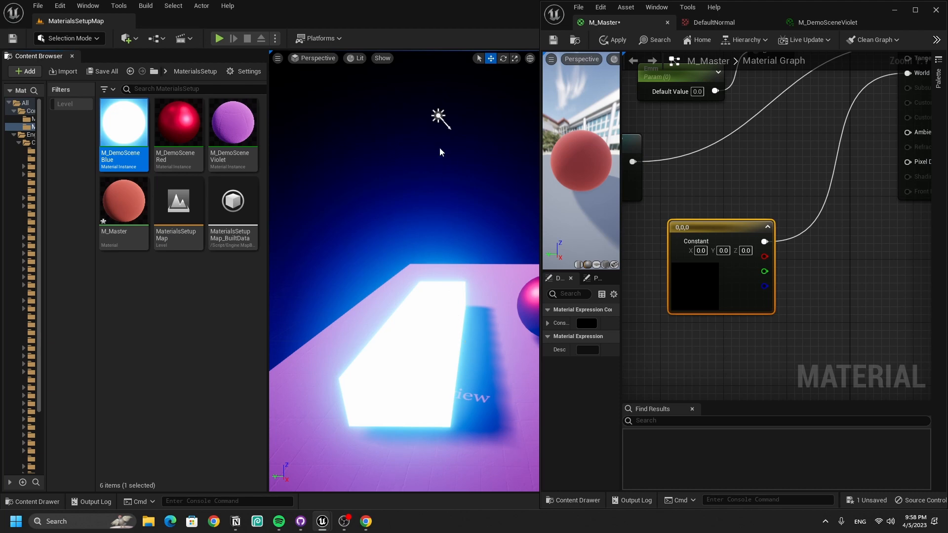
pyautogui.moveTo(779, 188); pyautogui.dragTo(721, 203, button='right')
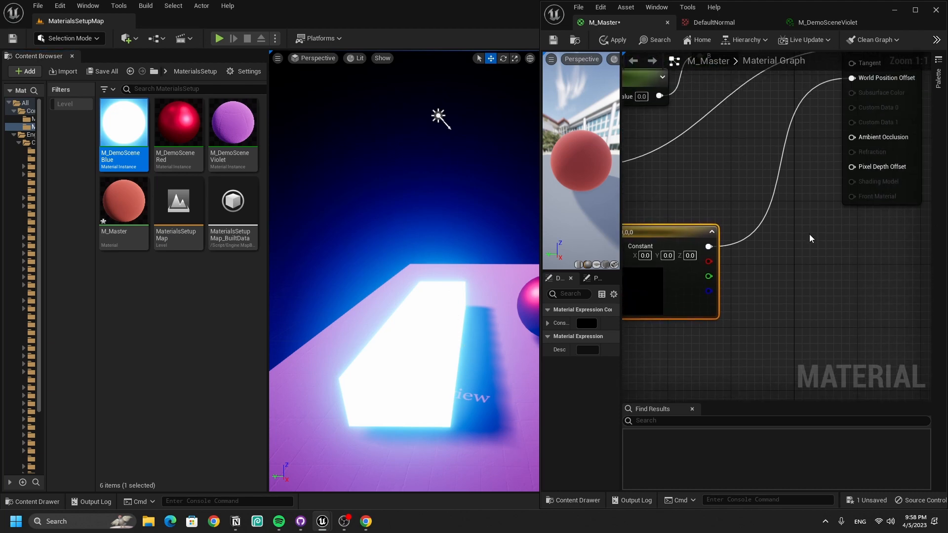
pyautogui.moveTo(810, 234); pyautogui.dragTo(825, 250, button='right')
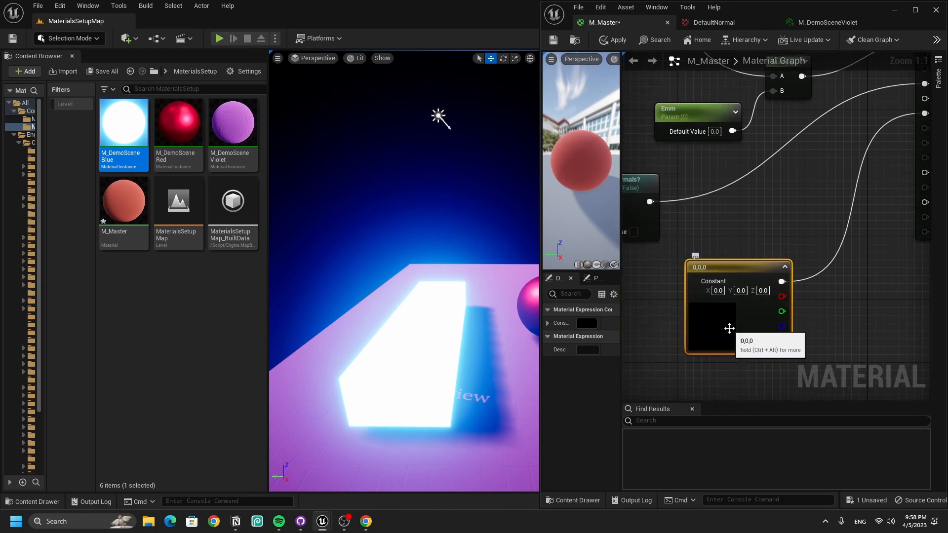
# Duplicate the 0,0,0 constant vector, set the copy's Z to 200 and align it below the original
pyautogui.moveTo(762, 345); pyautogui.dragTo(735, 270, button='right')
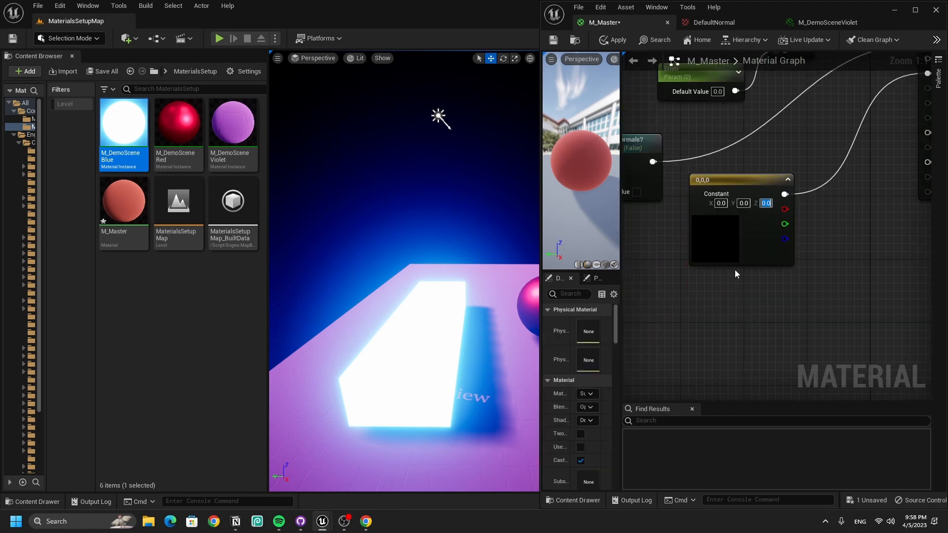
pyautogui.moveTo(739, 263); pyautogui.dragTo(739, 239)
pyautogui.moveTo(731, 311); pyautogui.dragTo(716, 243, button='right')
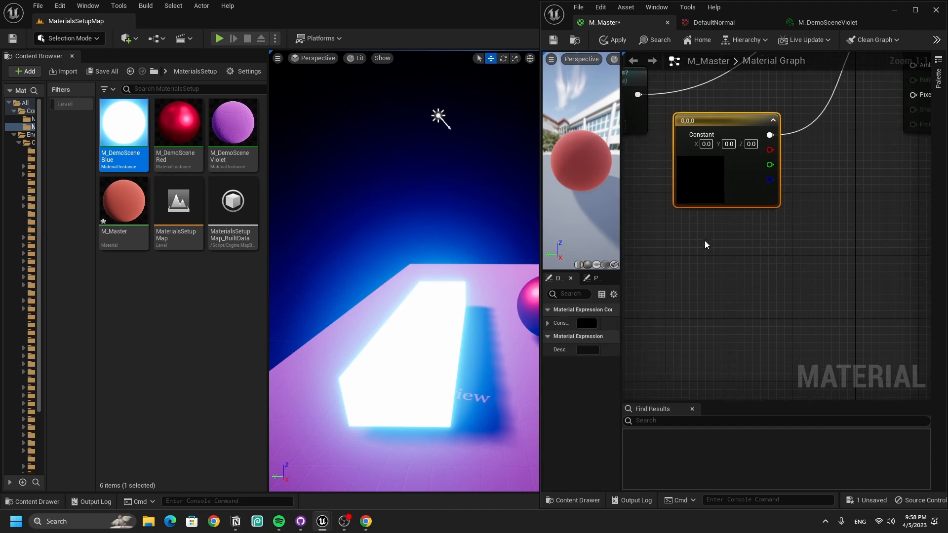
pyautogui.hotkey('ctrl', 'd')
pyautogui.click(782, 278)
pyautogui.write('200')
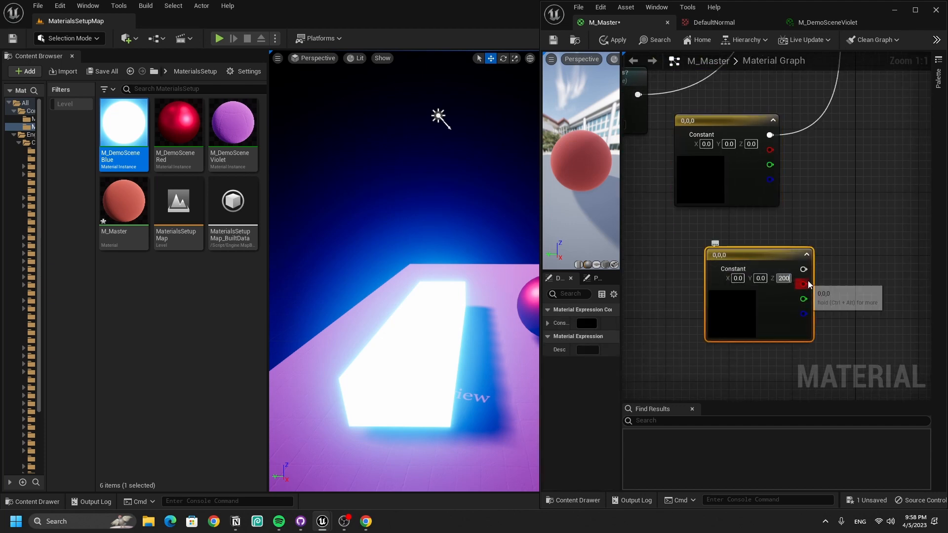
pyautogui.press('Return')
pyautogui.moveTo(756, 291); pyautogui.dragTo(775, 318, button='right')
pyautogui.moveTo(808, 330); pyautogui.dragTo(777, 321)
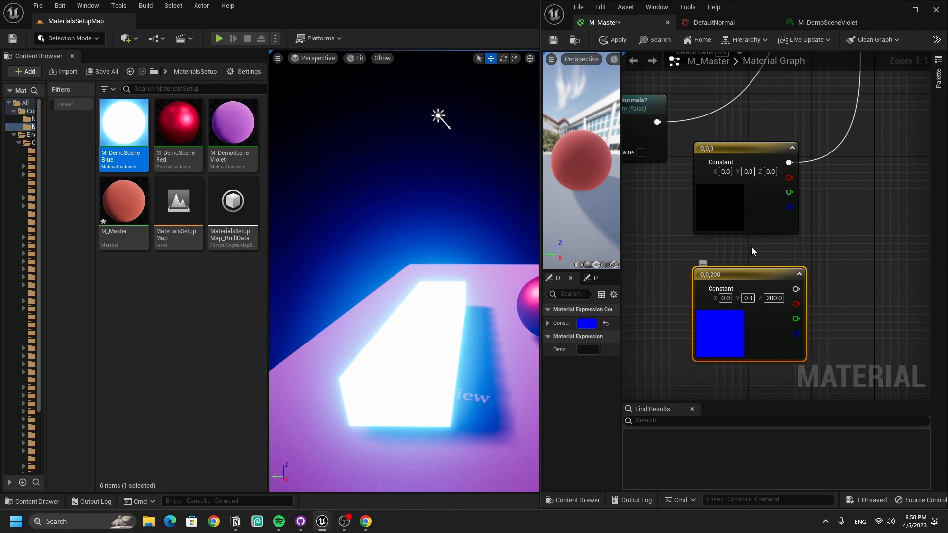
# Add a LinearInterpolate node with the 0,0,0 vector wired to A and the 0,0,200 vector wired to B
pyautogui.click(822, 253)
pyautogui.moveTo(822, 253); pyautogui.dragTo(795, 265, button='right')
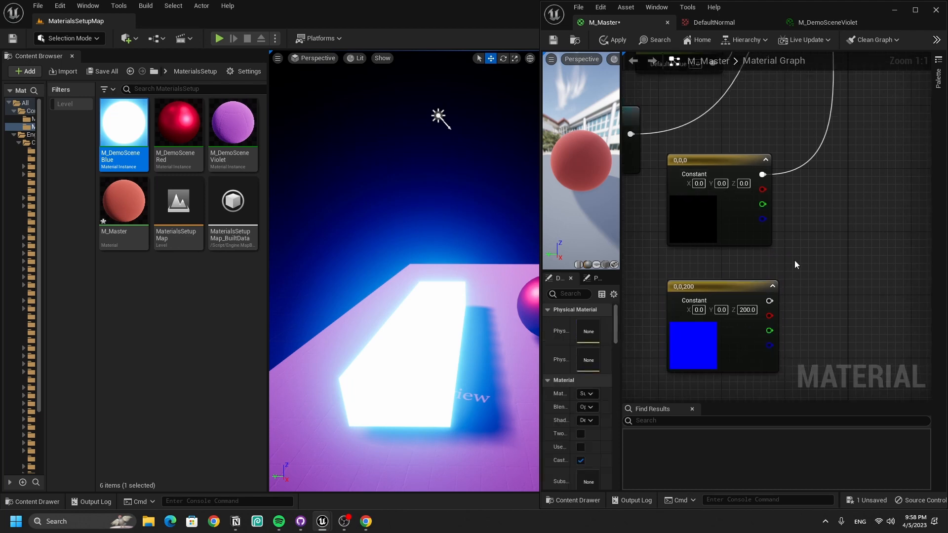
pyautogui.moveTo(763, 175); pyautogui.dragTo(816, 226)
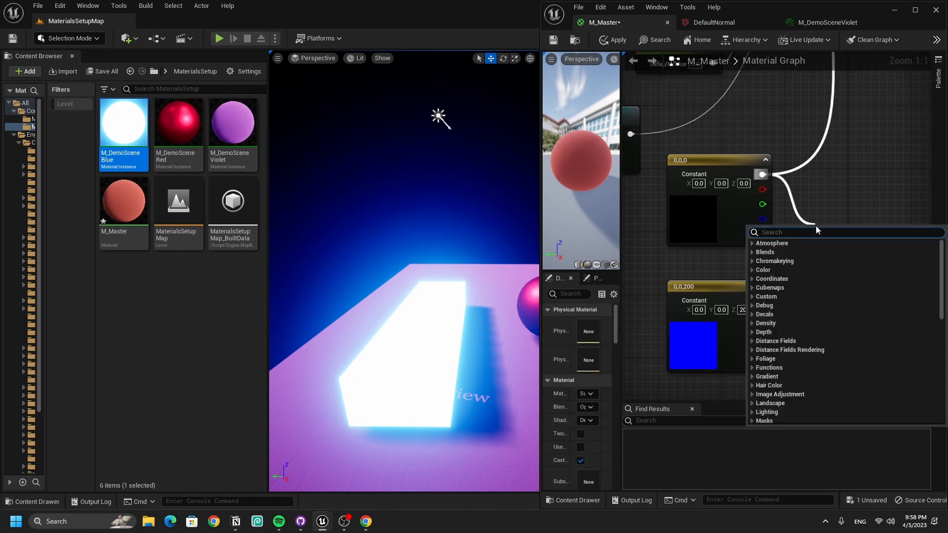
pyautogui.write('lerp')
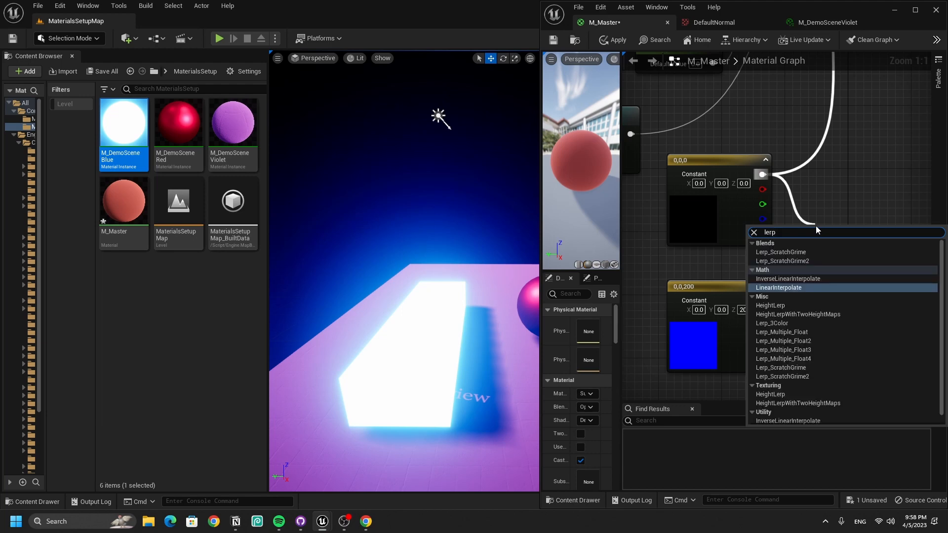
pyautogui.press('Return')
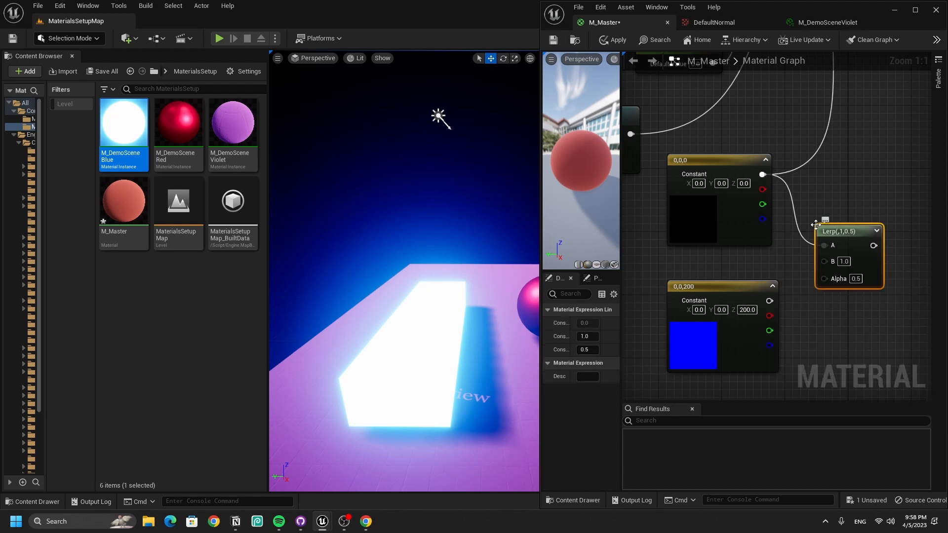
pyautogui.moveTo(770, 300); pyautogui.dragTo(824, 261)
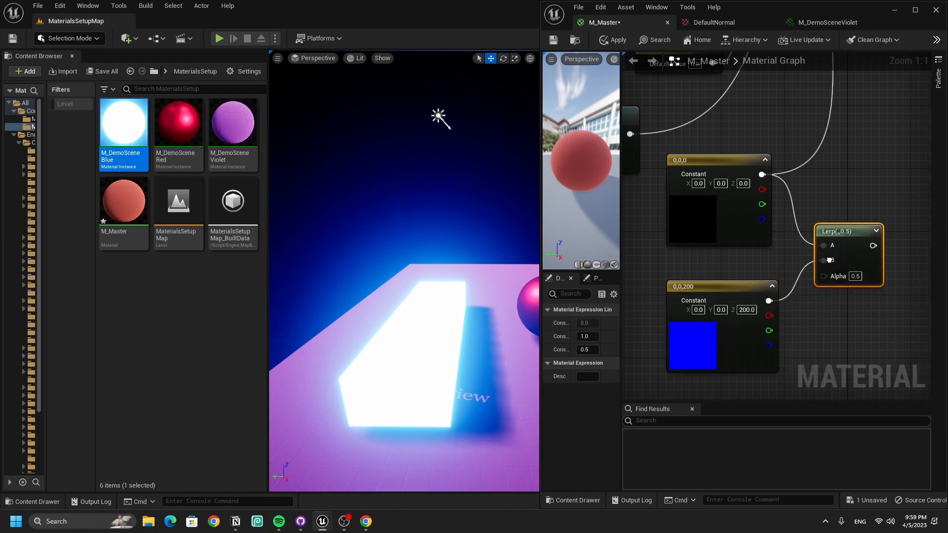
# Connect the Lerp output to M_Master's World Position Offset and apply the material changes
pyautogui.moveTo(849, 299); pyautogui.dragTo(810, 283, button='right')
pyautogui.rightClick(691, 319)
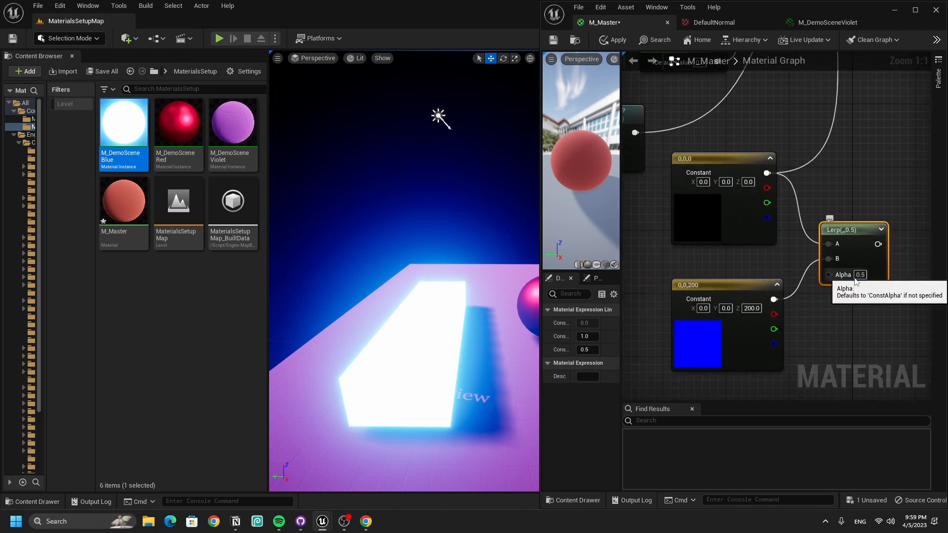
pyautogui.click(736, 214)
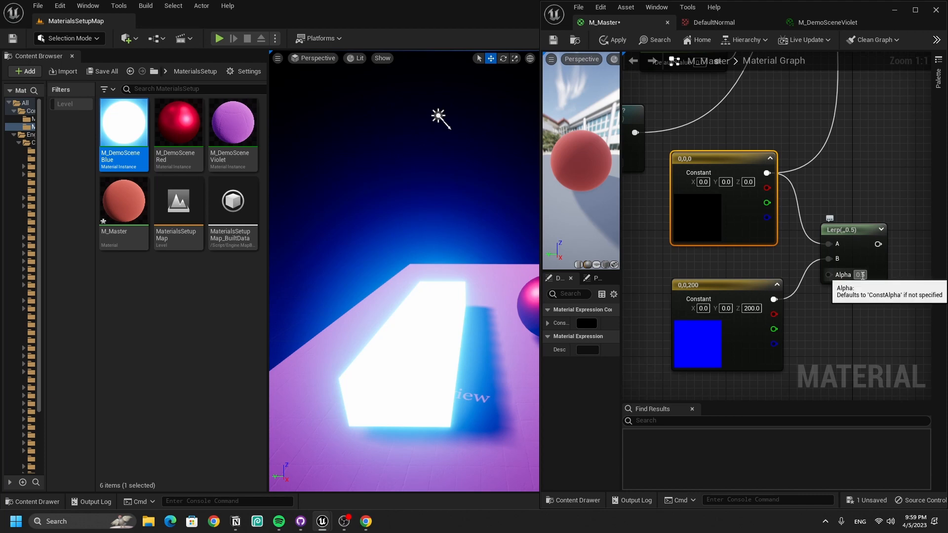
pyautogui.moveTo(890, 246); pyautogui.dragTo(776, 342, button='right')
pyautogui.moveTo(765, 341); pyautogui.dragTo(877, 195)
pyautogui.moveTo(723, 280); pyautogui.dragTo(820, 177, button='right')
pyautogui.click(613, 40)
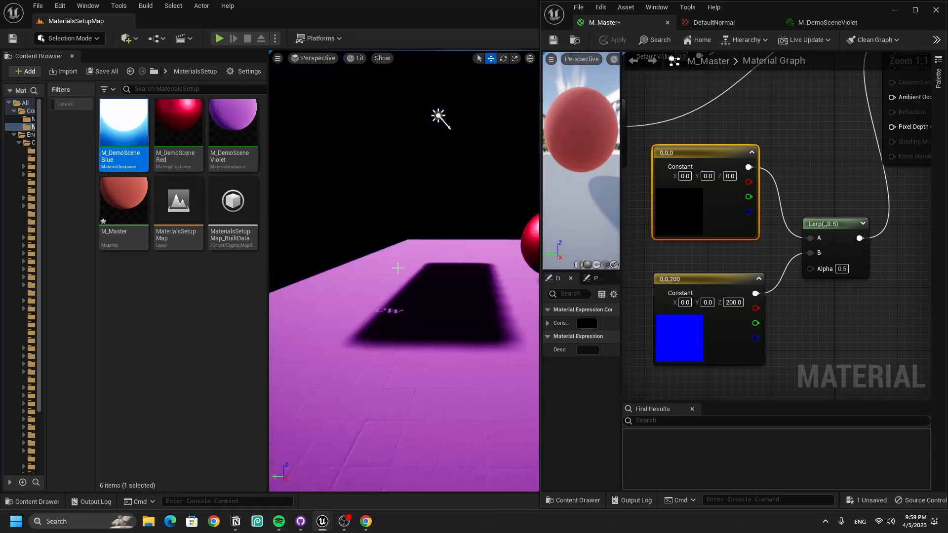
# Open the M_DemoSceneBlue instance, set its Emm parameter to 0 and save it
pyautogui.moveTo(799, 127); pyautogui.dragTo(673, 333, button='right')
pyautogui.moveTo(737, 197); pyautogui.dragTo(822, 195, button='right')
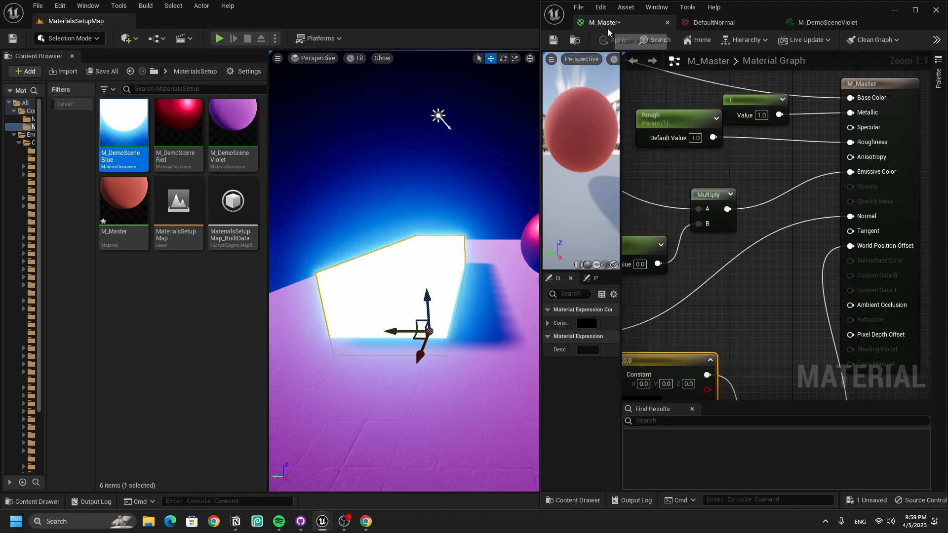
pyautogui.moveTo(801, 241); pyautogui.dragTo(794, 86, button='right')
pyautogui.doubleClick(123, 126)
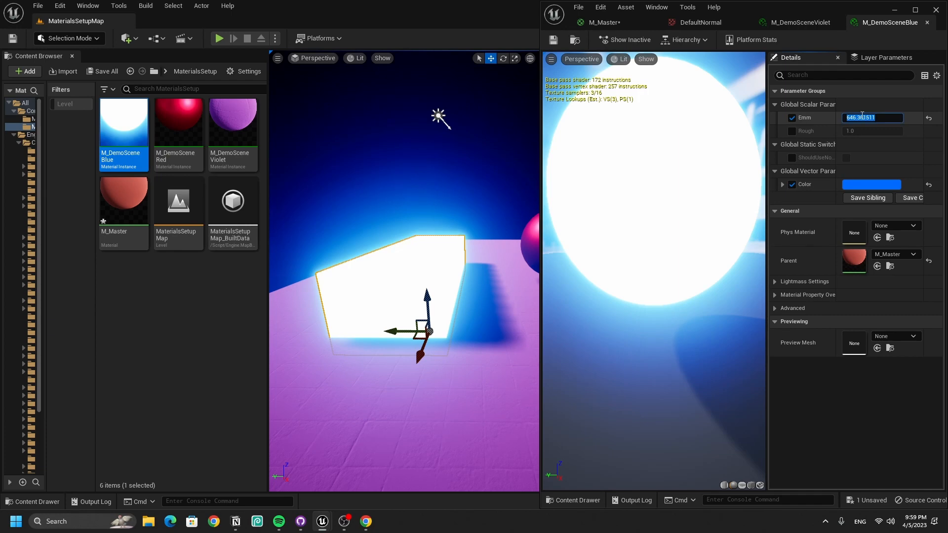
pyautogui.write('0')
pyautogui.press('Return')
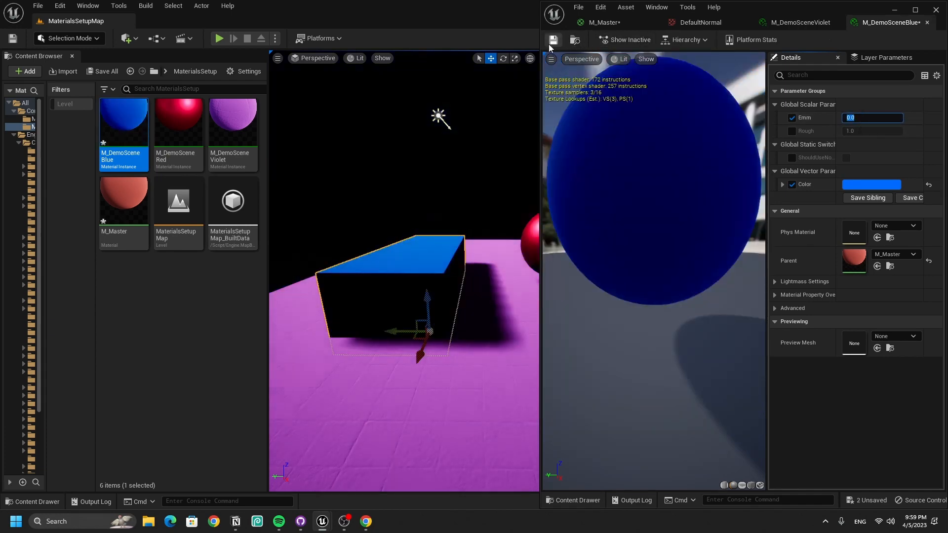
pyautogui.click(552, 42)
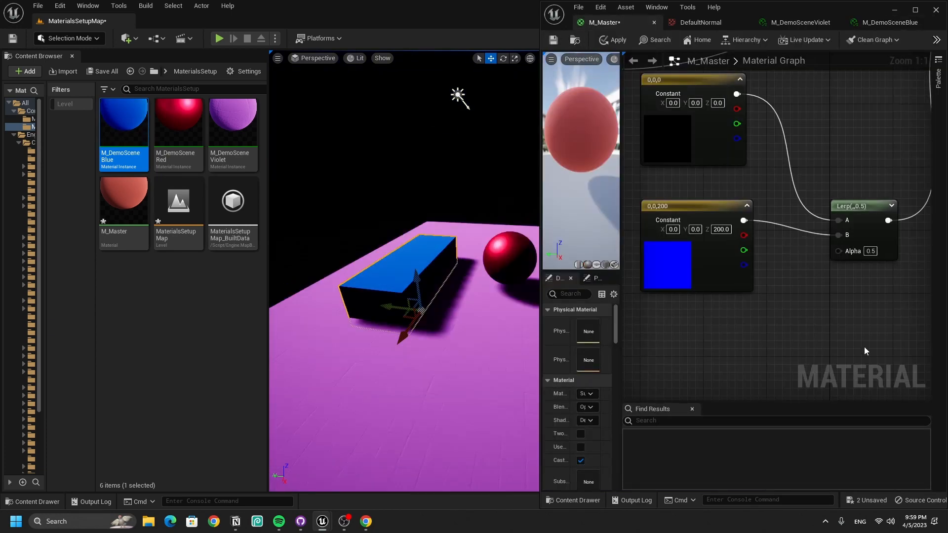
# Promote the Lerp's Alpha input to a parameter named Alpha, enable its override in M_DemoSceneBlue and vary its value
pyautogui.rightClick(854, 254)
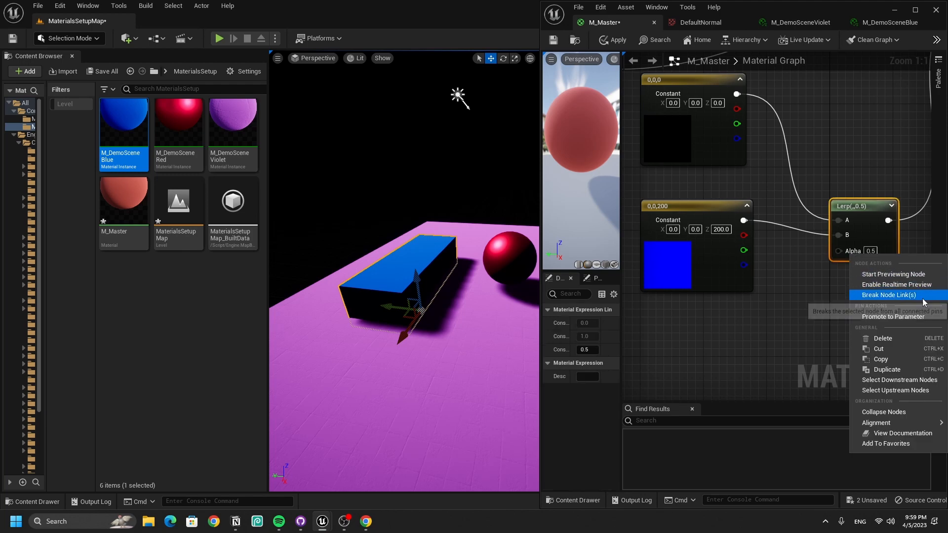
pyautogui.click(902, 317)
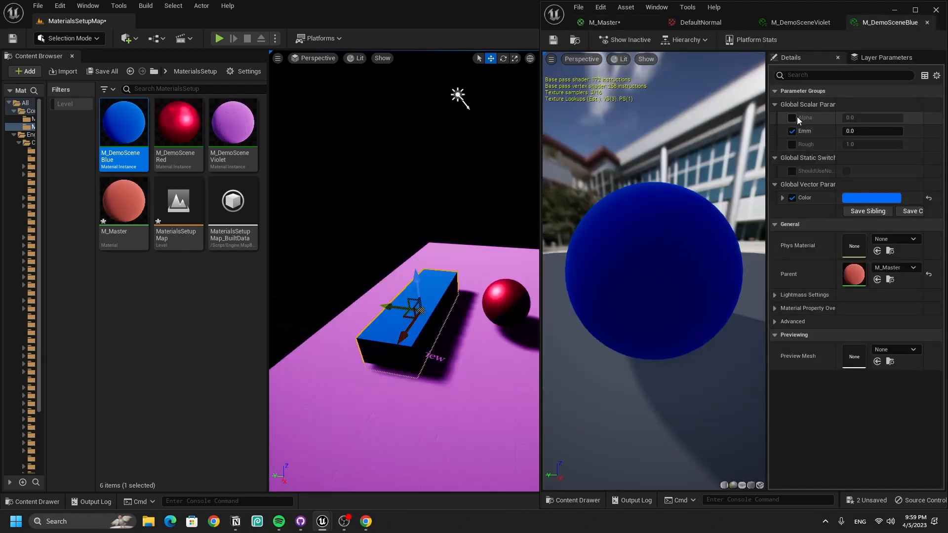
pyautogui.click(794, 117)
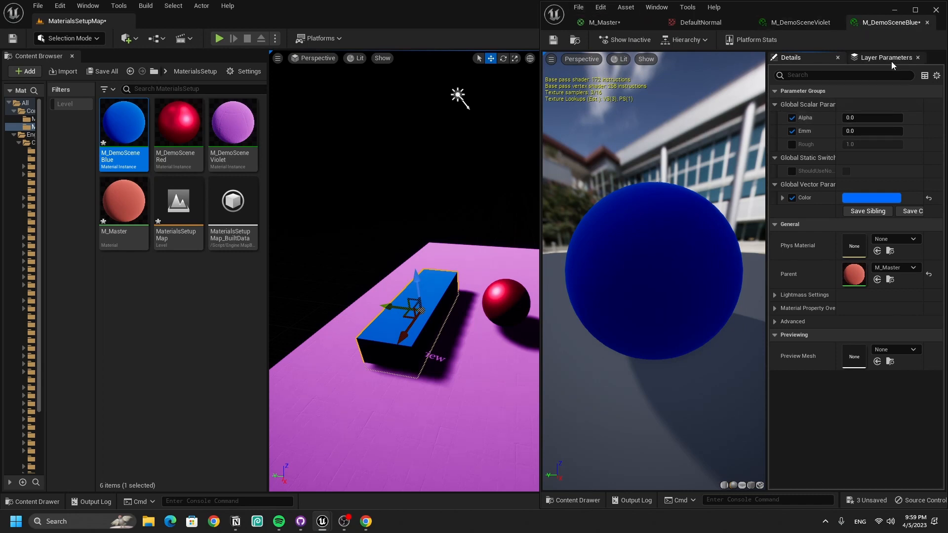
pyautogui.moveTo(863, 117)
pyautogui.mouseDown()
pyautogui.moveTo(944, 118)
pyautogui.moveTo(874, 117)
pyautogui.mouseUp()
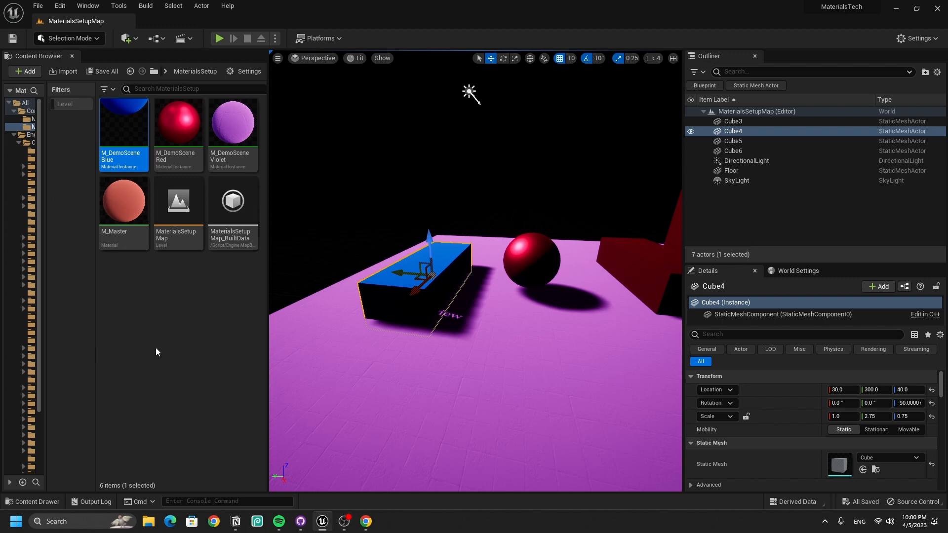
# Reopen M_DemoSceneBlue and M_Master beside the level view, and disconnect the Alpha parameter from the Lerp, moving it aside
pyautogui.doubleClick(123, 124)
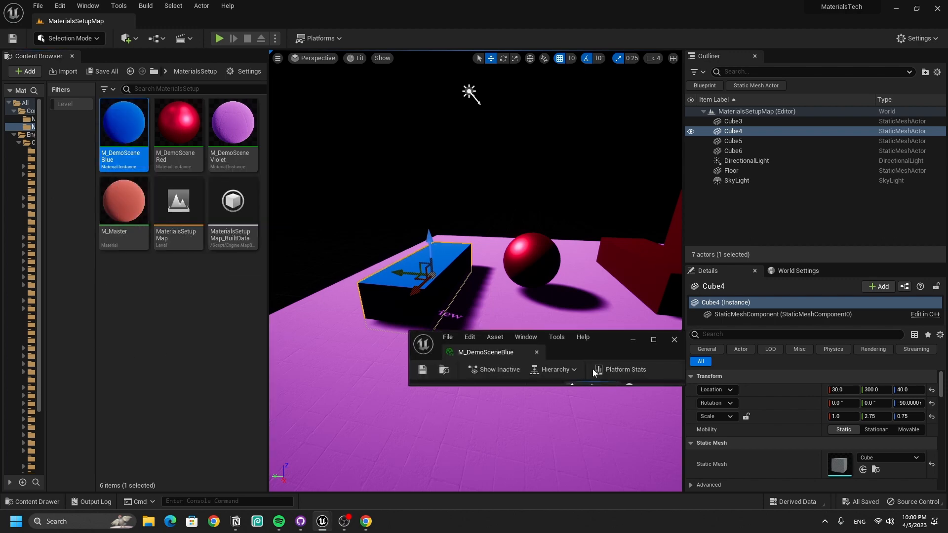
pyautogui.moveTo(602, 353); pyautogui.dragTo(947, 326)
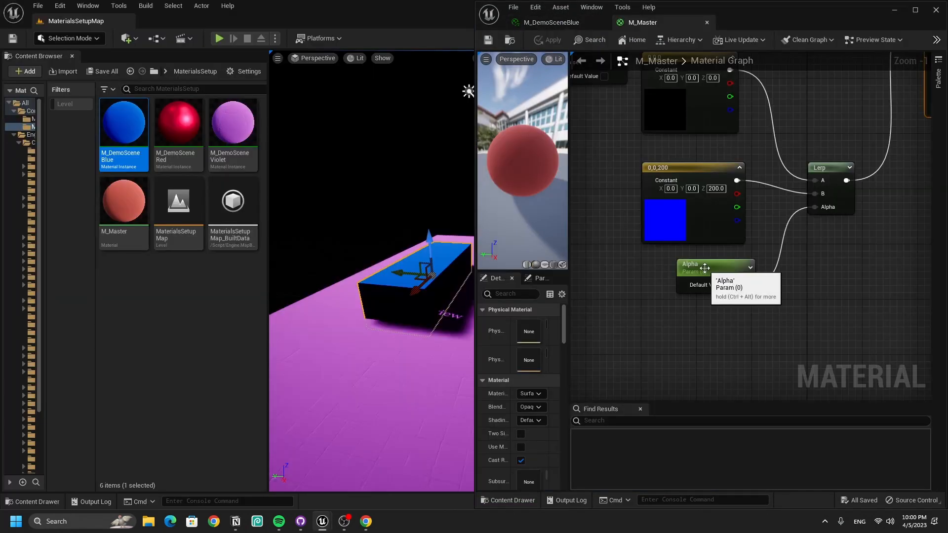
pyautogui.moveTo(705, 270); pyautogui.dragTo(865, 274)
pyautogui.click(769, 238)
pyautogui.keyDown('alt'); pyautogui.click(769, 238); pyautogui.keyUp('alt')
pyautogui.moveTo(688, 267); pyautogui.dragTo(722, 374, button='right')
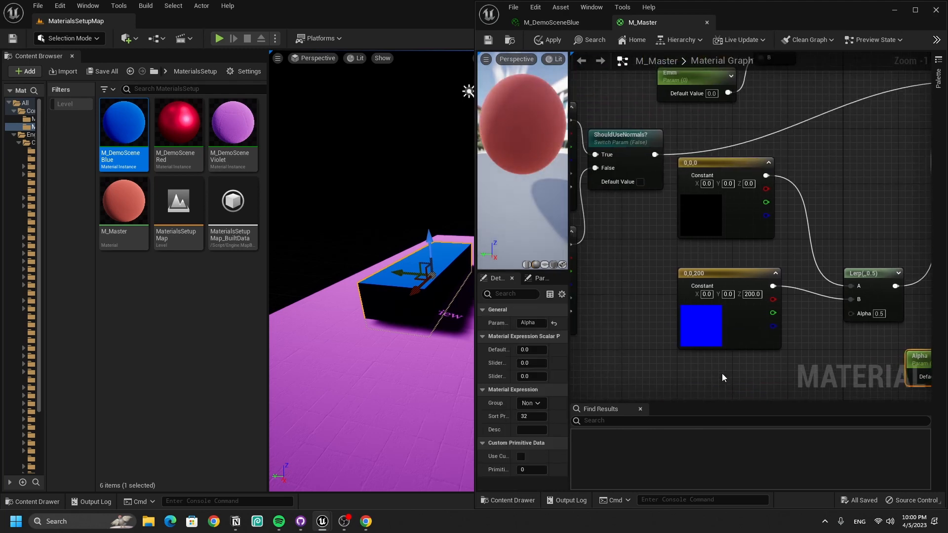
pyautogui.moveTo(714, 345); pyautogui.dragTo(707, 330)
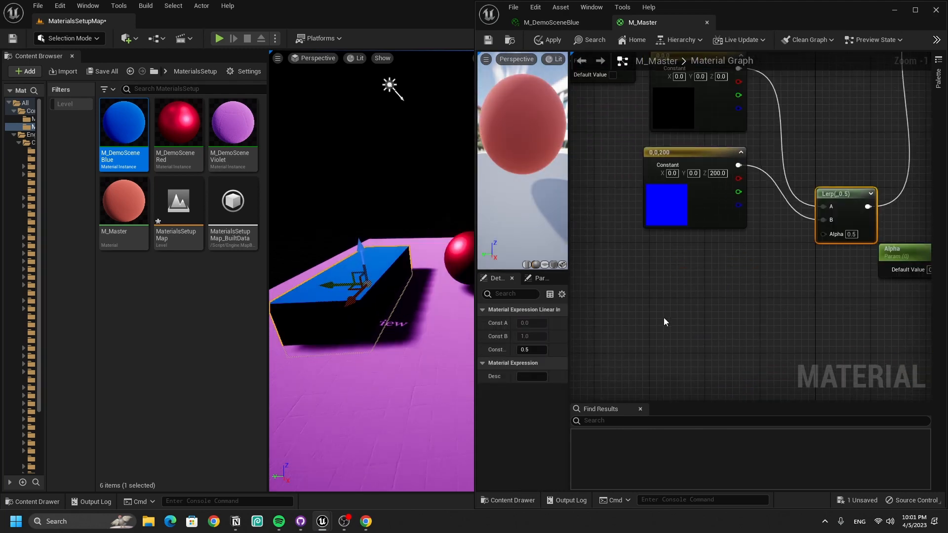
# Add a Time node below the 0,0,200 constant vector in M_Master
pyautogui.rightClick(639, 303)
pyautogui.write('t')
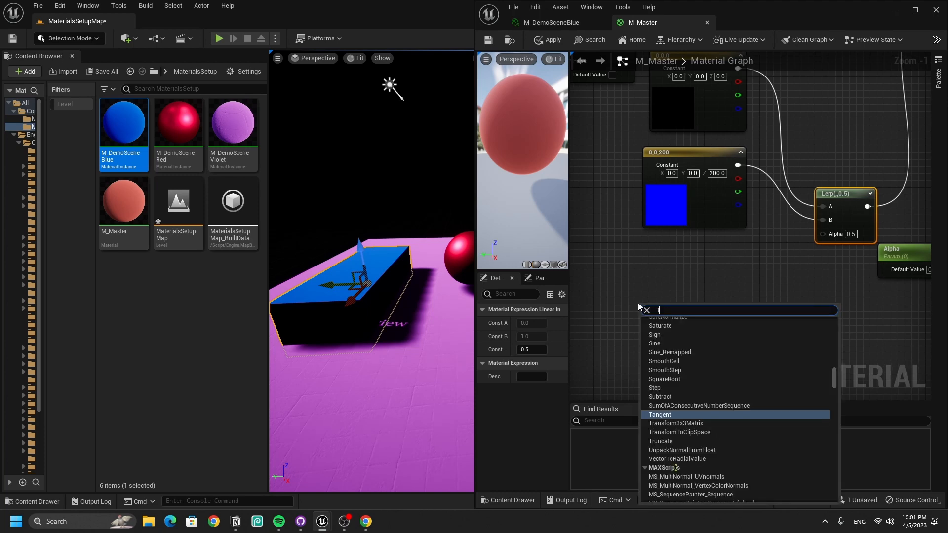
pyautogui.write('imeno')
pyautogui.press('BackSpace')
pyautogui.press('BackSpace')
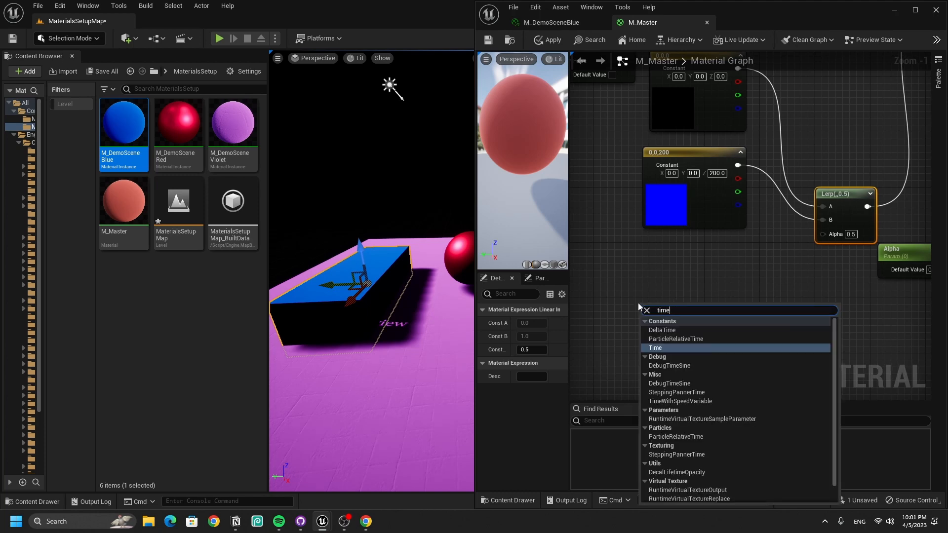
pyautogui.press('Return')
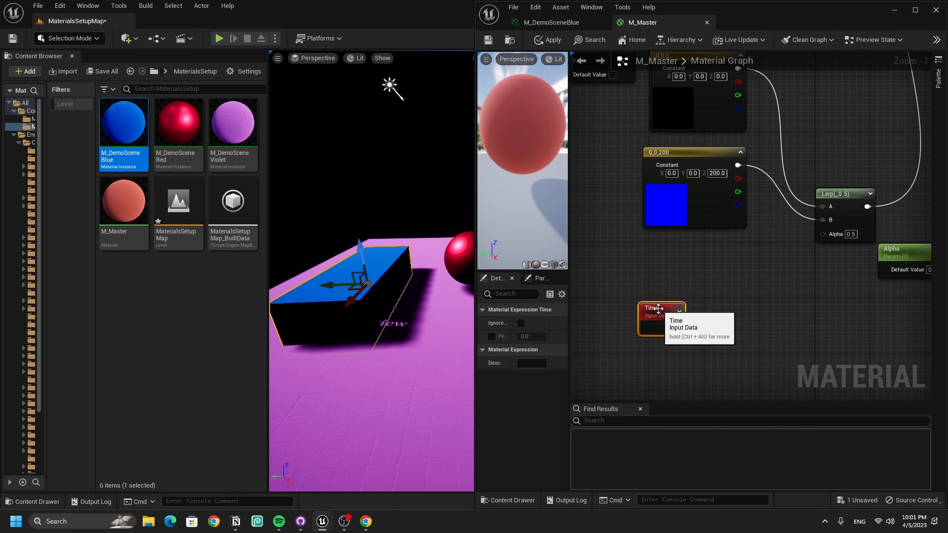
# Feed the Time output into a new Sine node and line the two nodes up
pyautogui.moveTo(640, 308); pyautogui.dragTo(667, 307)
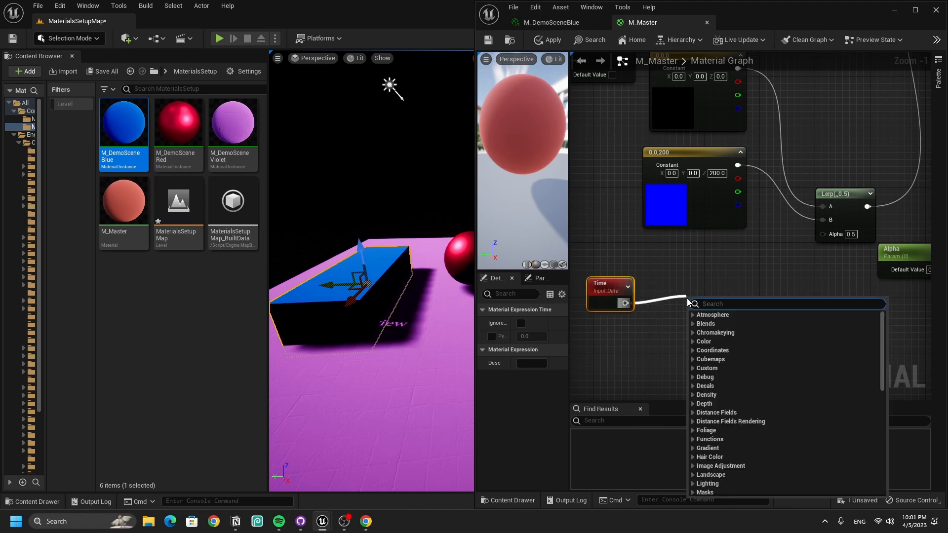
pyautogui.write('sine')
pyautogui.press('Return')
pyautogui.click(695, 324)
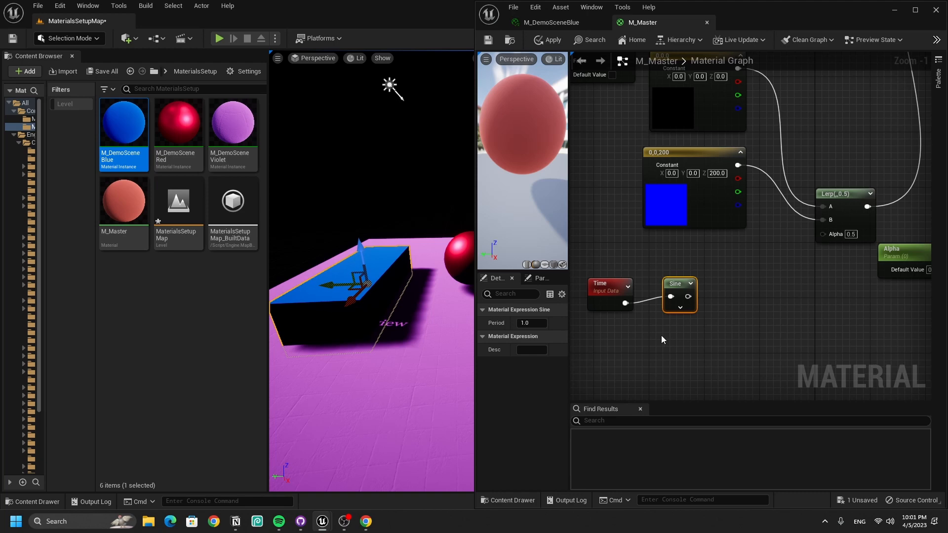
pyautogui.moveTo(662, 340); pyautogui.dragTo(654, 286, button='right')
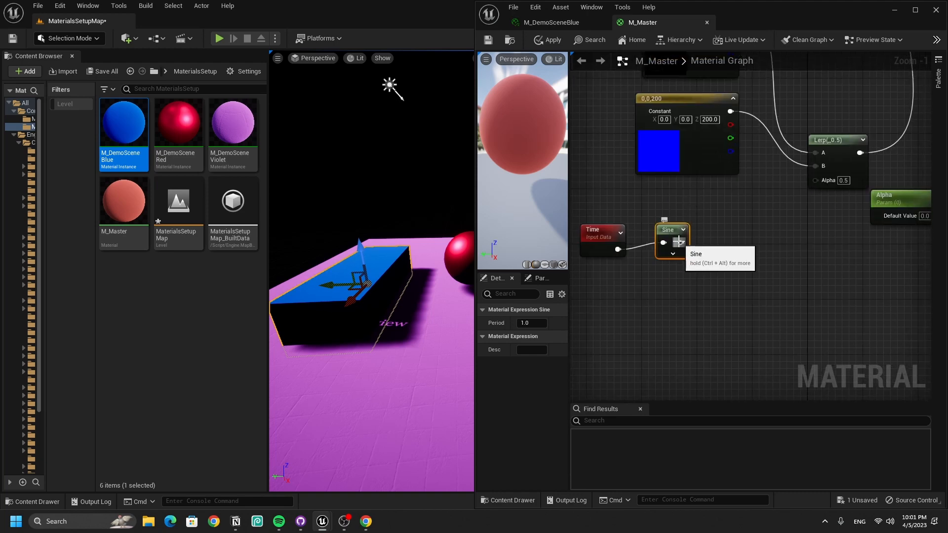
pyautogui.moveTo(679, 242); pyautogui.dragTo(701, 284)
pyautogui.moveTo(646, 299); pyautogui.dragTo(652, 341, button='right')
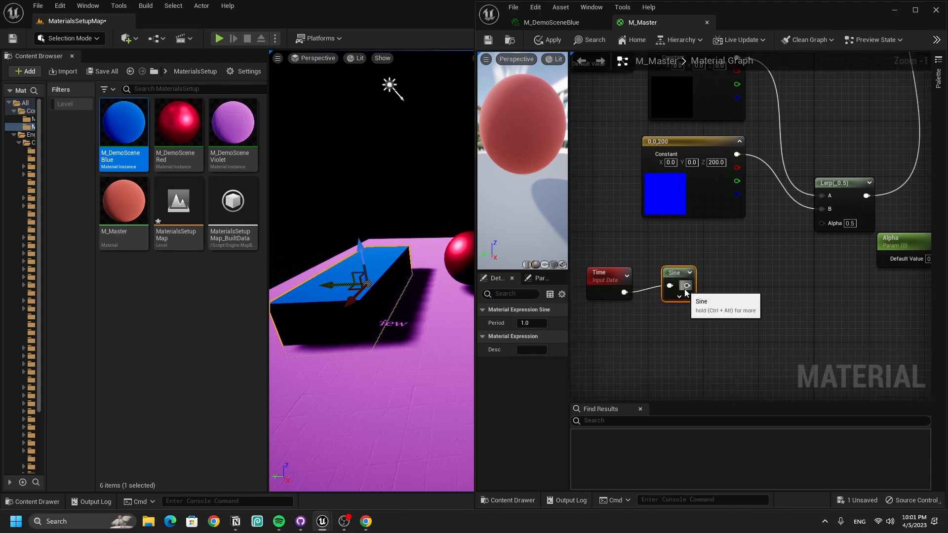
pyautogui.moveTo(685, 287); pyautogui.dragTo(690, 288)
pyautogui.click(742, 269)
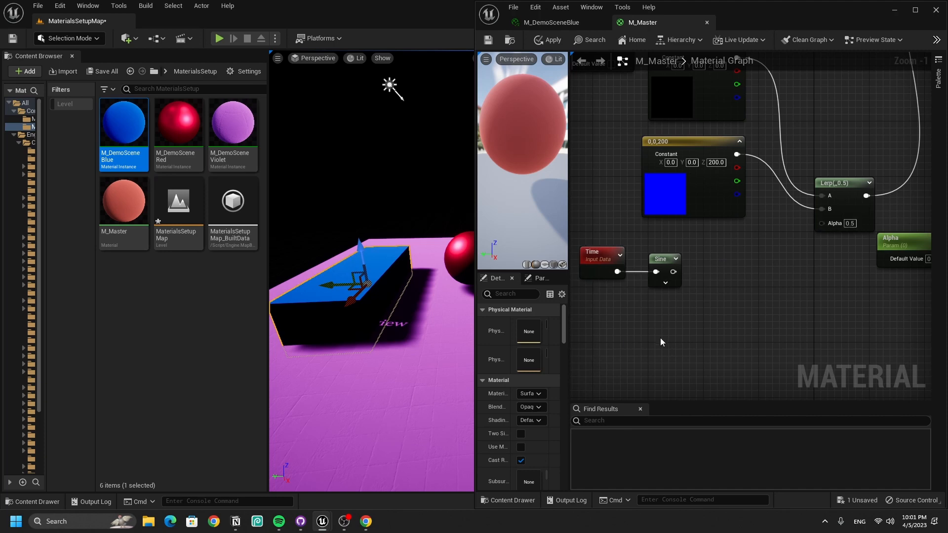
# Feed the Sine output into a new Add node with B at 1.0 and align it with the Sine
pyautogui.moveTo(673, 272); pyautogui.dragTo(704, 277)
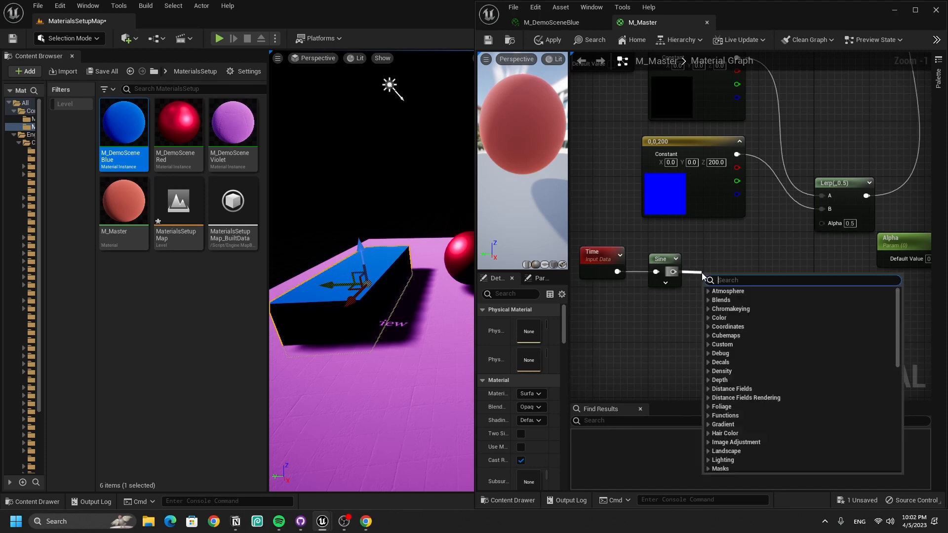
pyautogui.write('add')
pyautogui.press('Return')
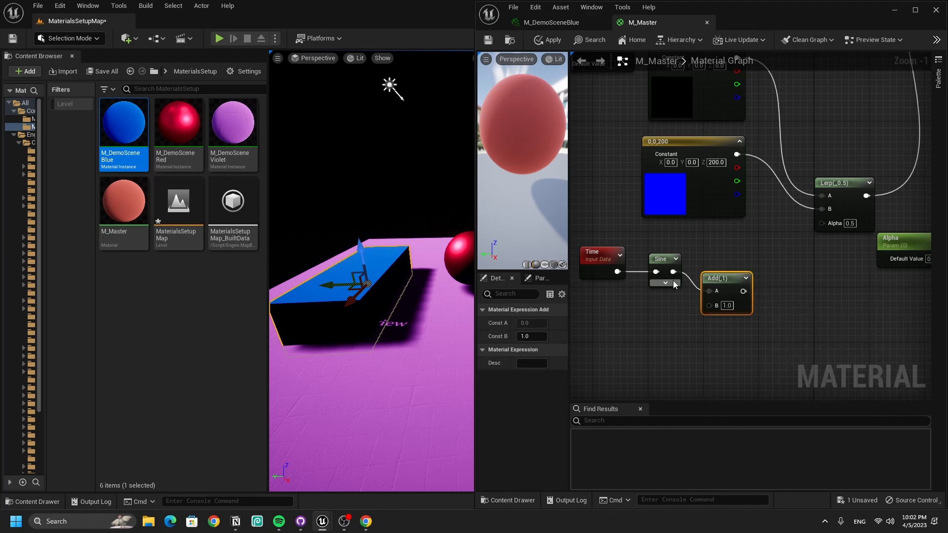
pyautogui.moveTo(758, 281); pyautogui.dragTo(700, 275, button='right')
pyautogui.moveTo(767, 287); pyautogui.dragTo(671, 318, button='right')
pyautogui.moveTo(739, 313); pyautogui.dragTo(696, 254)
pyautogui.moveTo(696, 254); pyautogui.dragTo(861, 248, button='right')
# Feed the Add output into a new Multiply node and set its B value to 0.5
pyautogui.moveTo(713, 298); pyautogui.dragTo(761, 304)
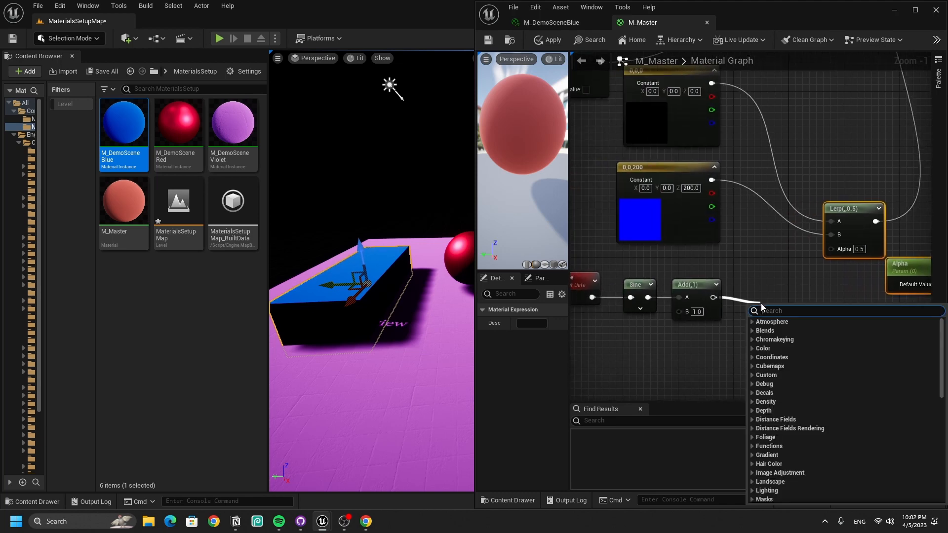
pyautogui.write('*')
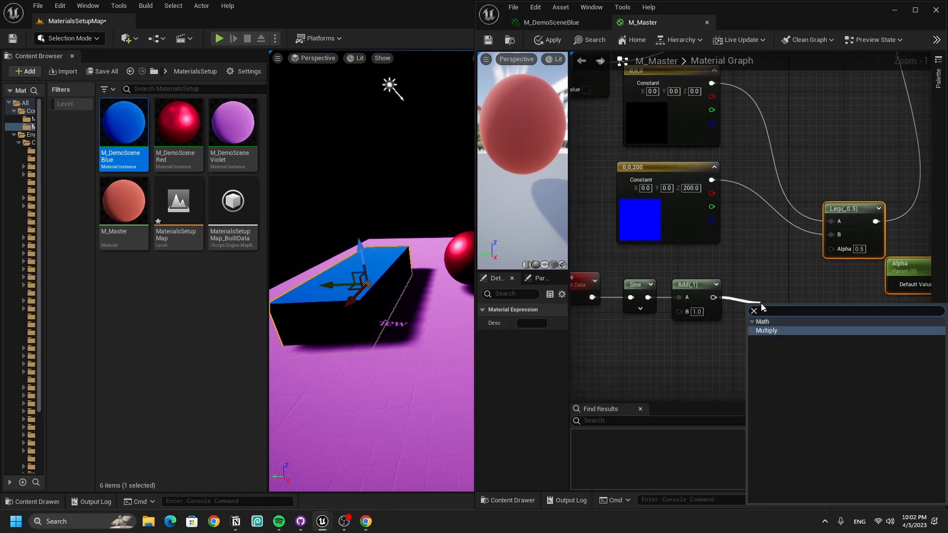
pyautogui.press('Return')
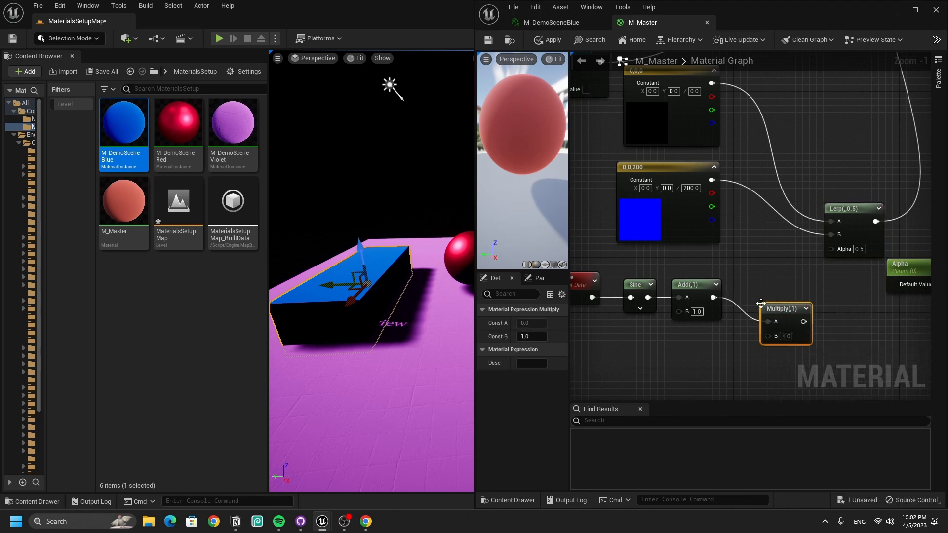
pyautogui.click(786, 336)
pyautogui.write('0.5')
pyautogui.press('Return')
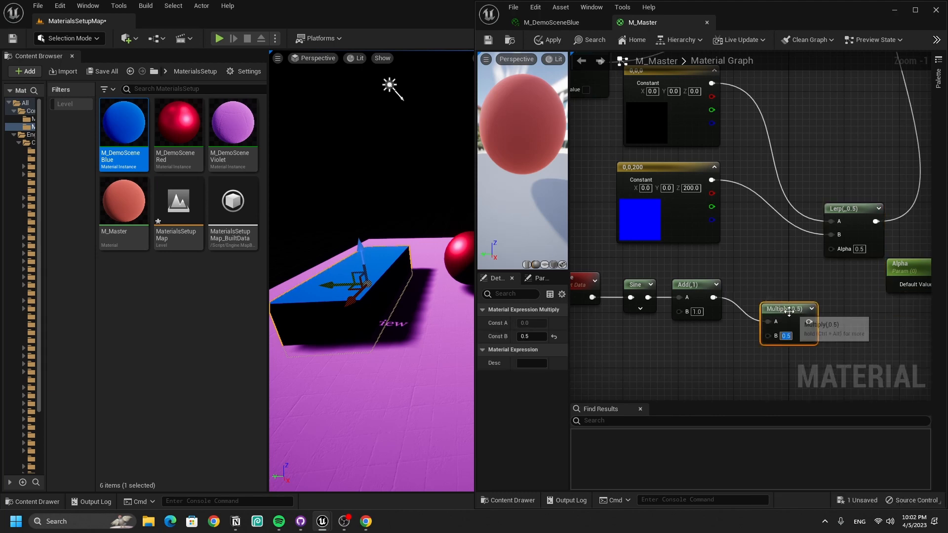
# Connect the Multiply output to the Lerp's Alpha, align the Multiply with the Add node and apply M_Master
pyautogui.moveTo(789, 309); pyautogui.dragTo(833, 249)
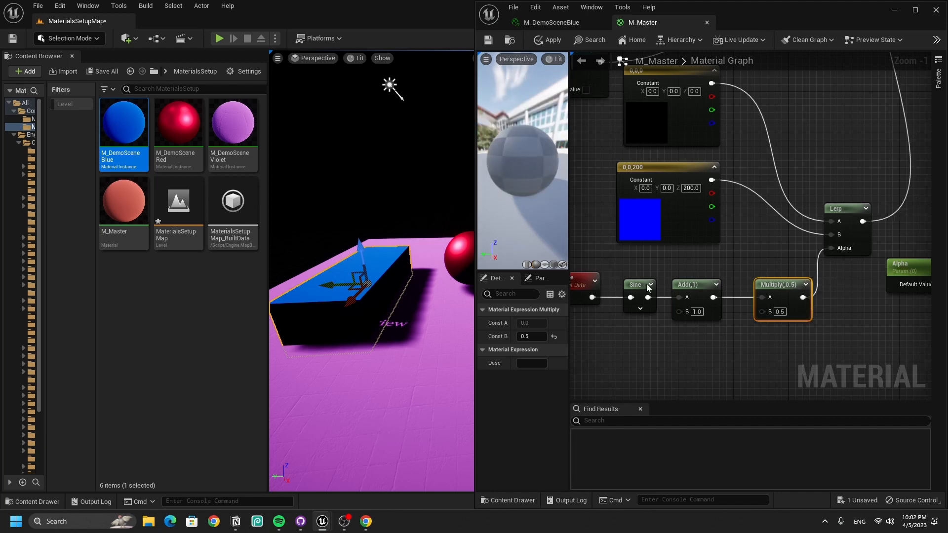
pyautogui.click(547, 40)
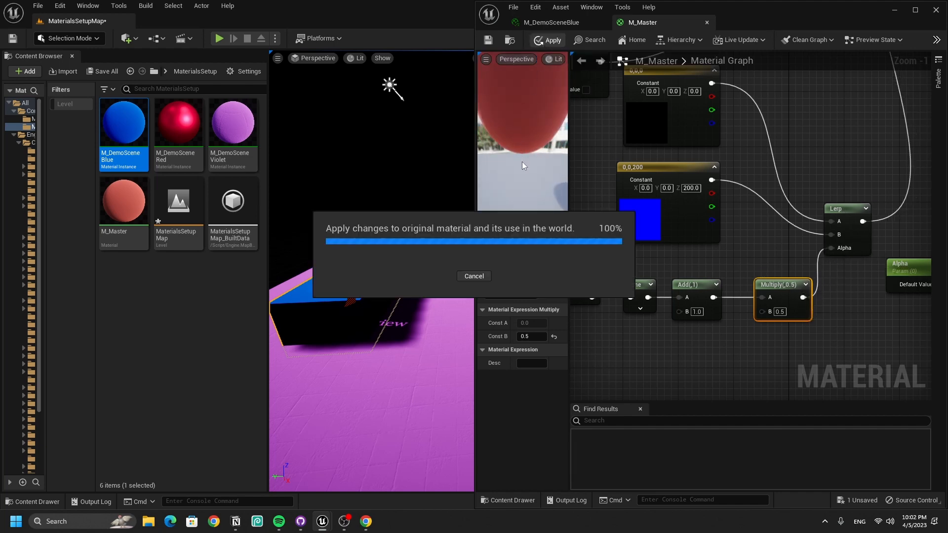
pyautogui.scroll(-5, 524, 165)
pyautogui.scroll(-5, 383, 287)
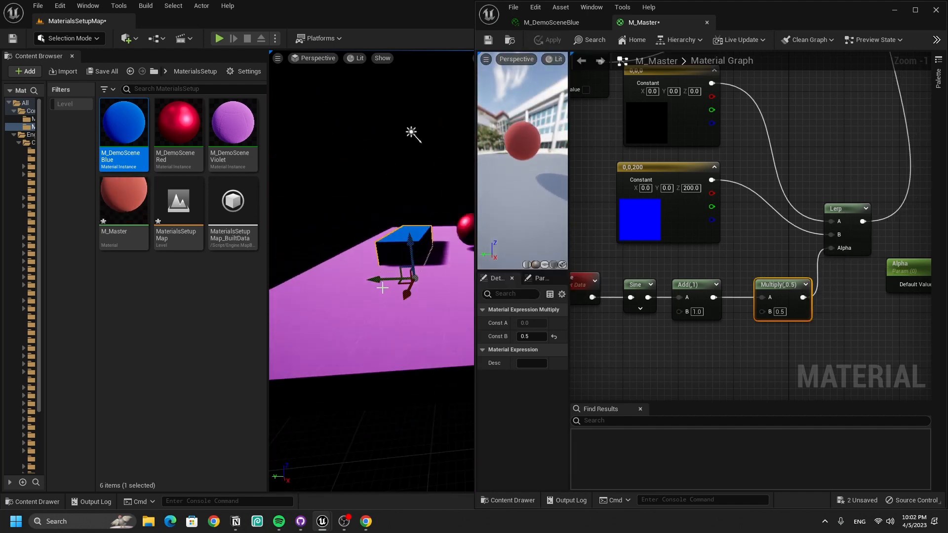
pyautogui.moveTo(442, 305); pyautogui.dragTo(471, 284, button='right')
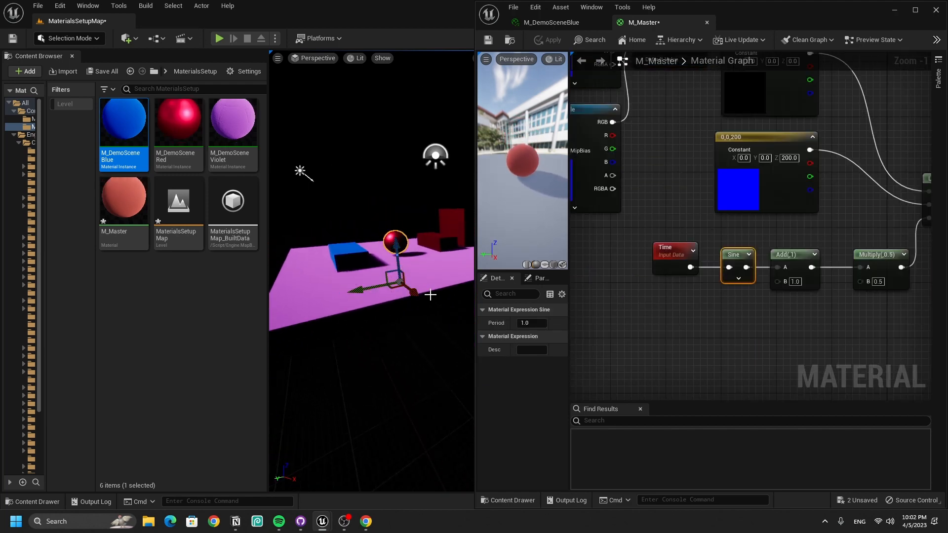
pyautogui.click(319, 58)
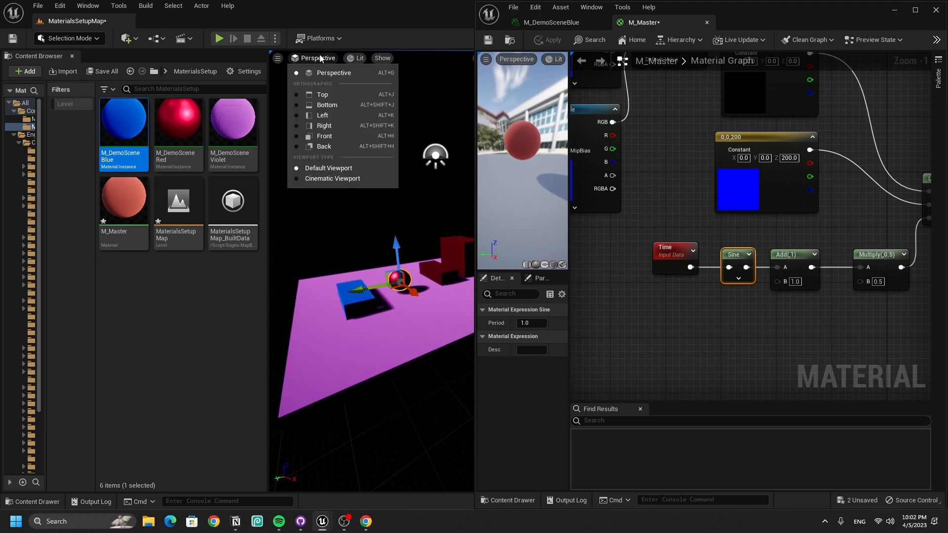
pyautogui.click(360, 59)
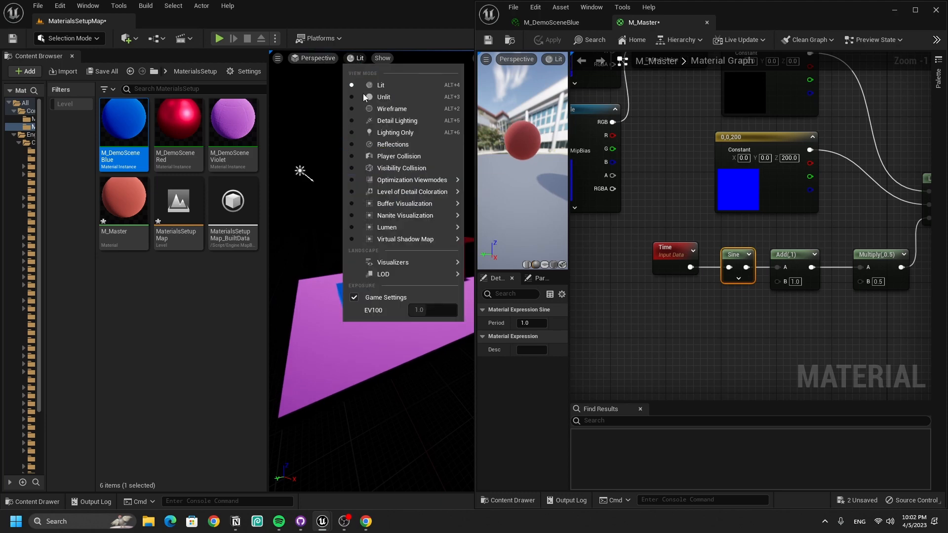
pyautogui.click(214, 320)
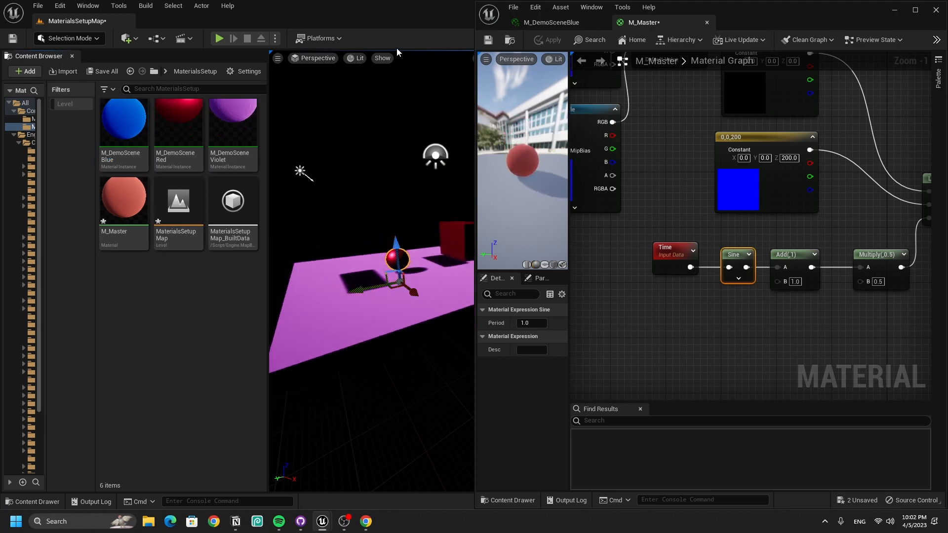
# Wrap the Time, Sine, Add and Multiply nodes in a comment reading "Value between 0 and 1" and collapse the Sine node
pyautogui.moveTo(711, 341); pyautogui.dragTo(385, 297)
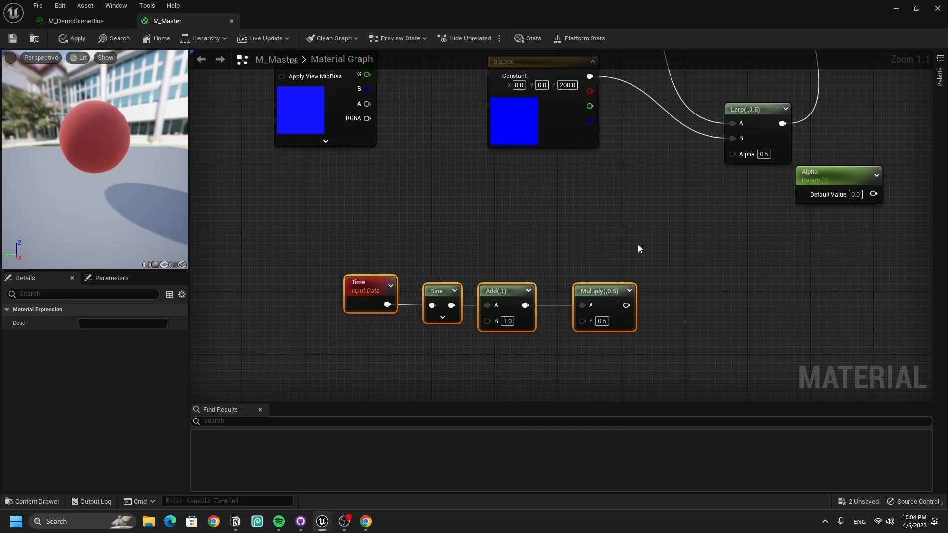
pyautogui.write('c')
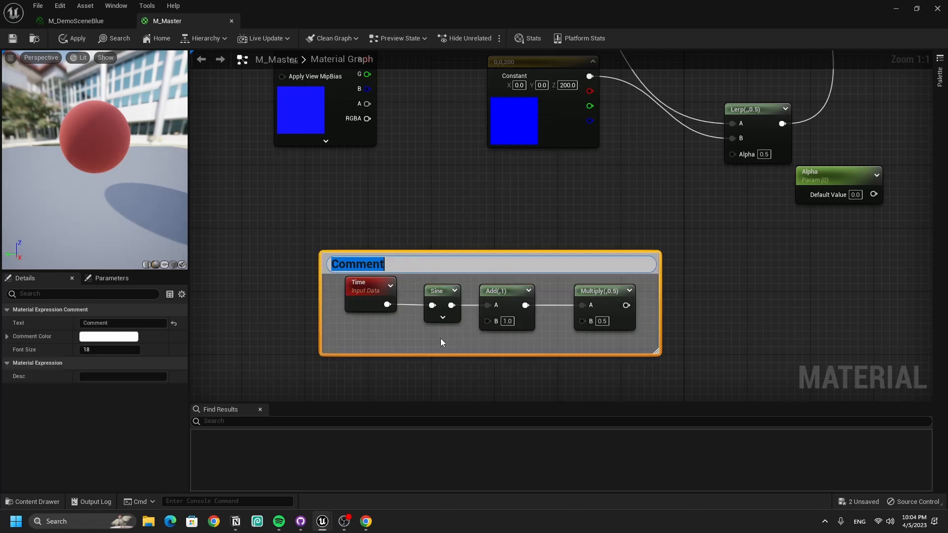
pyautogui.write('Value between 0 and 1')
pyautogui.press('Return')
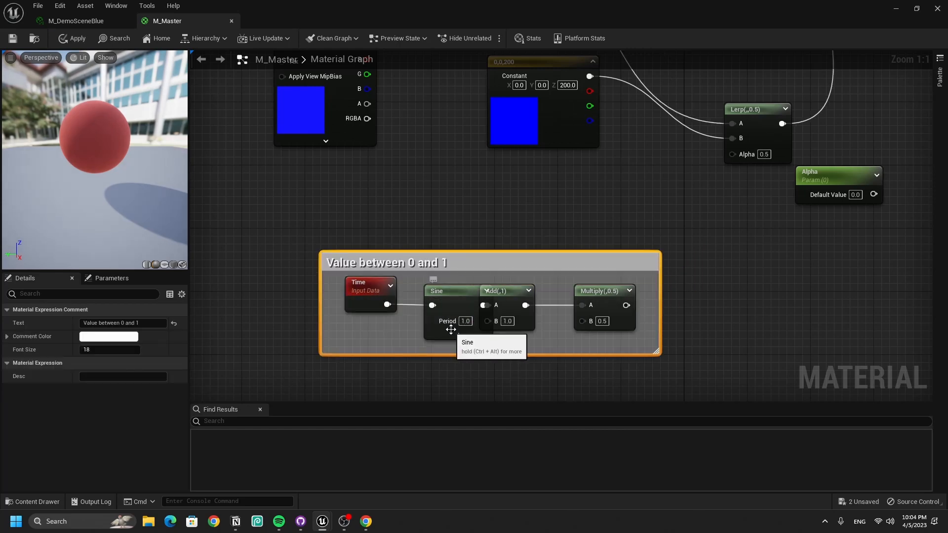
pyautogui.click(443, 317)
pyautogui.moveTo(445, 295); pyautogui.dragTo(440, 295)
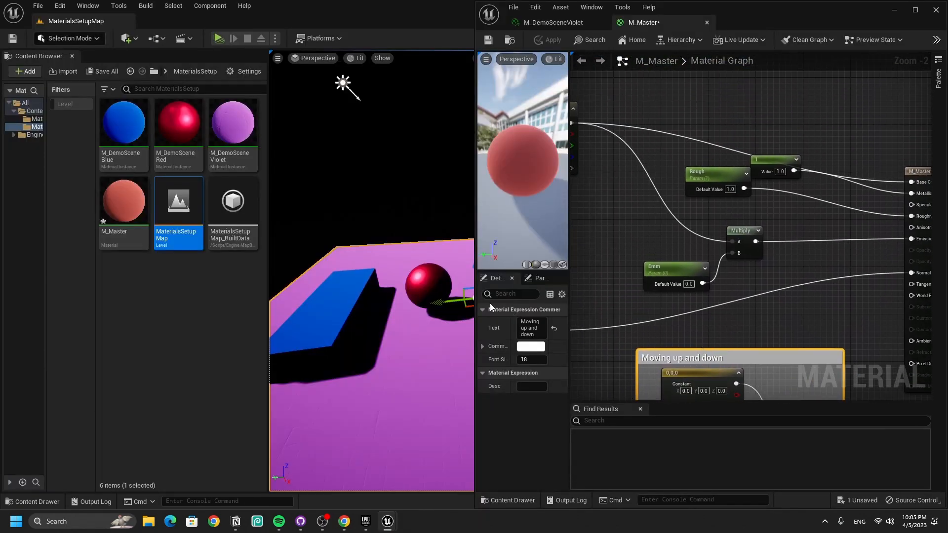
# Tidy the graph by spacing out the Metallic value and Rough nodes and moving the Color node closer to them
pyautogui.moveTo(663, 224); pyautogui.dragTo(665, 293, button='right')
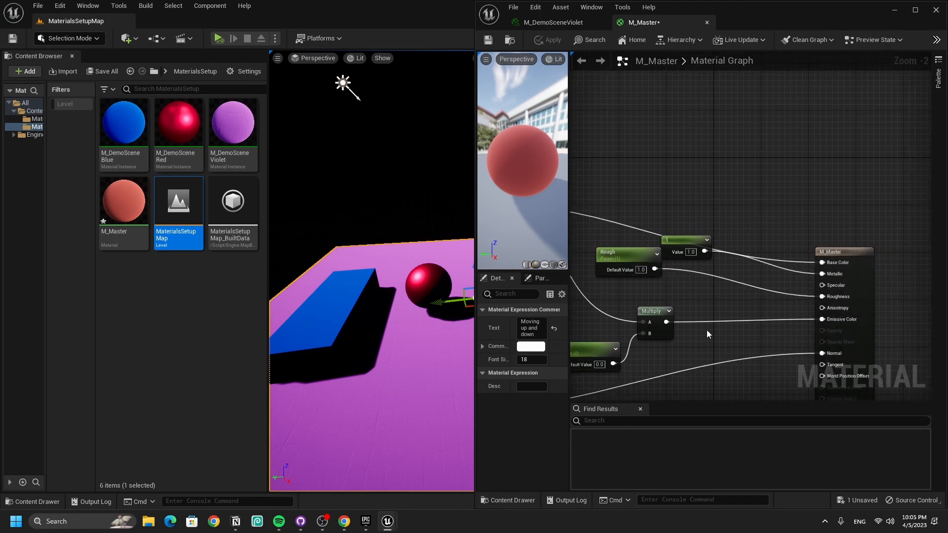
pyautogui.click(627, 259)
pyautogui.moveTo(627, 259); pyautogui.dragTo(627, 247)
pyautogui.moveTo(684, 244)
pyautogui.mouseDown()
pyautogui.moveTo(735, 274)
pyautogui.moveTo(734, 265)
pyautogui.moveTo(678, 255)
pyautogui.mouseUp()
pyautogui.click(748, 305)
pyautogui.moveTo(678, 255); pyautogui.dragTo(873, 259, button='right')
pyautogui.click(629, 223)
pyautogui.moveTo(732, 296); pyautogui.dragTo(728, 247, button='right')
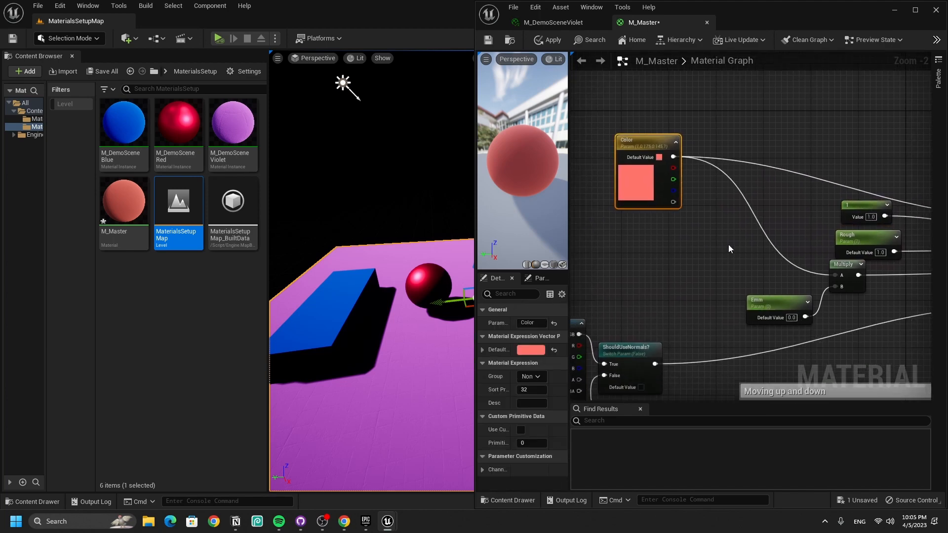
pyautogui.moveTo(642, 180); pyautogui.dragTo(673, 213)
# Add a three-component constant above the Color parameter and set it to white (1, 1, 1)
pyautogui.moveTo(805, 230); pyautogui.dragTo(735, 254, button='right')
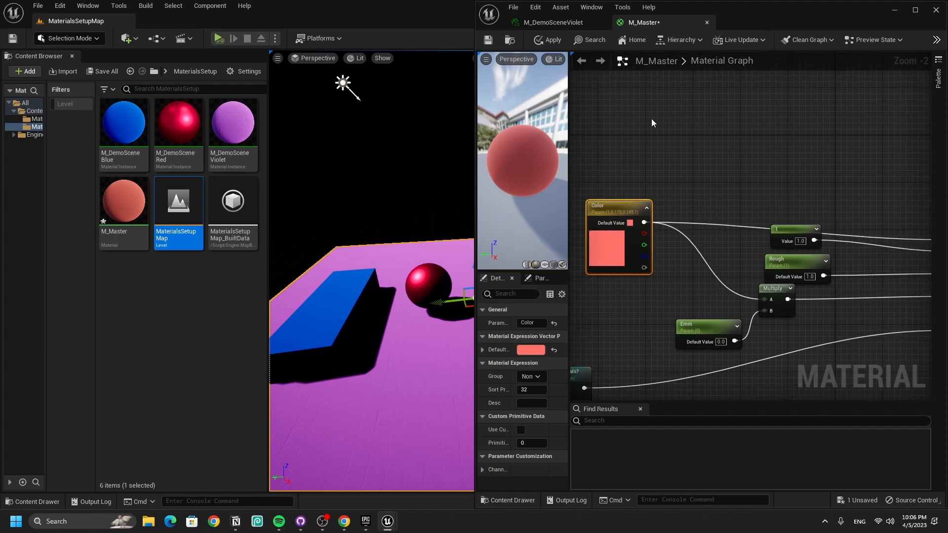
pyautogui.moveTo(691, 143); pyautogui.dragTo(644, 139, button='right')
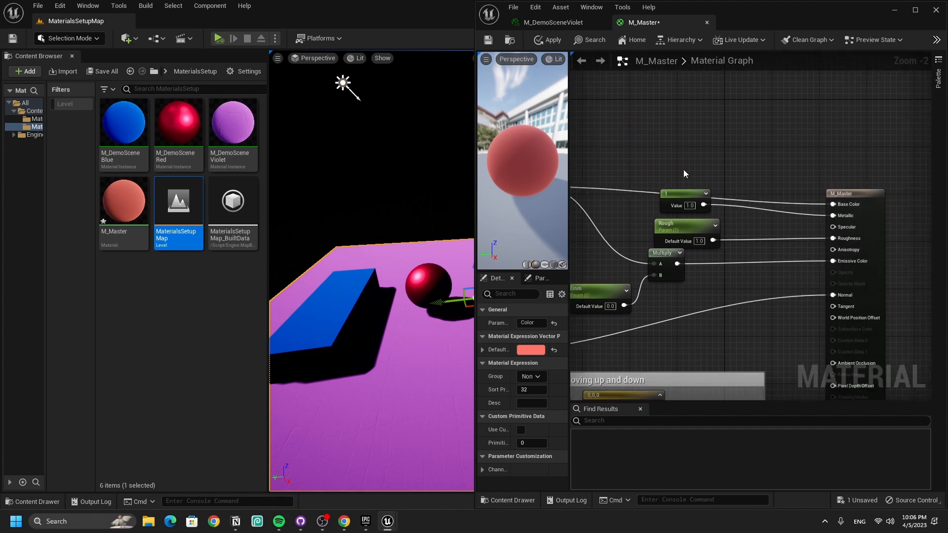
pyautogui.moveTo(691, 160); pyautogui.dragTo(866, 254, button='right')
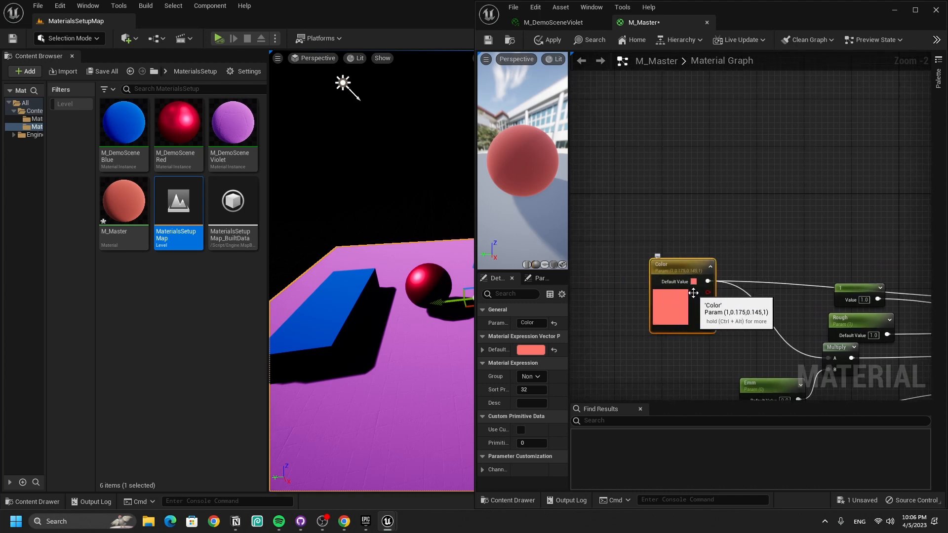
pyautogui.click(689, 199)
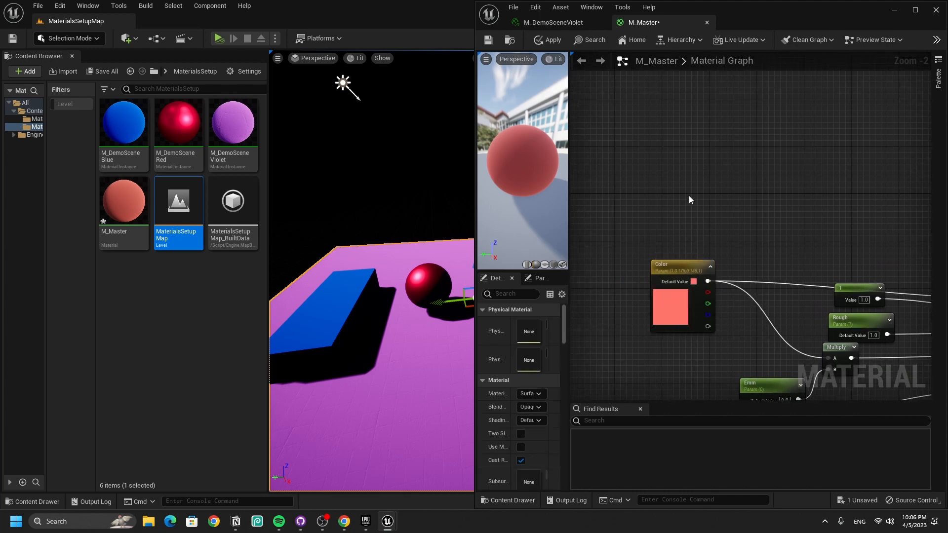
pyautogui.press('3')
pyautogui.click(698, 158)
pyautogui.moveTo(733, 217); pyautogui.dragTo(692, 194)
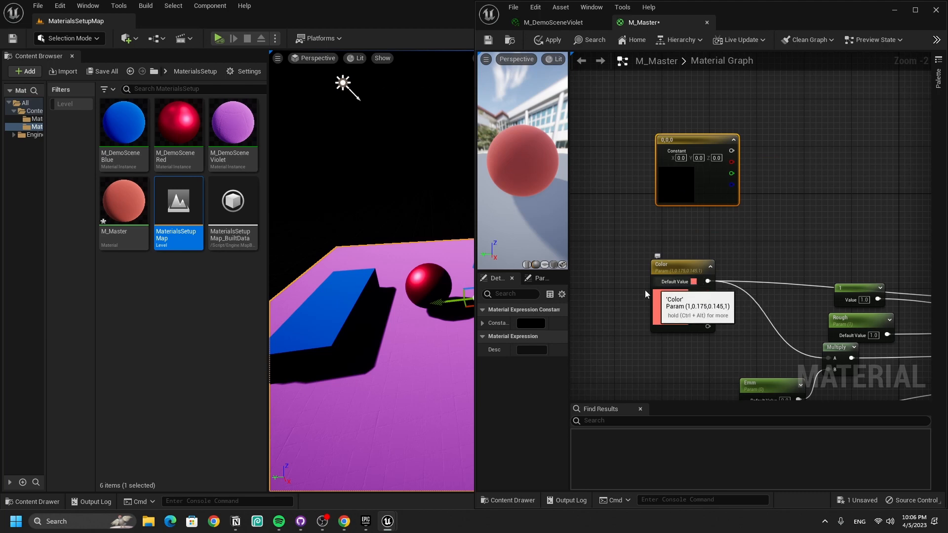
pyautogui.click(530, 322)
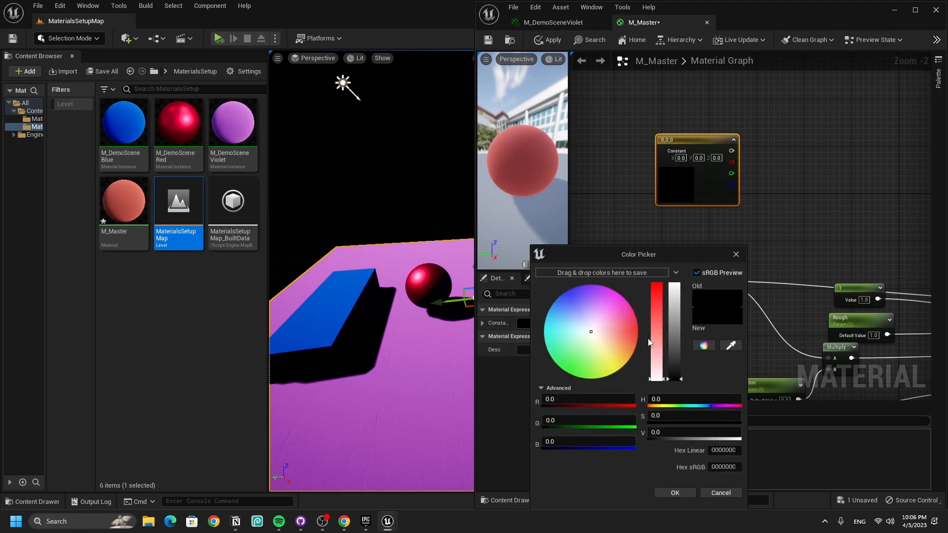
pyautogui.moveTo(671, 370); pyautogui.dragTo(669, 87)
pyautogui.click(670, 497)
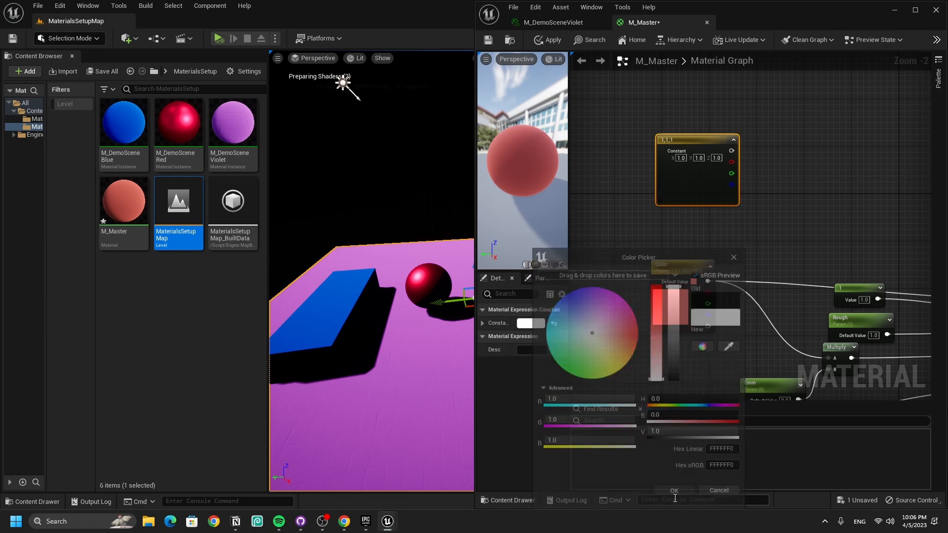
pyautogui.moveTo(783, 177); pyautogui.dragTo(677, 178, button='right')
pyautogui.moveTo(840, 303); pyautogui.dragTo(798, 273, button='right')
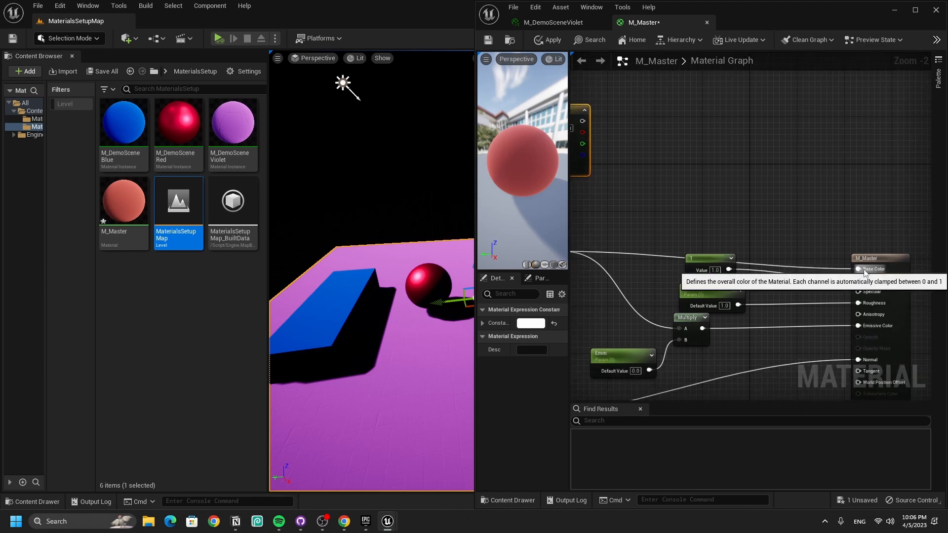
pyautogui.moveTo(880, 261); pyautogui.dragTo(880, 254)
pyautogui.moveTo(623, 184); pyautogui.dragTo(699, 172, button='right')
pyautogui.scroll(2, 659, 158)
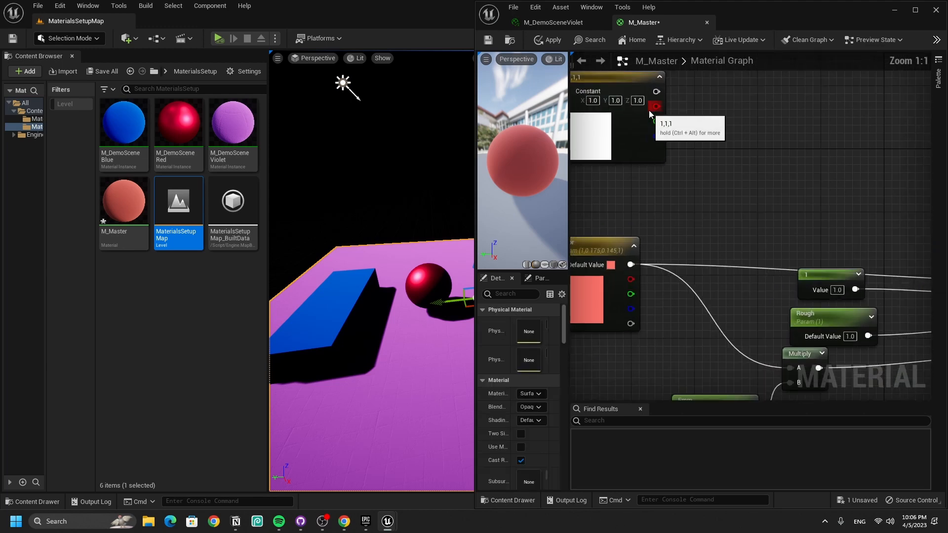
pyautogui.moveTo(657, 91); pyautogui.dragTo(756, 122)
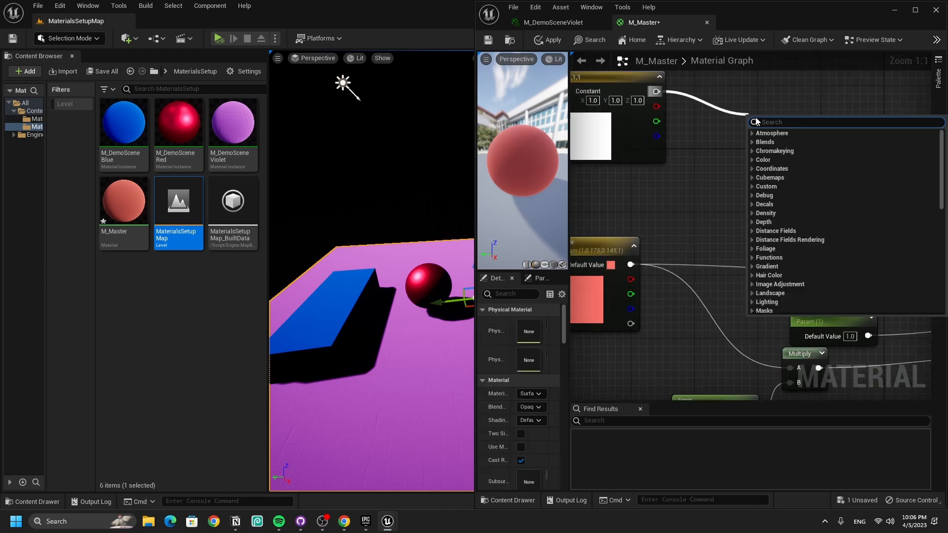
pyautogui.click(694, 134)
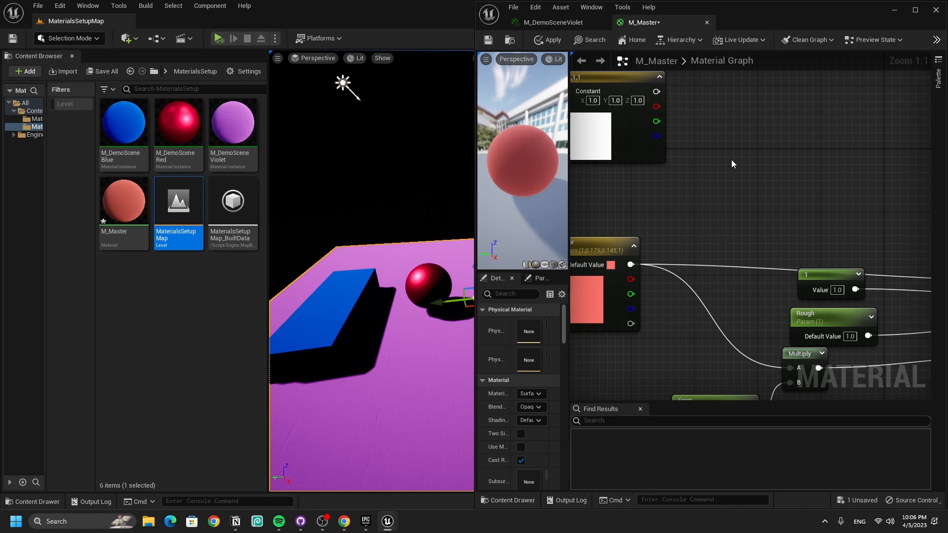
# Create a Lerp node with the white constant feeding A and the Color parameter feeding B
pyautogui.moveTo(731, 159); pyautogui.dragTo(706, 169, button='right')
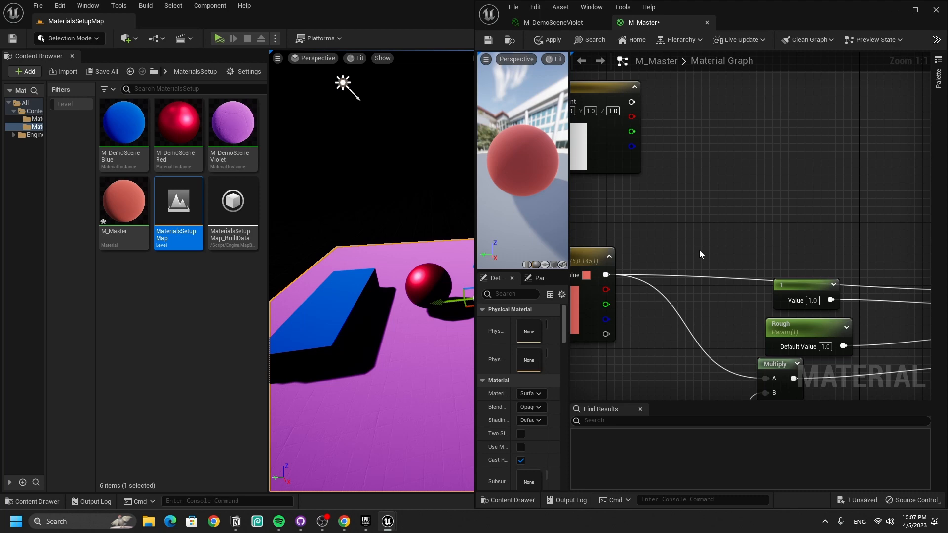
pyautogui.moveTo(868, 325); pyautogui.dragTo(884, 380, button='right')
pyautogui.moveTo(643, 112); pyautogui.dragTo(763, 140)
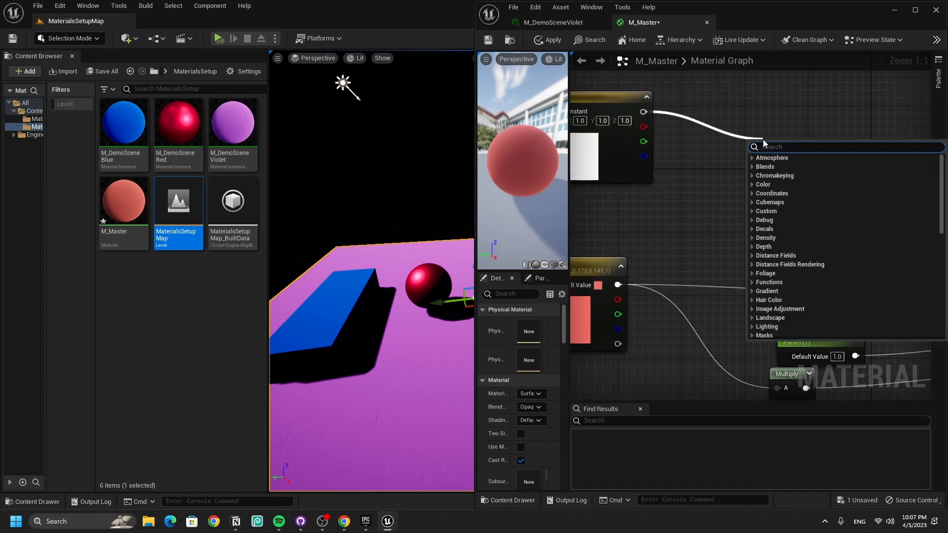
pyautogui.write('lerp')
pyautogui.press('Return')
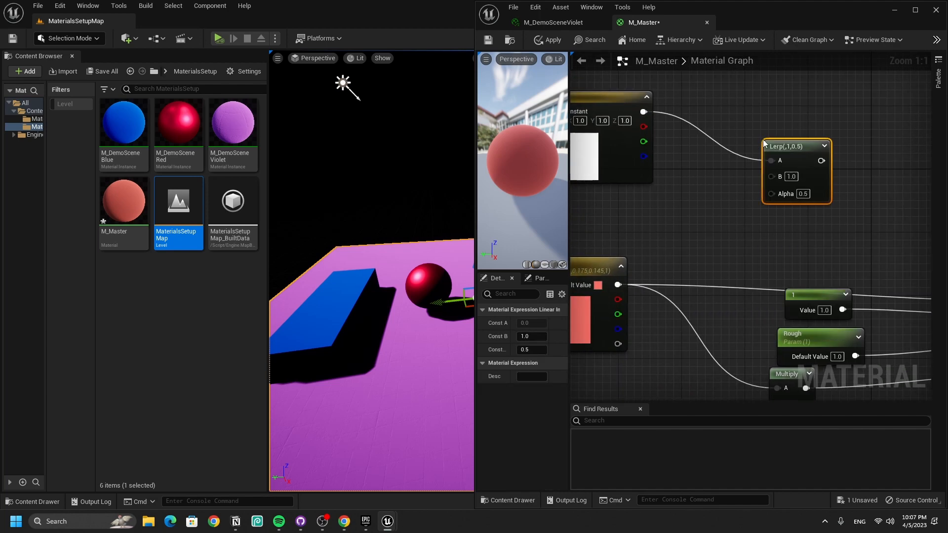
pyautogui.moveTo(618, 285); pyautogui.dragTo(771, 176)
# Connect the new Lerp's output to the material's Base Color, apply M_Master and check the demo scene
pyautogui.moveTo(797, 190); pyautogui.dragTo(632, 176, button='right')
pyautogui.moveTo(656, 146); pyautogui.dragTo(852, 286)
pyautogui.moveTo(574, 151); pyautogui.dragTo(753, 155, button='right')
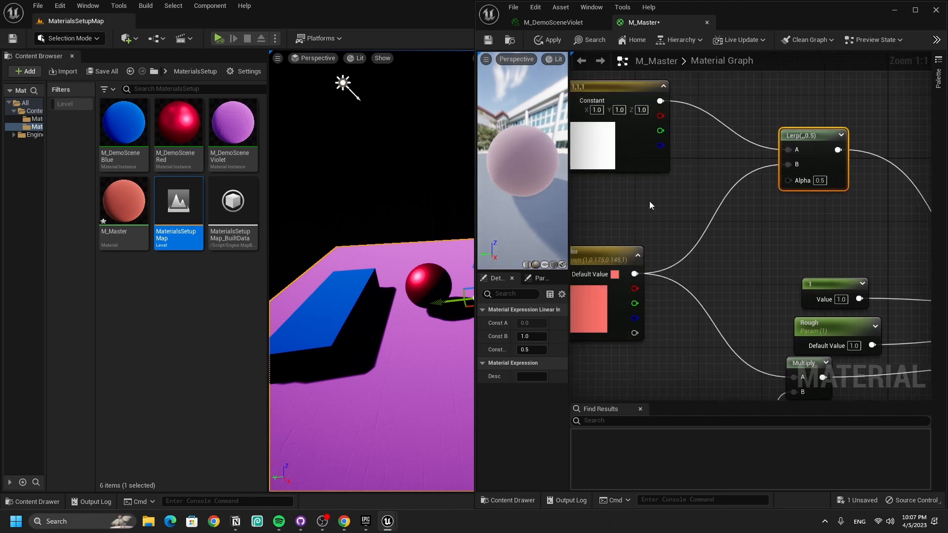
pyautogui.click(540, 42)
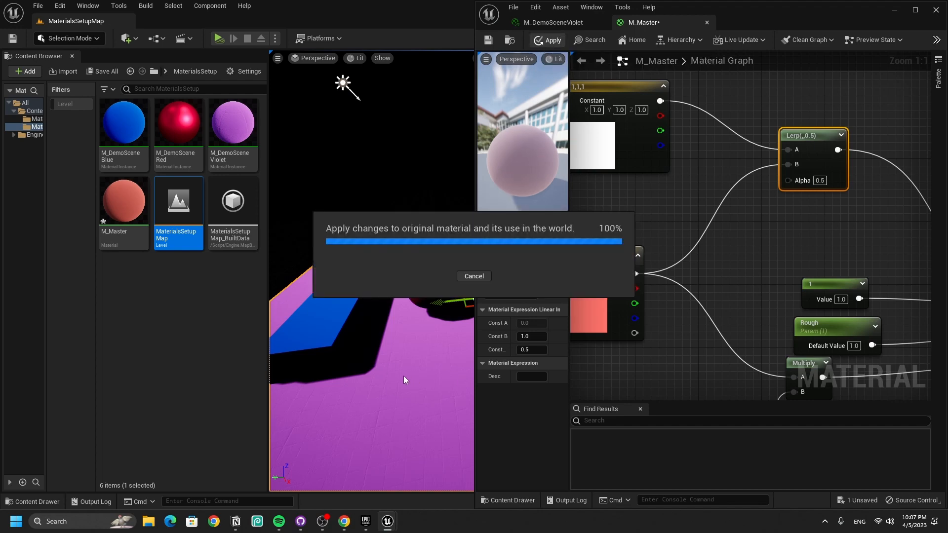
pyautogui.moveTo(393, 372)
pyautogui.mouseDown(button='right')
pyautogui.moveTo(445, 372)
pyautogui.moveTo(391, 372)
pyautogui.mouseUp(button='right')
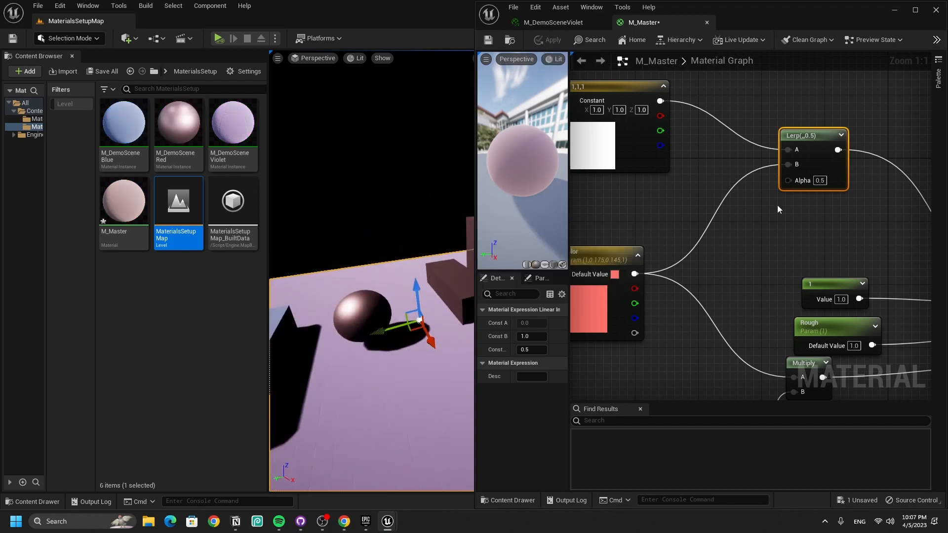
# Set the Base Color Lerp's Alpha to 1, apply M_Master and move the Color node slightly up
pyautogui.click(820, 181)
pyautogui.write('1')
pyautogui.press('Return')
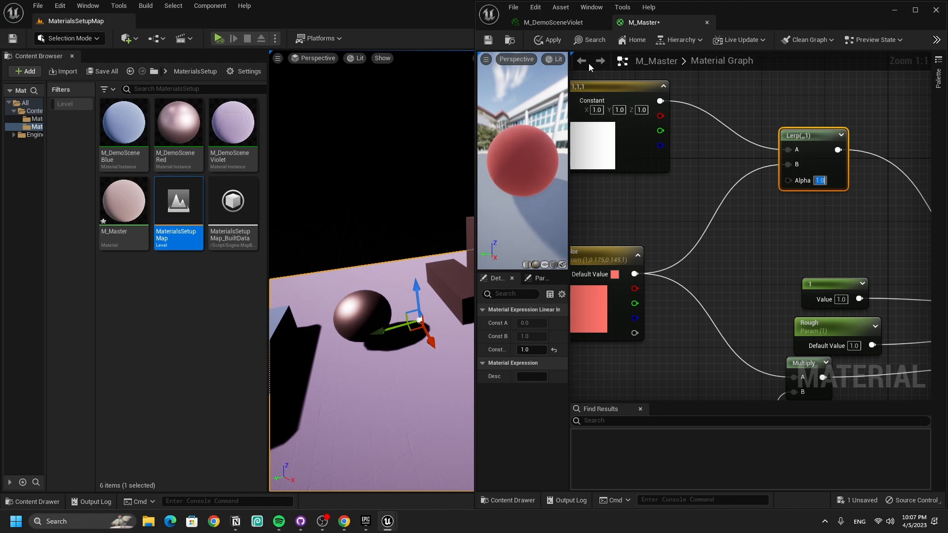
pyautogui.click(548, 39)
pyautogui.moveTo(600, 338); pyautogui.dragTo(609, 314)
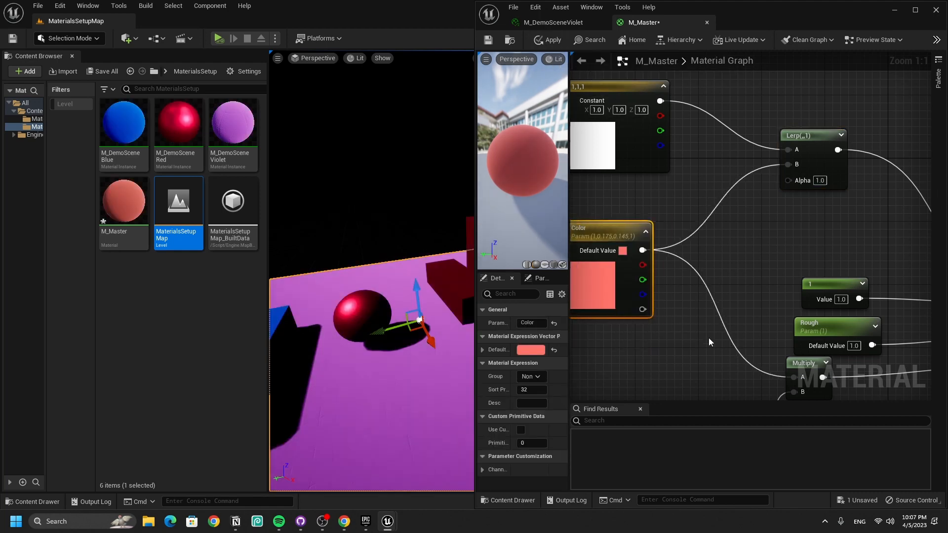
pyautogui.moveTo(709, 342); pyautogui.dragTo(716, 367, button='right')
# Create an Actor Blueprint class named MaterialChangingBP in the MaterialsSetup folder
pyautogui.click(707, 22)
pyautogui.click(500, 285)
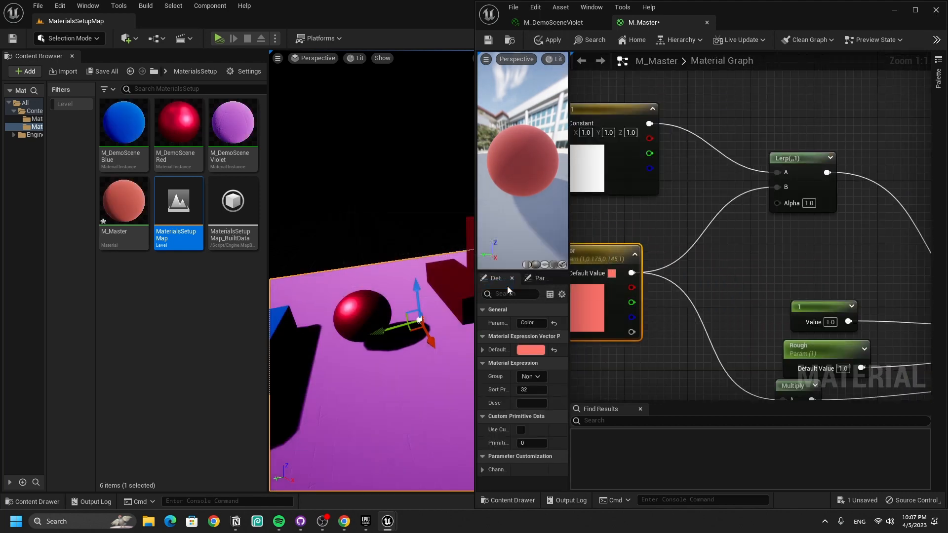
pyautogui.click(236, 303)
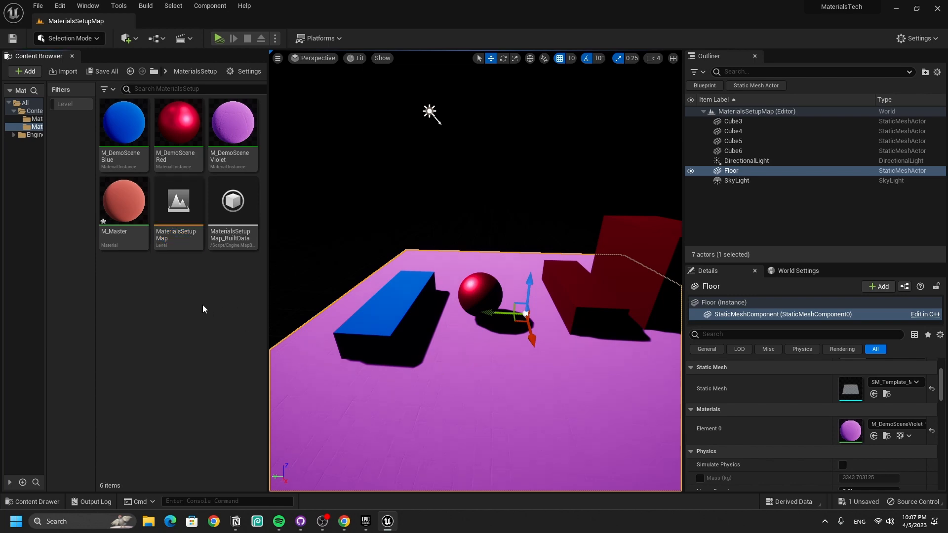
pyautogui.rightClick(168, 299)
pyautogui.click(236, 237)
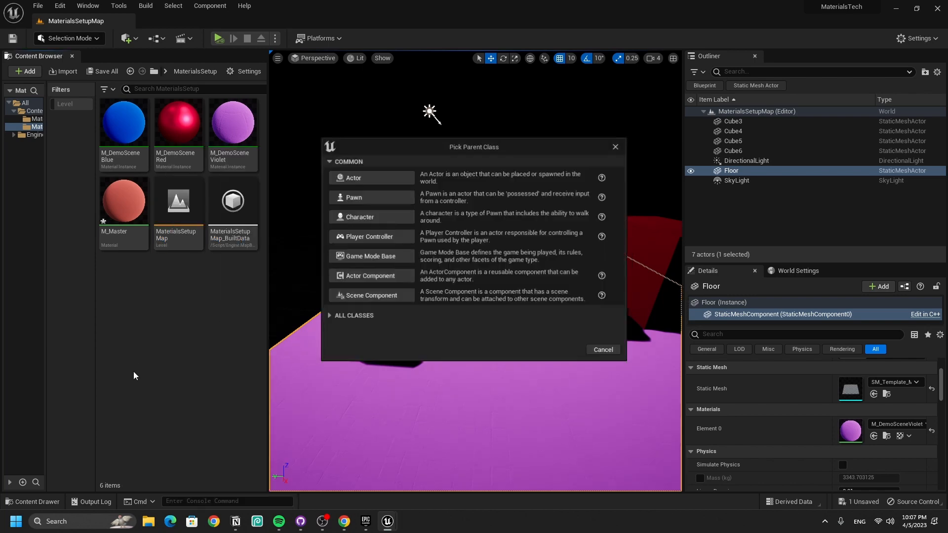
pyautogui.click(353, 176)
pyautogui.write('MaterialCha')
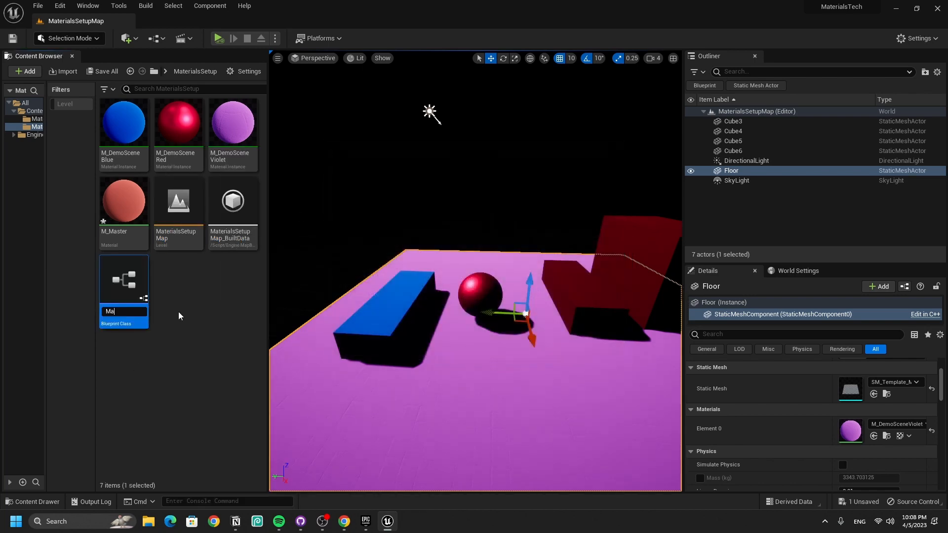
pyautogui.write('ngingBP')
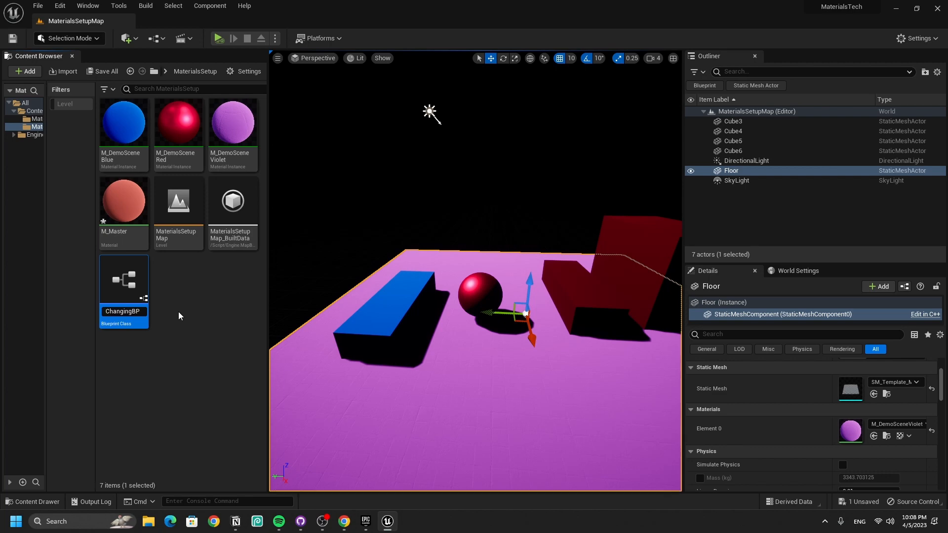
pyautogui.press('Return')
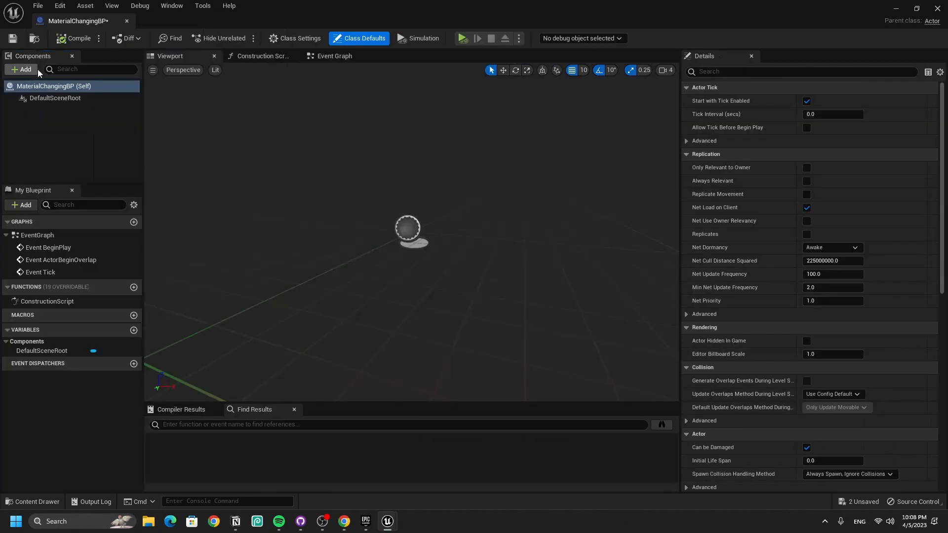
# Add a Sphere component to MaterialChangingBP and assign M_DemoSceneRed as its Element 0 material
pyautogui.click(37, 69)
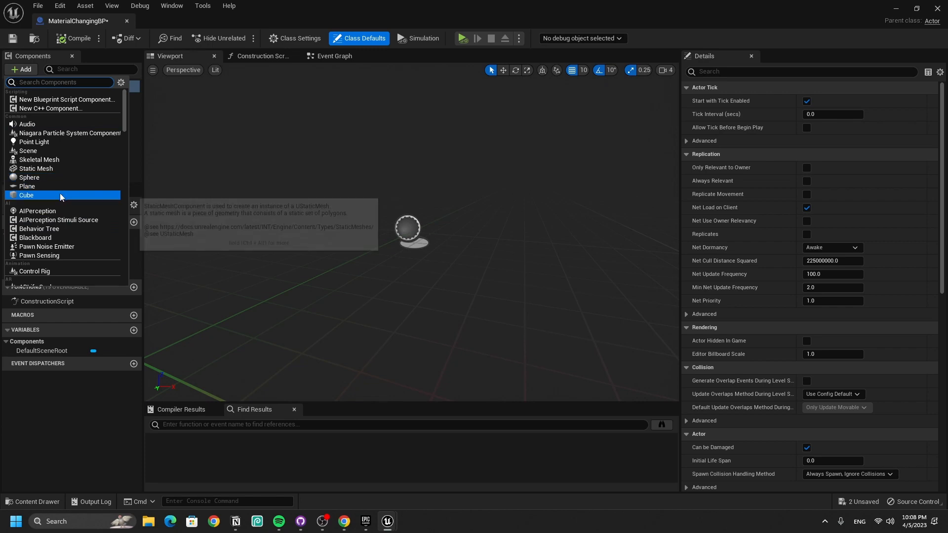
pyautogui.click(47, 177)
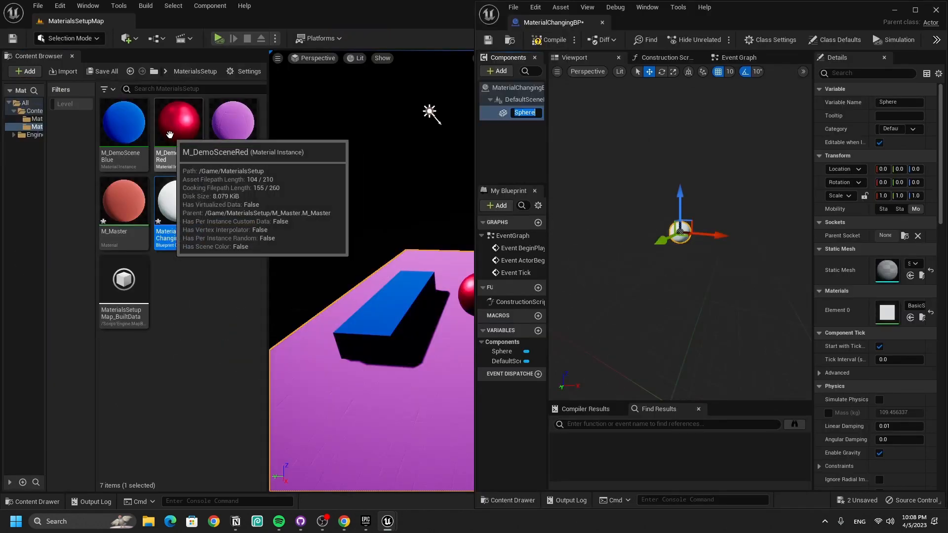
pyautogui.moveTo(178, 123); pyautogui.dragTo(875, 326)
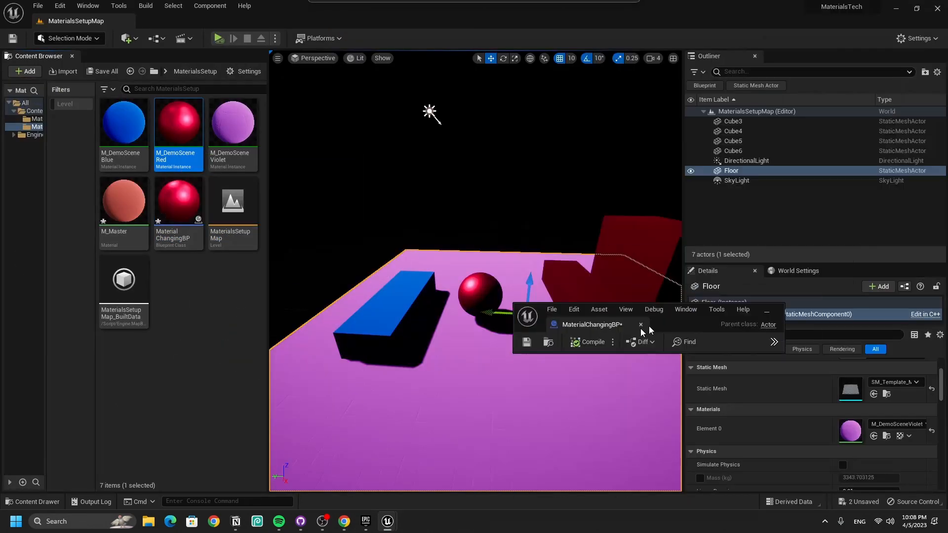
# Delete the red sphere from the demo level and place a MaterialChangingBP instance in its spot
pyautogui.moveTo(683, 324); pyautogui.dragTo(306, 386)
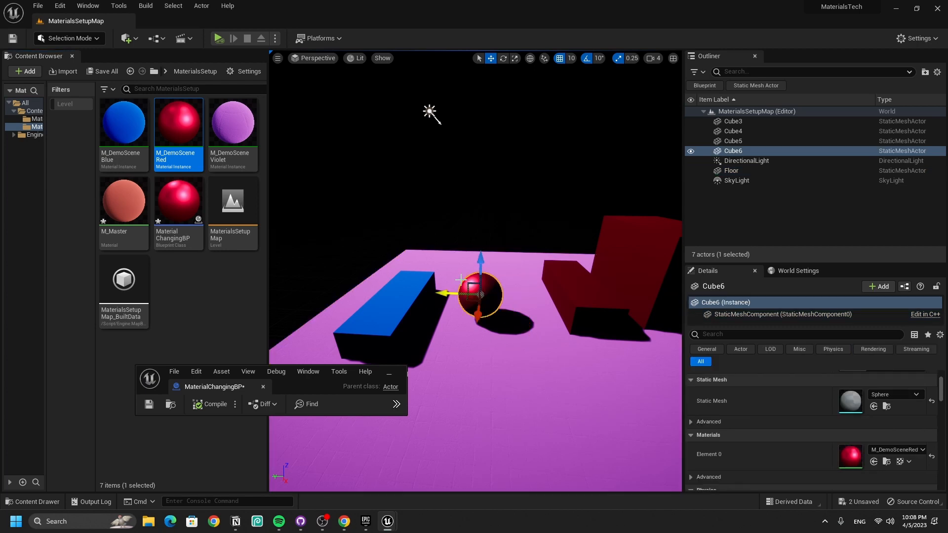
pyautogui.press('Delete')
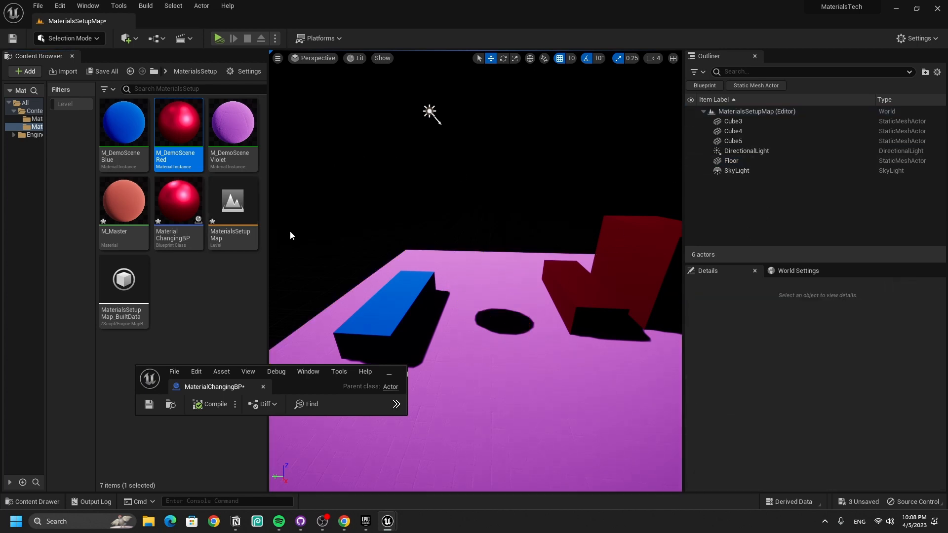
pyautogui.moveTo(179, 212); pyautogui.dragTo(481, 256)
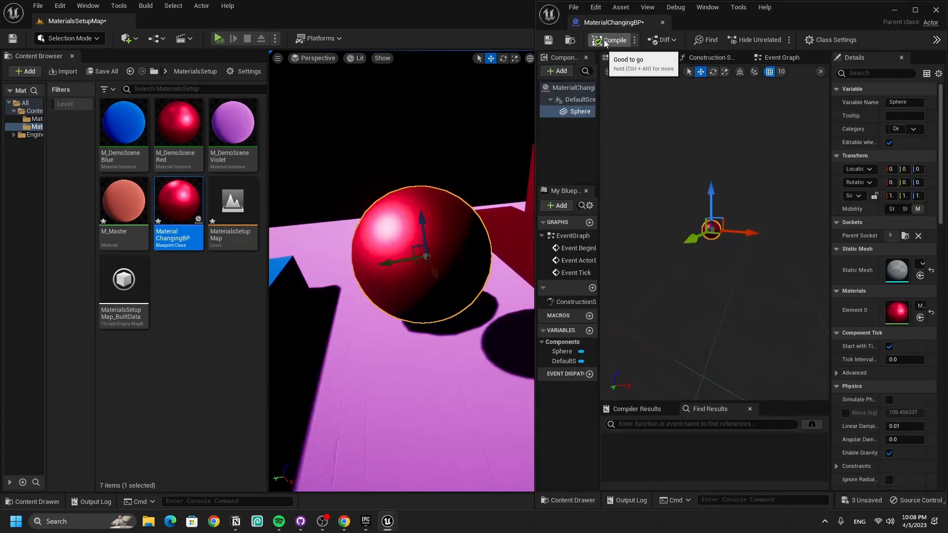
# Place a reference to the Sphere component in MaterialChangingBP's Event Graph, above Event BeginPlay
pyautogui.click(791, 62)
pyautogui.moveTo(701, 222)
pyautogui.mouseDown(button='right')
pyautogui.moveTo(687, 237)
pyautogui.moveTo(667, 234)
pyautogui.moveTo(709, 222)
pyautogui.mouseUp(button='right')
pyautogui.moveTo(571, 113); pyautogui.dragTo(687, 119)
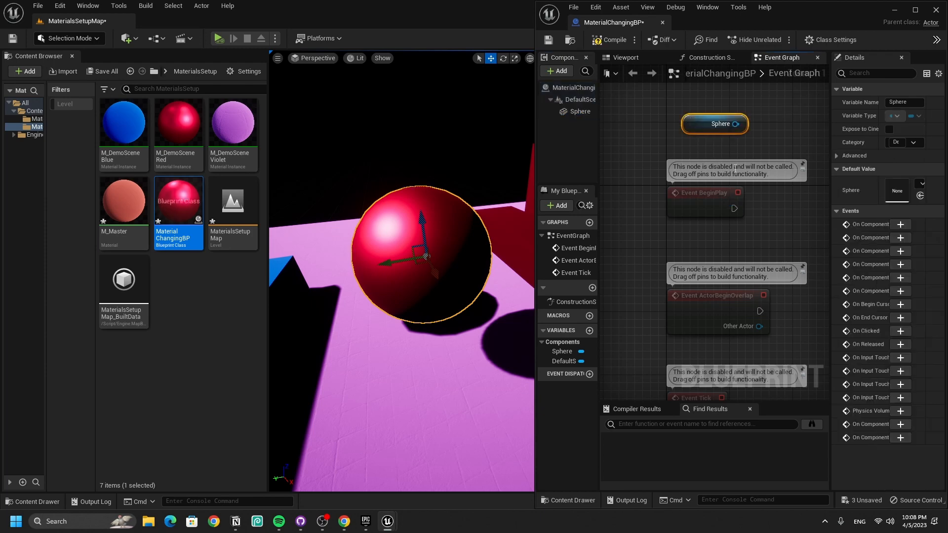
pyautogui.moveTo(740, 151); pyautogui.dragTo(697, 153, button='right')
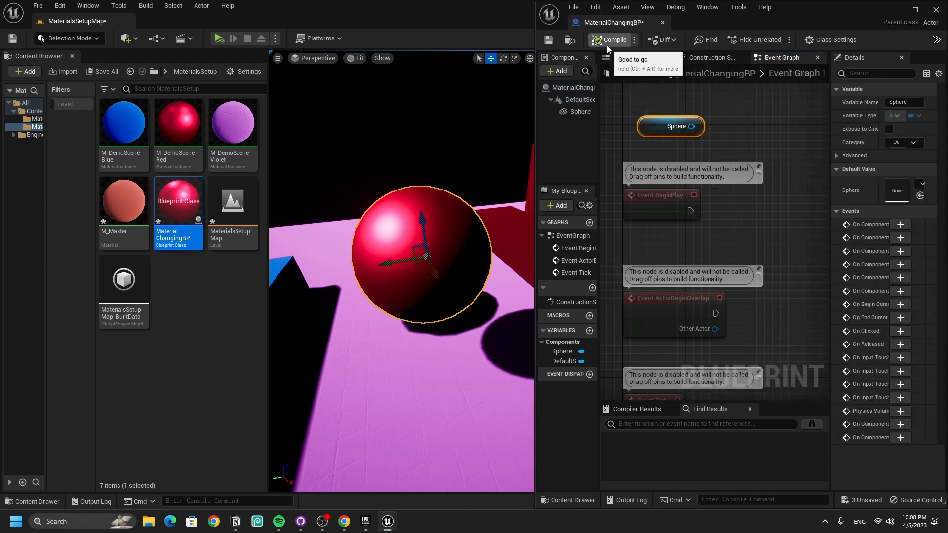
# In M_Master, promote the Base Color Lerp's Alpha to a parameter named ColorAlpha with default value 1, and apply the material
pyautogui.doubleClick(124, 229)
pyautogui.moveTo(722, 219); pyautogui.dragTo(912, 336, button='right')
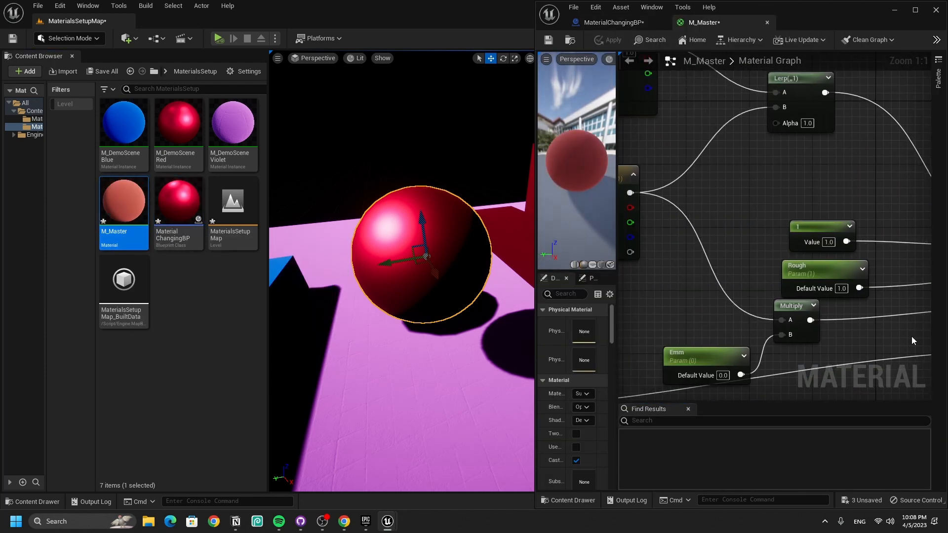
pyautogui.moveTo(746, 291); pyautogui.dragTo(790, 352, button='right')
pyautogui.moveTo(818, 211); pyautogui.dragTo(783, 251, button='right')
pyautogui.rightClick(784, 245)
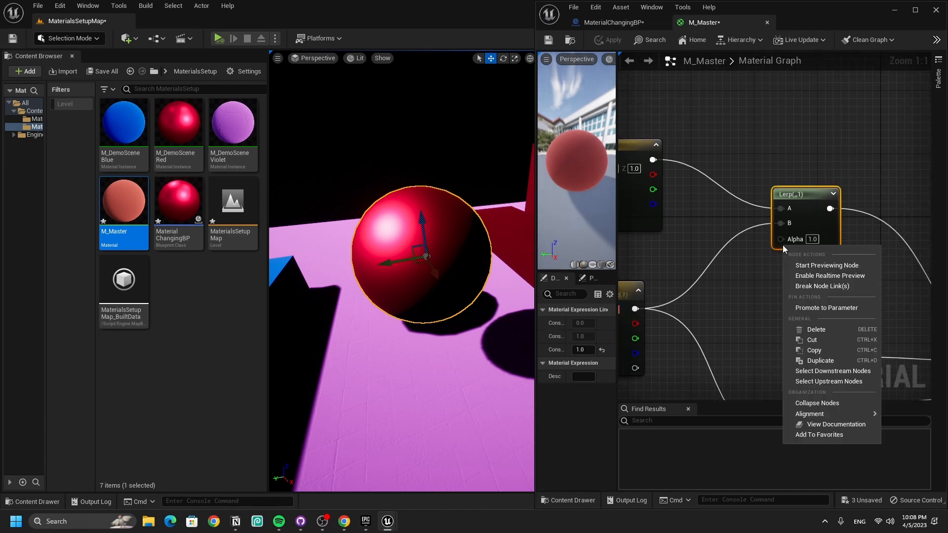
pyautogui.click(837, 303)
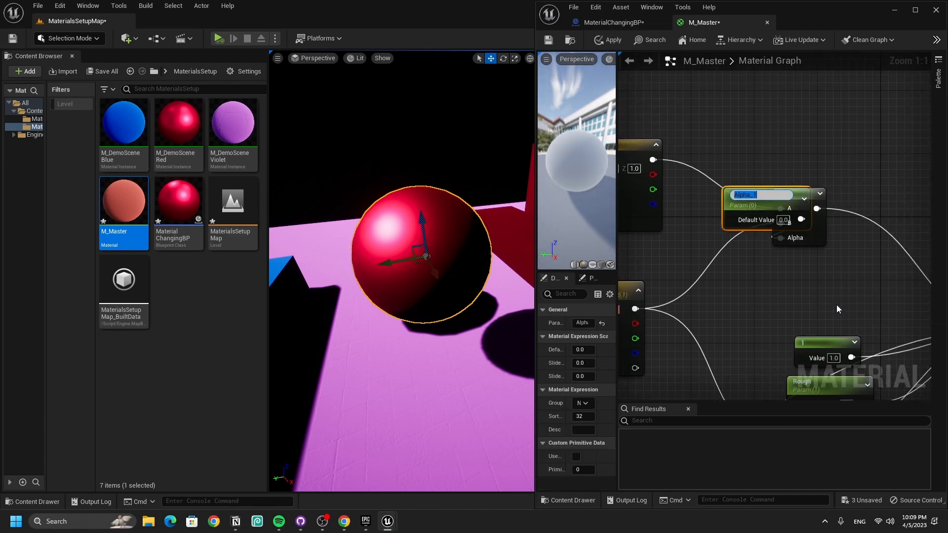
pyautogui.write('ColorAlpha')
pyautogui.press('Return')
pyautogui.moveTo(733, 202); pyautogui.dragTo(718, 280)
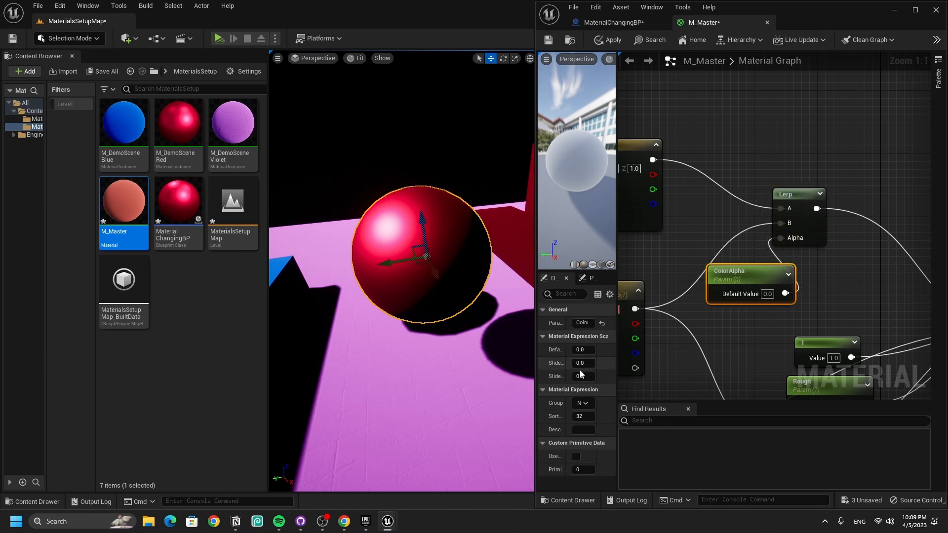
pyautogui.click(751, 318)
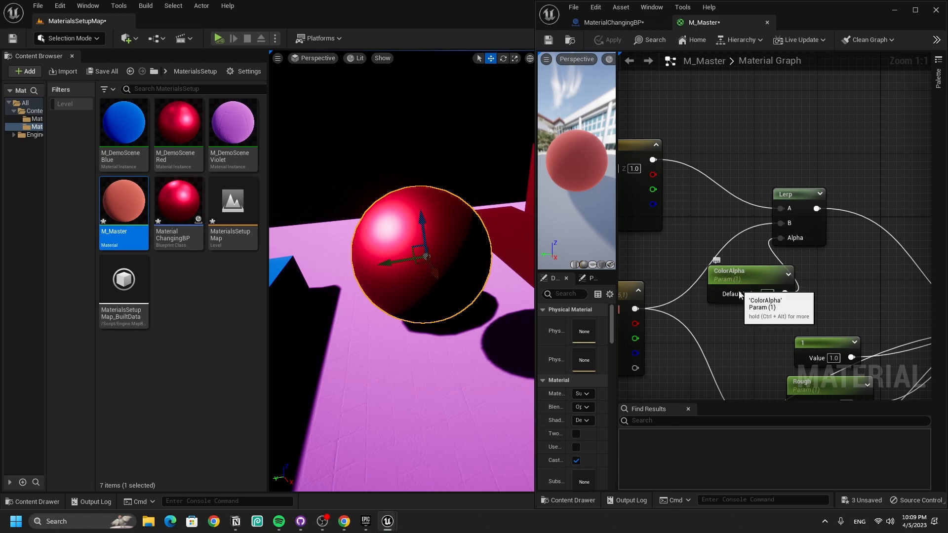
# Copy the ColorAlpha parameter's name from M_Master and return to MaterialChangingBP's Event Graph
pyautogui.click(752, 284)
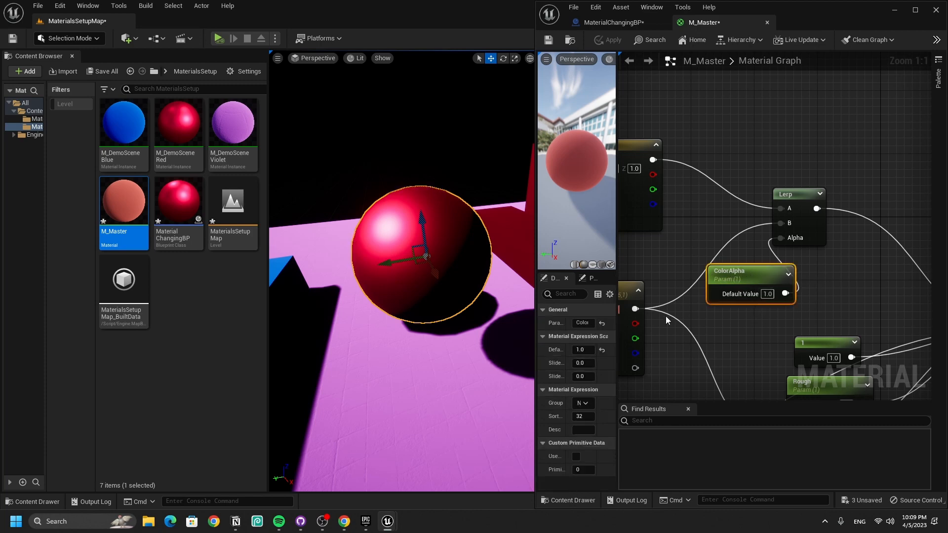
pyautogui.click(587, 323)
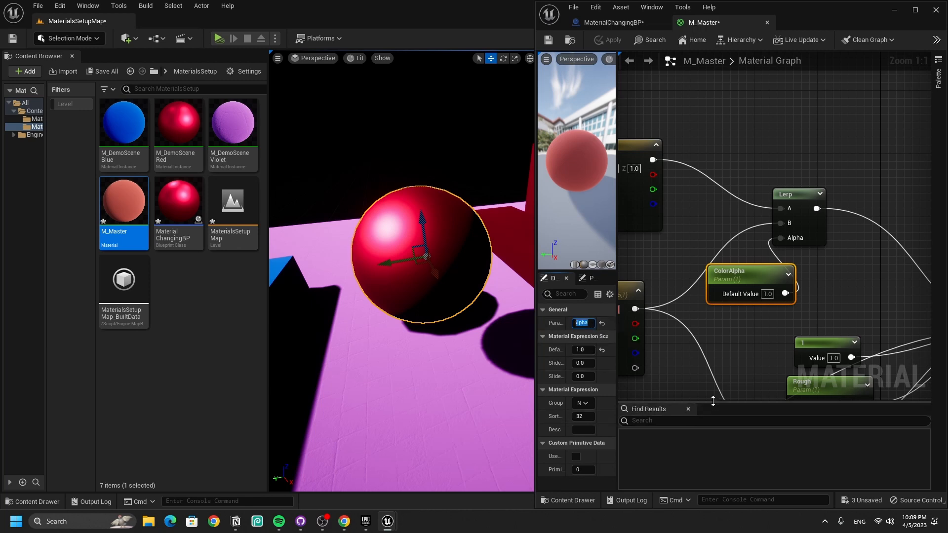
pyautogui.click(623, 22)
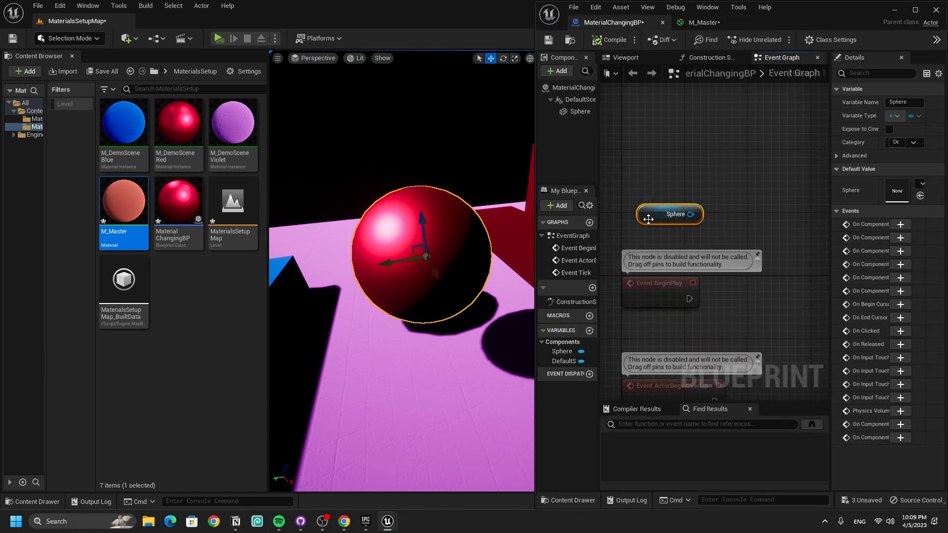
# Add a Set Scalar Parameter Value on Materials node that takes the Sphere reference as its Target
pyautogui.click(575, 114)
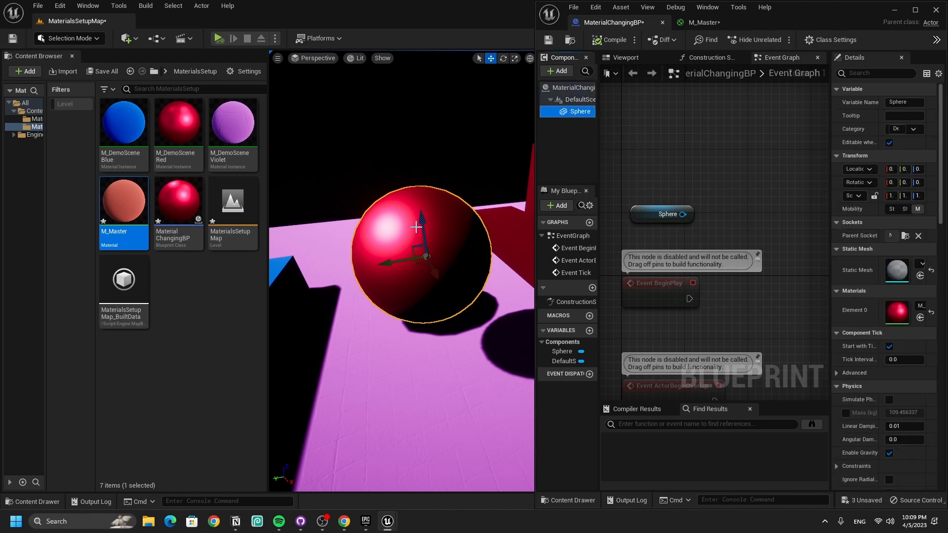
pyautogui.moveTo(682, 215); pyautogui.dragTo(751, 227)
pyautogui.write('se')
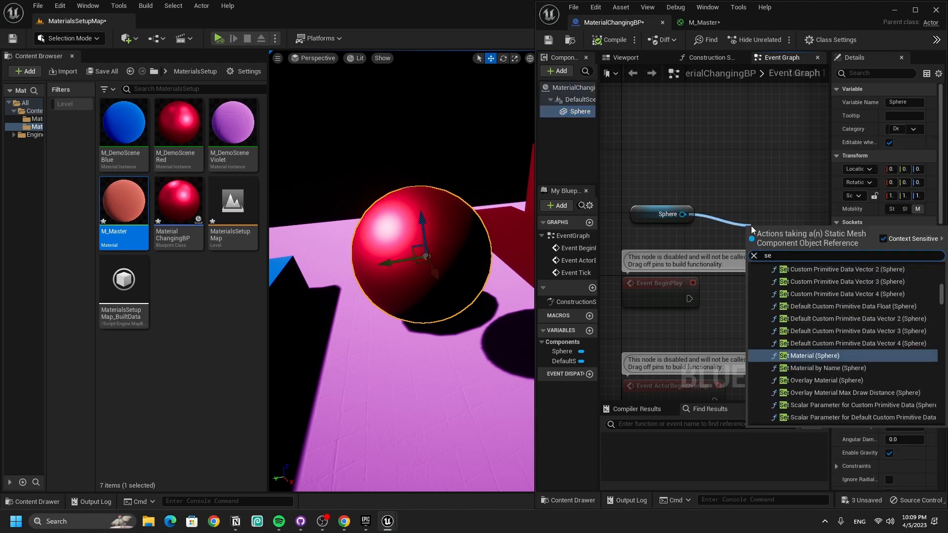
pyautogui.write('t material para')
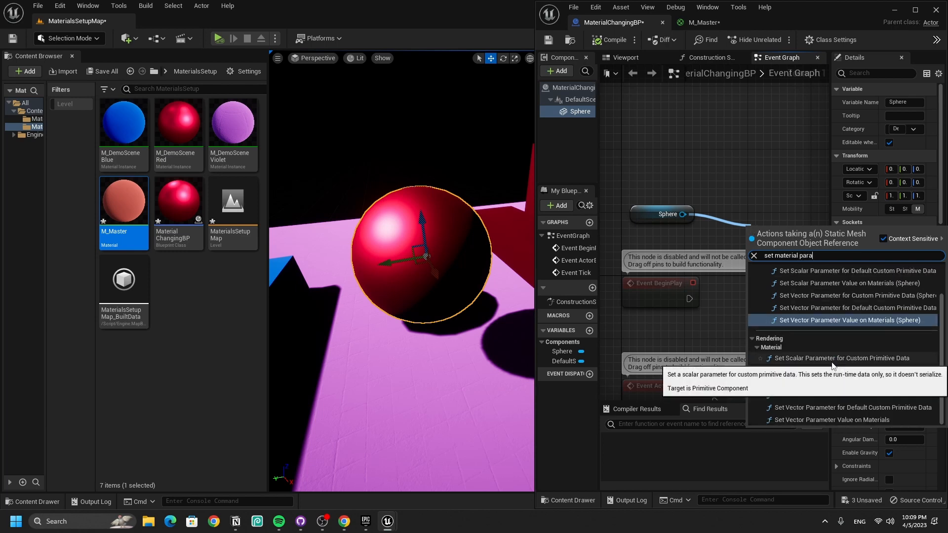
pyautogui.scroll(3, 847, 392)
pyautogui.scroll(-3, 763, 321)
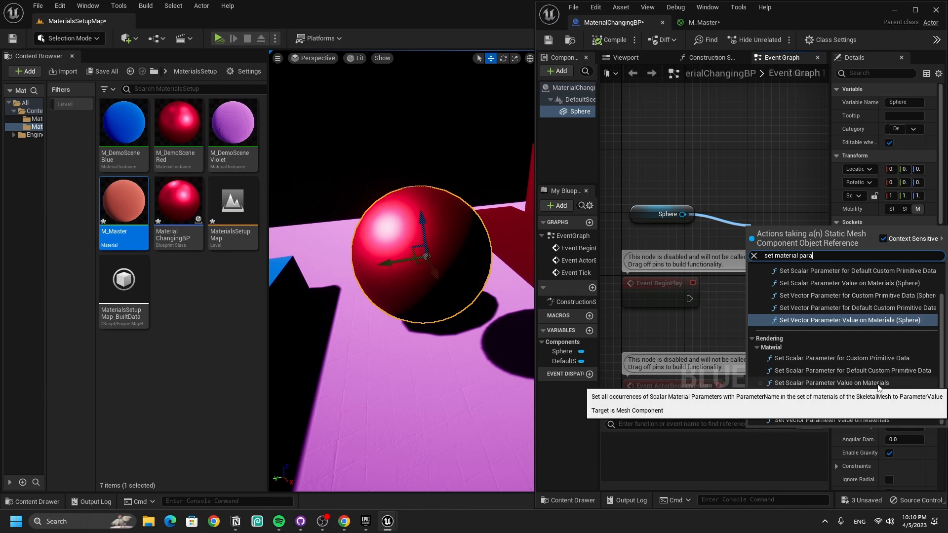
pyautogui.click(888, 385)
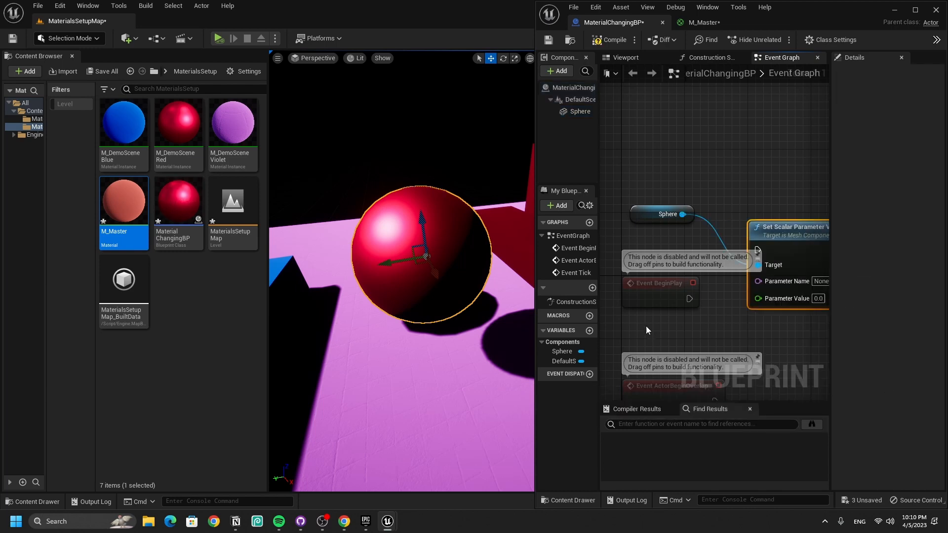
# Set the Parameter Name of the Set Scalar Parameter Value on Materials node to ColorAlpha
pyautogui.moveTo(646, 326); pyautogui.dragTo(562, 299, button='right')
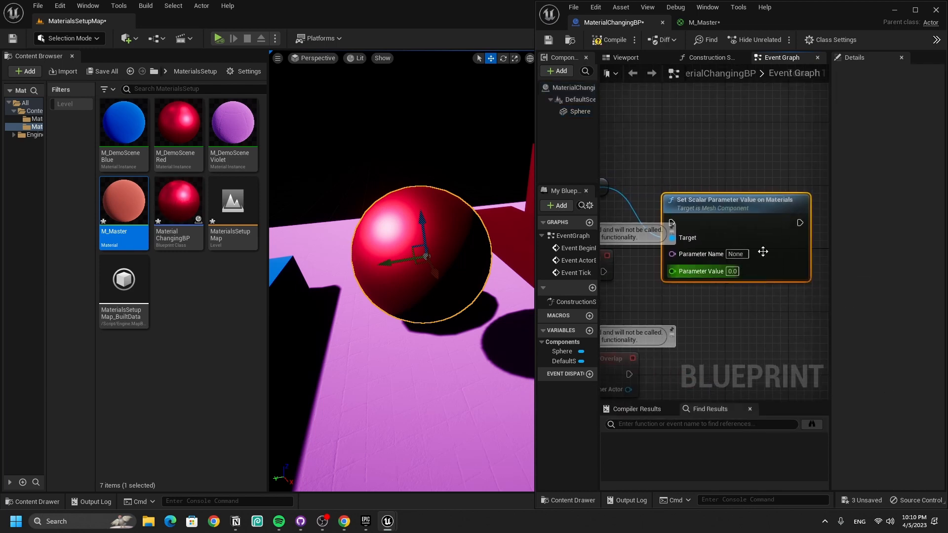
pyautogui.click(736, 254)
pyautogui.write('ColorAlpha')
pyautogui.click(770, 351)
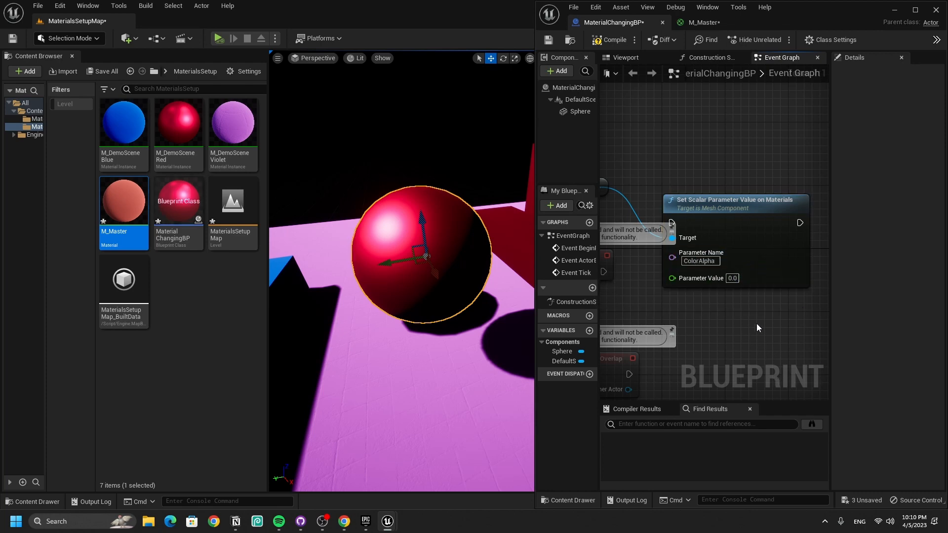
# Connect Event BeginPlay to the Set Scalar Parameter Value node, add a Delay after it, and widen the graph area
pyautogui.moveTo(685, 287); pyautogui.dragTo(711, 273, button='right')
pyautogui.moveTo(759, 196); pyautogui.dragTo(789, 212)
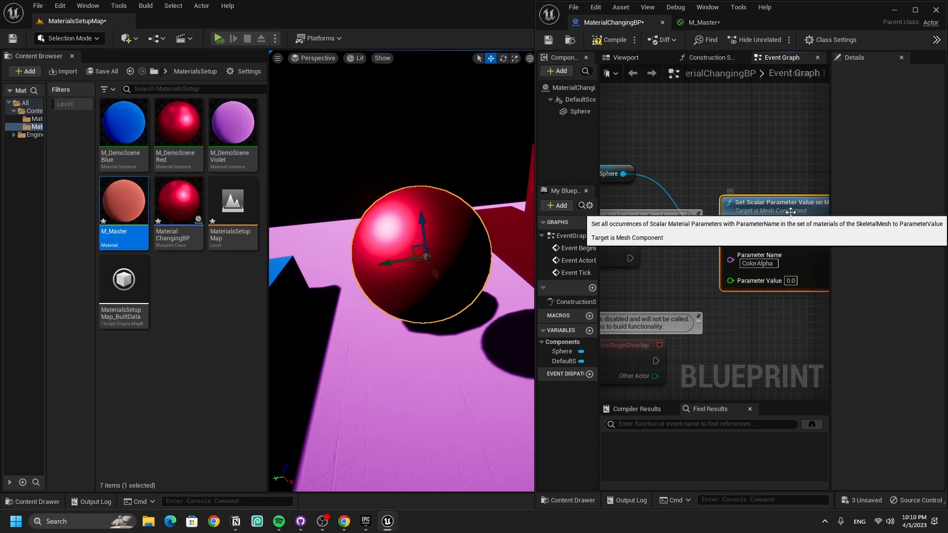
pyautogui.moveTo(636, 257); pyautogui.dragTo(730, 225)
pyautogui.moveTo(769, 295); pyautogui.dragTo(645, 290, button='right')
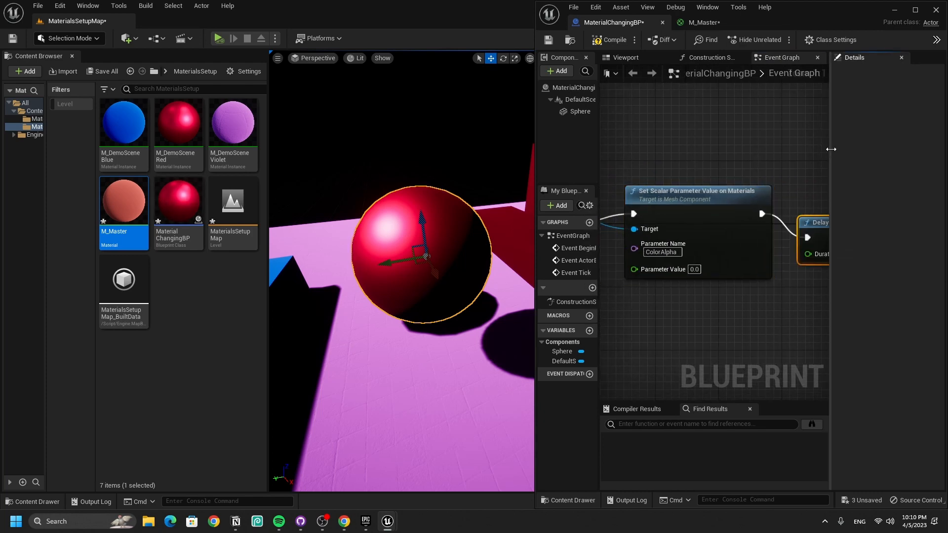
pyautogui.moveTo(832, 149); pyautogui.dragTo(897, 152)
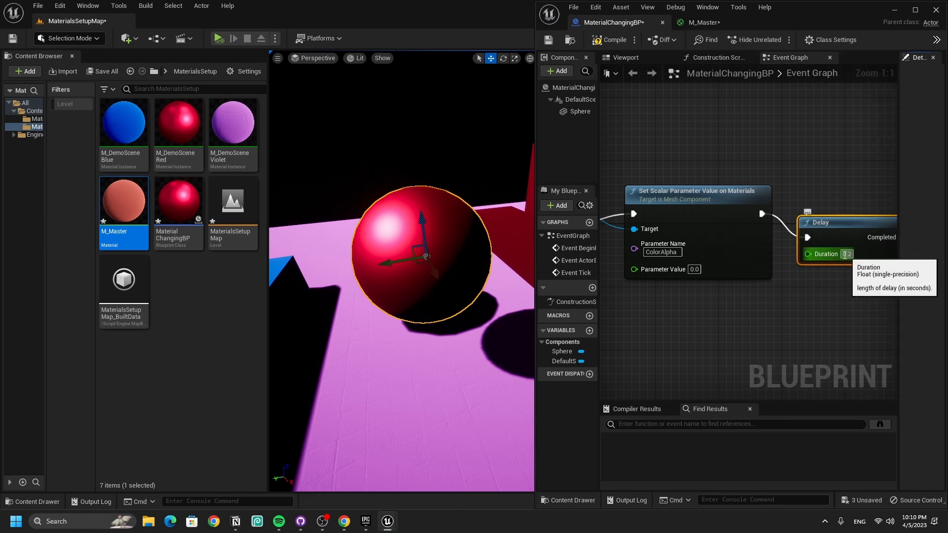
# Duplicate the Sphere and Set Scalar Parameter Value nodes after the Delay, connect Completed to the copy, and set its Parameter Value to 1
pyautogui.scroll(-2, 782, 239)
pyautogui.click(681, 196)
pyautogui.moveTo(691, 140); pyautogui.dragTo(605, 150, button='right')
pyautogui.keyDown('ctrl'); pyautogui.click(666, 167); pyautogui.keyUp('ctrl')
pyautogui.hotkey('ctrl', 'c')
pyautogui.hotkey('ctrl', 'v')
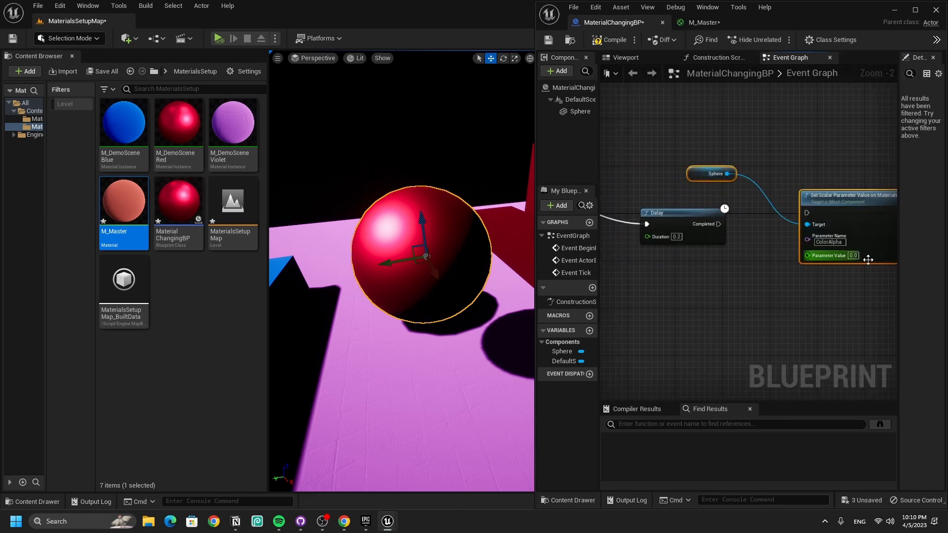
pyautogui.moveTo(807, 212); pyautogui.dragTo(718, 224)
pyautogui.moveTo(883, 210); pyautogui.dragTo(833, 213)
# Duplicate the Delay after the second Set Scalar Parameter Value node and loop its Completed output back to the first one
pyautogui.click(664, 211)
pyautogui.hotkey('ctrl', 'c')
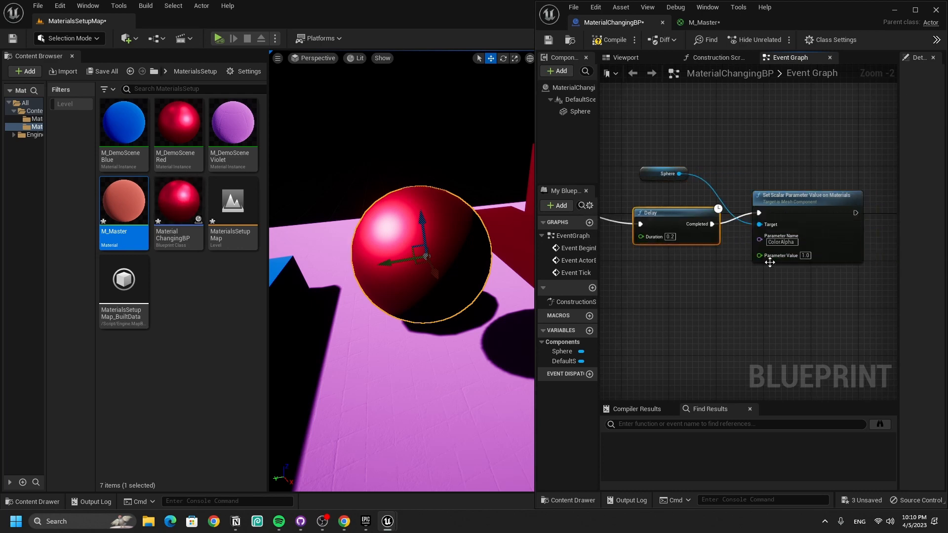
pyautogui.moveTo(866, 222); pyautogui.dragTo(647, 215, button='right')
pyautogui.hotkey('ctrl', 'v')
pyautogui.moveTo(675, 224); pyautogui.dragTo(666, 206)
pyautogui.moveTo(733, 207)
pyautogui.mouseDown()
pyautogui.moveTo(504, 257)
pyautogui.moveTo(856, 267)
pyautogui.moveTo(743, 201)
pyautogui.mouseUp()
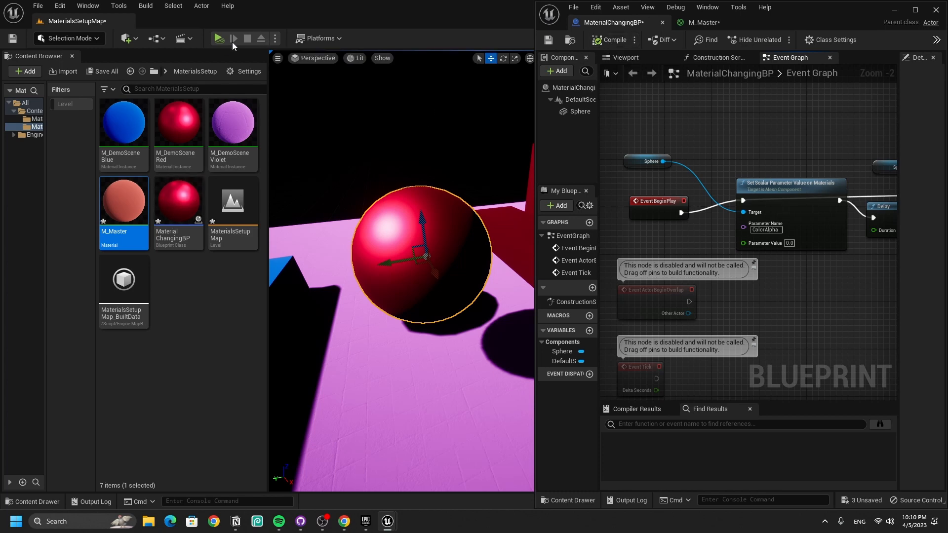
# Run the level in Simulate mode and watch the sphere's color alongside the Event Graph's execution flow
pyautogui.click(275, 38)
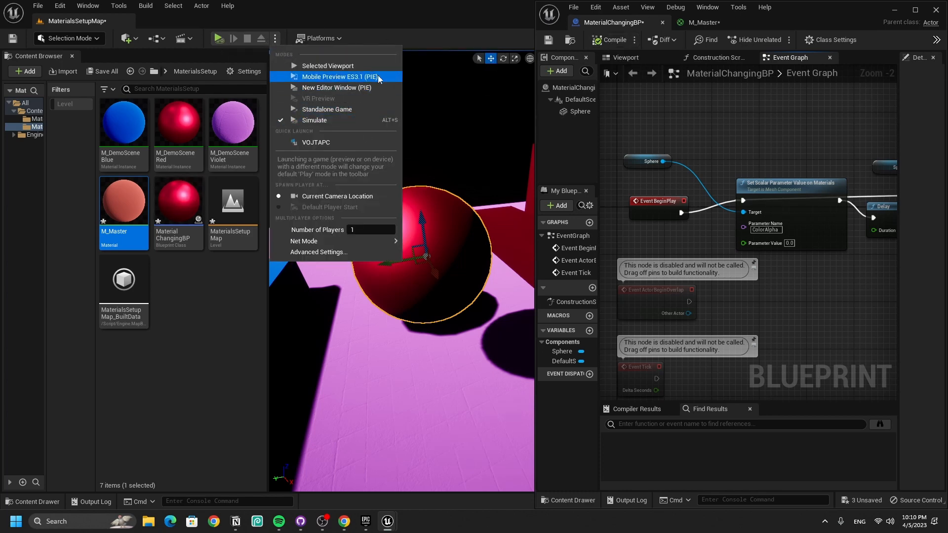
pyautogui.click(351, 122)
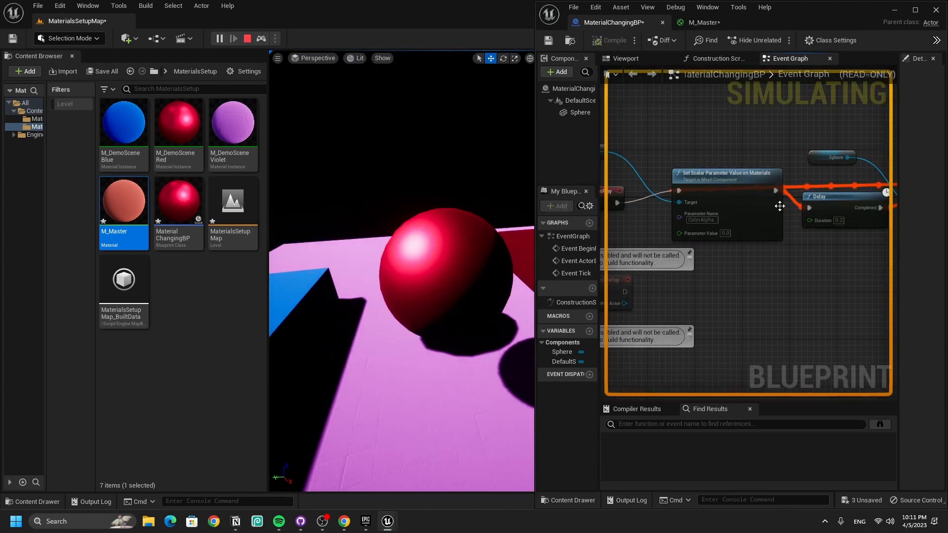
pyautogui.moveTo(864, 292); pyautogui.dragTo(626, 274, button='right')
pyautogui.moveTo(722, 269); pyautogui.dragTo(578, 274, button='right')
pyautogui.moveTo(637, 277); pyautogui.dragTo(771, 281, button='right')
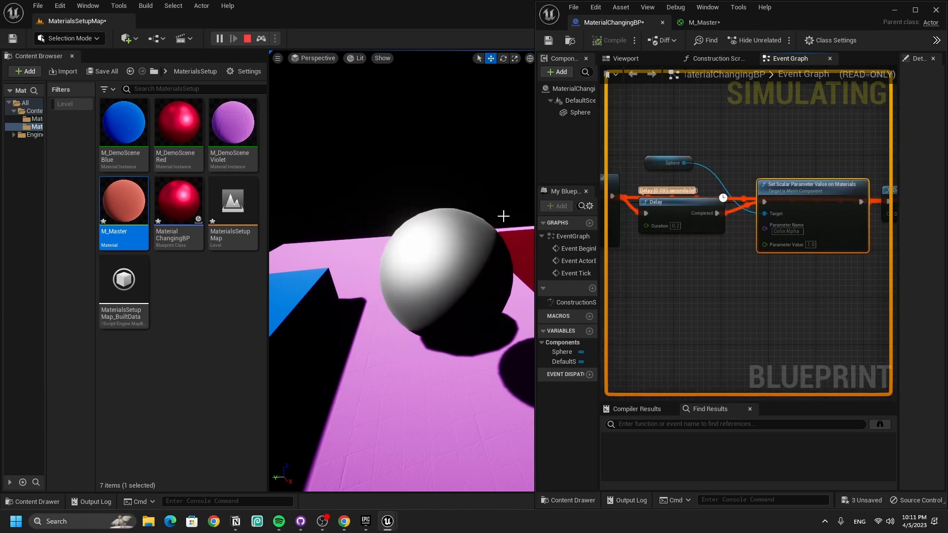
# Stop the simulation and save M_Master and MaterialChangingBP after checking the material graph
pyautogui.click(742, 22)
pyautogui.scroll(3, 713, 206)
pyautogui.moveTo(713, 206); pyautogui.dragTo(825, 217, button='right')
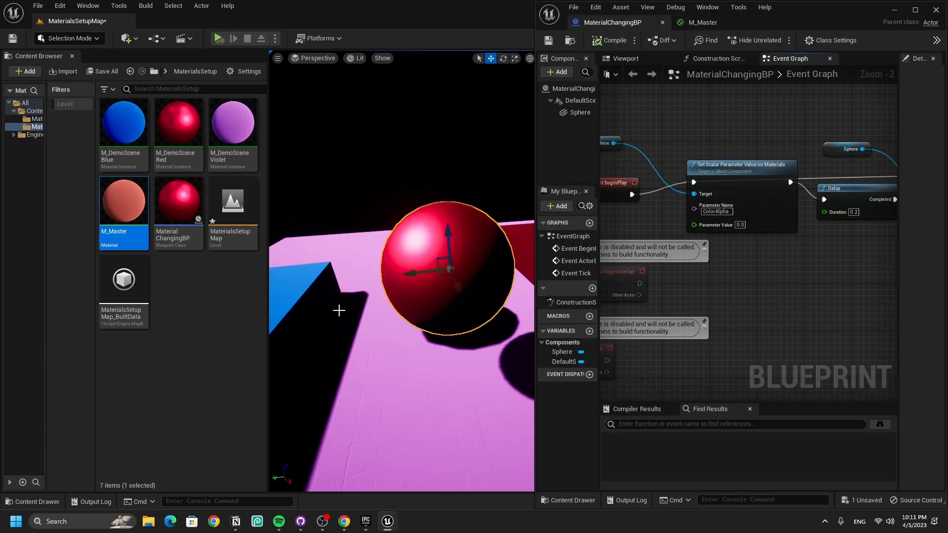
pyautogui.scroll(-4, 339, 311)
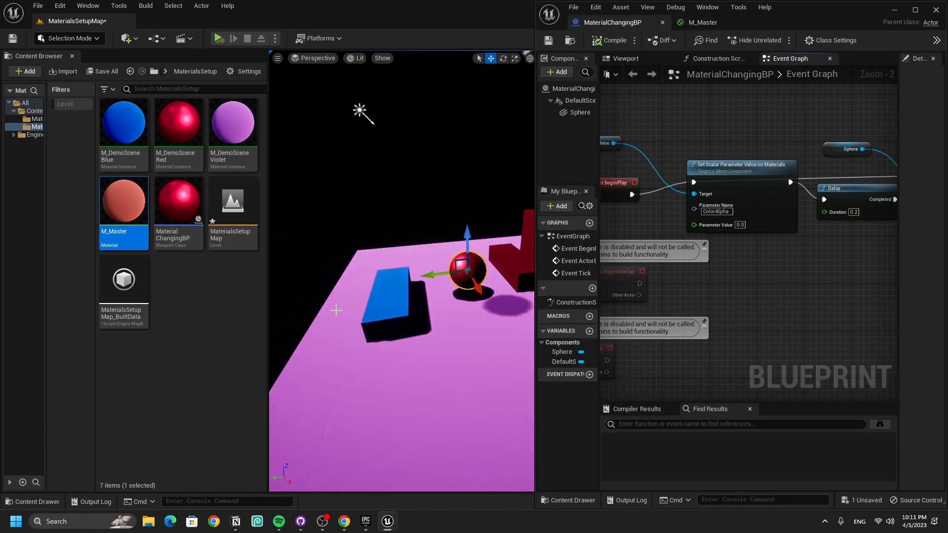
pyautogui.scroll(2, 337, 310)
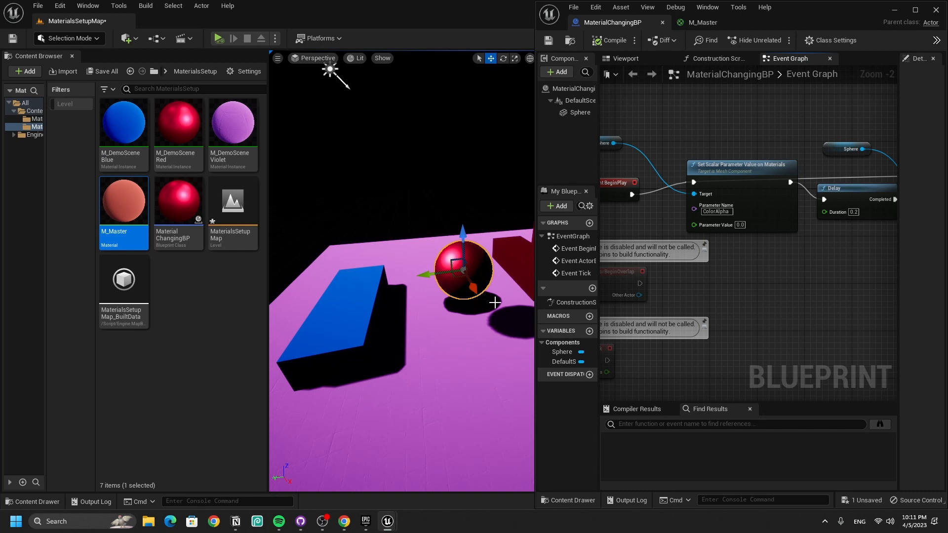
# Disconnect Event BeginPlay from the first Set Scalar Parameter Value node and add a timeline named ColorChangingTimeline in empty space below the event nodes
pyautogui.keyDown('alt'); pyautogui.click(664, 188); pyautogui.keyUp('alt')
pyautogui.moveTo(786, 307); pyautogui.dragTo(813, 268, button='right')
pyautogui.moveTo(681, 396); pyautogui.dragTo(660, 191, button='right')
pyautogui.rightClick(659, 191)
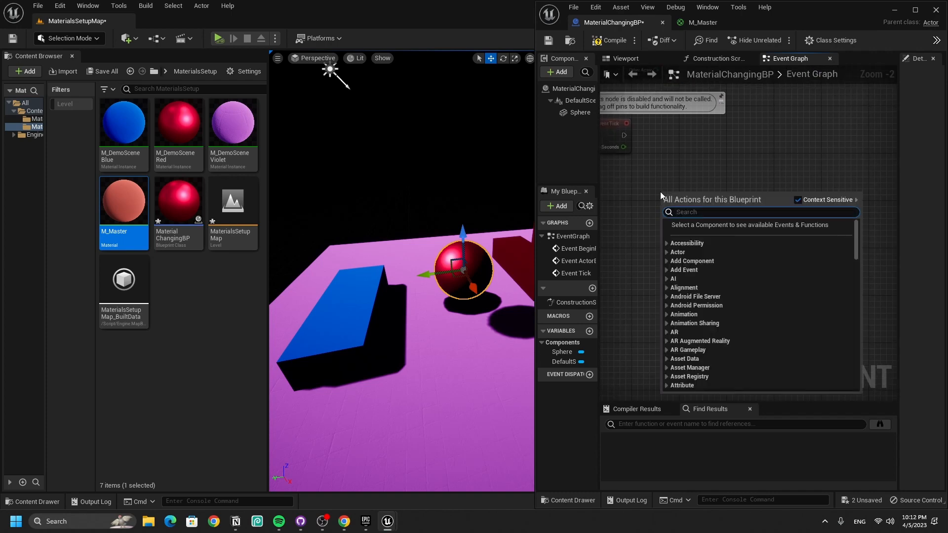
pyautogui.write('timeline')
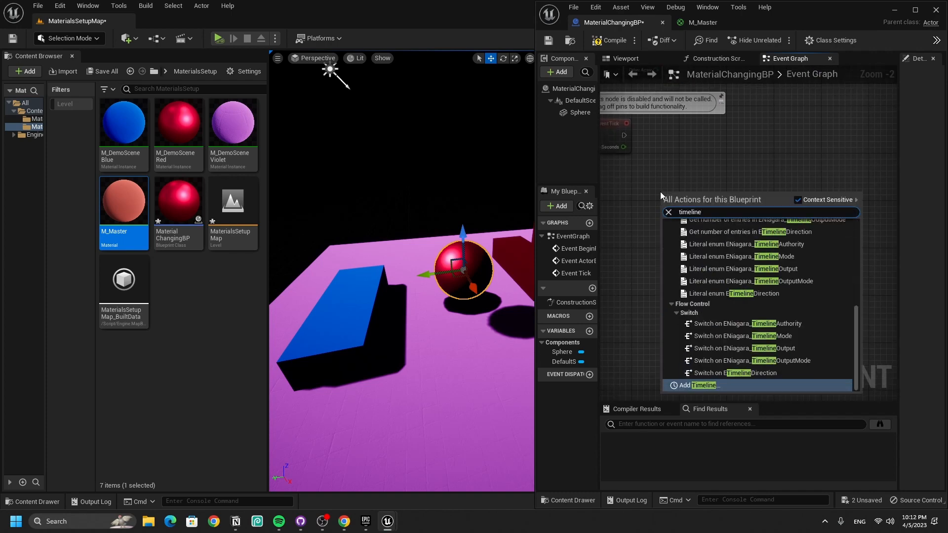
pyautogui.press('Return')
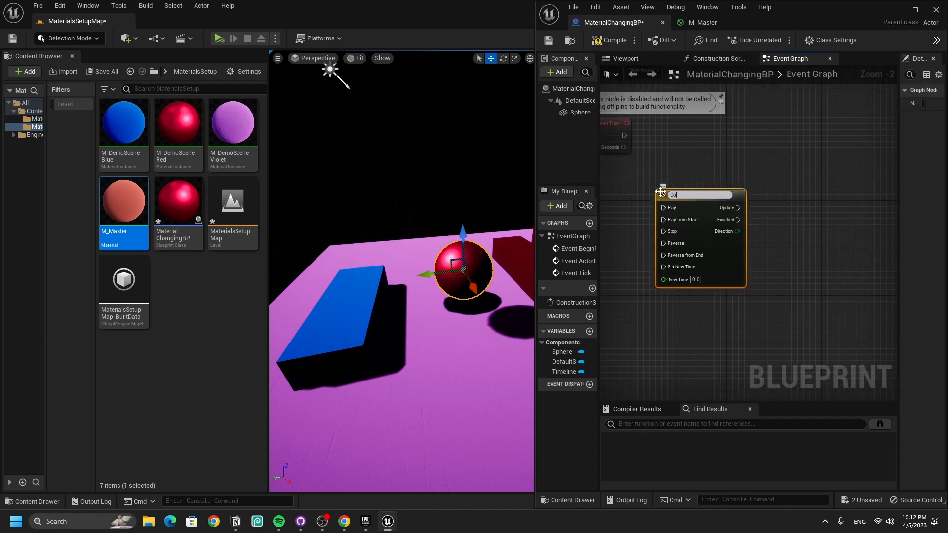
pyautogui.write('ColorChangingTimeline')
pyautogui.press('Return')
# Open ColorChangingTimeline for editing, add a float track, and set the timeline length to 2
pyautogui.doubleClick(697, 190)
pyautogui.click(612, 88)
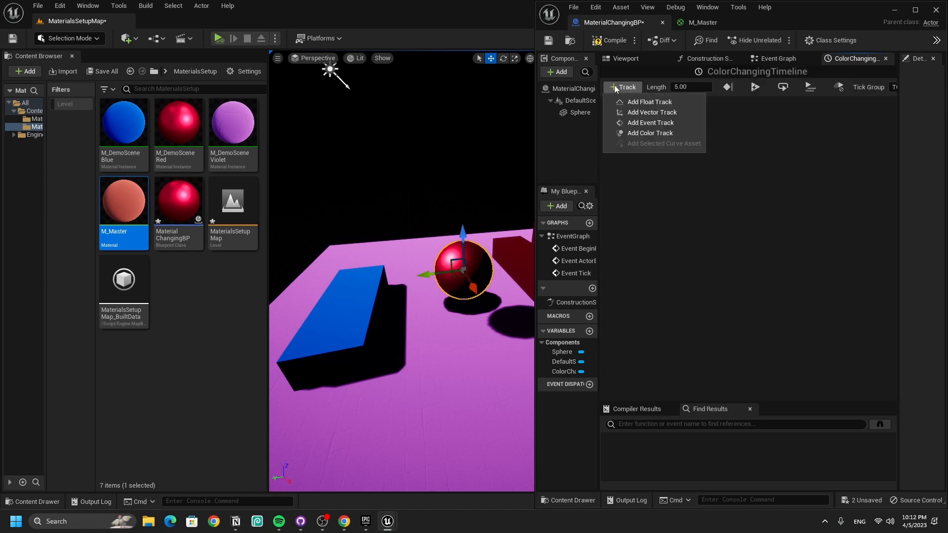
pyautogui.click(653, 103)
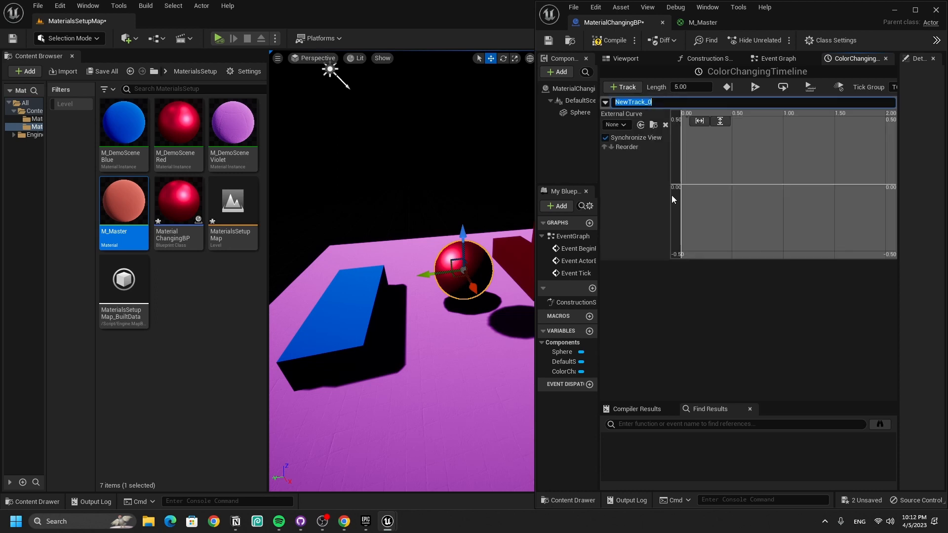
pyautogui.click(678, 87)
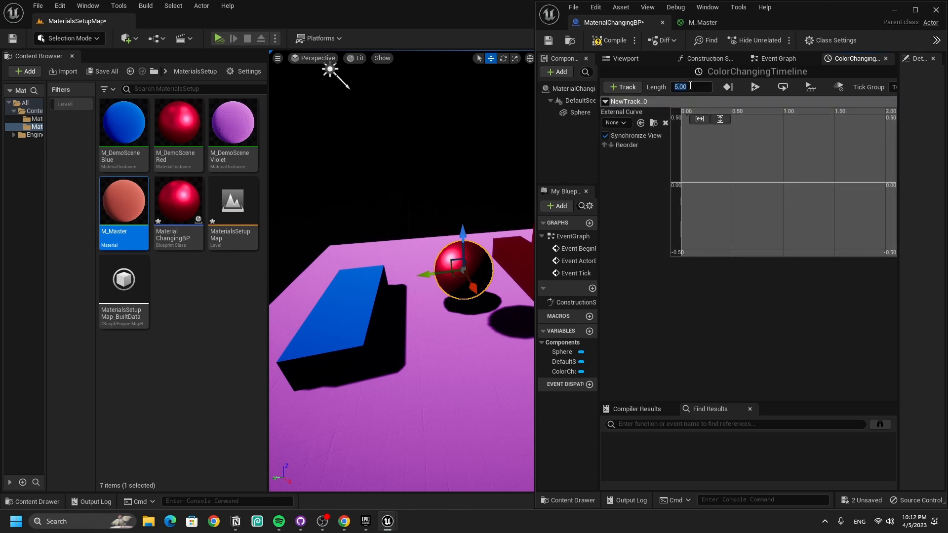
pyautogui.write('2')
pyautogui.press('Return')
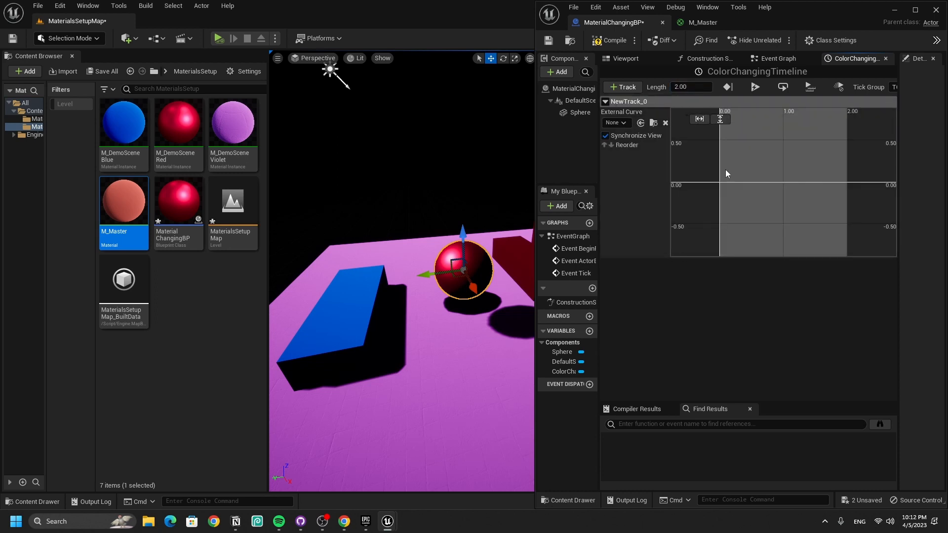
# Add the float track's first key at time 0 with value 1
pyautogui.rightClick(725, 170)
pyautogui.click(768, 192)
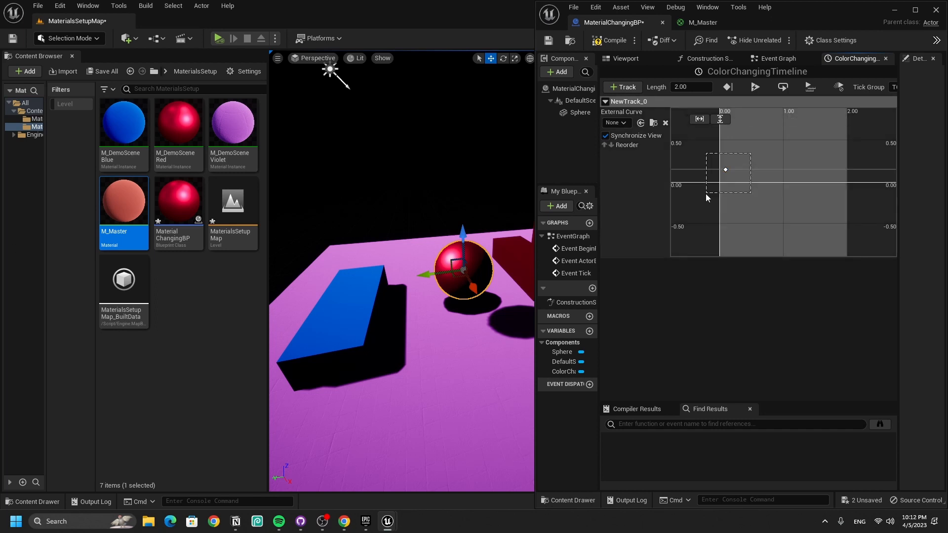
pyautogui.click(822, 120)
pyautogui.write('0')
pyautogui.press('Return')
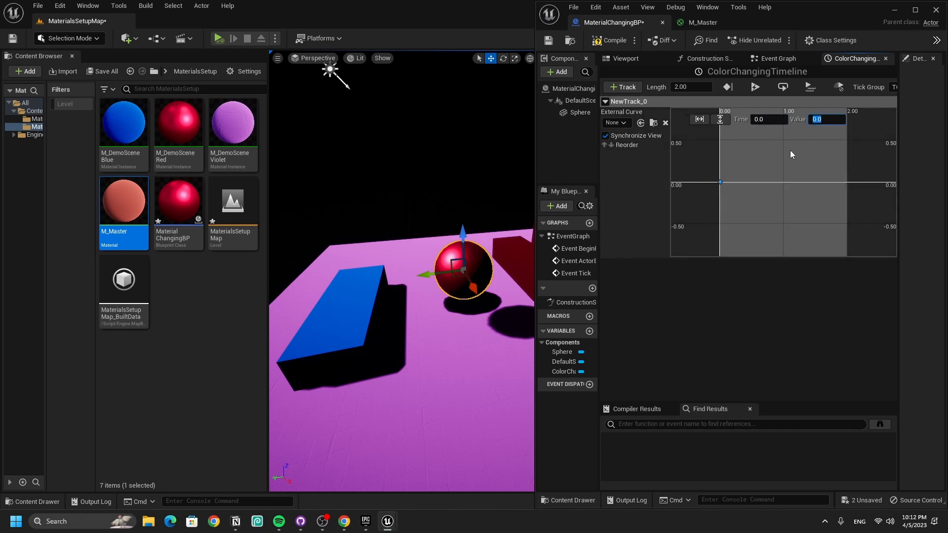
pyautogui.rightClick(788, 150)
pyautogui.click(665, 216)
pyautogui.scroll(-3, 769, 156)
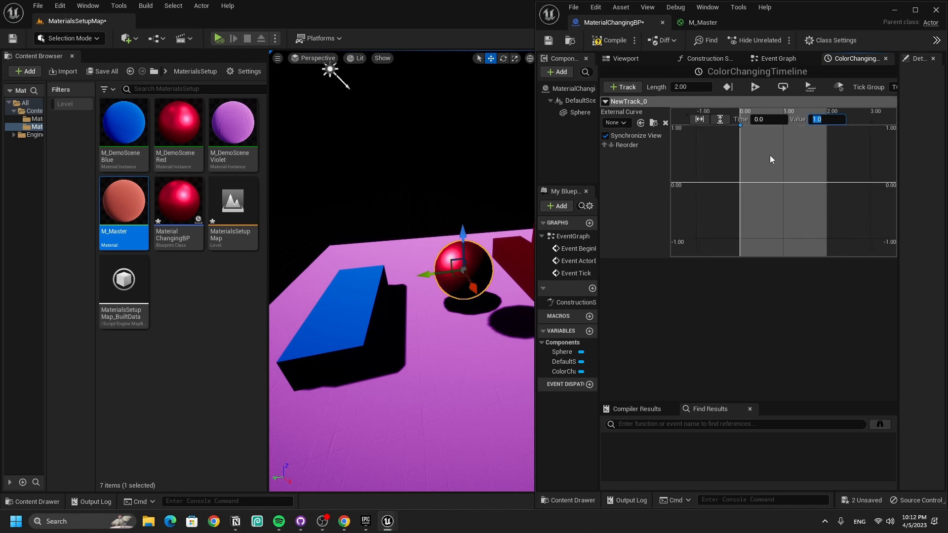
# Add a second key to the float track at time 1 with value 0
pyautogui.rightClick(787, 163)
pyautogui.click(823, 184)
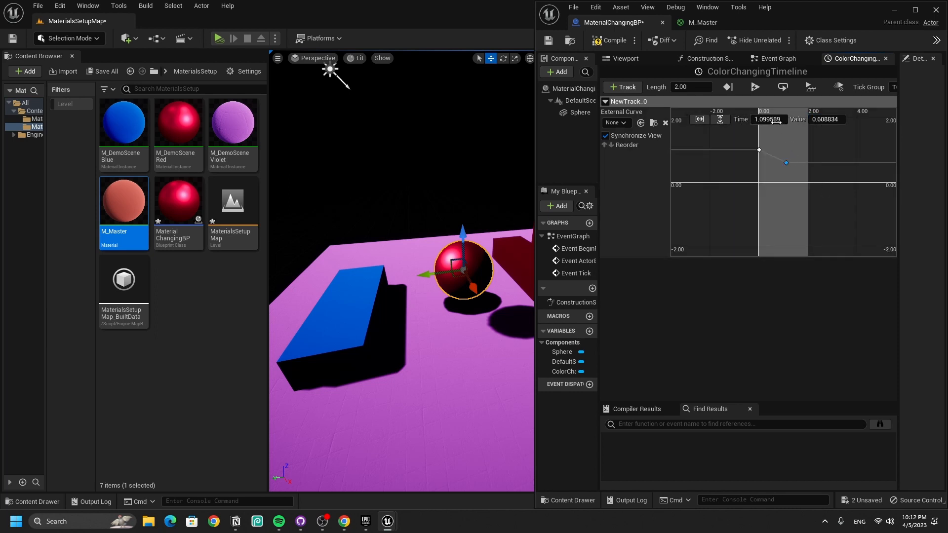
pyautogui.click(775, 120)
pyautogui.write('1')
pyautogui.press('Return')
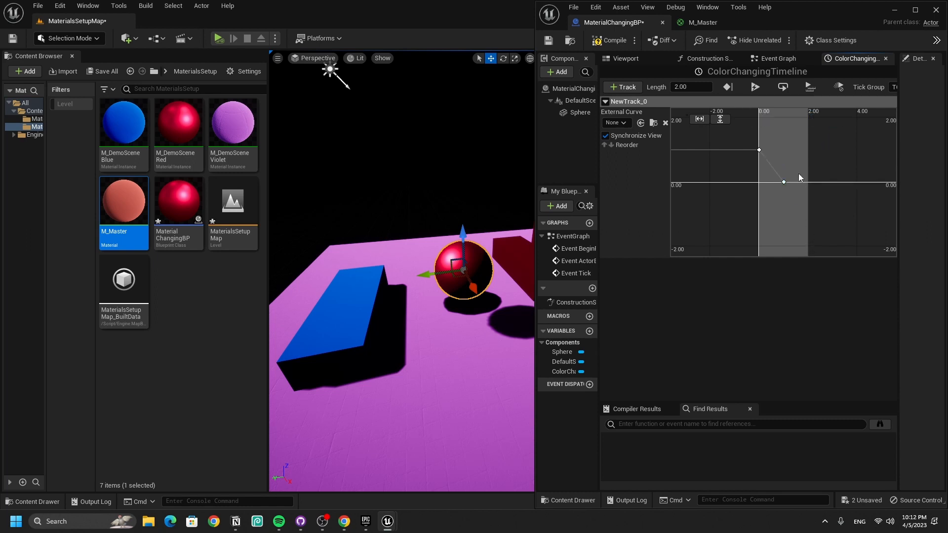
# Add a third key to the float track at time 2 with value 1
pyautogui.rightClick(802, 153)
pyautogui.click(825, 169)
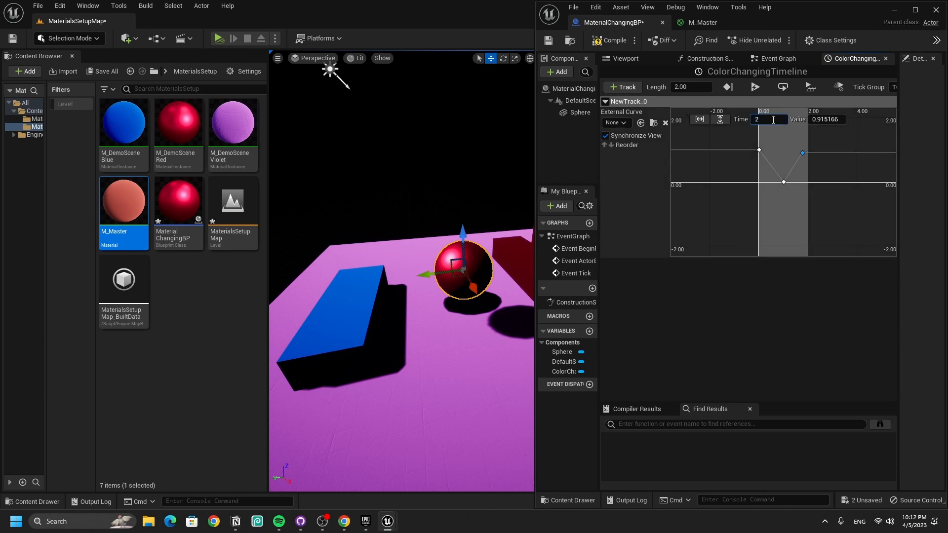
pyautogui.press('Return')
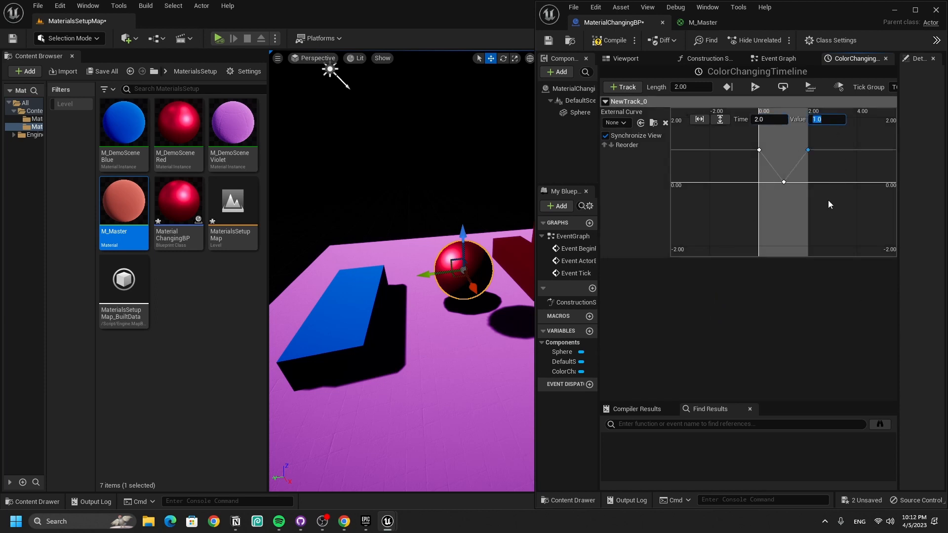
# Select all three keys on the float curve and set their interpolation to Auto
pyautogui.moveTo(829, 201); pyautogui.dragTo(745, 135)
pyautogui.scroll(2, 834, 234)
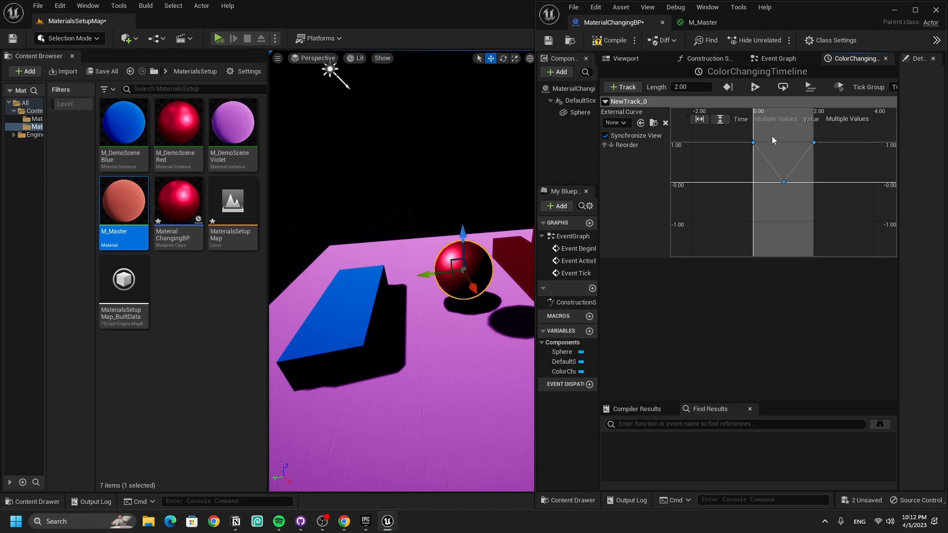
pyautogui.rightClick(755, 144)
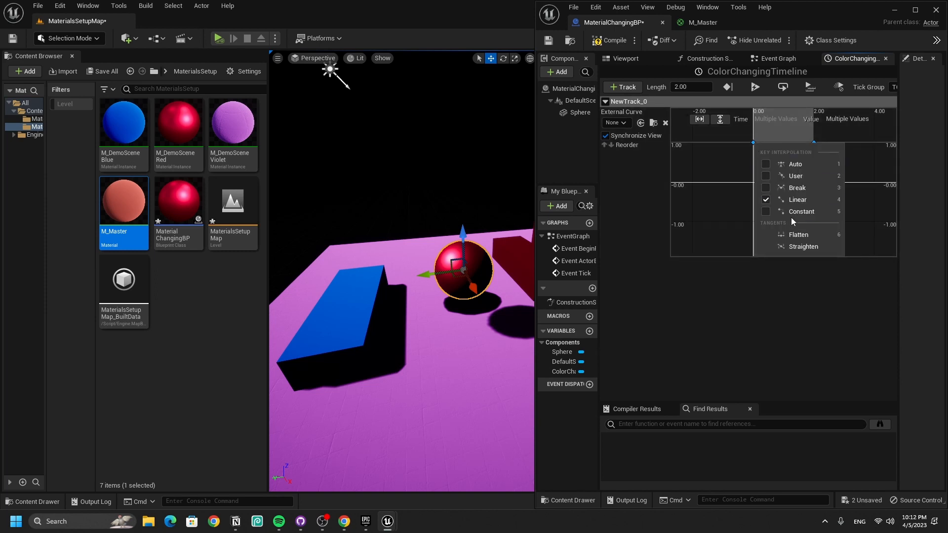
pyautogui.click(827, 165)
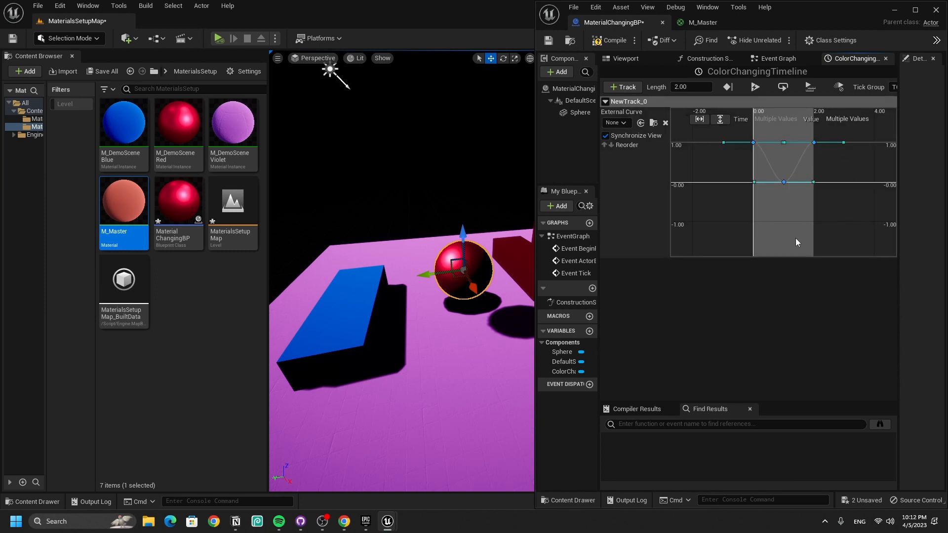
# Check the timeline node in the Event Graph and enable AutoPlay and looping for ColorChangingTimeline
pyautogui.click(768, 58)
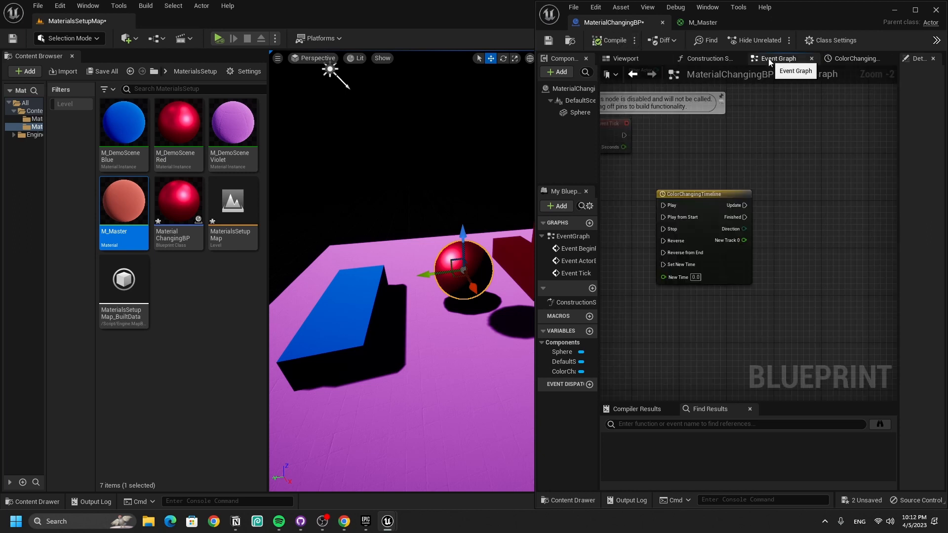
pyautogui.moveTo(696, 278); pyautogui.dragTo(732, 311, button='right')
pyautogui.moveTo(649, 108); pyautogui.dragTo(674, 199, button='right')
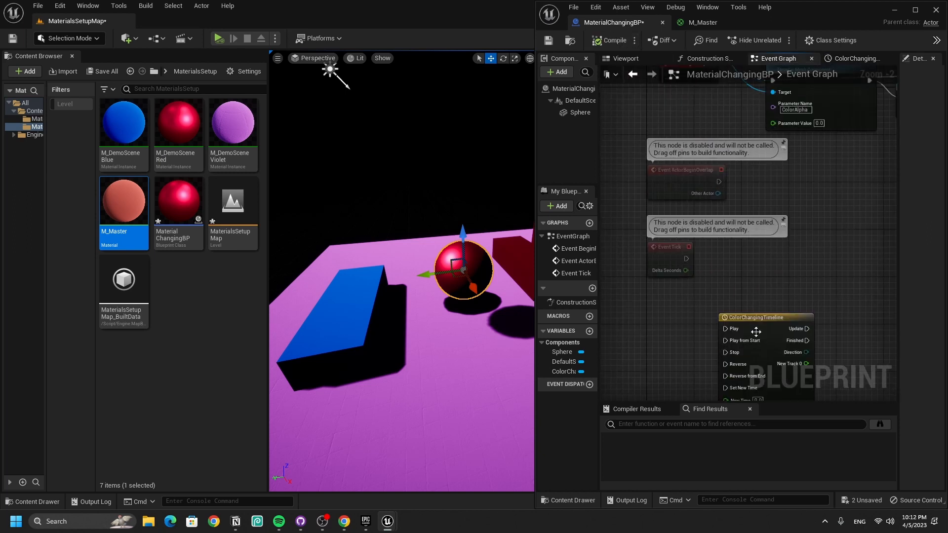
pyautogui.click(850, 58)
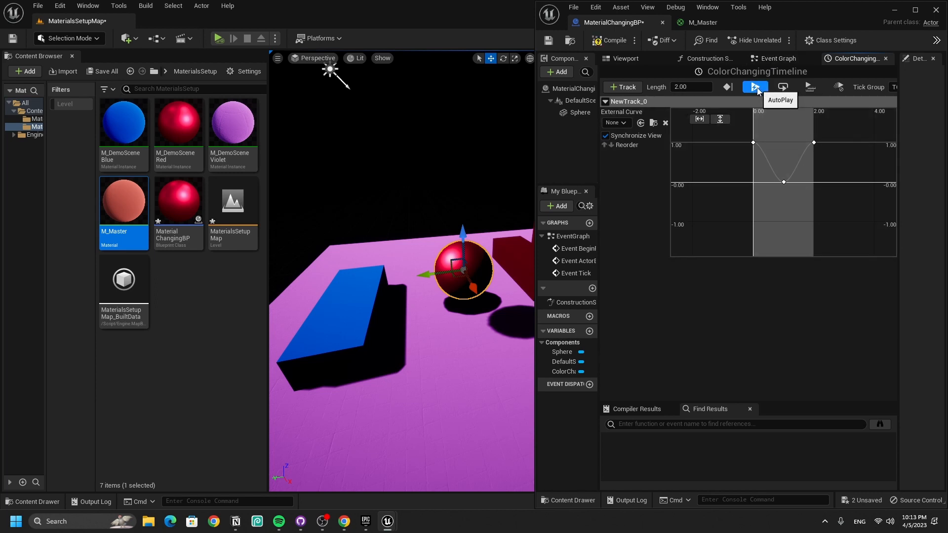
pyautogui.click(756, 88)
pyautogui.click(786, 86)
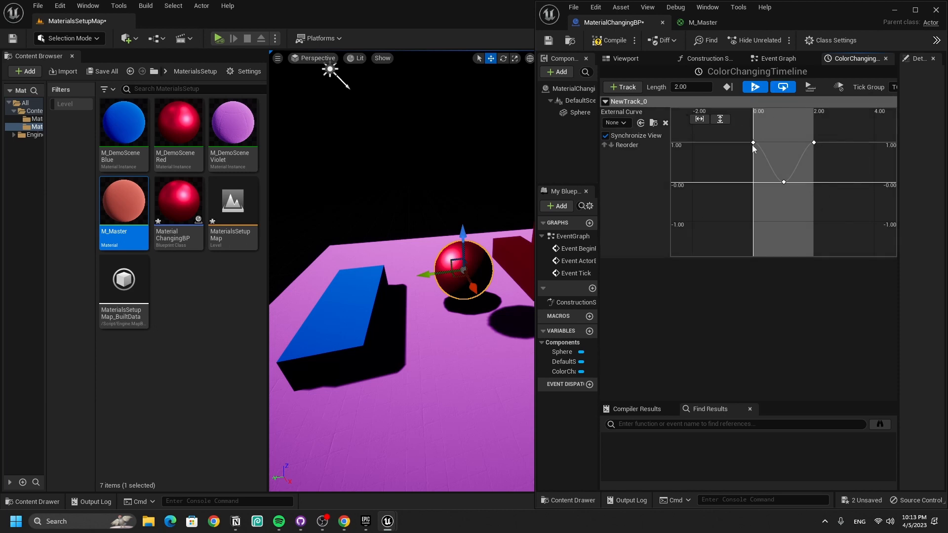
# Copy the Sphere and first Set Scalar Parameter Value on Materials nodes and paste them beside the ColorChangingTimeline node
pyautogui.click(776, 59)
pyautogui.scroll(-2, 763, 271)
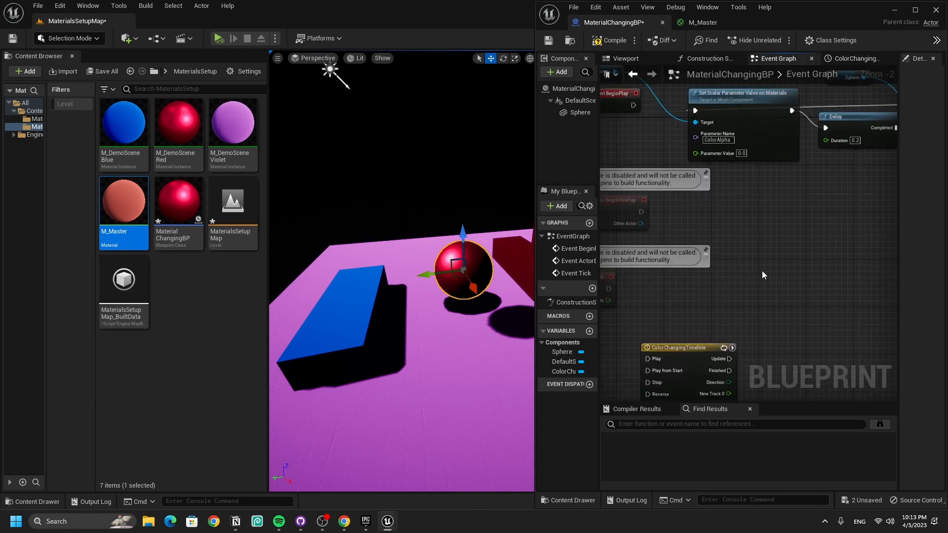
pyautogui.moveTo(745, 200); pyautogui.dragTo(771, 244, button='right')
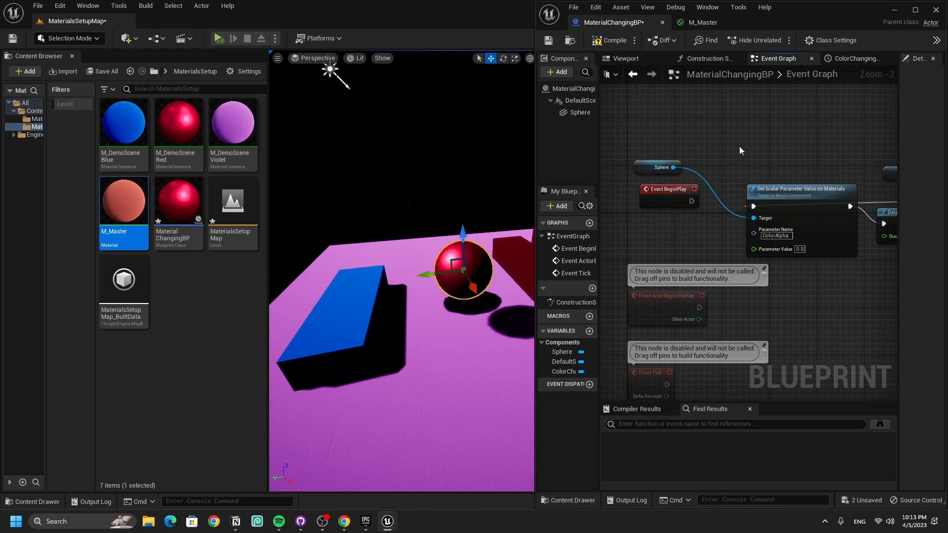
pyautogui.click(661, 166)
pyautogui.keyDown('ctrl'); pyautogui.click(776, 193); pyautogui.keyUp('ctrl')
pyautogui.hotkey('ctrl', 'c')
pyautogui.moveTo(795, 310); pyautogui.dragTo(727, 150, button='right')
pyautogui.hotkey('ctrl', 'v')
pyautogui.moveTo(721, 312); pyautogui.dragTo(690, 224, button='right')
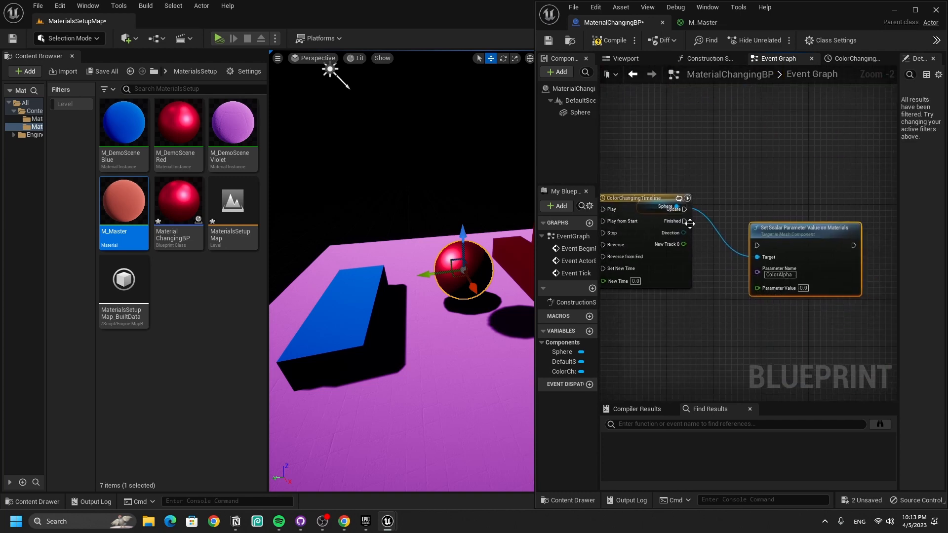
# Connect the timeline's Update output to the pasted Set Scalar Parameter Value node and New Track 0 to its Parameter Value
pyautogui.scroll(2, 690, 223)
pyautogui.moveTo(672, 211); pyautogui.dragTo(749, 210)
pyautogui.moveTo(671, 255); pyautogui.dragTo(782, 266)
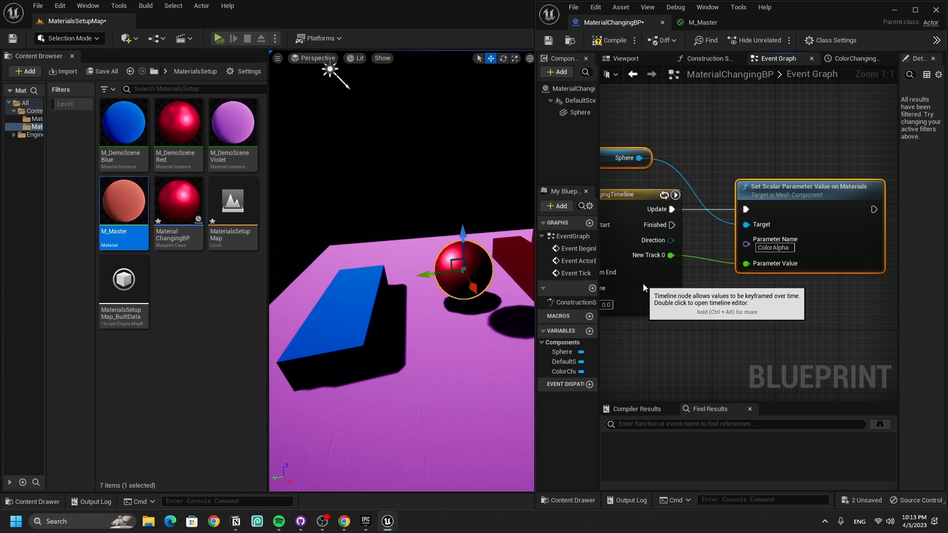
# Rename the float track in ColorChangingTimeline to AlphaBlend
pyautogui.doubleClick(643, 283)
pyautogui.rightClick(642, 102)
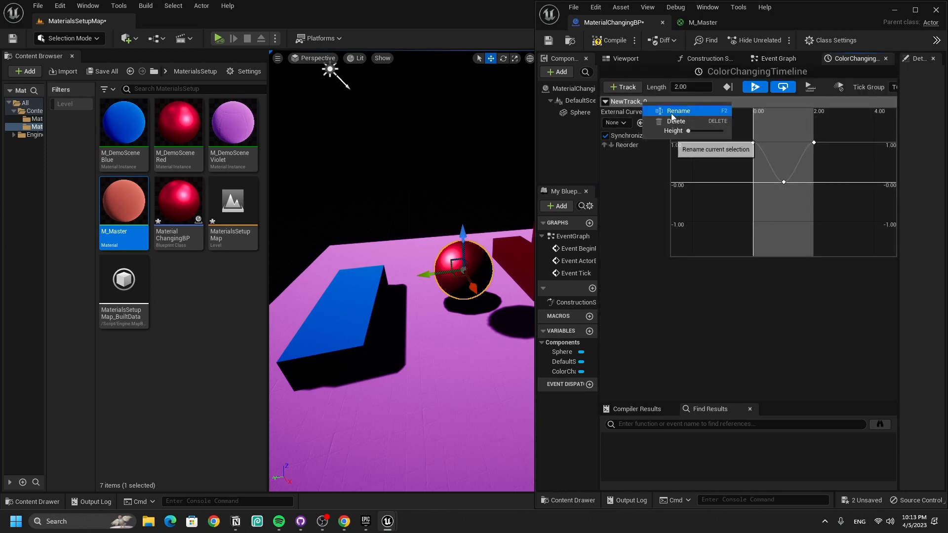
pyautogui.click(671, 117)
pyautogui.write('AlphaBlend')
pyautogui.press('Return')
# Run the level in Simulate mode and watch the sphere's color from several viewing angles
pyautogui.hotkey('alt', 'p')
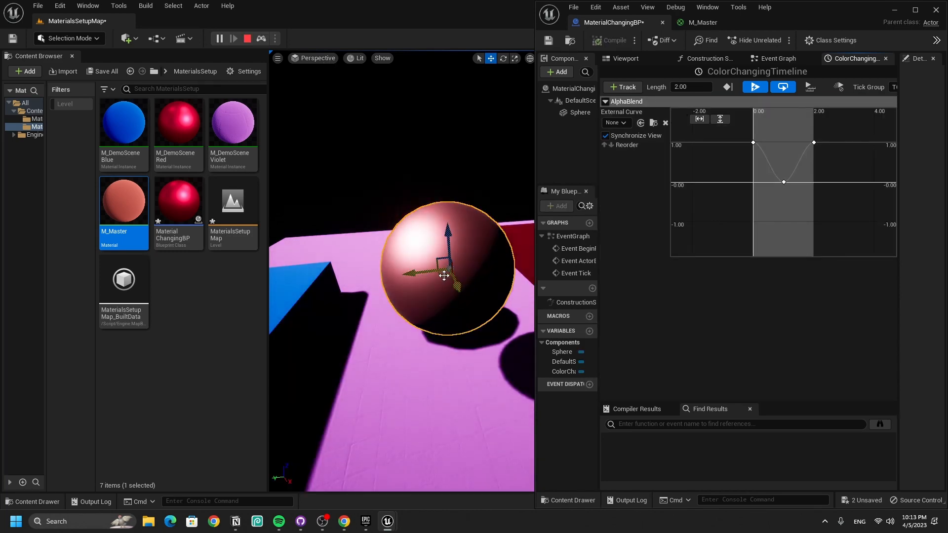
pyautogui.moveTo(422, 271); pyautogui.dragTo(395, 272)
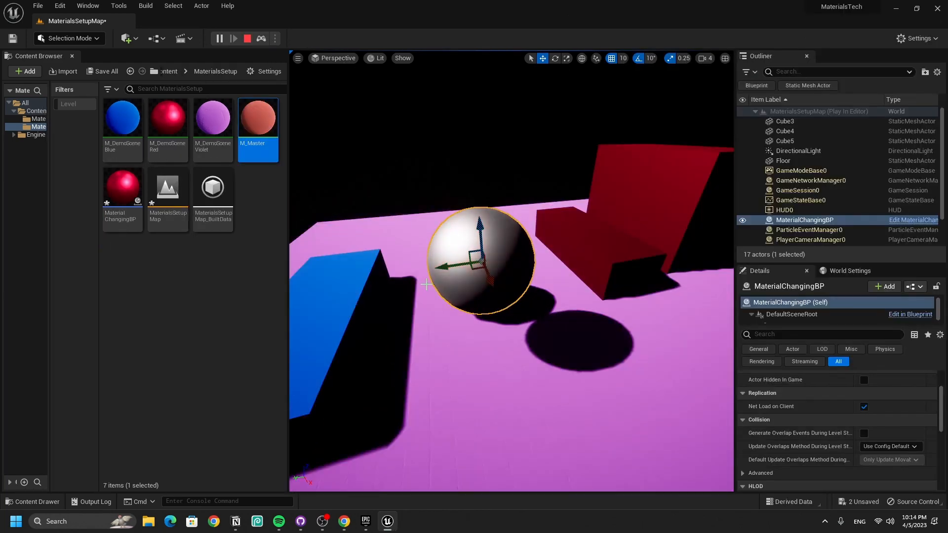
pyautogui.scroll(-3, 425, 282)
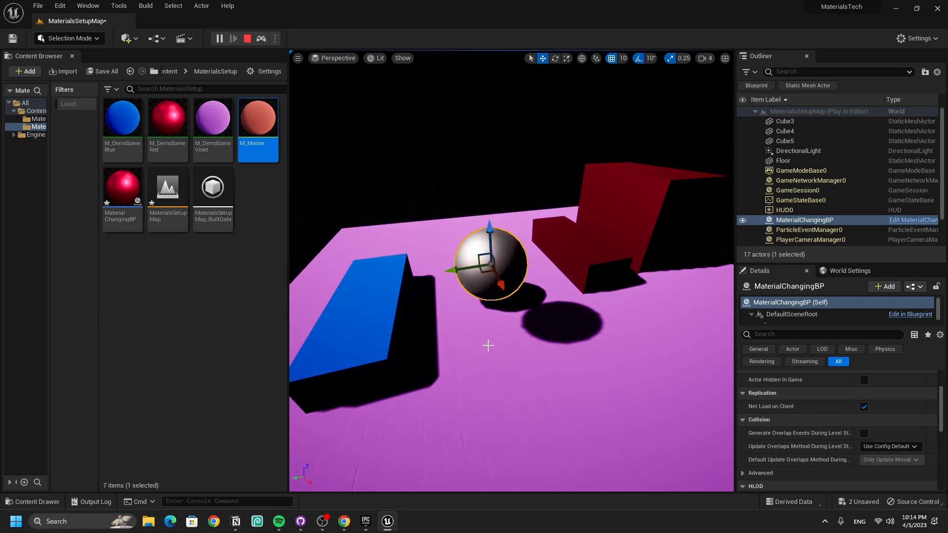
pyautogui.moveTo(484, 345); pyautogui.dragTo(479, 320, button='right')
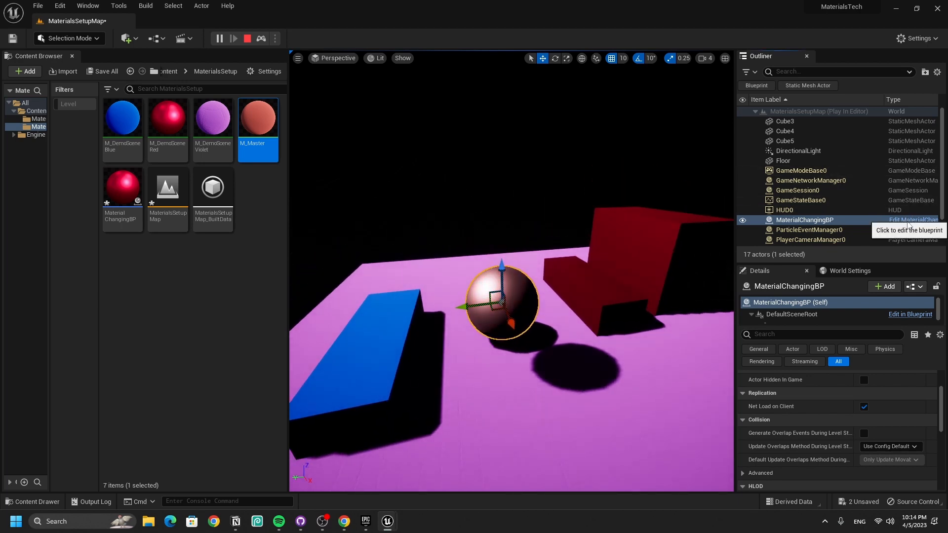
# Compare the AlphaBlend curve in MaterialChangingBP with the simulated sphere's color, close the blueprint window, and stop the simulation
pyautogui.click(914, 221)
pyautogui.moveTo(317, 391); pyautogui.dragTo(943, 288)
pyautogui.click(795, 303)
pyautogui.rightClick(808, 301)
pyautogui.scroll(-4, 368, 186)
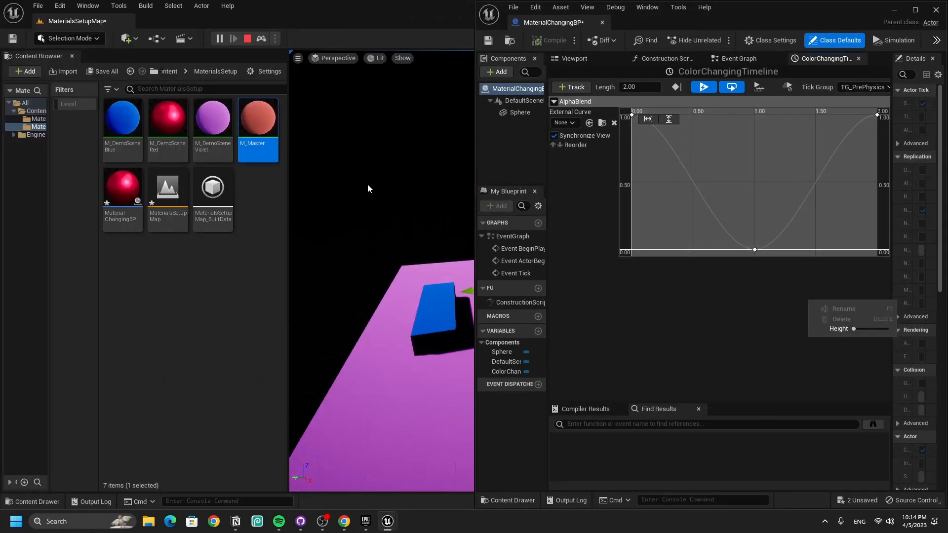
pyautogui.scroll(2, 368, 186)
pyautogui.moveTo(402, 249); pyautogui.dragTo(427, 274, button='right')
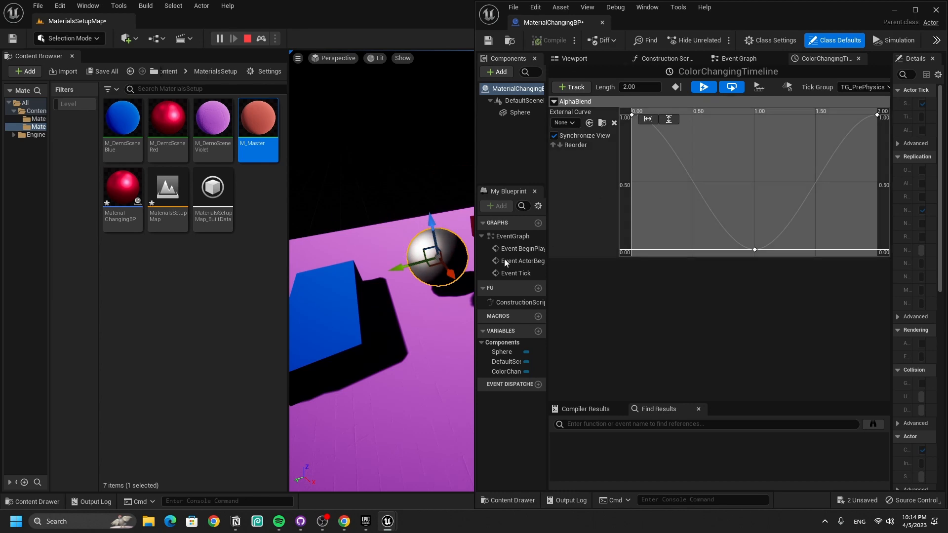
pyautogui.click(938, 12)
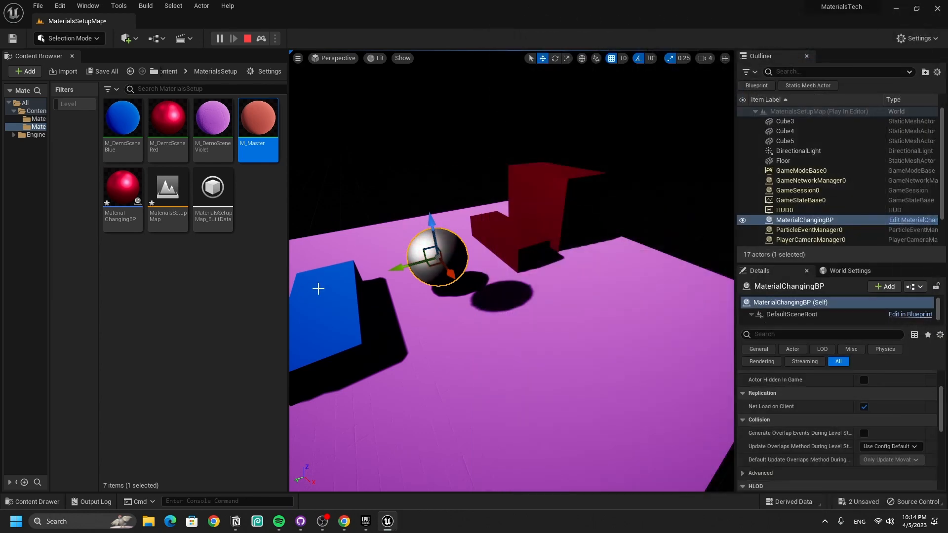
pyautogui.press('Escape')
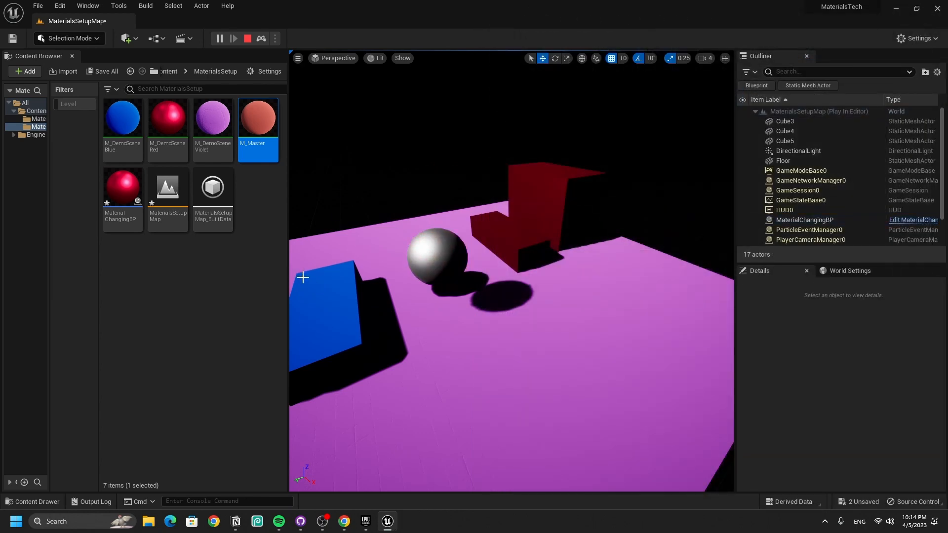
pyautogui.press('Escape')
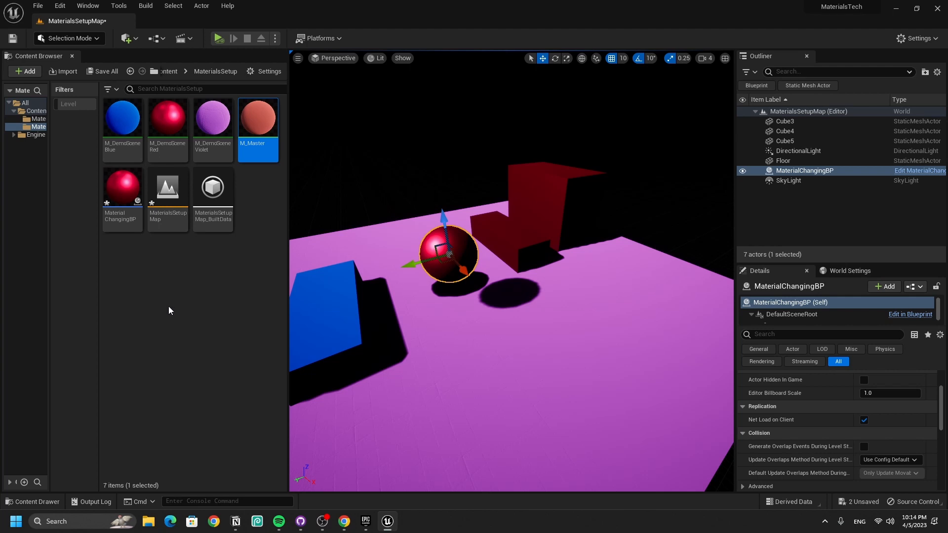
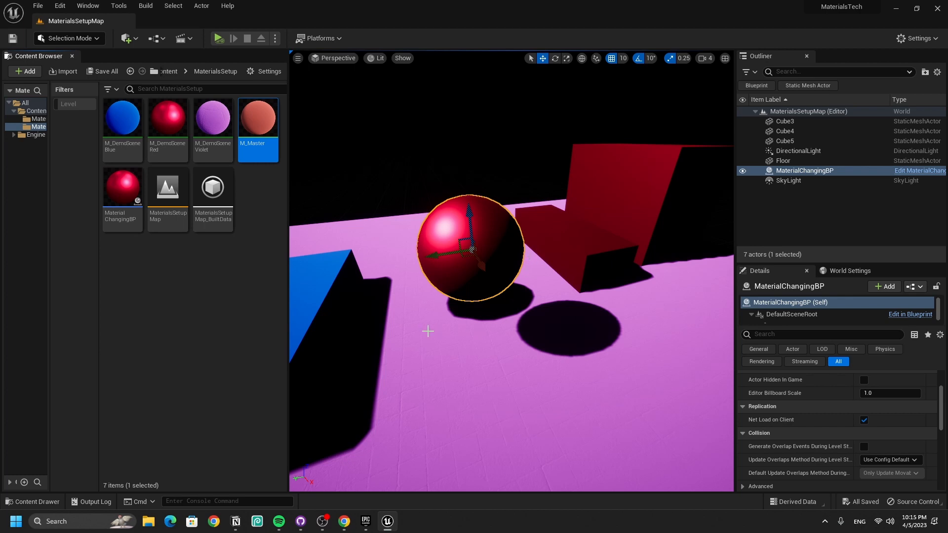
# Create a Material Parameter Collection named UniversalMatCollection in the MaterialsSetup folder
pyautogui.rightClick(183, 283)
pyautogui.click(137, 319)
pyautogui.rightClick(206, 271)
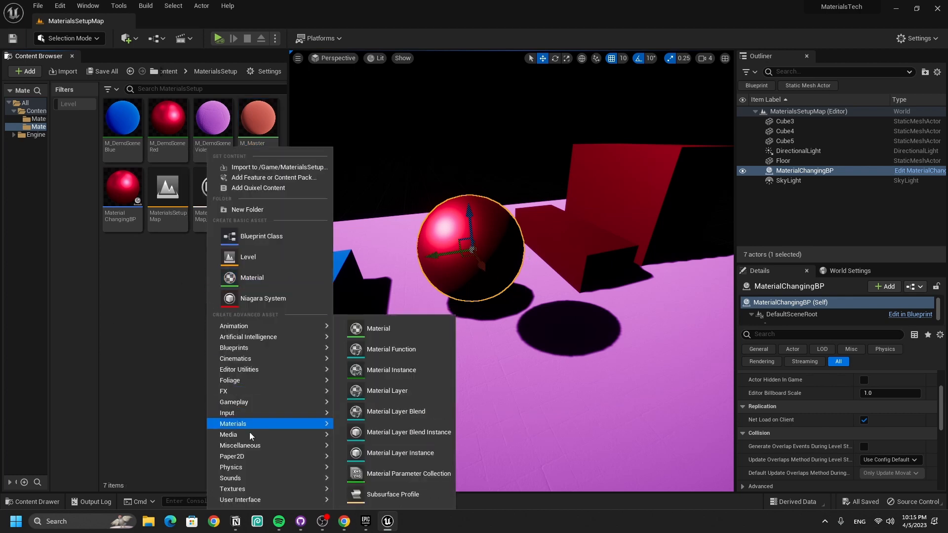
pyautogui.moveTo(251, 445)
pyautogui.moveTo(251, 425)
pyautogui.click(426, 476)
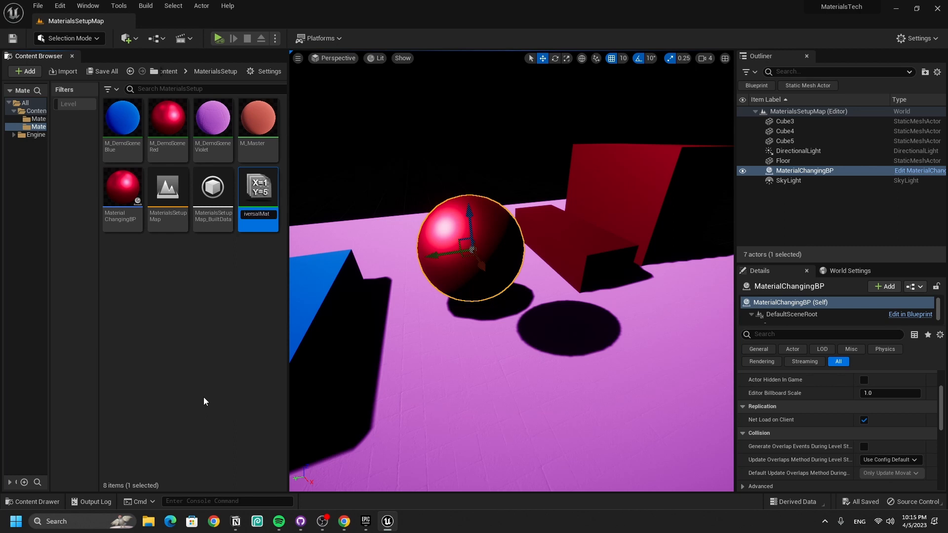
pyautogui.write('UniversalMatCollection')
pyautogui.press('Return')
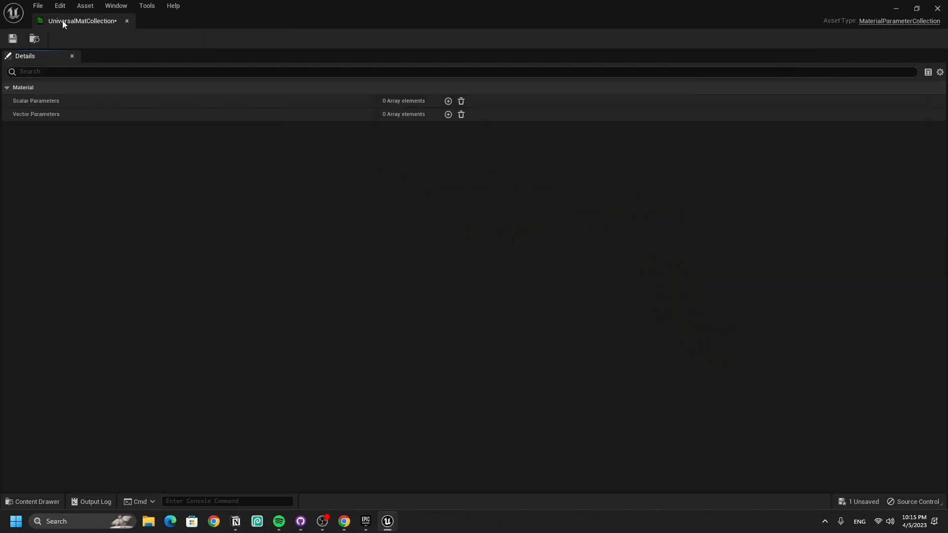
# Add a scalar parameter named BlendingAlpha with default value 1.0 to UniversalMatCollection and save the collection
pyautogui.click(18, 38)
pyautogui.click(448, 102)
pyautogui.click(16, 115)
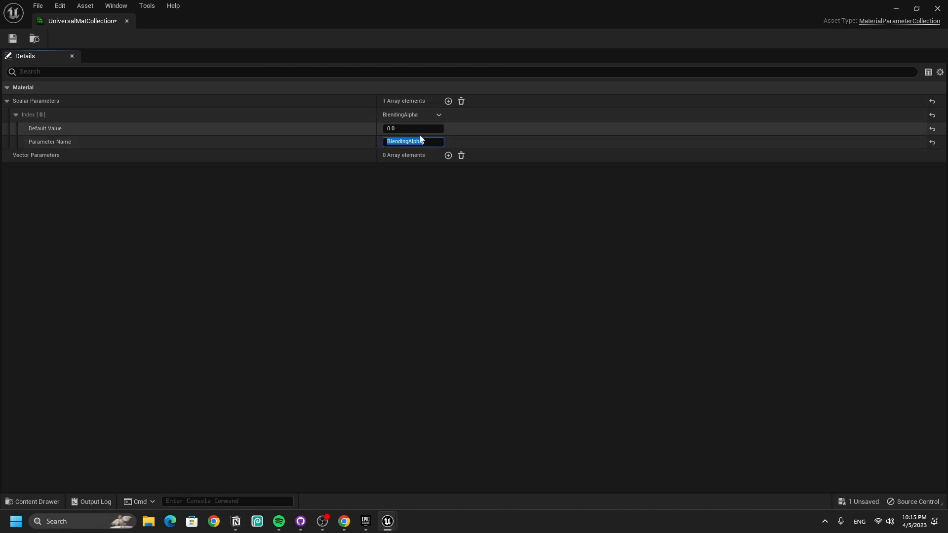
pyautogui.press('Return')
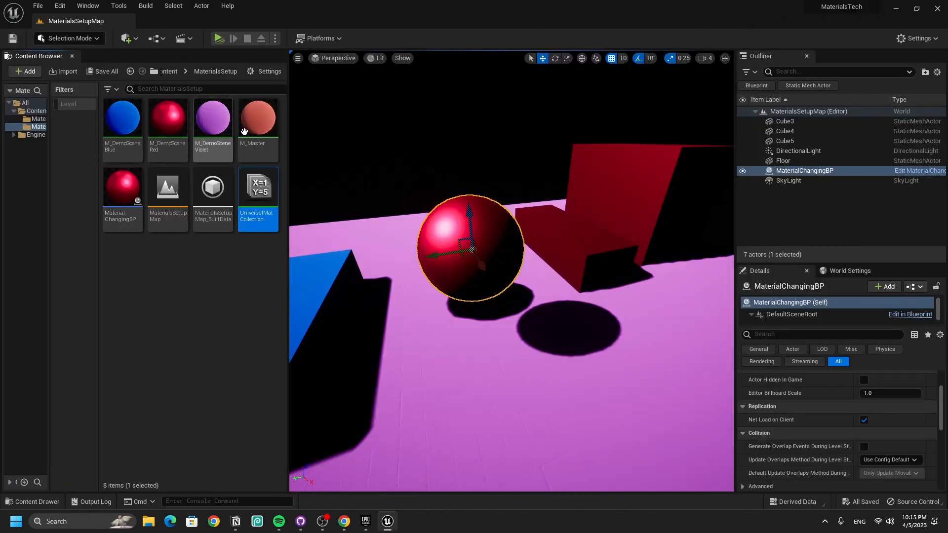
# Open M_Master beside the level editor and delete the ColorAlpha parameter node from its graph
pyautogui.doubleClick(258, 118)
pyautogui.moveTo(490, 20); pyautogui.dragTo(947, 182)
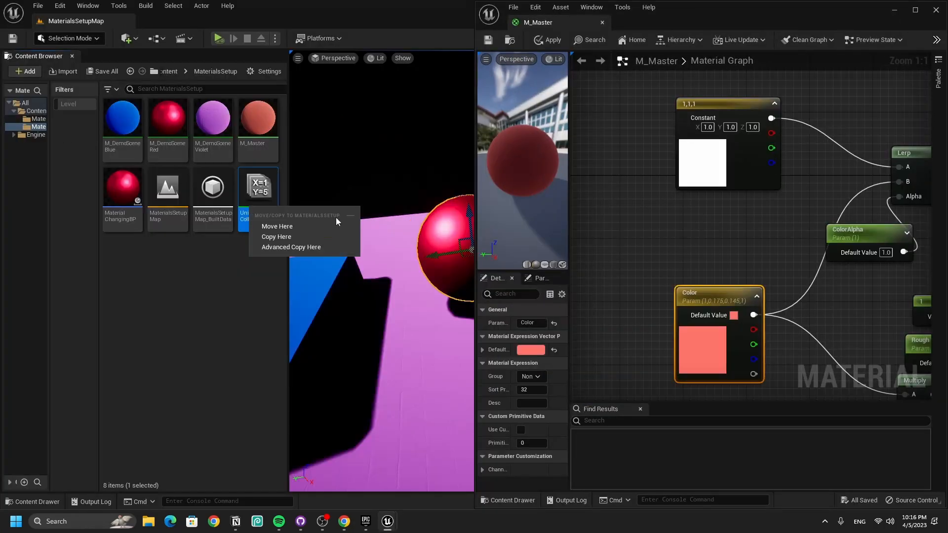
pyautogui.moveTo(758, 250); pyautogui.dragTo(734, 227, button='right')
pyautogui.moveTo(850, 267); pyautogui.dragTo(786, 257, button='right')
pyautogui.moveTo(768, 215); pyautogui.dragTo(721, 215)
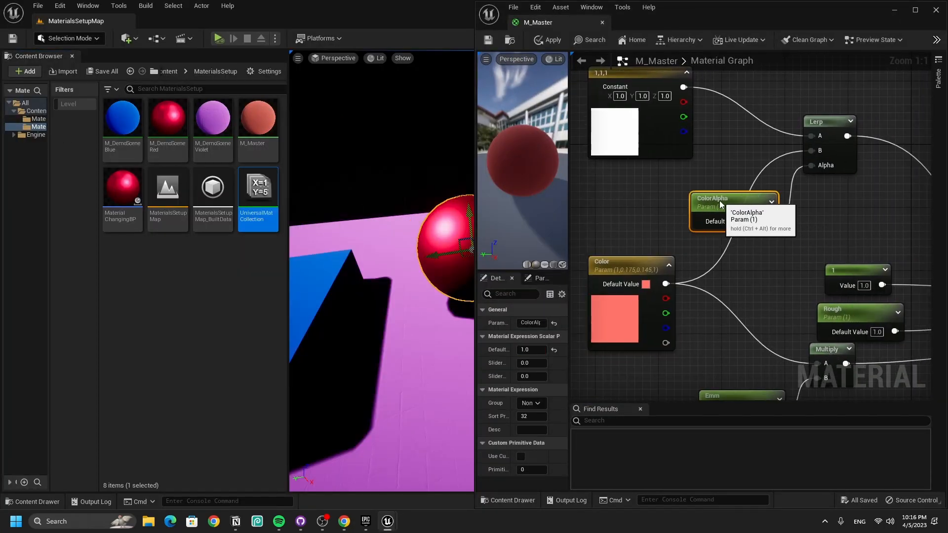
pyautogui.press('Delete')
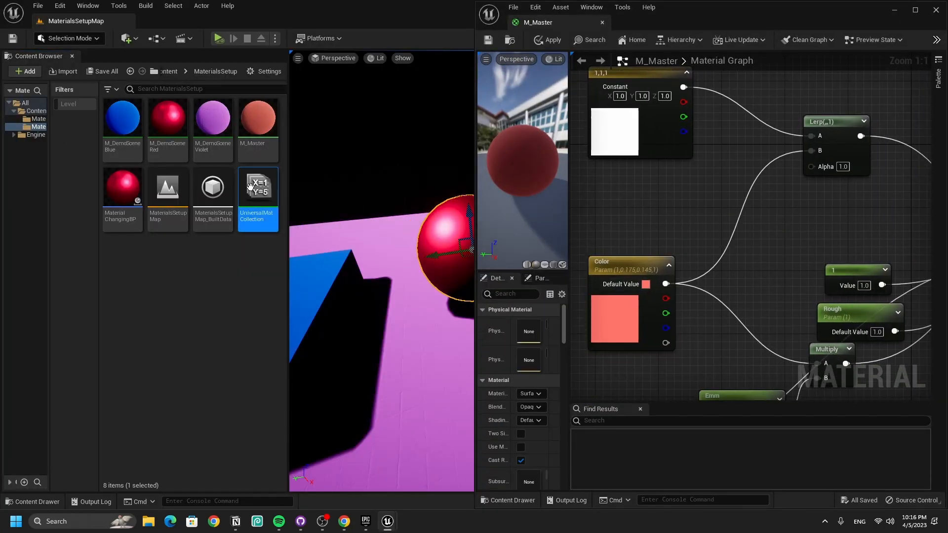
# Add a UniversalMatCollection parameter node to M_Master, set it to BlendingAlpha, and connect it to the Lerp's Alpha
pyautogui.moveTo(258, 198); pyautogui.dragTo(618, 174)
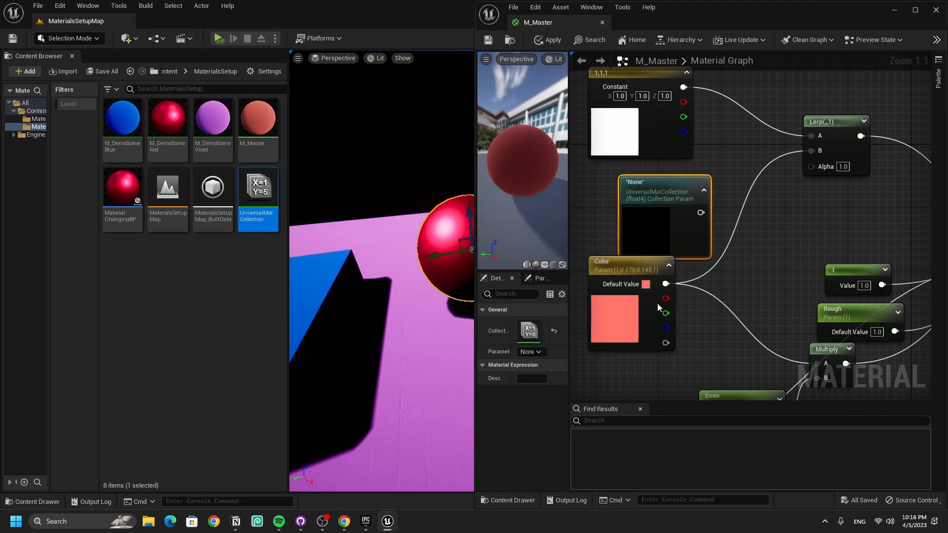
pyautogui.moveTo(672, 214); pyautogui.dragTo(718, 207)
pyautogui.click(526, 352)
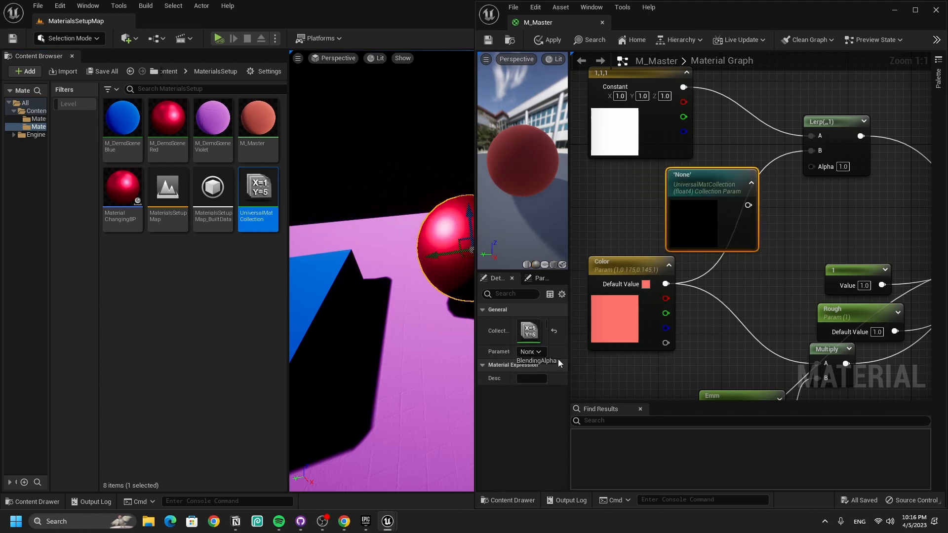
pyautogui.click(537, 360)
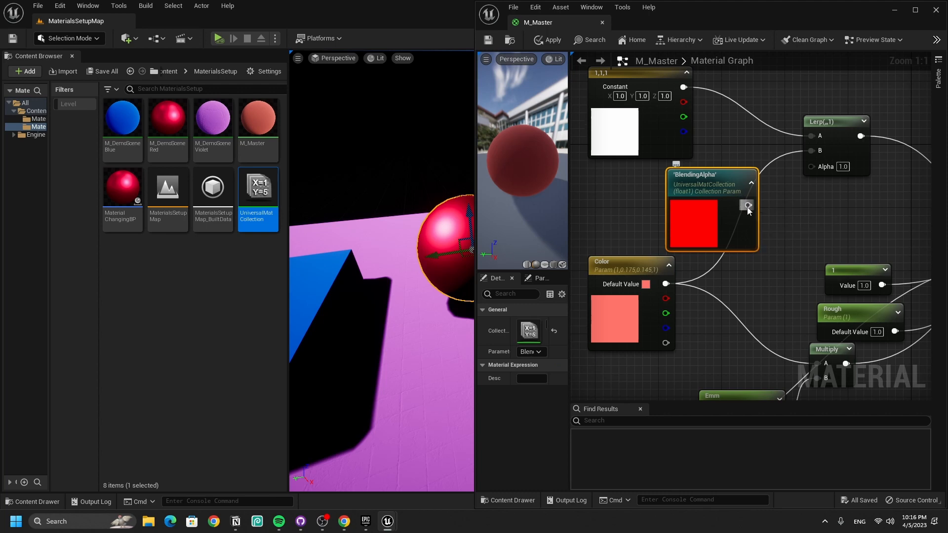
pyautogui.moveTo(748, 205); pyautogui.dragTo(816, 169)
# Open UniversalMatCollection and narrow its window so that its parameters and the level viewport can be viewed side by side
pyautogui.click(211, 347)
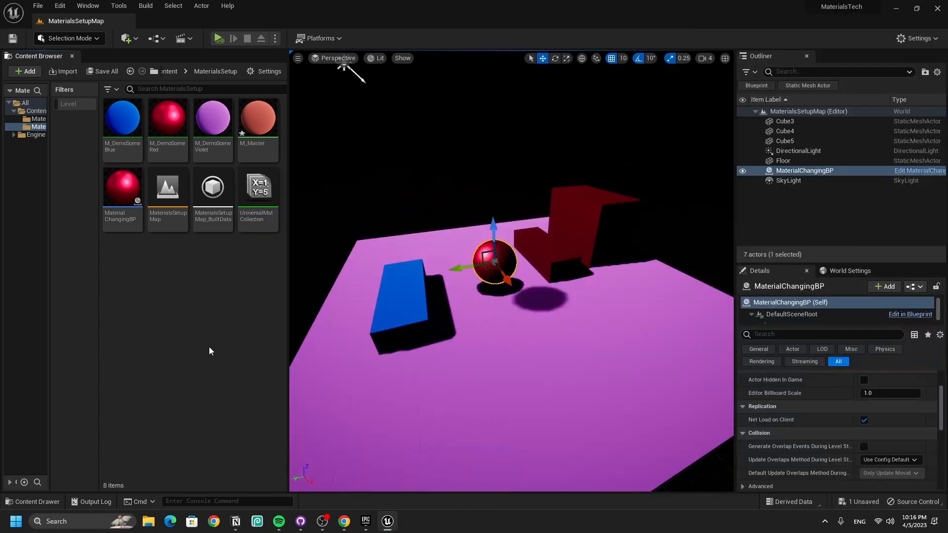
pyautogui.doubleClick(261, 194)
pyautogui.moveTo(872, 272); pyautogui.dragTo(947, 266)
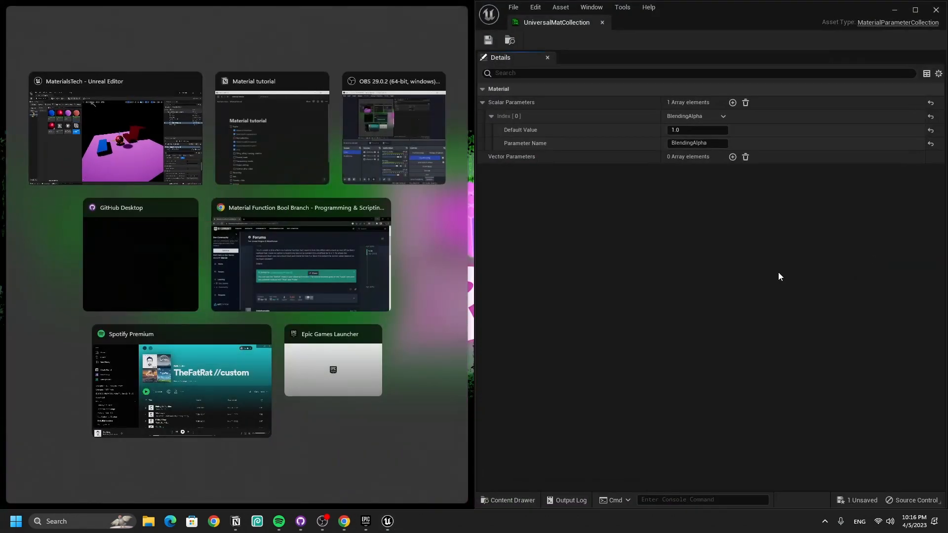
pyautogui.click(778, 274)
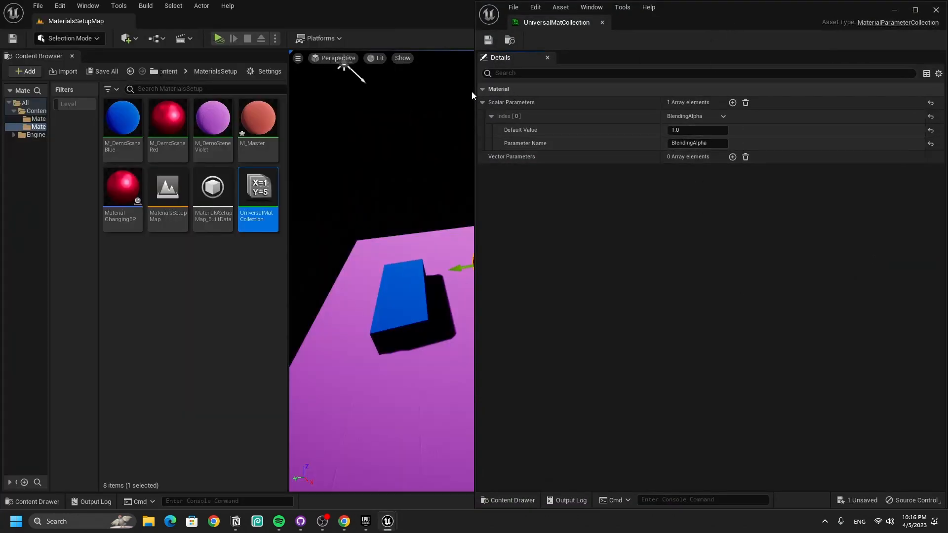
pyautogui.moveTo(475, 90); pyautogui.dragTo(754, 91)
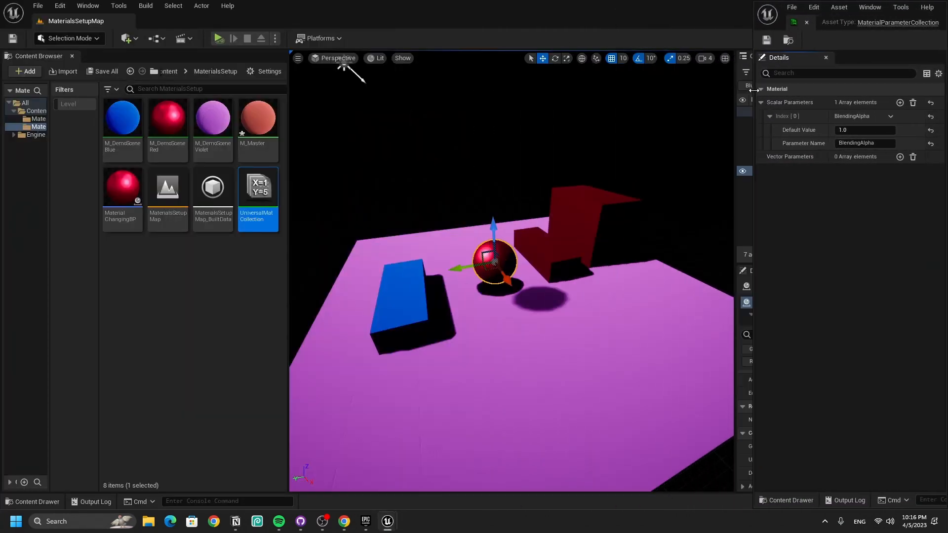
# Vary BlendingAlpha's default value between 0 and 1 to preview the level's colors, then restore it to 1
pyautogui.moveTo(880, 130)
pyautogui.mouseDown()
pyautogui.moveTo(842, 131)
pyautogui.moveTo(924, 130)
pyautogui.moveTo(865, 130)
pyautogui.mouseUp()
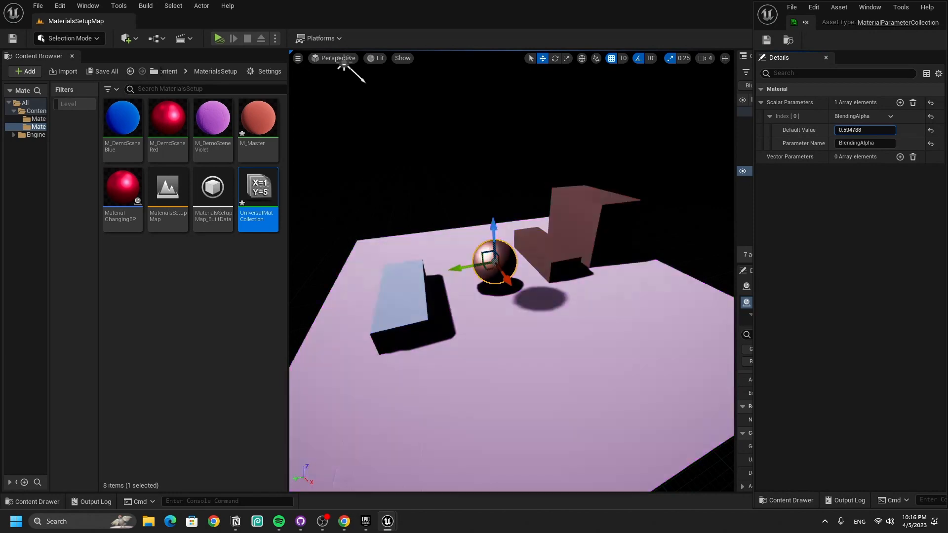
pyautogui.press('Return')
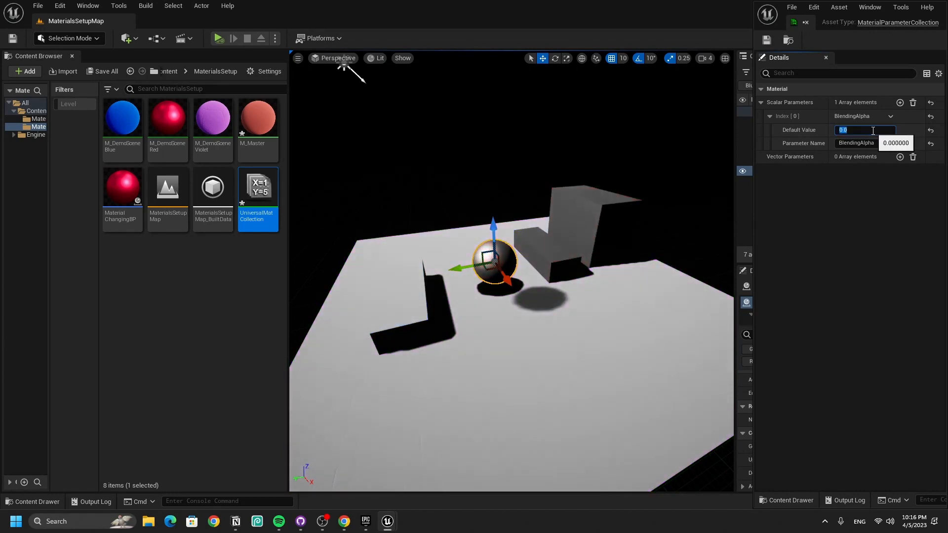
pyautogui.write('1')
pyautogui.press('Return')
pyautogui.write('0')
pyautogui.press('Return')
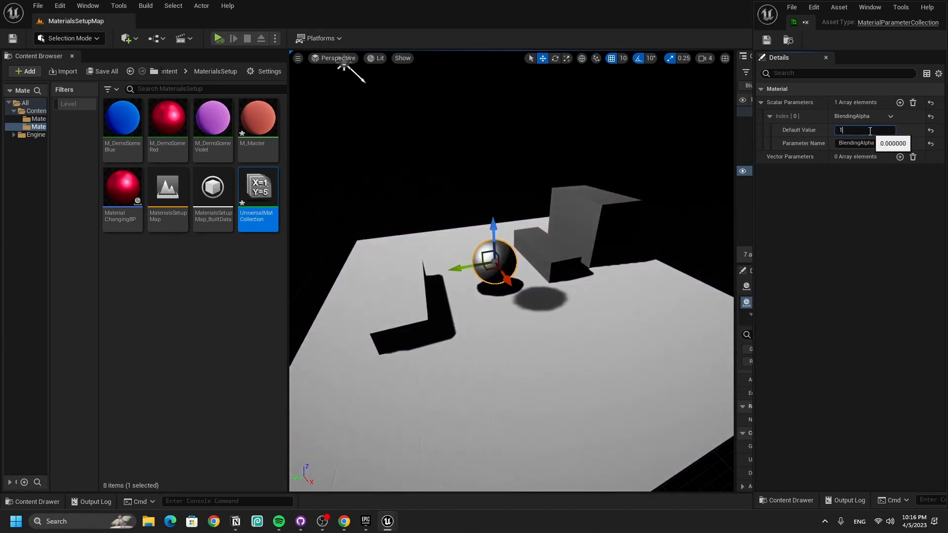
pyautogui.press('Return')
pyautogui.scroll(5, 568, 239)
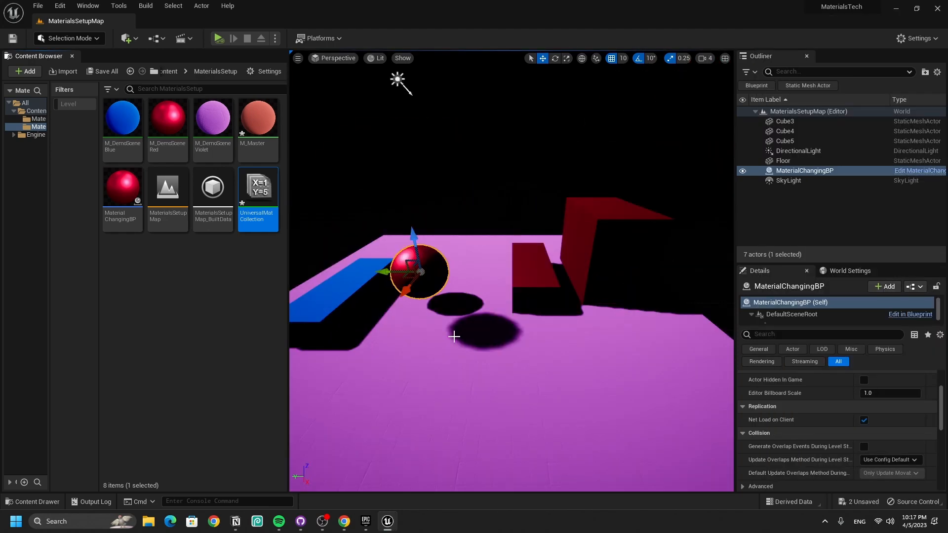
# Open MaterialChangingBP's Event Graph and delete the Set Scalar Parameter Value on Materials and Sphere nodes
pyautogui.click(921, 171)
pyautogui.moveTo(870, 286); pyautogui.dragTo(445, 1)
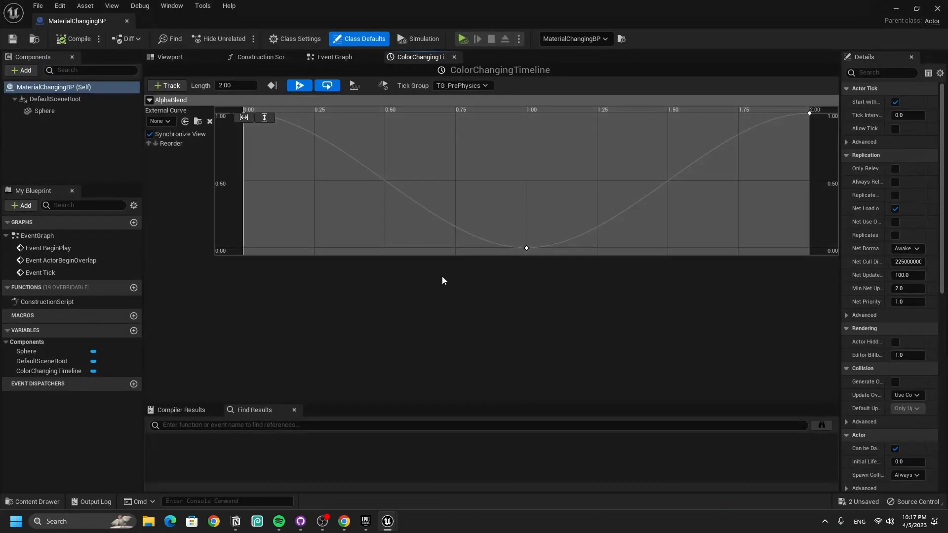
pyautogui.click(335, 56)
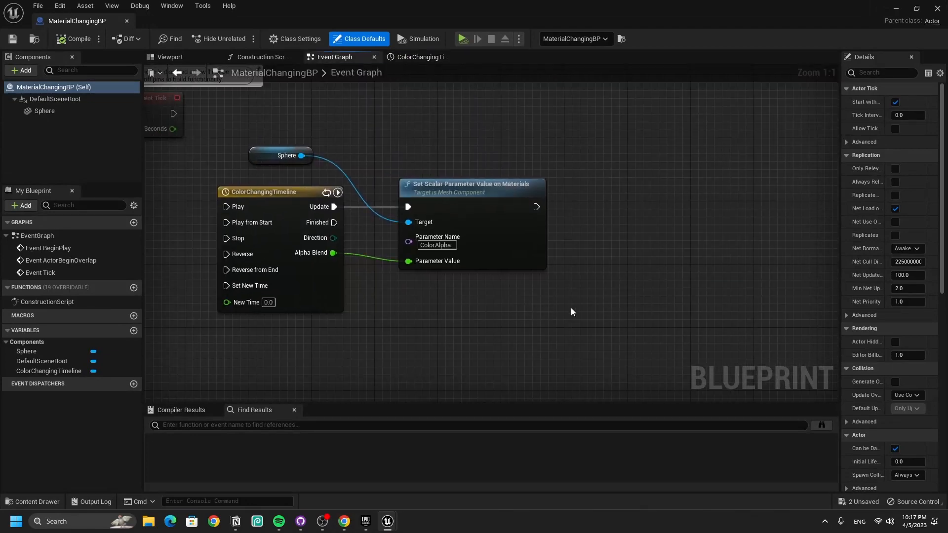
pyautogui.click(494, 222)
pyautogui.press('Delete')
pyautogui.click(282, 155)
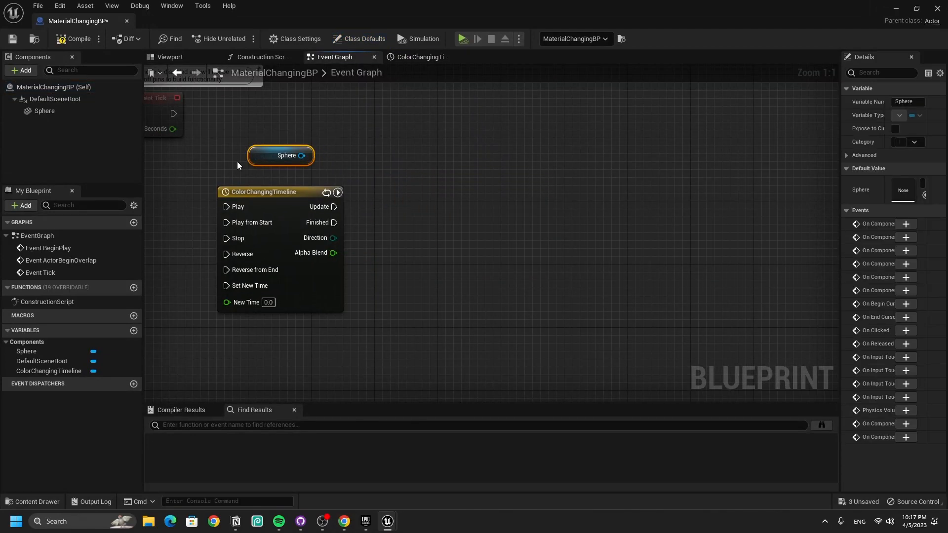
pyautogui.press('Delete')
# Add a Set Scalar Parameter Value node with Collection UniversalMatCollection and Parameter Name BlendingAlpha
pyautogui.rightClick(502, 211)
pyautogui.write('set parameter')
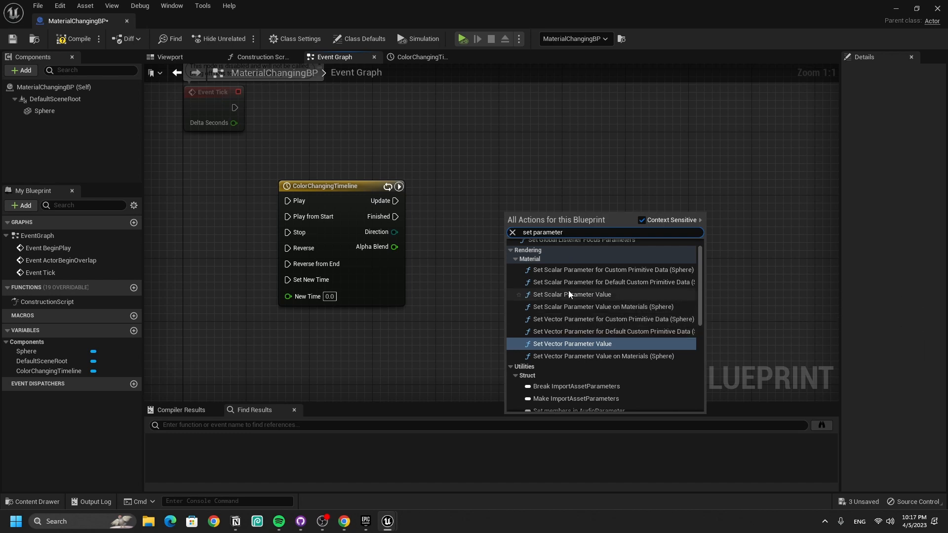
pyautogui.click(621, 297)
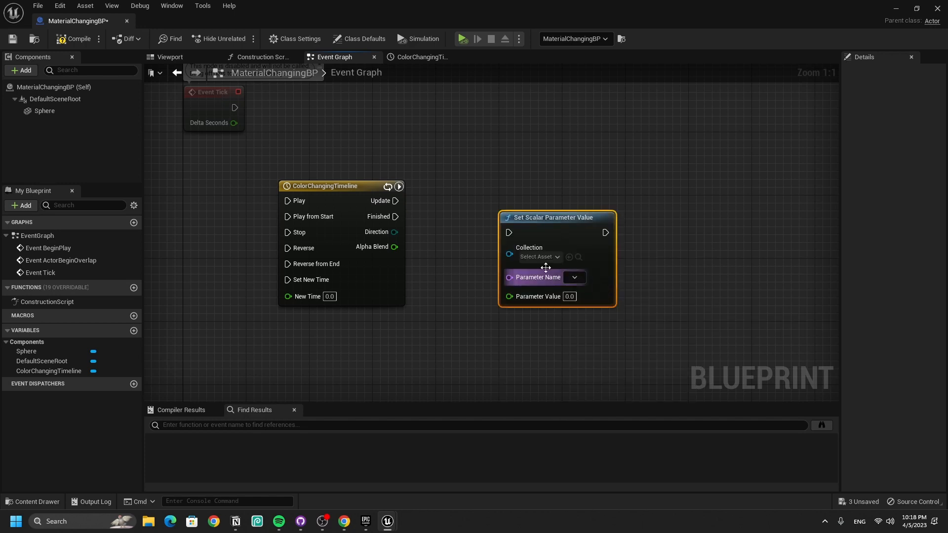
pyautogui.click(534, 256)
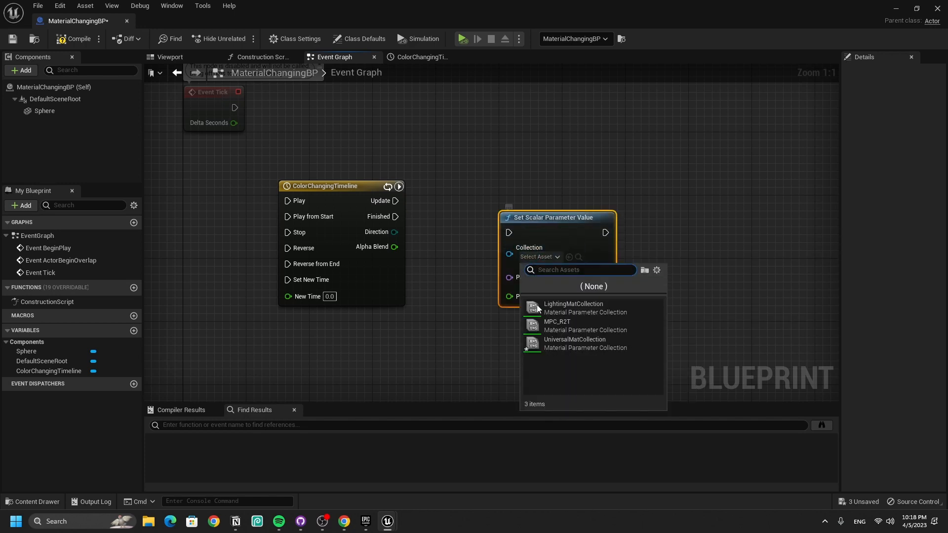
pyautogui.click(586, 343)
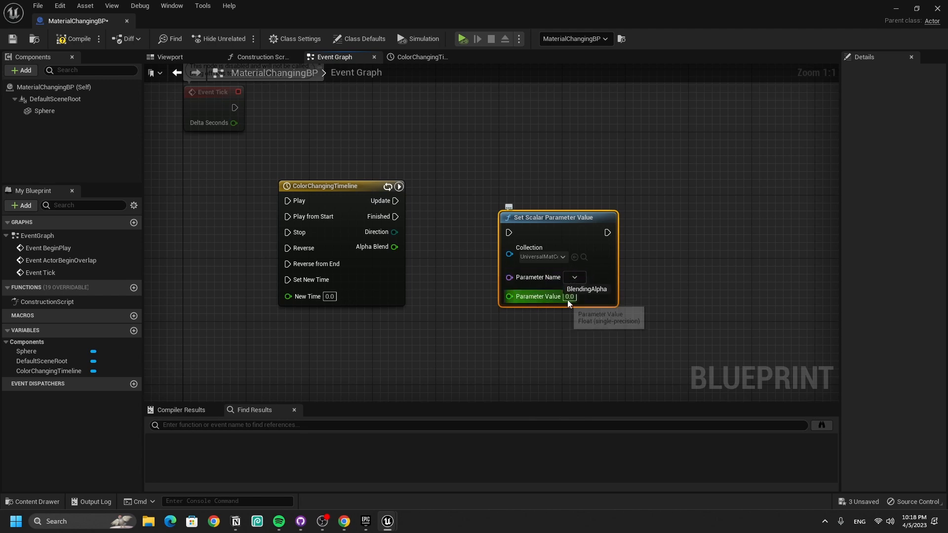
pyautogui.click(573, 290)
pyautogui.moveTo(569, 225); pyautogui.dragTo(568, 217)
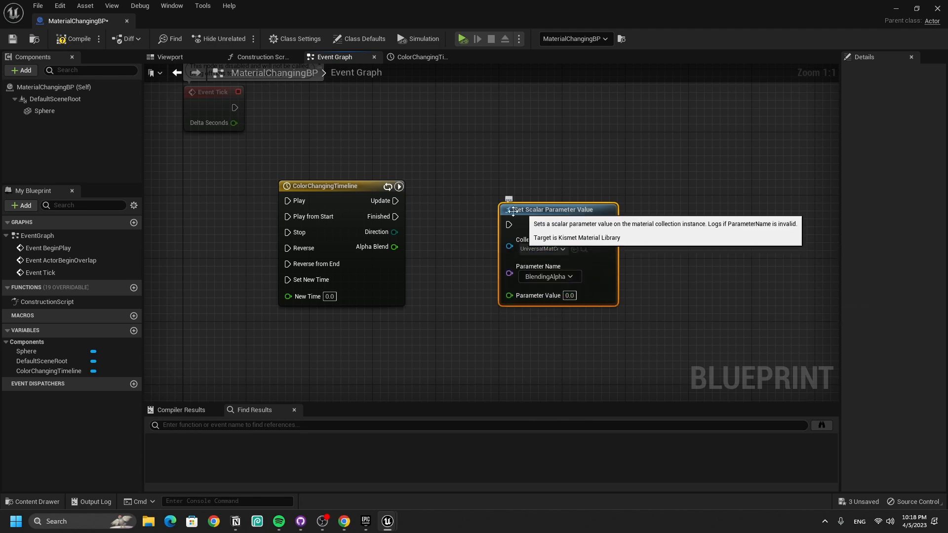
# Connect the timeline's Update output to the new node and Alpha Blend to its Parameter Value, and compile the blueprint
pyautogui.moveTo(395, 201); pyautogui.dragTo(488, 222)
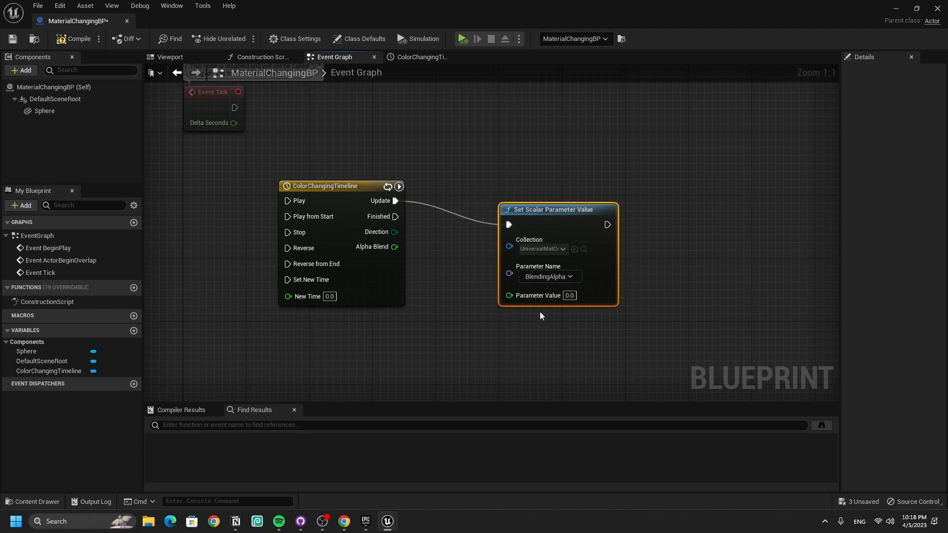
pyautogui.moveTo(509, 295); pyautogui.dragTo(395, 247)
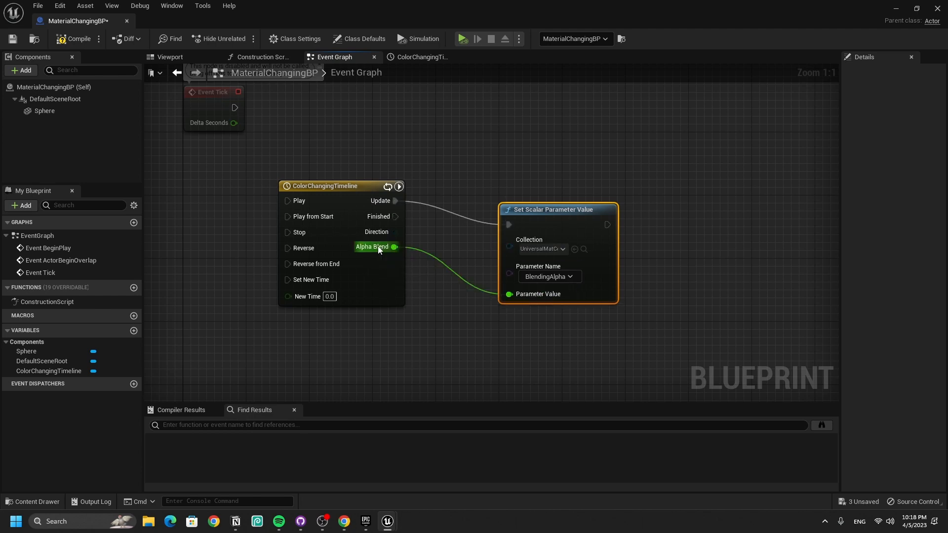
pyautogui.click(63, 45)
# Move the blueprint window aside, simulate the level, and watch how the colors of all objects blend
pyautogui.moveTo(395, 4); pyautogui.dragTo(610, 366)
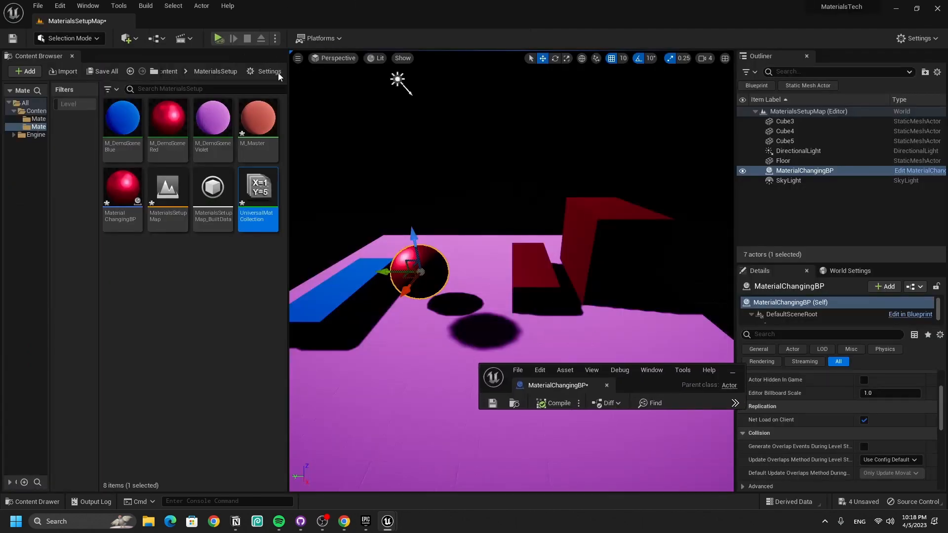
pyautogui.click(217, 38)
pyautogui.moveTo(464, 179); pyautogui.dragTo(483, 181, button='right')
pyautogui.press('w')
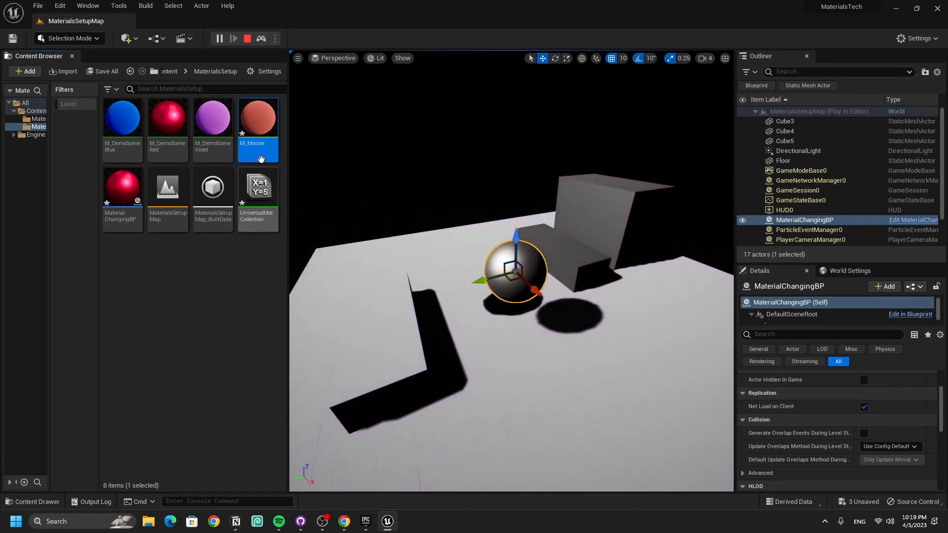
# Open M_Master beside the running simulation and slightly reposition the white Constant node that feeds the Lerp's A input
pyautogui.doubleClick(258, 143)
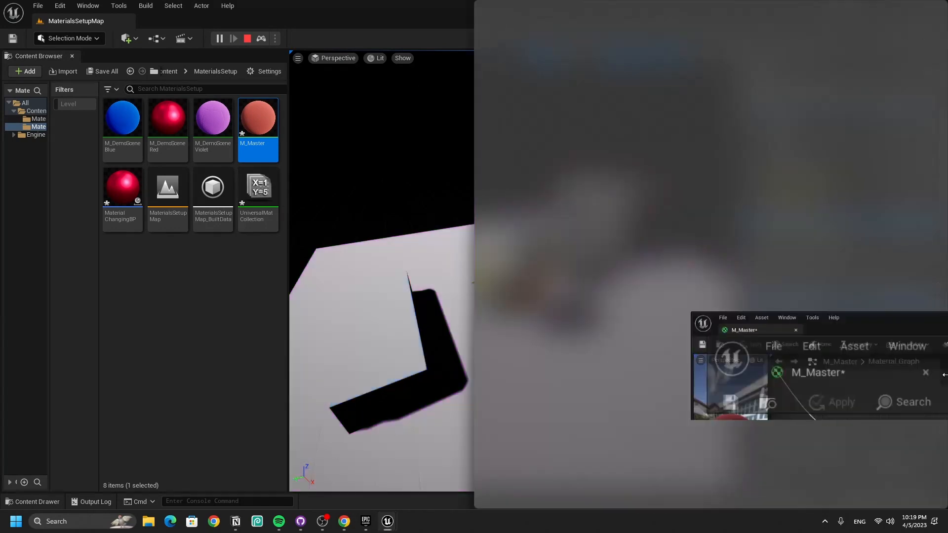
pyautogui.scroll(-1, 765, 334)
pyautogui.moveTo(639, 289); pyautogui.dragTo(832, 337, button='right')
pyautogui.scroll(1, 750, 329)
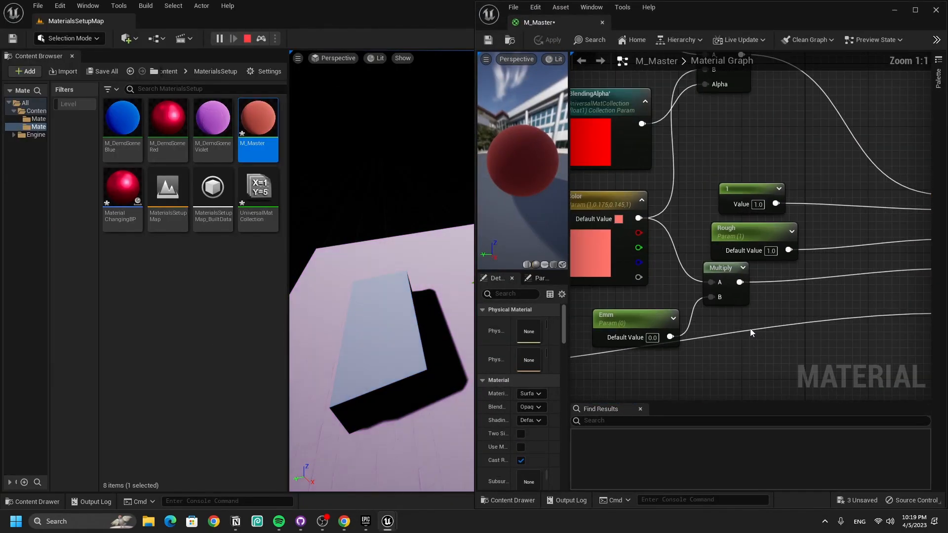
pyautogui.moveTo(705, 256); pyautogui.dragTo(703, 362, button='right')
pyautogui.moveTo(682, 320); pyautogui.dragTo(783, 396, button='right')
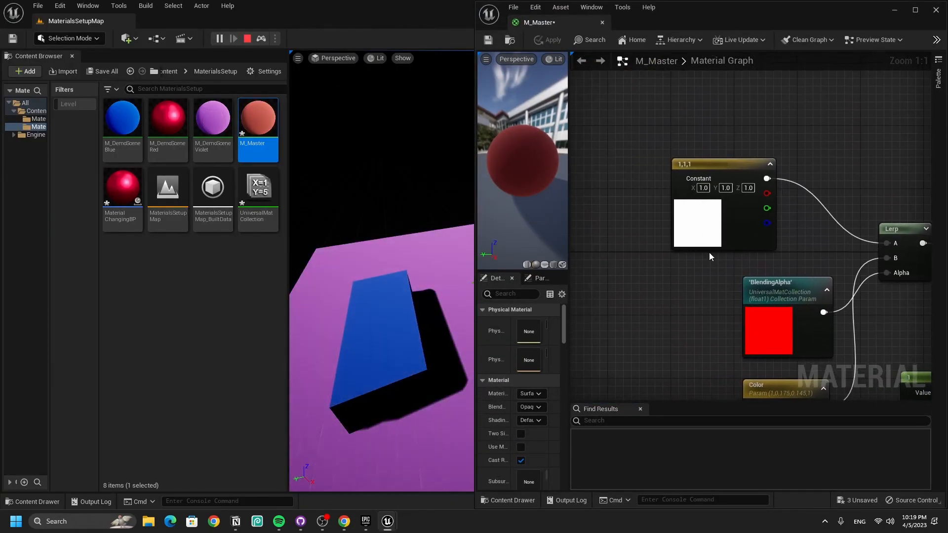
pyautogui.click(712, 239)
pyautogui.moveTo(711, 239); pyautogui.dragTo(719, 232)
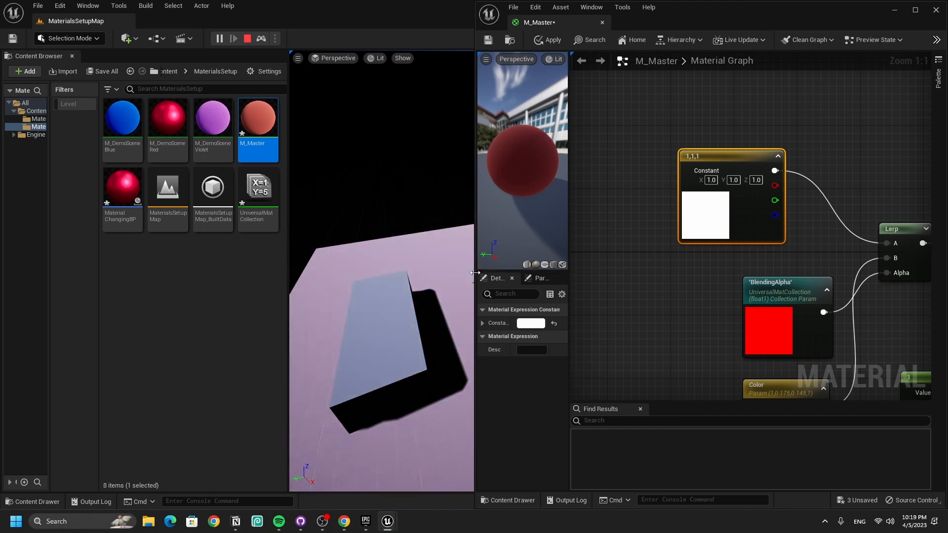
# Examine the 1,1,1 constant and Color parameter nodes of M_Master alongside the running scene and its material instances
pyautogui.moveTo(475, 273); pyautogui.dragTo(640, 273)
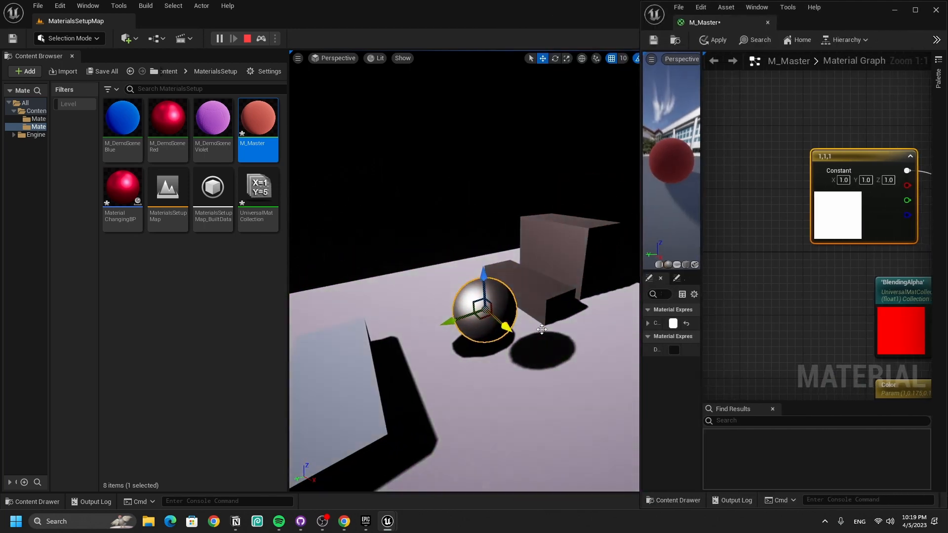
pyautogui.moveTo(906, 330); pyautogui.dragTo(832, 262, button='right')
pyautogui.moveTo(824, 254); pyautogui.dragTo(766, 229)
pyautogui.moveTo(825, 295); pyautogui.dragTo(790, 214, button='right')
pyautogui.moveTo(804, 296); pyautogui.dragTo(795, 280)
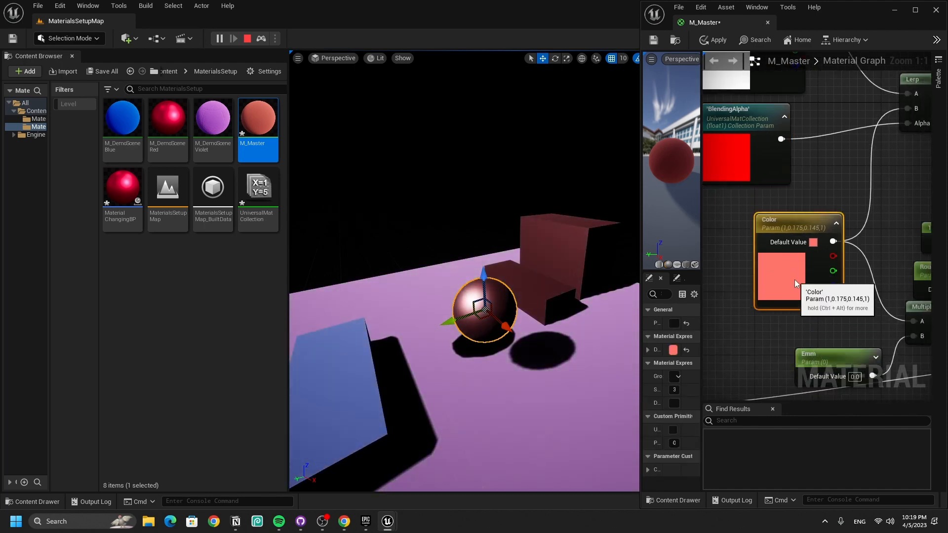
pyautogui.click(543, 241)
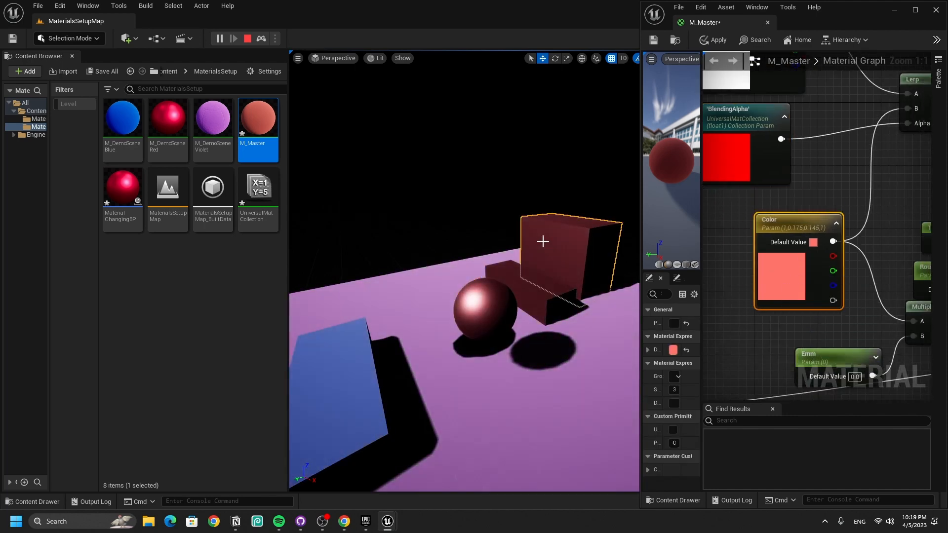
pyautogui.click(122, 121)
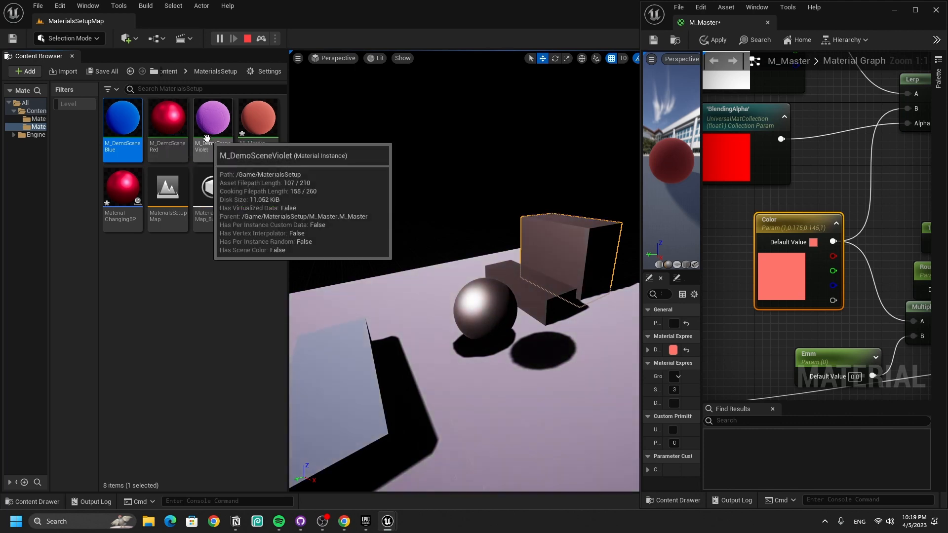
pyautogui.moveTo(757, 194); pyautogui.dragTo(832, 304, button='right')
pyautogui.click(835, 119)
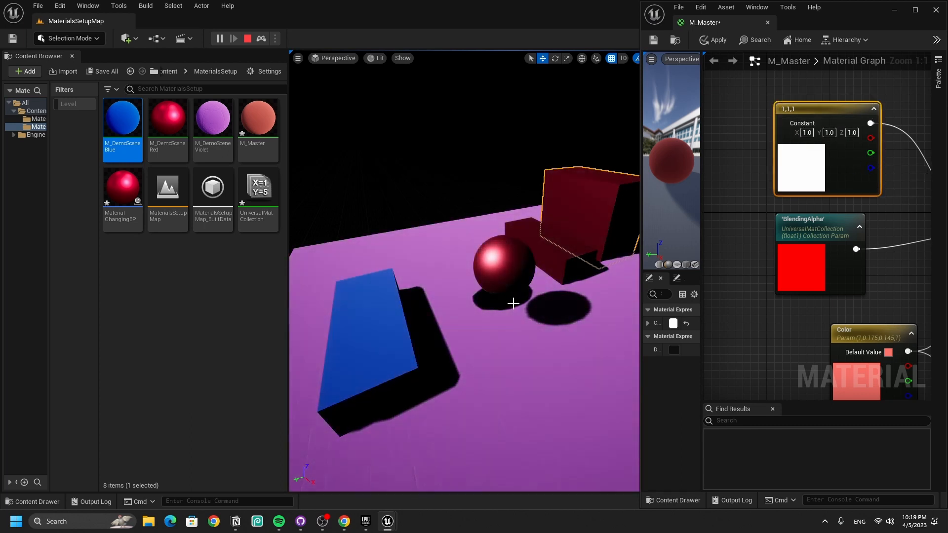
pyautogui.click(168, 136)
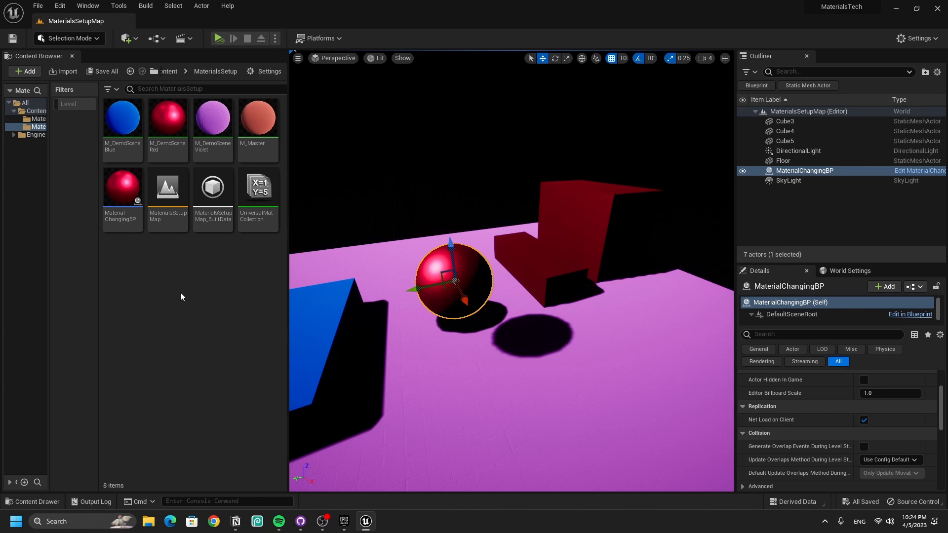
# Create a new material named TransparentMaster in the MaterialsSetup folder
pyautogui.rightClick(213, 274)
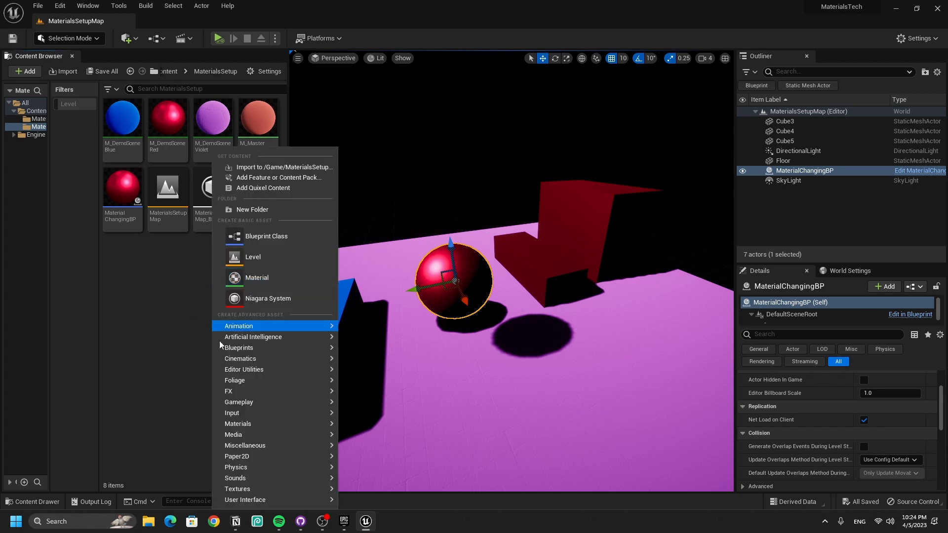
pyautogui.click(264, 277)
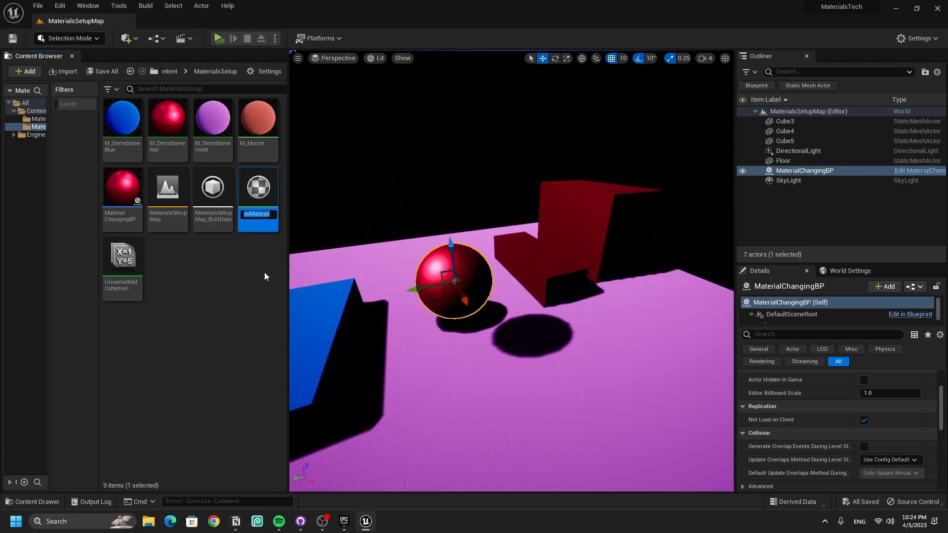
pyautogui.press('BackSpace')
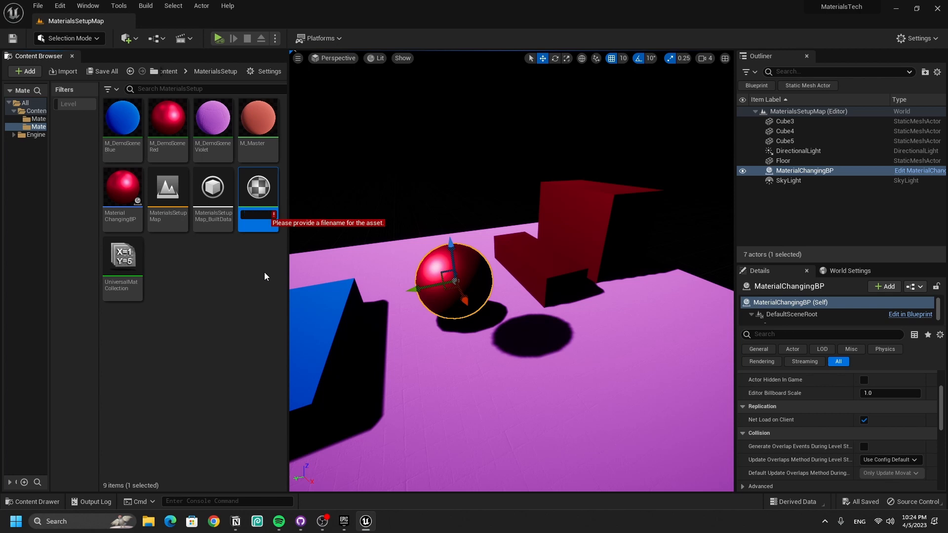
pyautogui.write('TransparentMaster')
# Add a plane shape to the level and stand it up above the floor near the red sphere
pyautogui.click(128, 38)
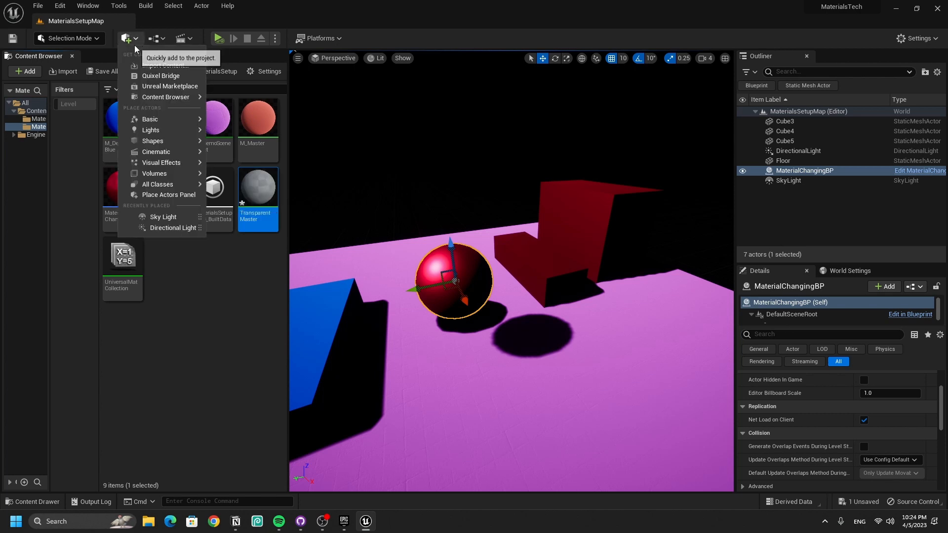
pyautogui.moveTo(168, 129)
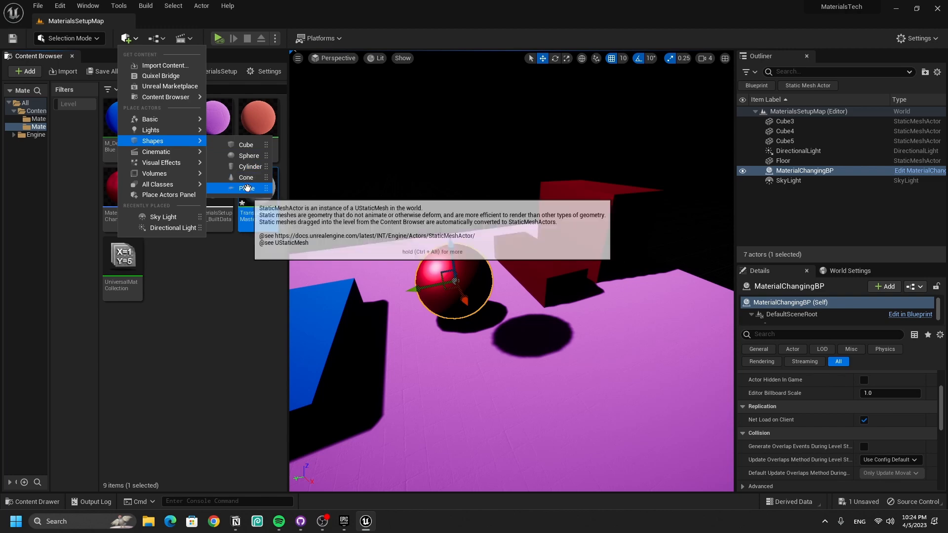
pyautogui.click(252, 188)
pyautogui.moveTo(495, 247); pyautogui.dragTo(495, 248, button='right')
pyautogui.moveTo(443, 279); pyautogui.dragTo(531, 380)
pyautogui.moveTo(493, 334); pyautogui.dragTo(487, 237)
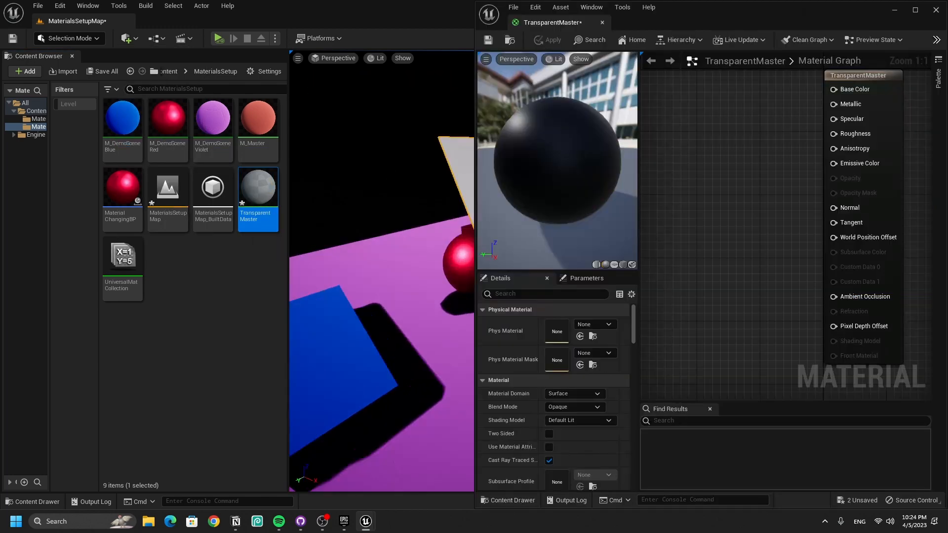
# Switch the level viewport to the Shader Complexity view mode and frame the plane with the surrounding geometry
pyautogui.moveTo(351, 153); pyautogui.dragTo(352, 154, button='right')
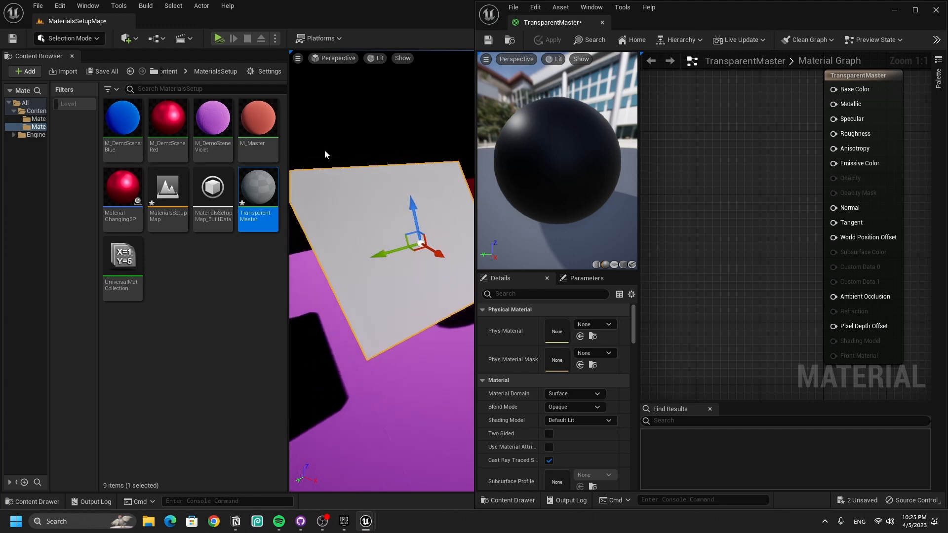
pyautogui.moveTo(286, 94); pyautogui.dragTo(186, 94)
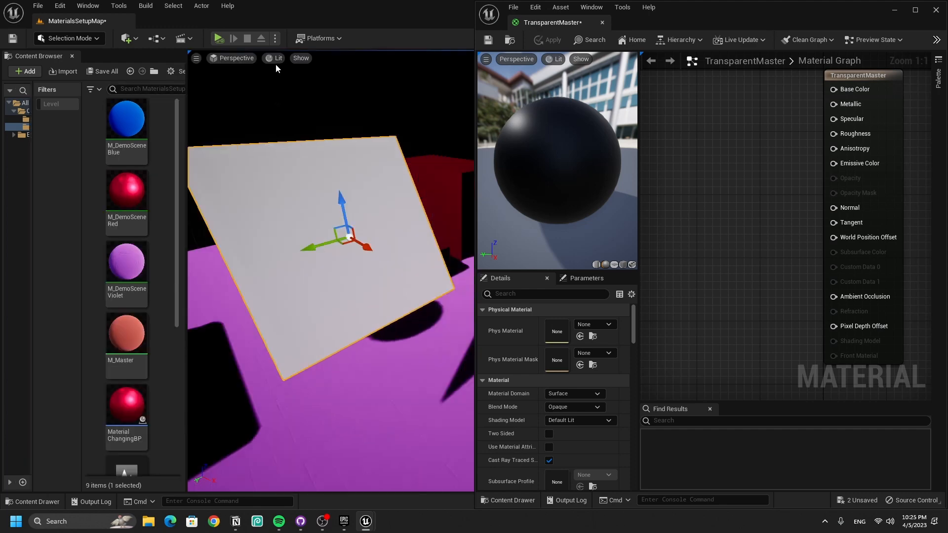
pyautogui.click(274, 58)
pyautogui.moveTo(324, 245)
pyautogui.moveTo(351, 180)
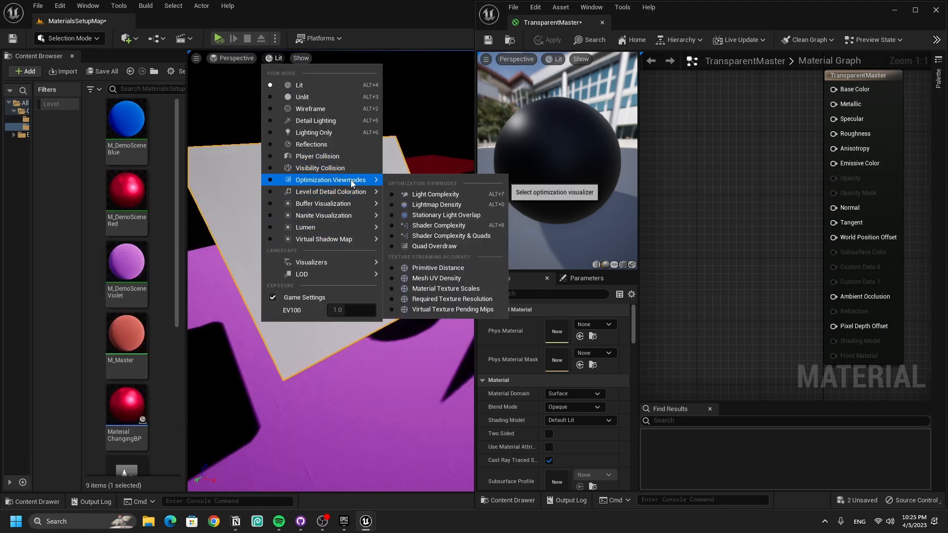
pyautogui.click(440, 225)
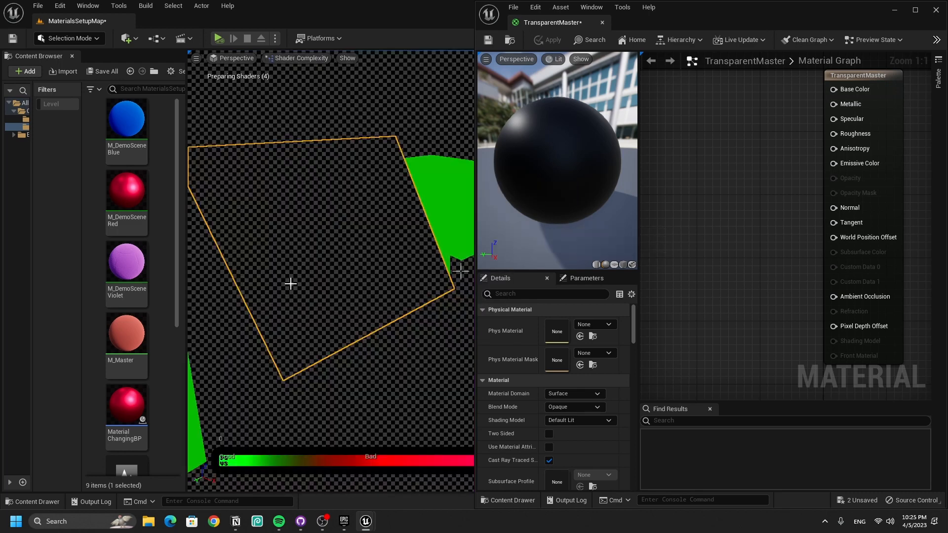
pyautogui.moveTo(339, 308); pyautogui.dragTo(322, 301, button='right')
pyautogui.scroll(3, 359, 336)
pyautogui.moveTo(359, 333)
pyautogui.mouseDown(button='right')
pyautogui.moveTo(395, 332)
pyautogui.moveTo(405, 307)
pyautogui.moveTo(439, 321)
pyautogui.moveTo(356, 346)
pyautogui.moveTo(374, 320)
pyautogui.mouseUp(button='right')
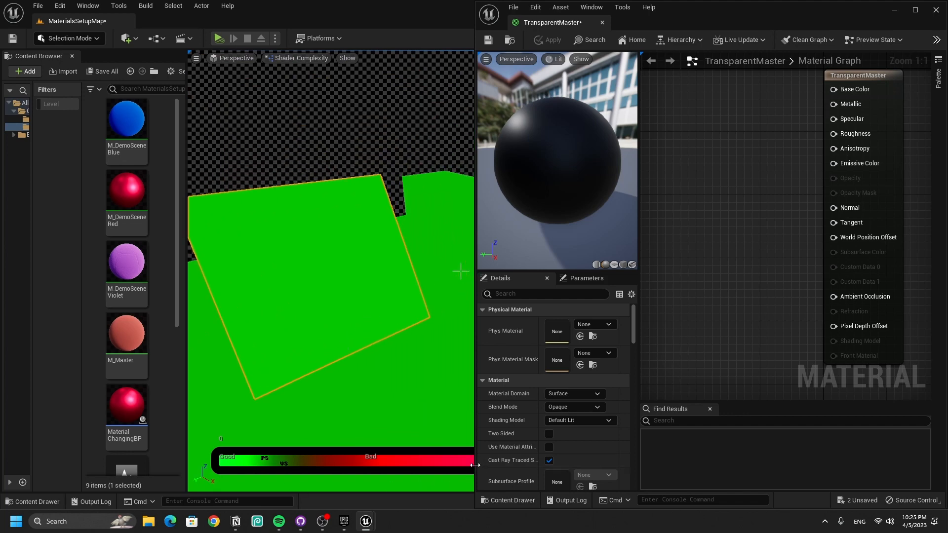
# Turn on Platform Stats and Stats for TransparentMaster and check the base pass and vertex shader instruction counts
pyautogui.moveTo(475, 469); pyautogui.dragTo(610, 457)
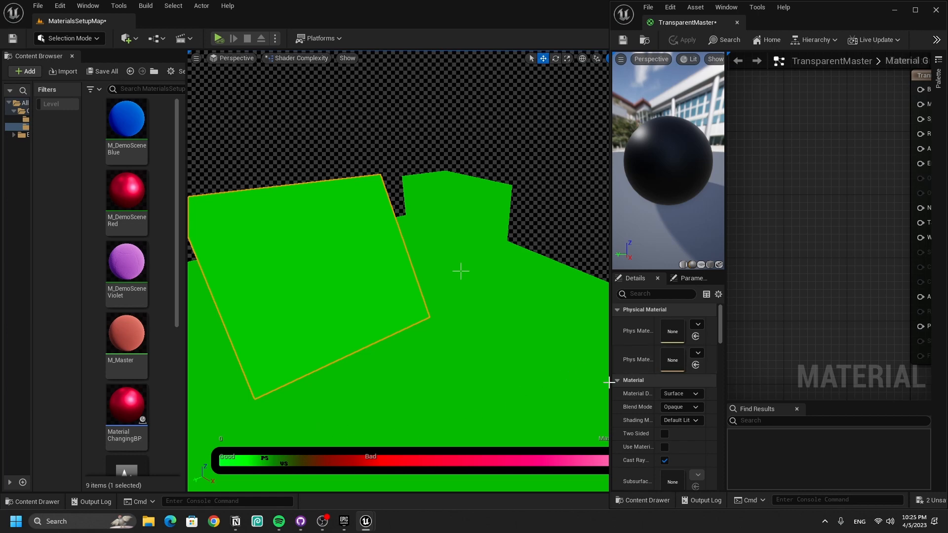
pyautogui.moveTo(609, 380); pyautogui.dragTo(424, 381)
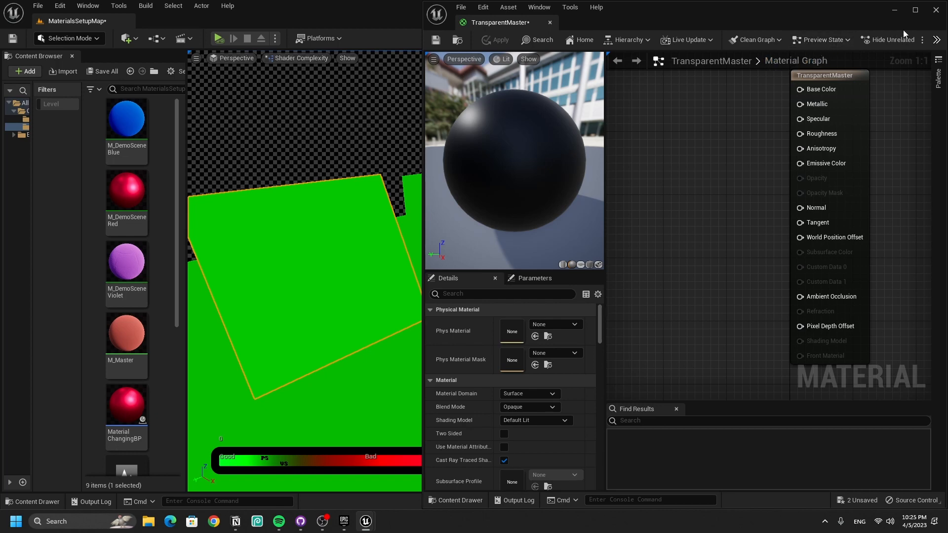
pyautogui.click(937, 39)
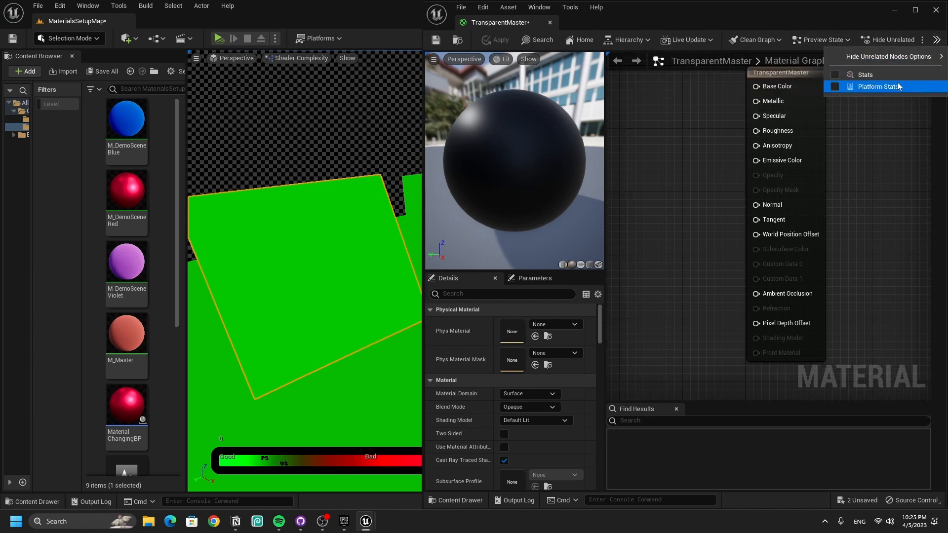
pyautogui.click(859, 88)
pyautogui.click(937, 39)
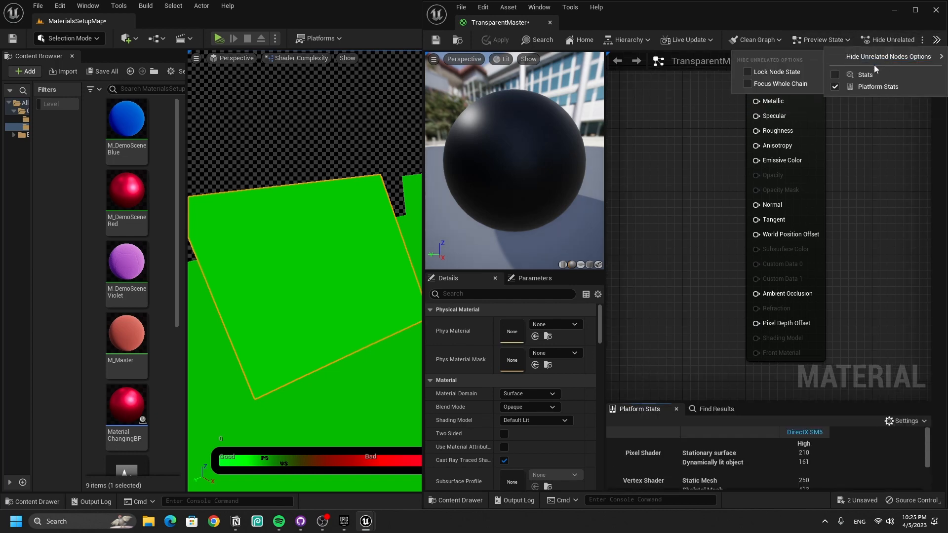
pyautogui.click(859, 73)
pyautogui.click(683, 432)
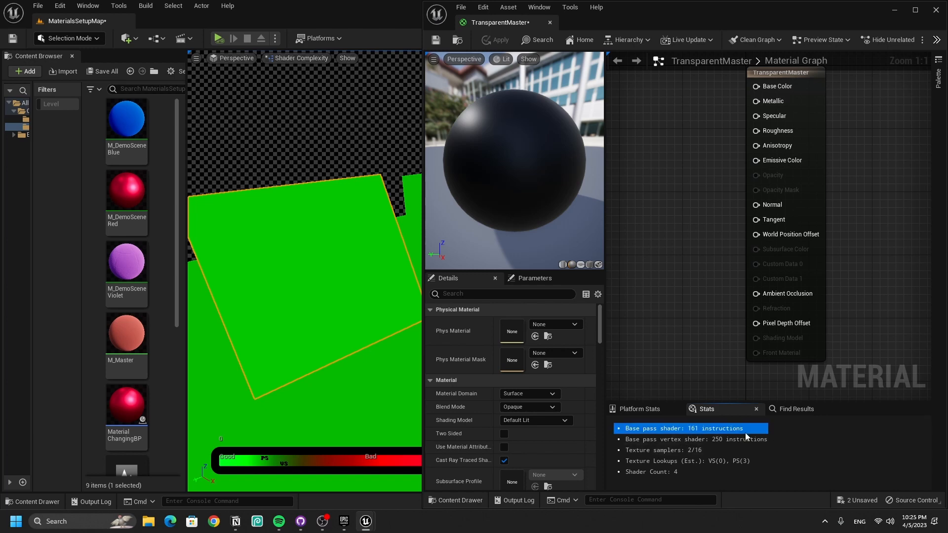
pyautogui.click(716, 441)
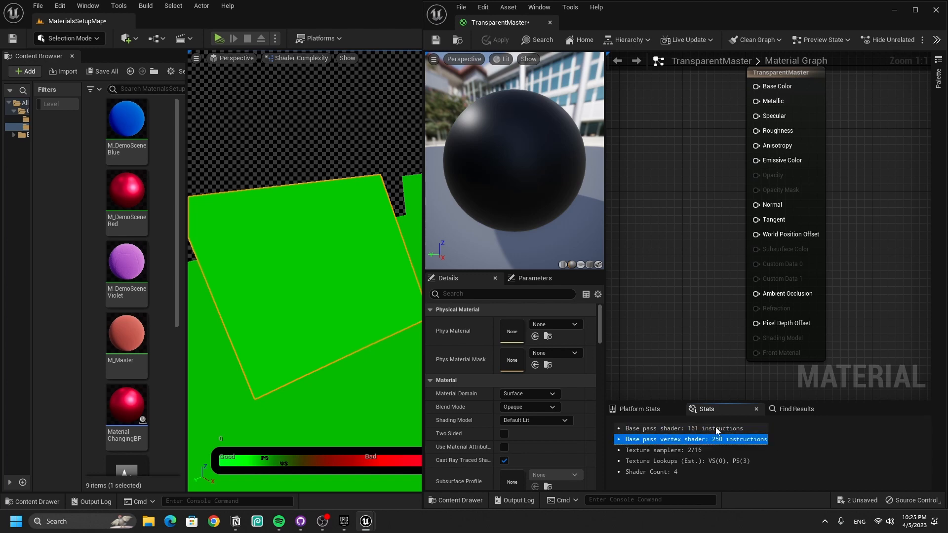
# Add a three-value constant with a yellow-green colour (0.673, 0.734, 0.176) and connect it to TransparentMaster's Base Color
pyautogui.moveTo(708, 224); pyautogui.dragTo(705, 296, button='right')
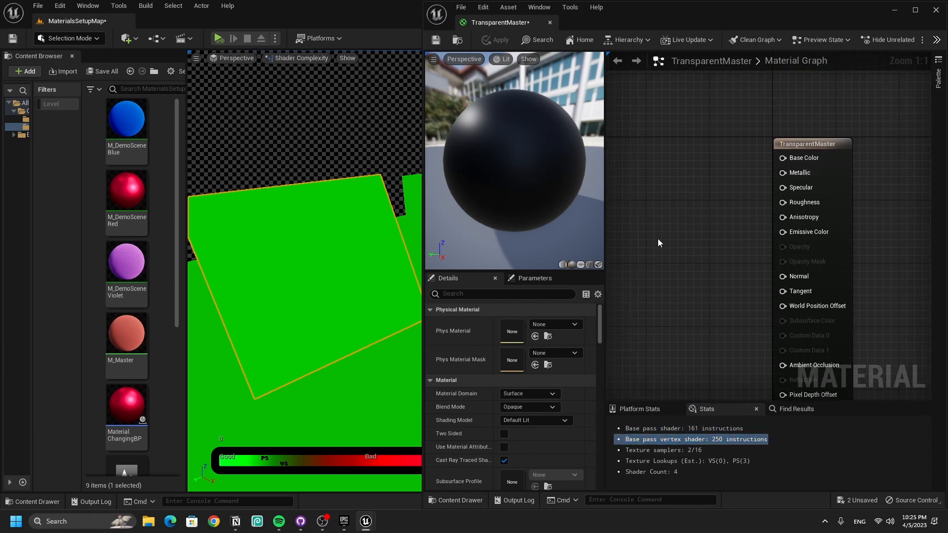
pyautogui.moveTo(687, 265); pyautogui.dragTo(691, 249, button='right')
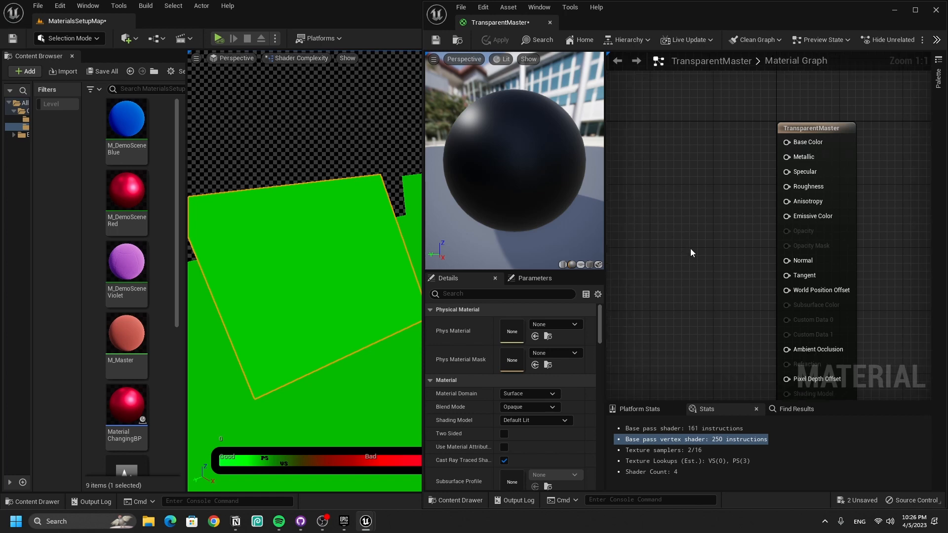
pyautogui.press('3')
pyautogui.click(656, 167)
pyautogui.moveTo(694, 172); pyautogui.dragTo(657, 143)
pyautogui.doubleClick(650, 203)
pyautogui.click(664, 305)
pyautogui.click(665, 491)
pyautogui.moveTo(766, 156); pyautogui.dragTo(793, 143)
# Set TransparentMaster's shading model to Unlit and connect the yellow-green constant to Emissive Color
pyautogui.click(530, 407)
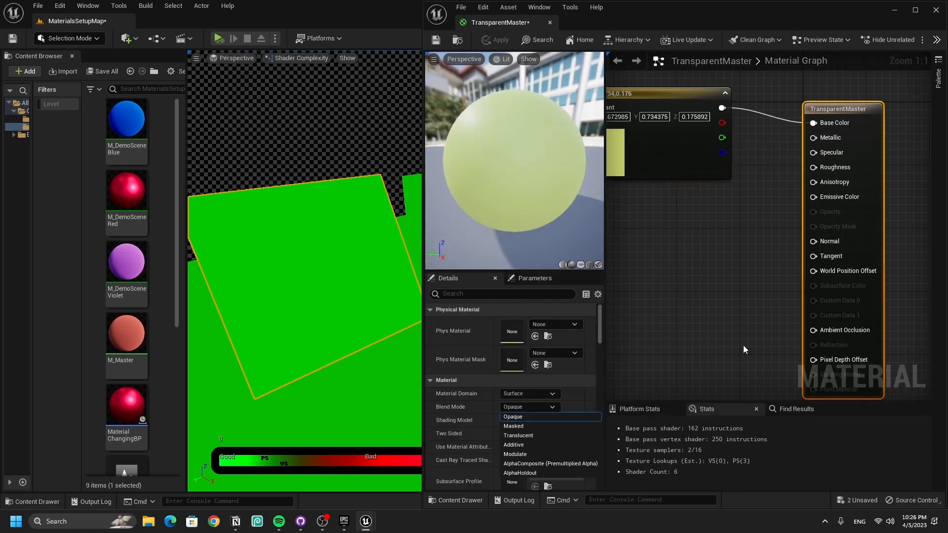
pyautogui.click(743, 345)
pyautogui.click(547, 421)
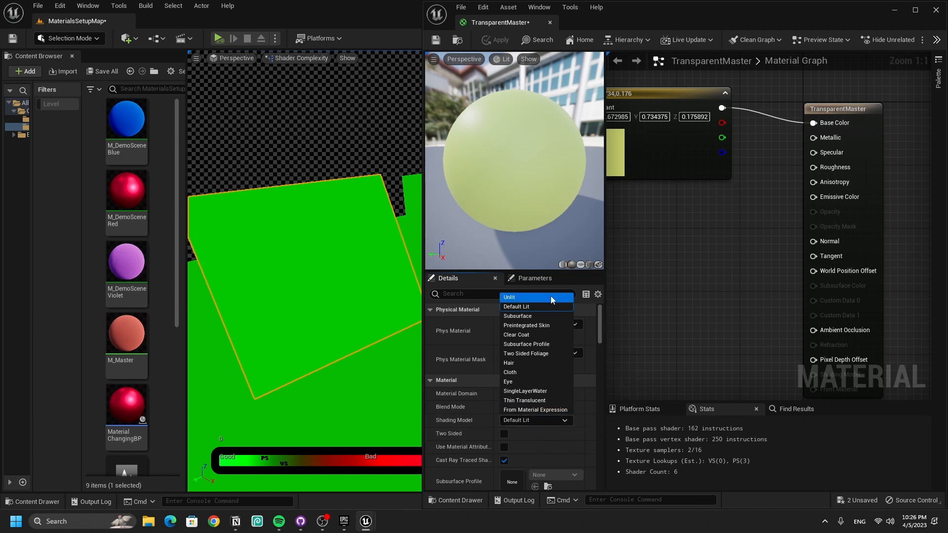
pyautogui.click(518, 309)
pyautogui.click(557, 420)
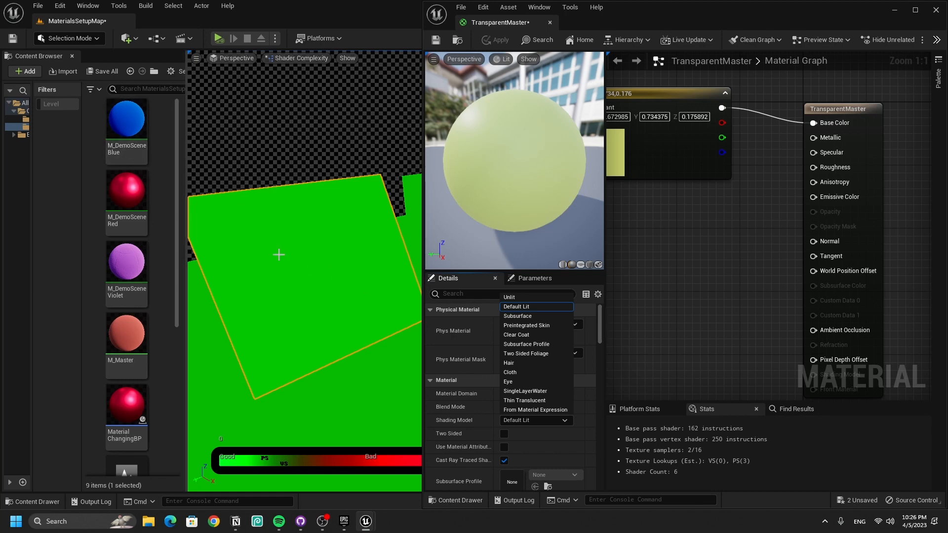
pyautogui.click(528, 298)
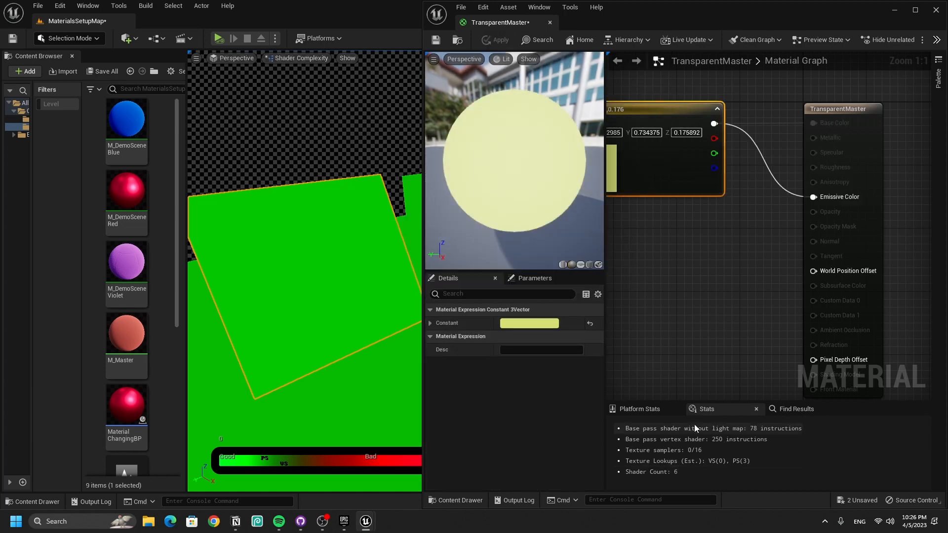
pyautogui.moveTo(666, 175); pyautogui.dragTo(674, 215)
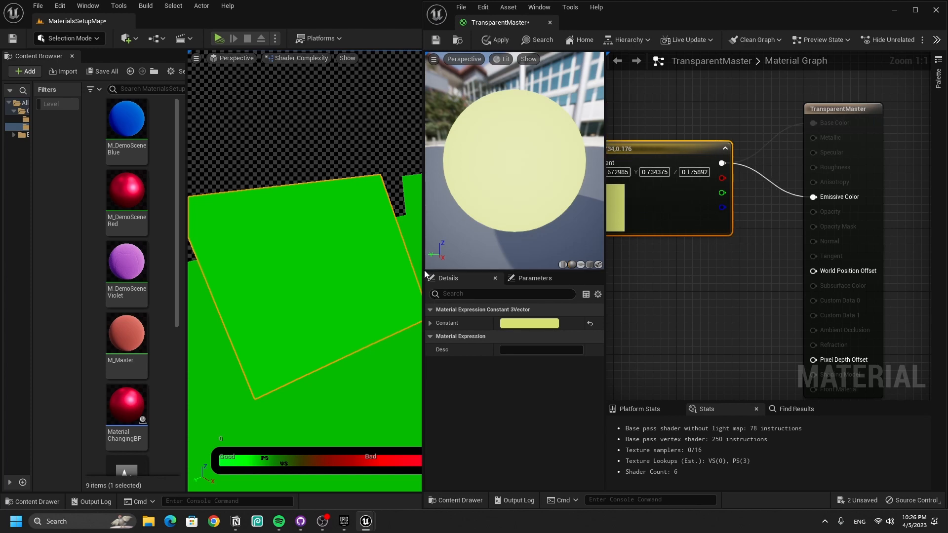
# Reset TransparentMaster's shading model to Default Lit
pyautogui.click(752, 319)
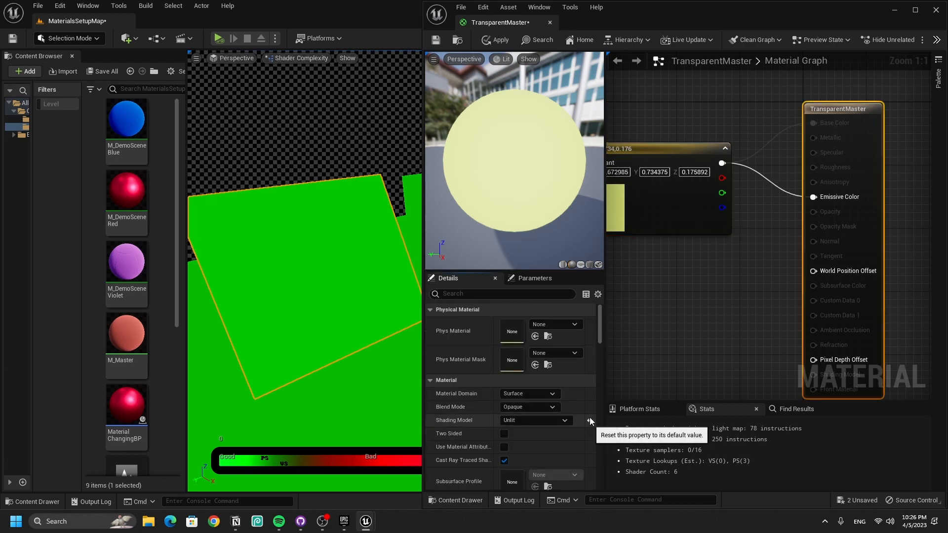
pyautogui.click(587, 421)
pyautogui.moveTo(684, 341)
pyautogui.mouseDown(button='right')
pyautogui.moveTo(718, 362)
pyautogui.moveTo(749, 347)
pyautogui.mouseUp(button='right')
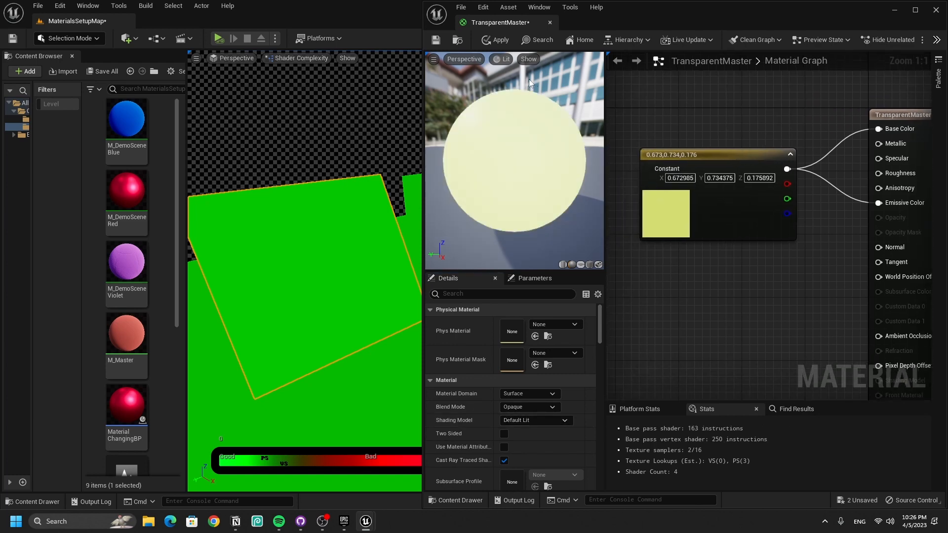
# Apply the changes to TransparentMaster and set its blend mode to Masked
pyautogui.click(501, 41)
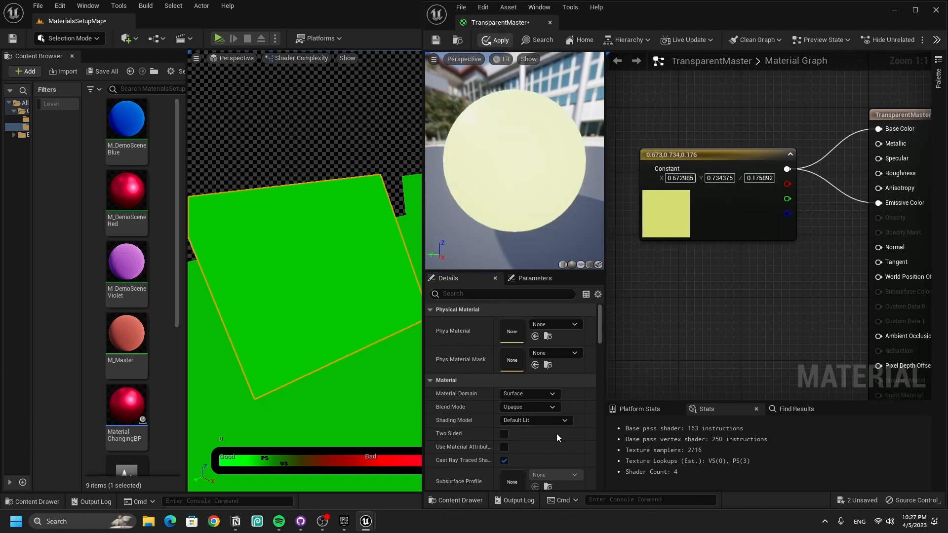
pyautogui.click(547, 408)
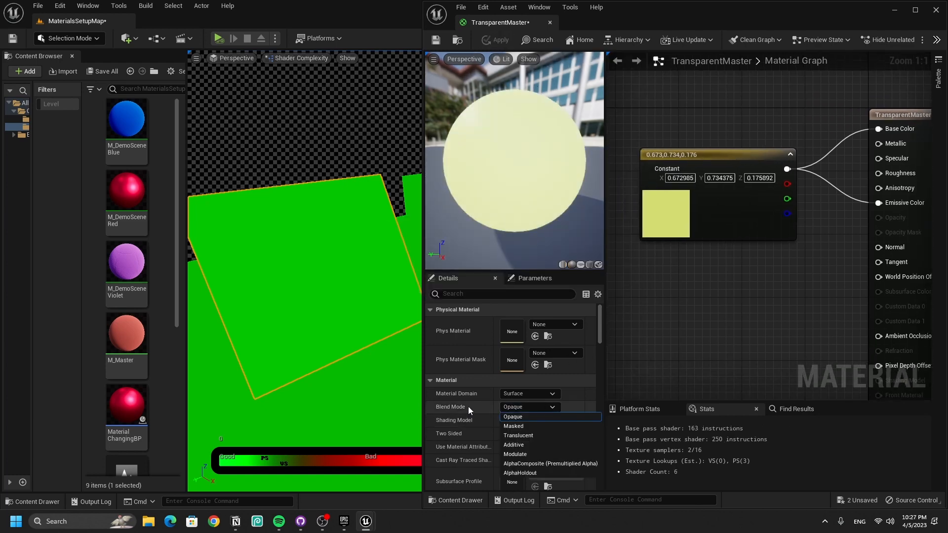
pyautogui.click(537, 426)
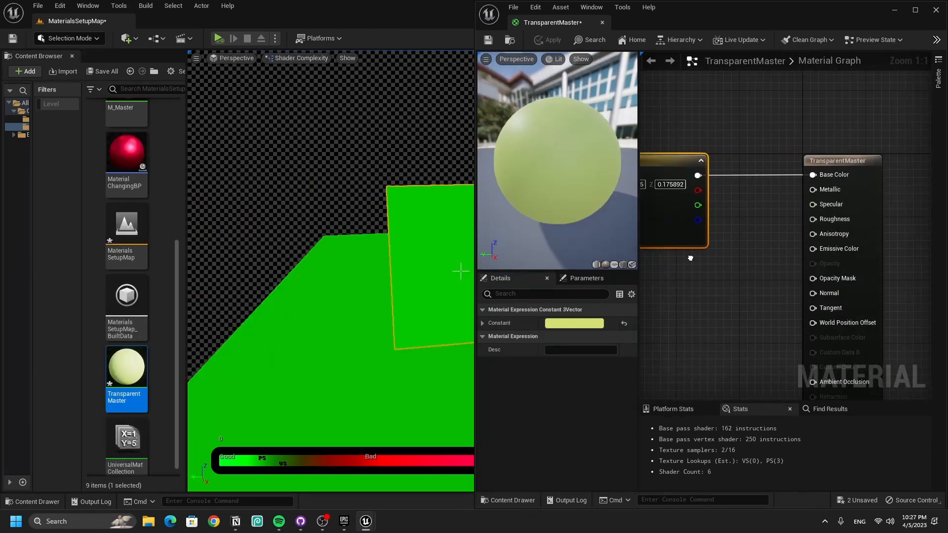
# Examine TransparentMaster's masked settings and stats alongside the plane in the Shader Complexity view
pyautogui.click(846, 253)
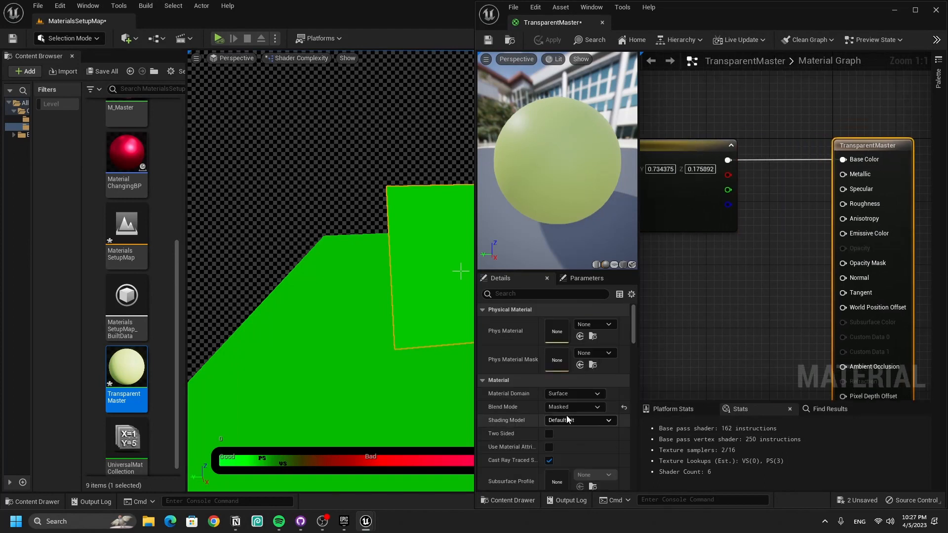
pyautogui.moveTo(728, 306); pyautogui.dragTo(811, 302, button='right')
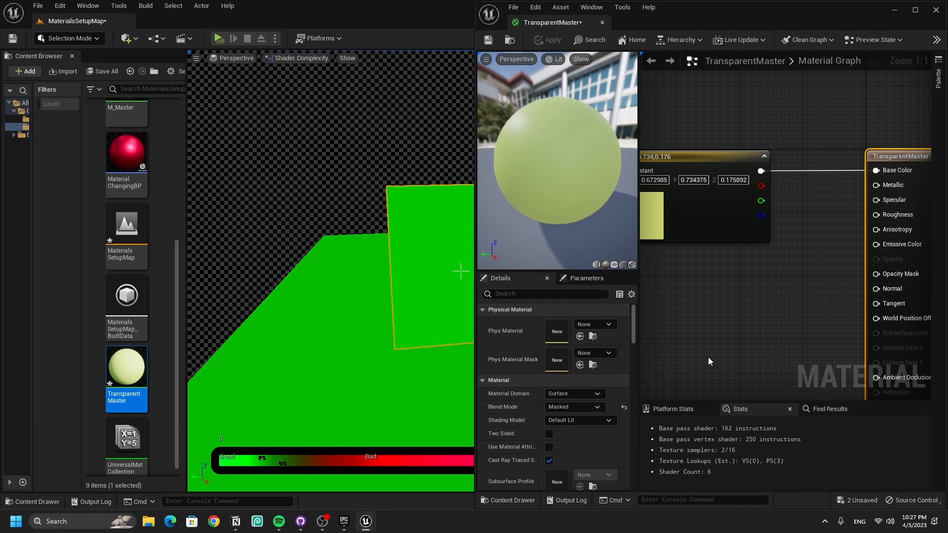
pyautogui.moveTo(729, 289); pyautogui.dragTo(658, 319, button='right')
pyautogui.moveTo(395, 325); pyautogui.dragTo(469, 325, button='right')
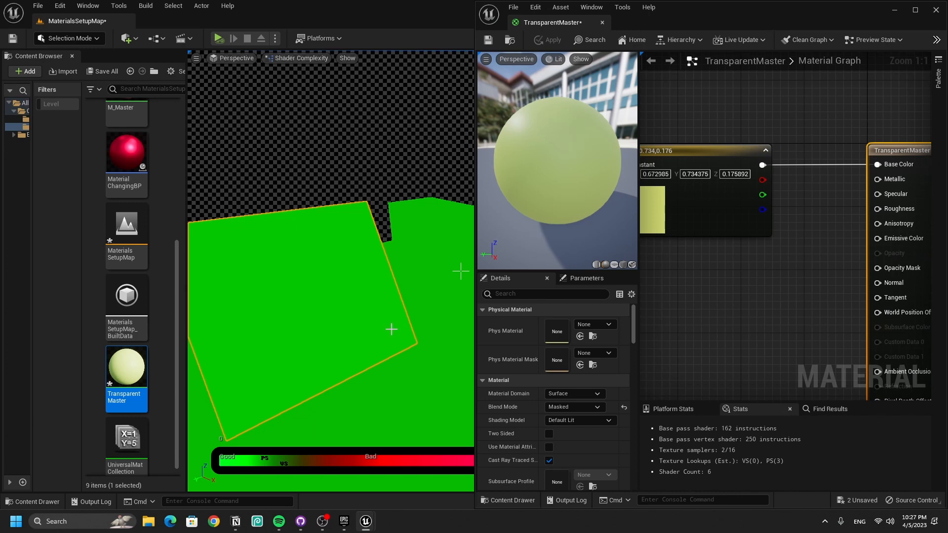
pyautogui.moveTo(758, 323); pyautogui.dragTo(793, 292, button='right')
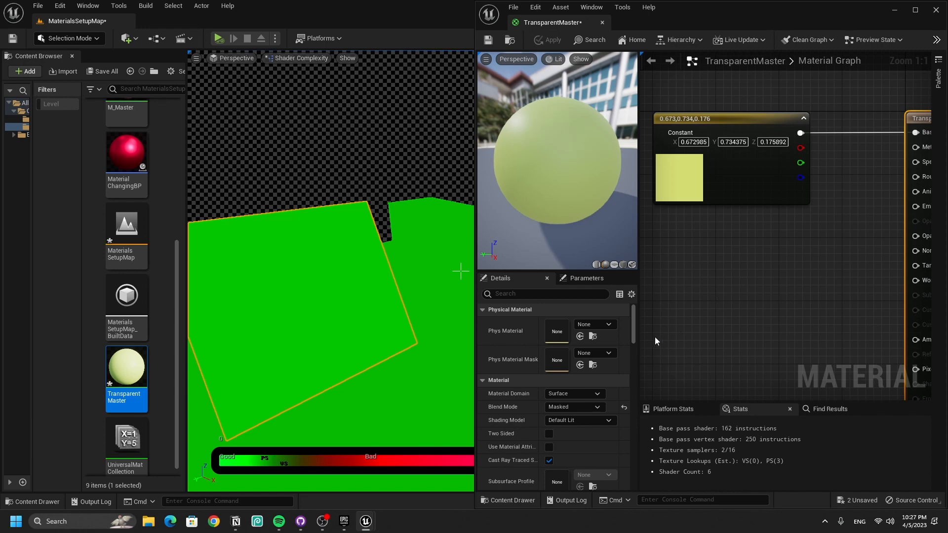
pyautogui.moveTo(862, 278); pyautogui.dragTo(813, 285, button='right')
# Add a single-value constant of 0, connect it to TransparentMaster's Opacity Mask and apply the material
pyautogui.hotkey('ctrl', 'z')
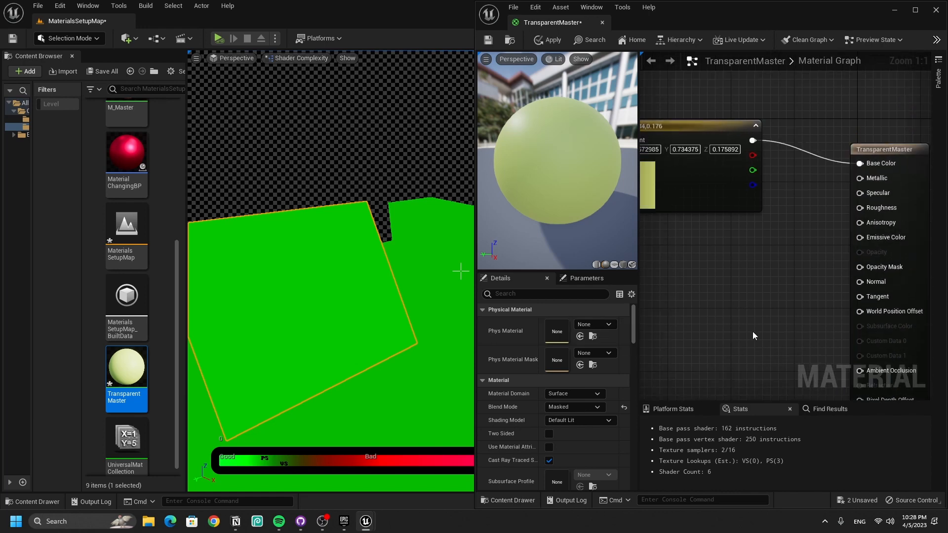
pyautogui.click(716, 293)
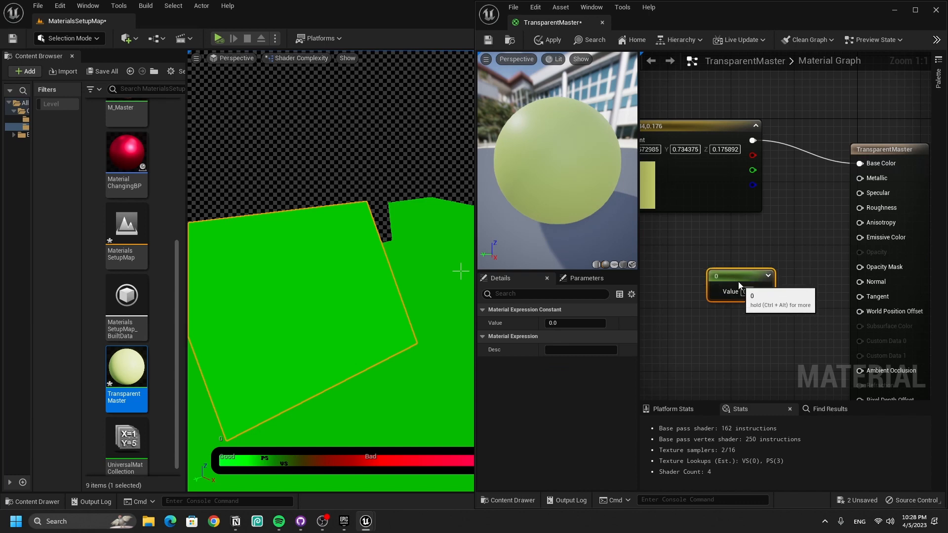
pyautogui.moveTo(770, 275); pyautogui.dragTo(880, 272)
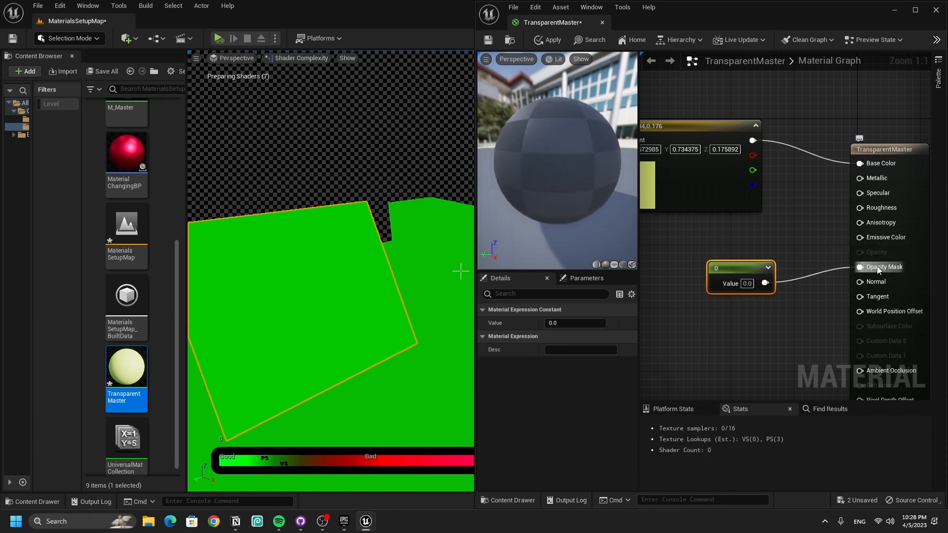
pyautogui.click(549, 39)
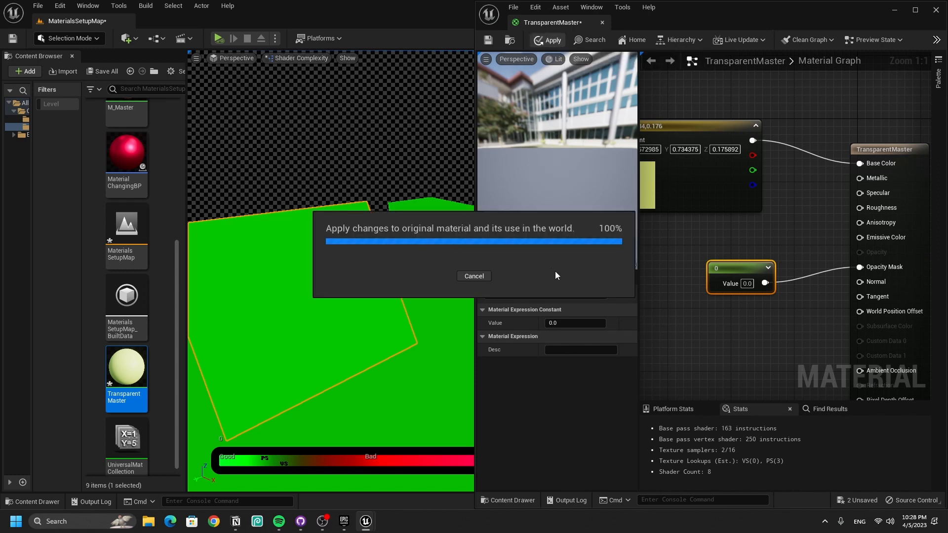
# Set the Opacity Mask constant to 0.1 and apply the material
pyautogui.click(748, 284)
pyautogui.write('.1')
pyautogui.press('Return')
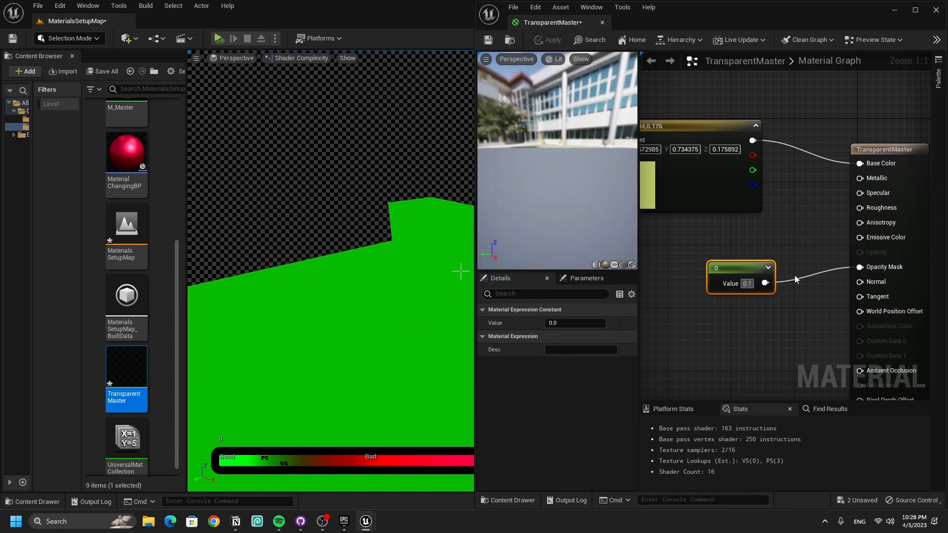
pyautogui.click(543, 39)
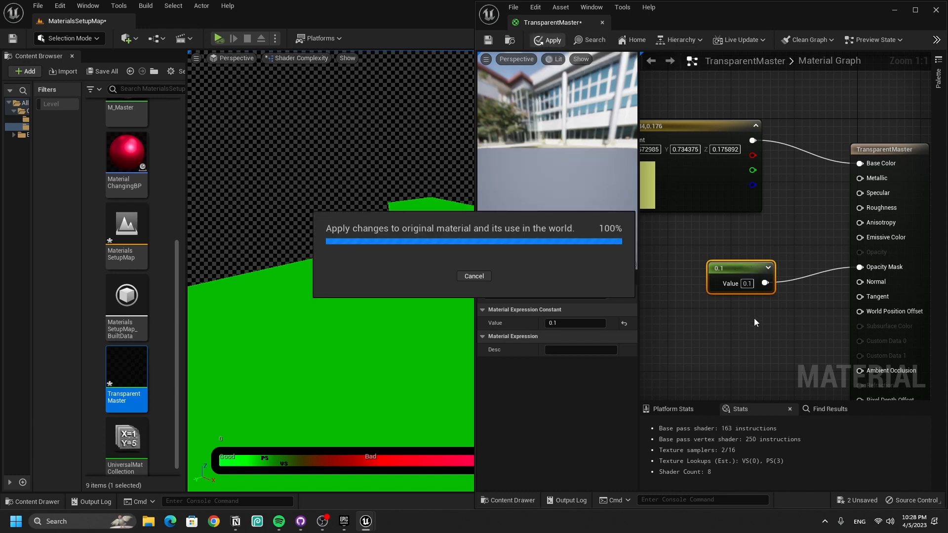
# Try values of 0.2 and 1 for the Opacity Mask constant
pyautogui.click(747, 283)
pyautogui.write('0.2')
pyautogui.press('Return')
pyautogui.write('1')
pyautogui.press('Return')
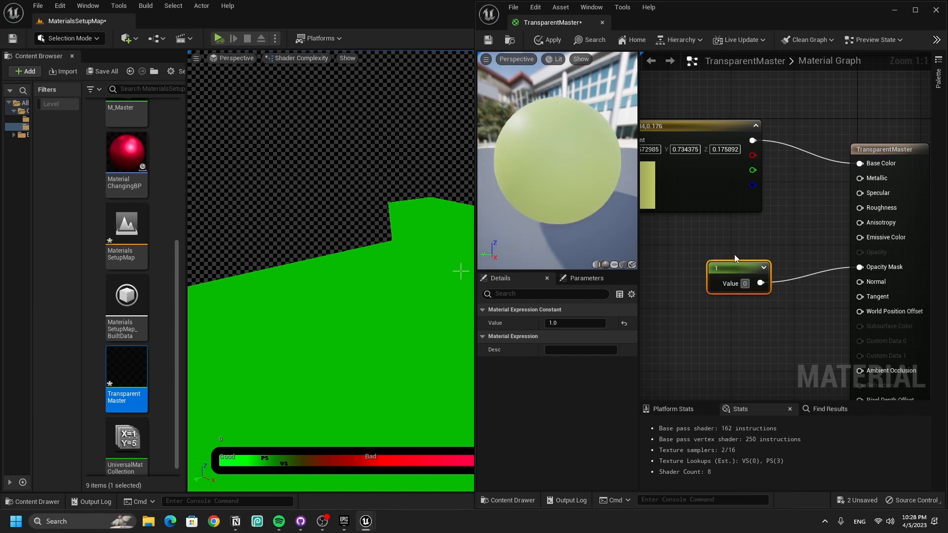
# Set the Opacity Mask constant to 0.5 and apply the material
pyautogui.write('0.5')
pyautogui.press('Return')
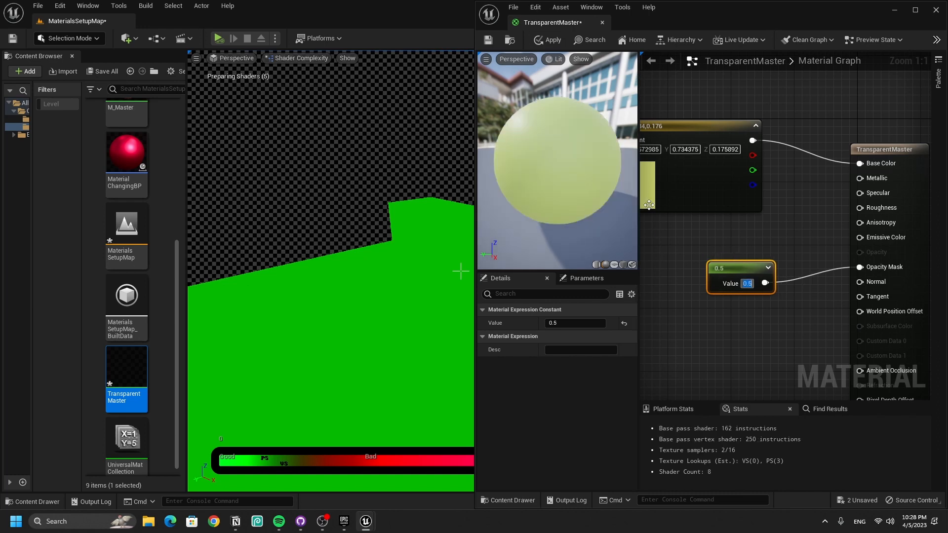
pyautogui.click(547, 40)
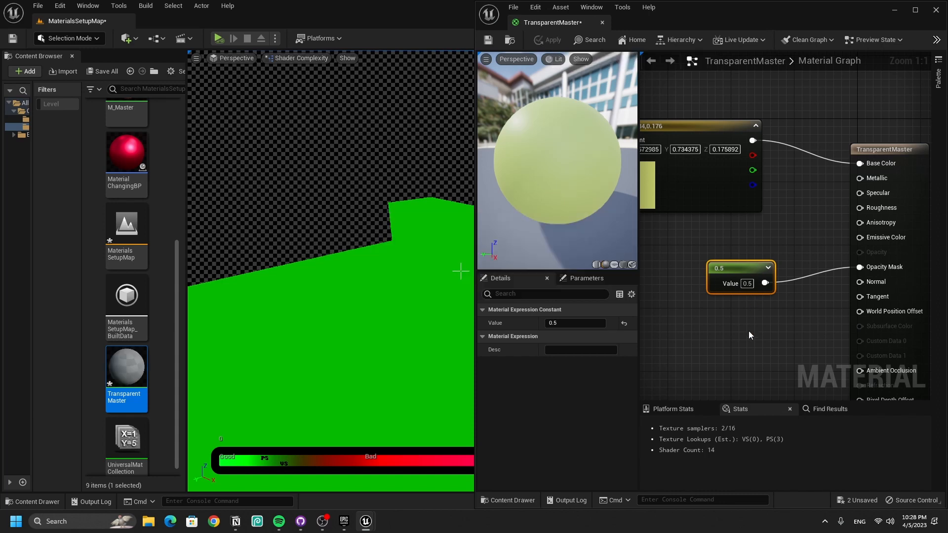
# Disconnect the 0.5 constant from Opacity Mask and move it aside, clear of the output node
pyautogui.moveTo(768, 336); pyautogui.dragTo(725, 264)
pyautogui.moveTo(331, 299); pyautogui.dragTo(324, 300, button='right')
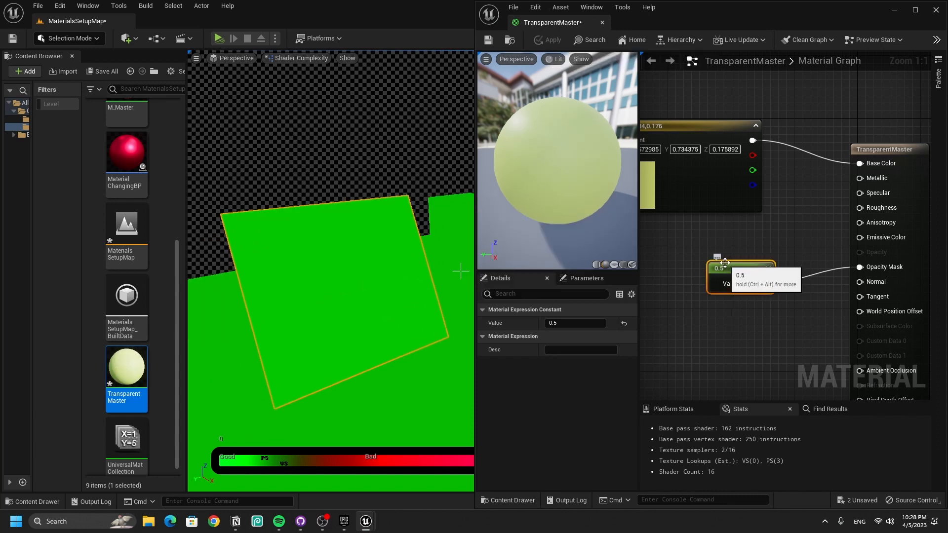
pyautogui.keyDown('alt'); pyautogui.click(801, 278); pyautogui.keyUp('alt')
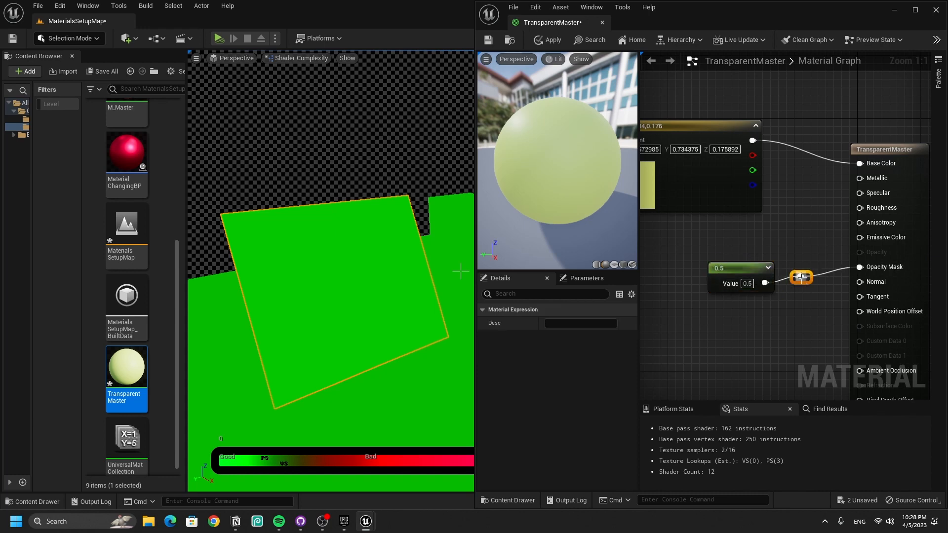
pyautogui.moveTo(736, 269); pyautogui.dragTo(620, 270)
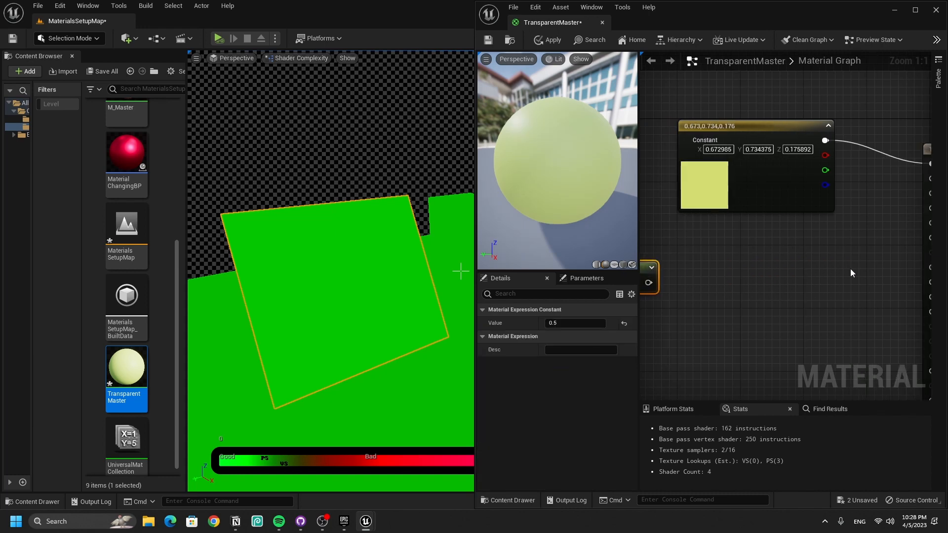
# Add a TextureSample node to the graph and place it below the yellow-green colour constant
pyautogui.moveTo(835, 279); pyautogui.dragTo(742, 275, button='right')
pyautogui.rightClick(742, 275)
pyautogui.write('text')
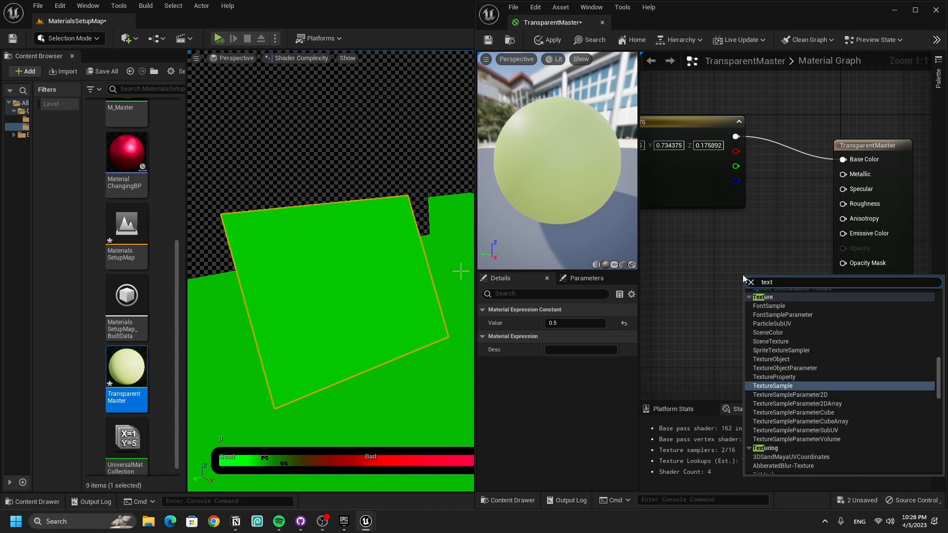
pyautogui.press('Return')
pyautogui.moveTo(779, 324); pyautogui.dragTo(702, 282)
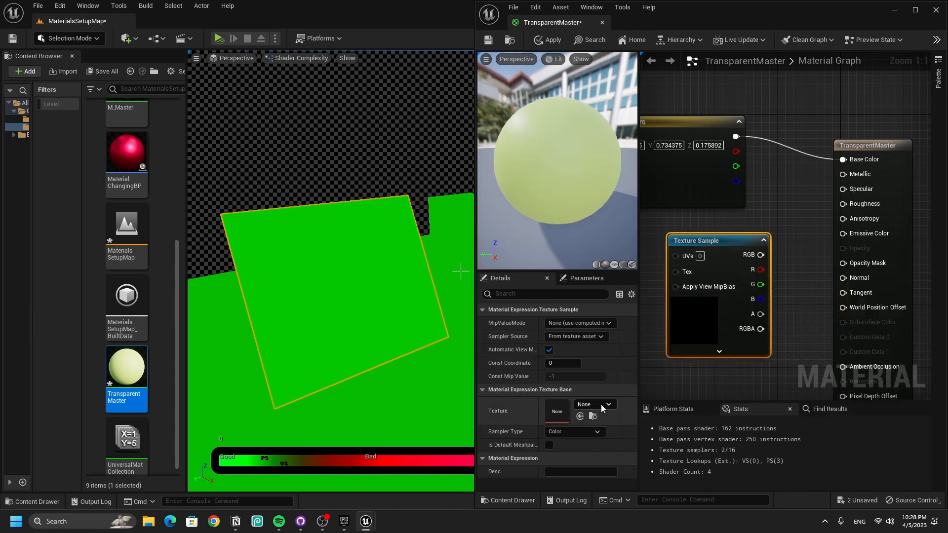
# Assign the android_Icon texture to the Texture Sample and connect its alpha output to Opacity Mask
pyautogui.click(595, 404)
pyautogui.scroll(-3, 650, 354)
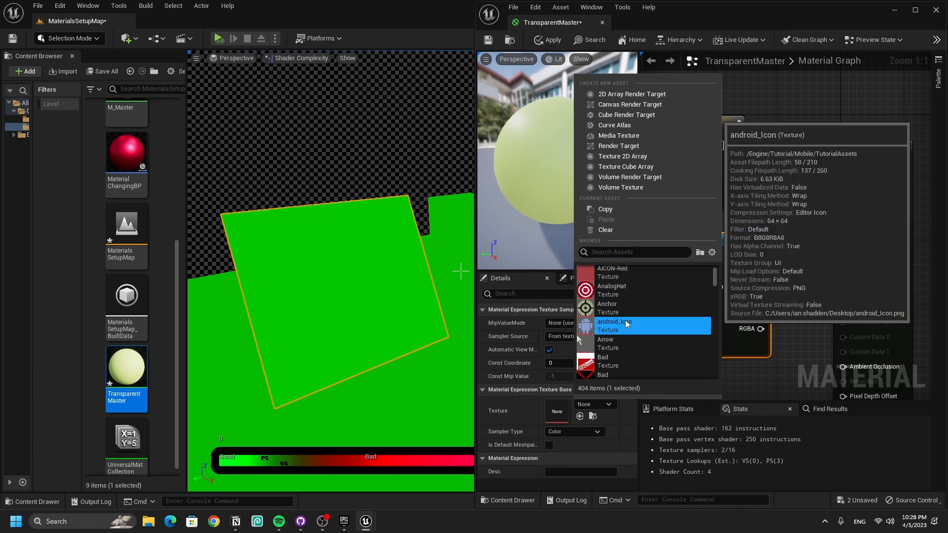
pyautogui.click(626, 321)
pyautogui.moveTo(760, 314); pyautogui.dragTo(864, 264)
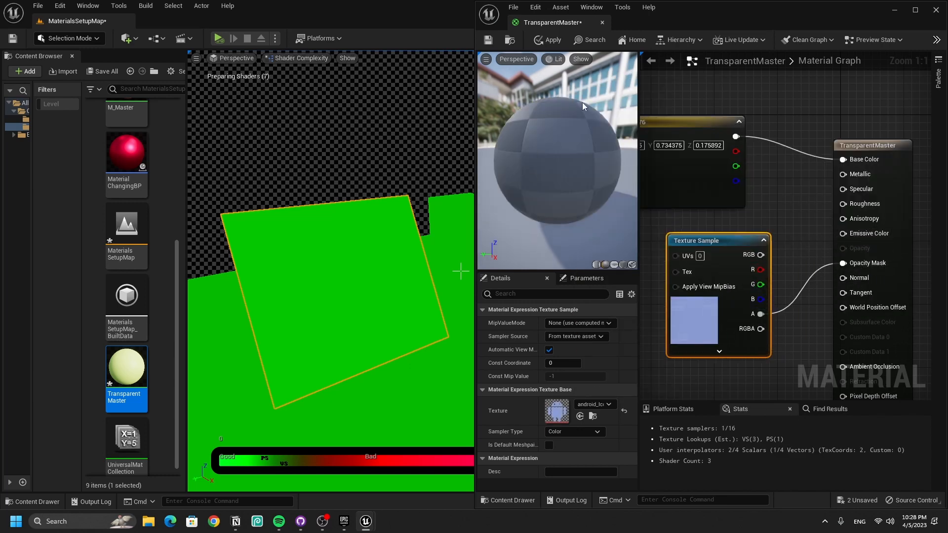
# Preview TransparentMaster on a plane and apply the android_Icon mask to the level
pyautogui.click(614, 265)
pyautogui.scroll(5, 556, 141)
pyautogui.scroll(-3, 556, 141)
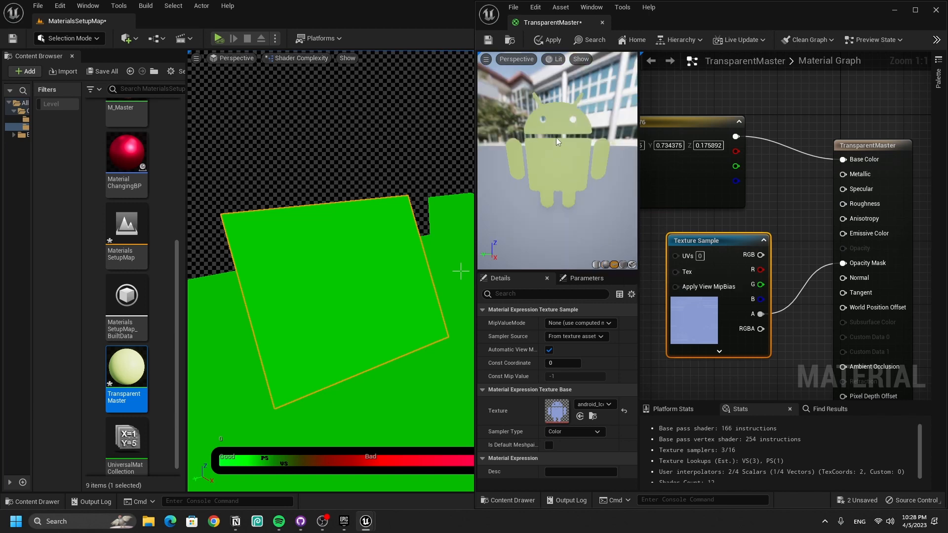
pyautogui.click(548, 39)
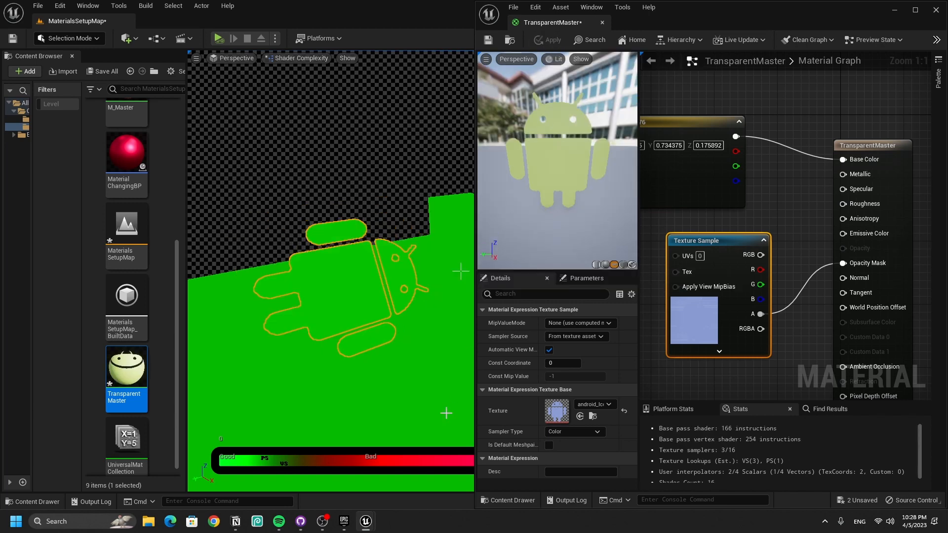
# In Lit view, raise the selected plane above the floor and rotate it so the Android cutout stands upright
pyautogui.click(285, 59)
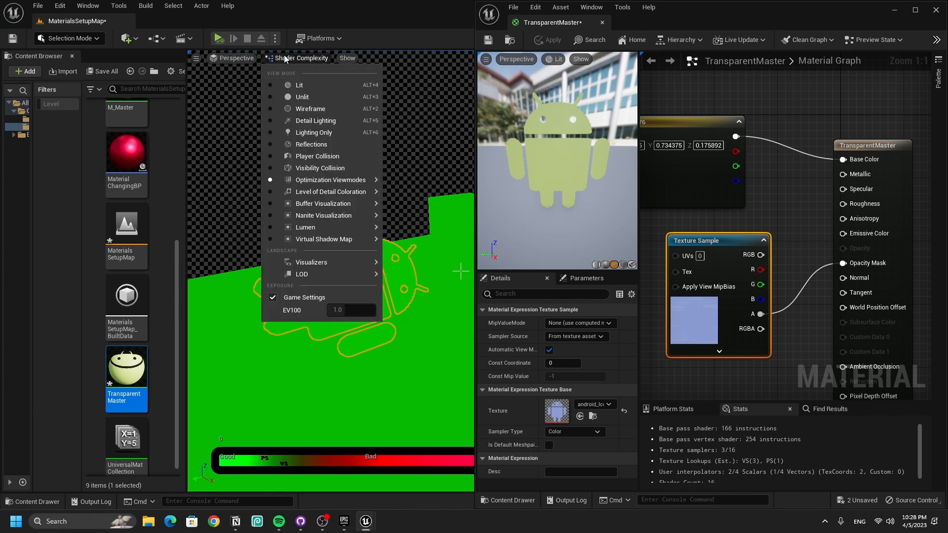
pyautogui.click(293, 81)
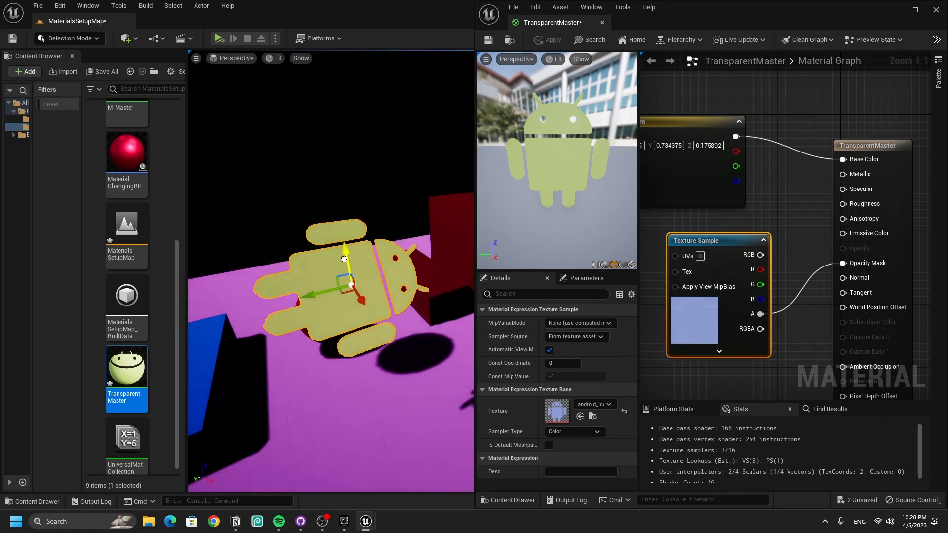
pyautogui.moveTo(344, 258); pyautogui.dragTo(351, 184)
pyautogui.press('e')
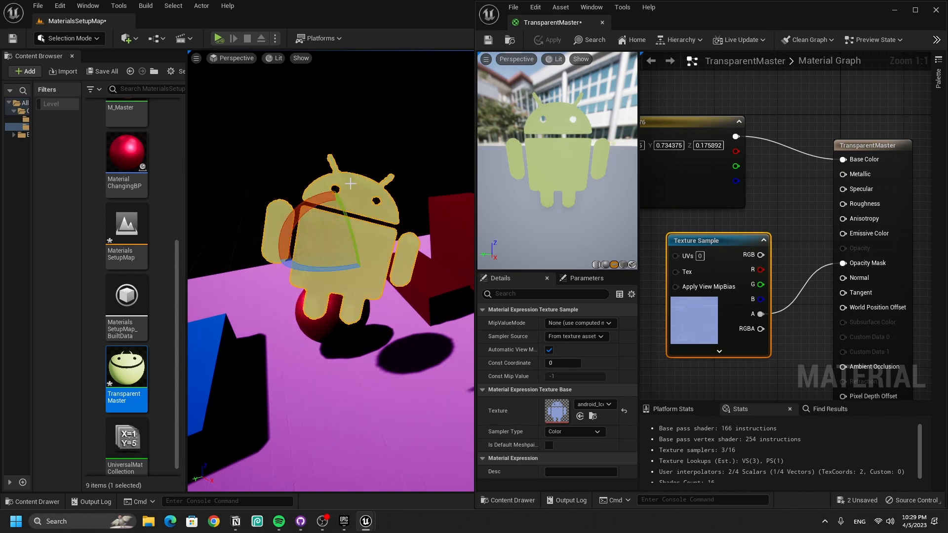
# Examine the masked Android plane in the Shader Complexity view alongside the material stats, and return the level viewport to Lit
pyautogui.click(280, 60)
pyautogui.moveTo(345, 182)
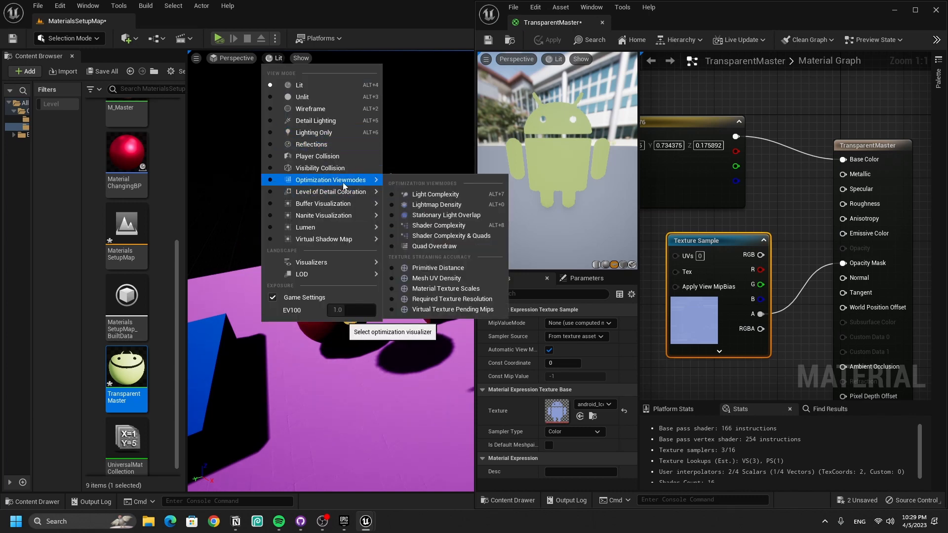
pyautogui.click(439, 225)
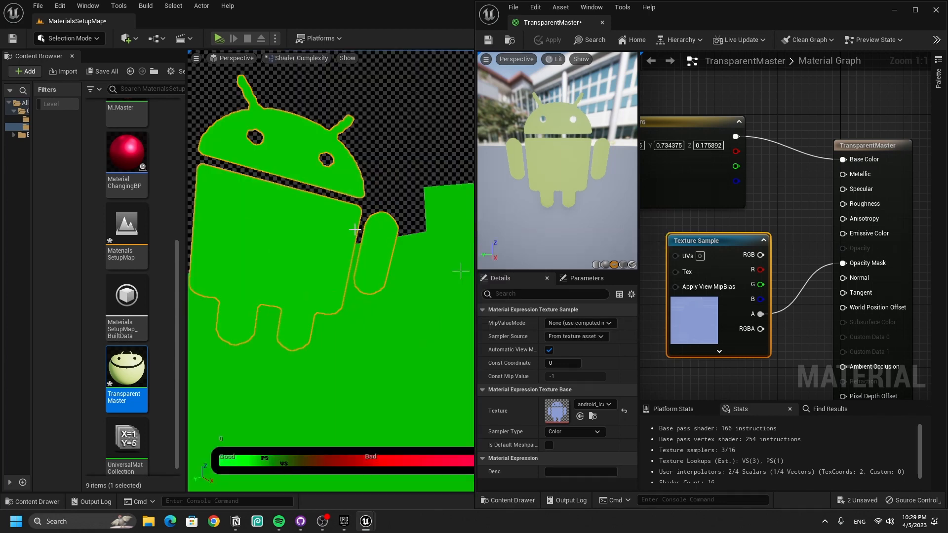
pyautogui.moveTo(460, 271); pyautogui.dragTo(427, 222, button='right')
pyautogui.moveTo(366, 227); pyautogui.dragTo(370, 228, button='middle')
pyautogui.scroll(-3, 370, 229)
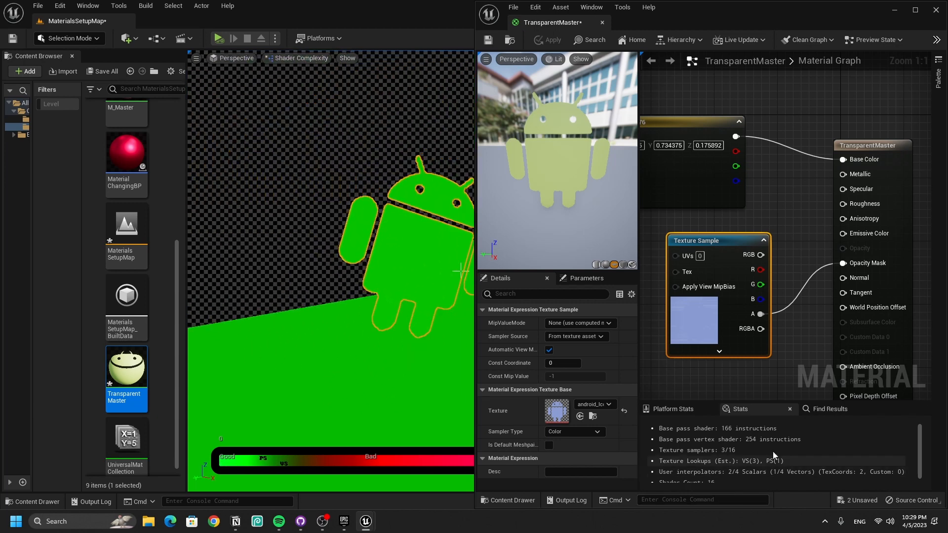
pyautogui.moveTo(811, 316); pyautogui.dragTo(800, 289, button='right')
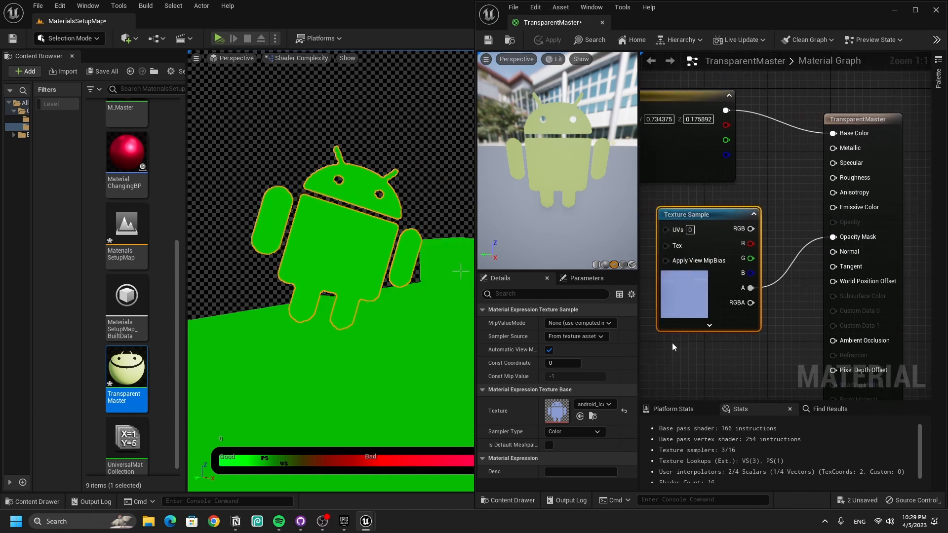
pyautogui.click(301, 59)
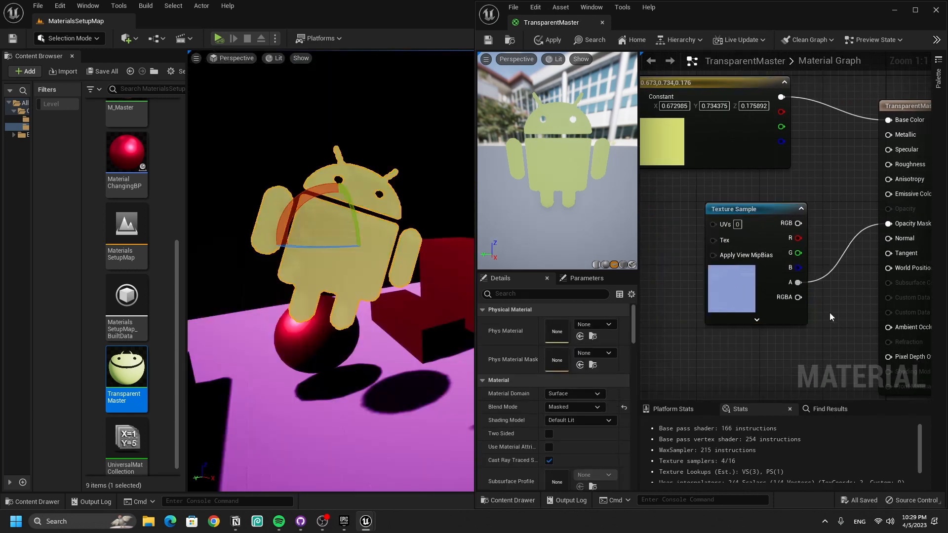
# Set TransparentMaster's blend mode to Translucent and apply the change
pyautogui.moveTo(830, 321); pyautogui.dragTo(810, 330, button='right')
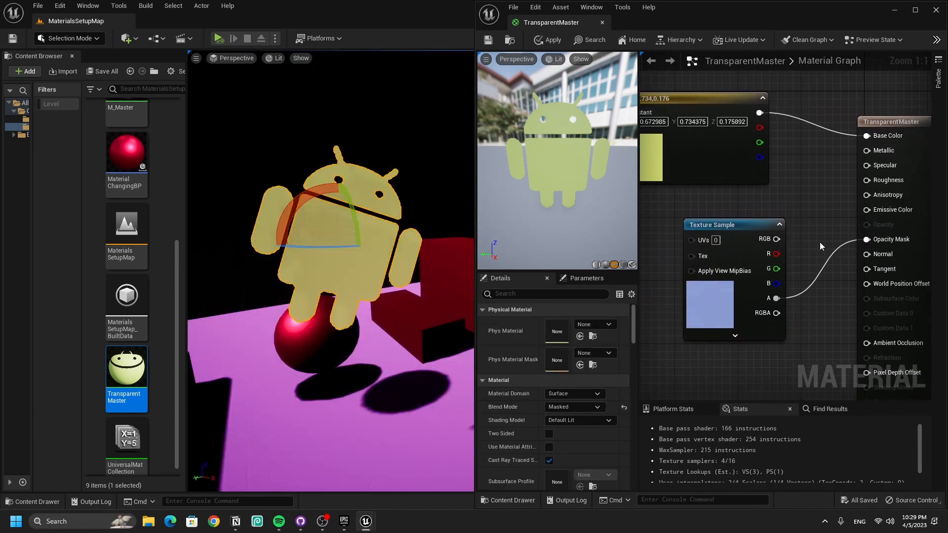
pyautogui.click(910, 184)
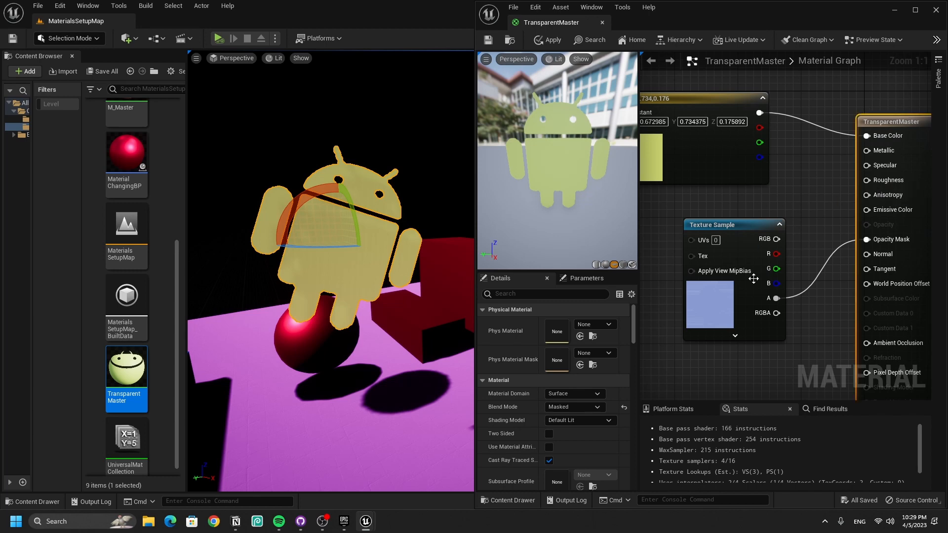
pyautogui.click(594, 421)
pyautogui.click(588, 418)
pyautogui.click(564, 408)
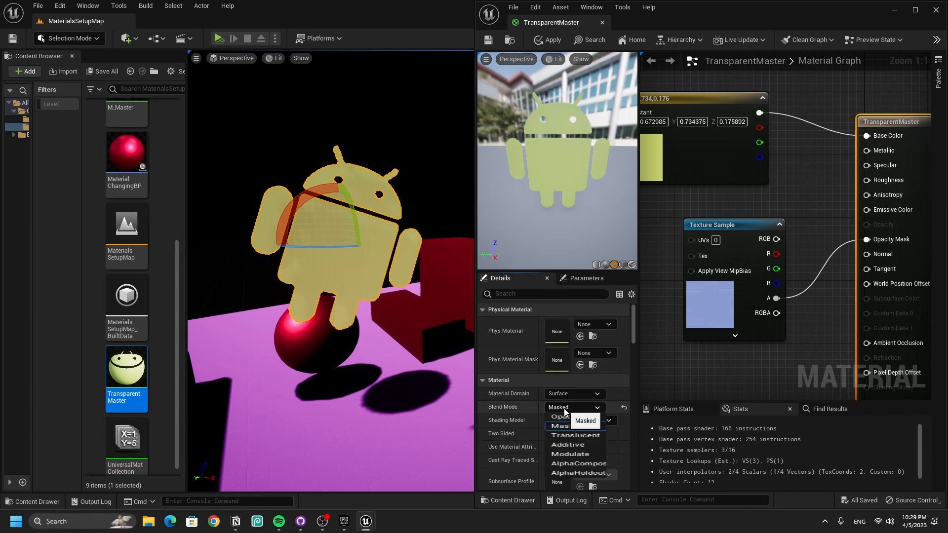
pyautogui.click(618, 438)
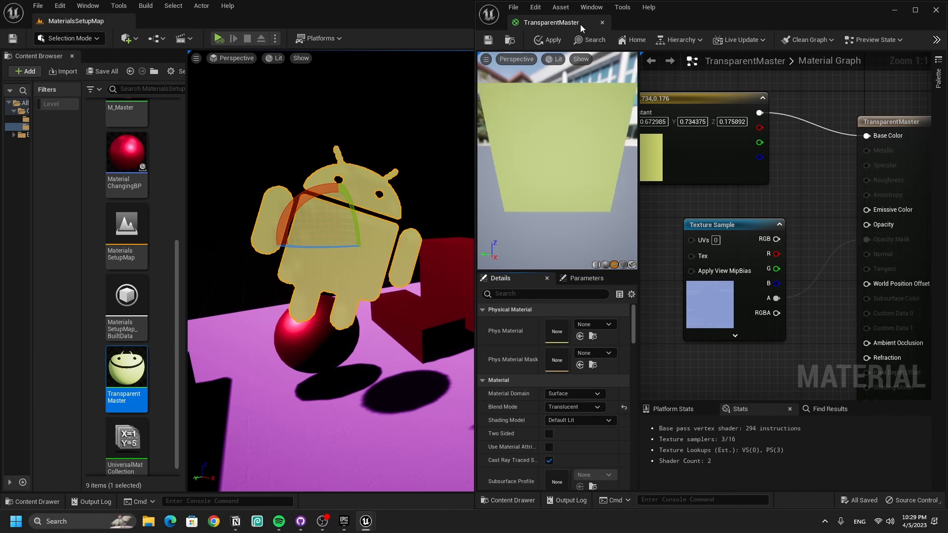
pyautogui.click(549, 40)
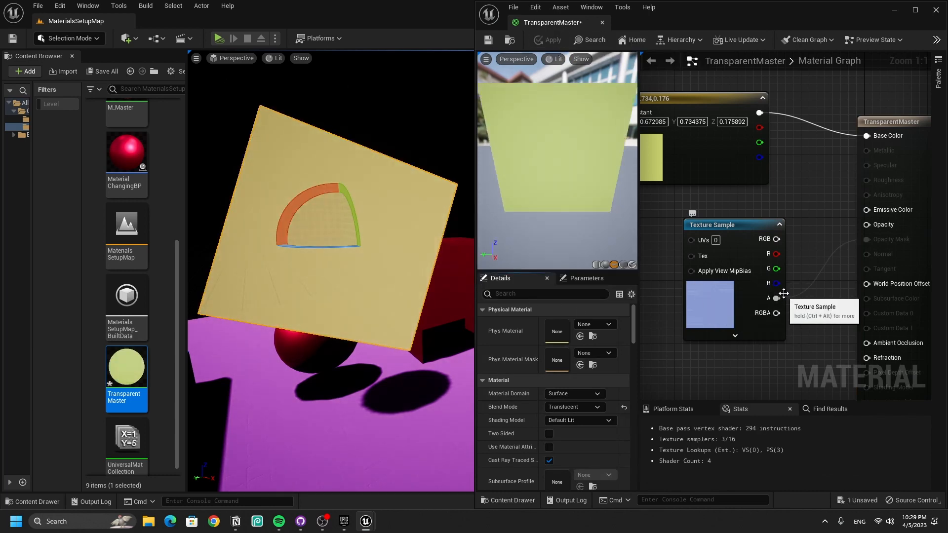
# Delete the Texture Sample node and add a Constant node with value 0.5 in its place
pyautogui.moveTo(700, 297); pyautogui.dragTo(653, 298)
pyautogui.press('Delete')
pyautogui.moveTo(651, 298); pyautogui.dragTo(842, 250, button='right')
pyautogui.rightClick(744, 264)
pyautogui.click(690, 258)
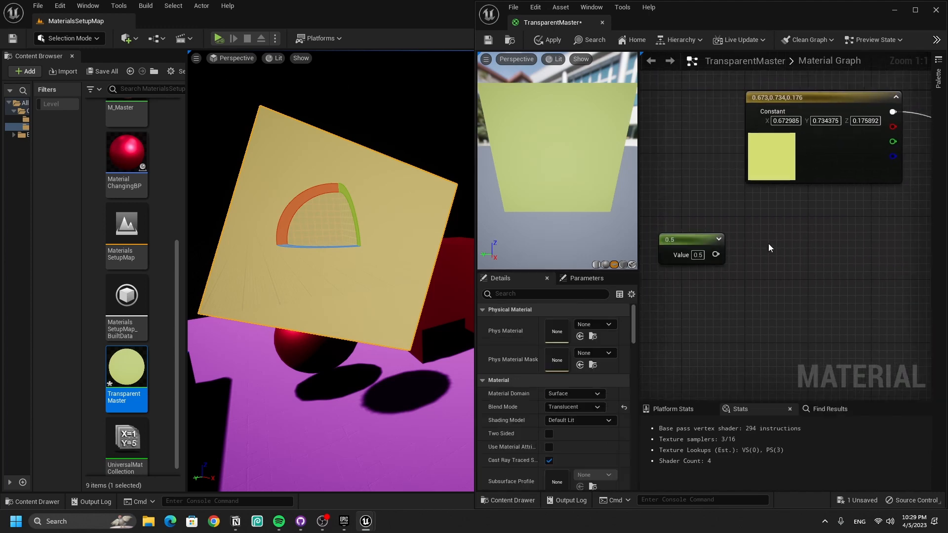
# Connect the 0.5 constant to TransparentMaster's Opacity and apply the material
pyautogui.moveTo(688, 250); pyautogui.dragTo(869, 251)
pyautogui.moveTo(869, 251); pyautogui.dragTo(698, 260, button='right')
pyautogui.moveTo(728, 265); pyautogui.dragTo(839, 235)
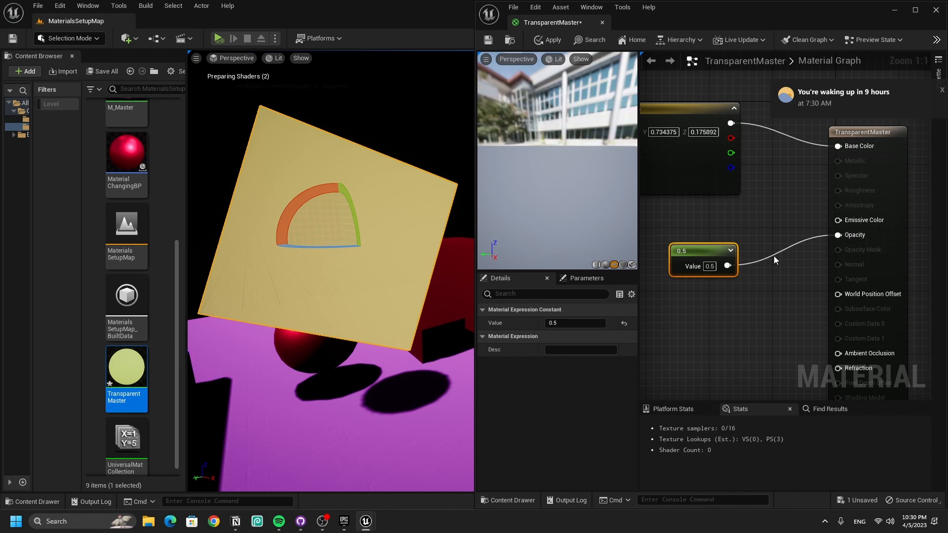
pyautogui.click(548, 40)
pyautogui.click(942, 90)
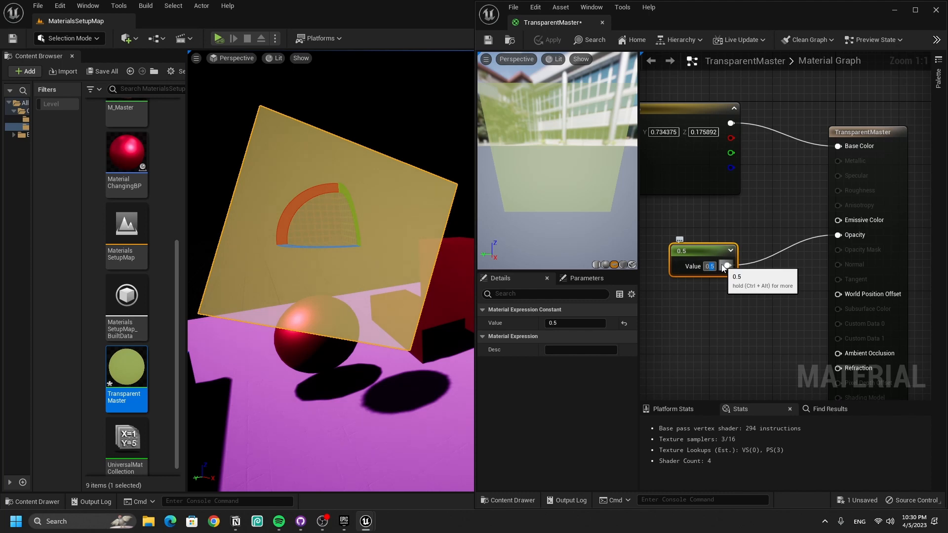
# Try the opacity constant at 0.2 with the material applied, and restore the constant to 0.5
pyautogui.write('2')
pyautogui.press('Return')
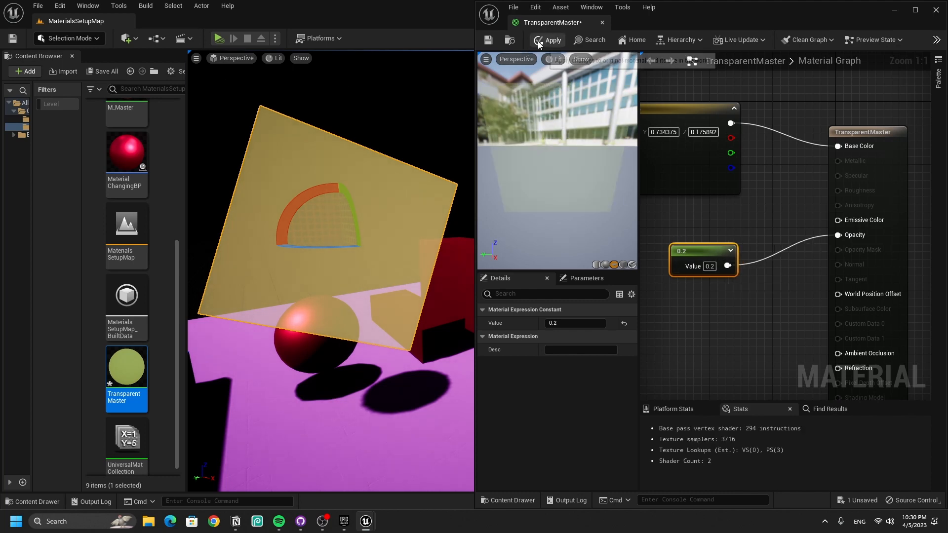
pyautogui.click(548, 39)
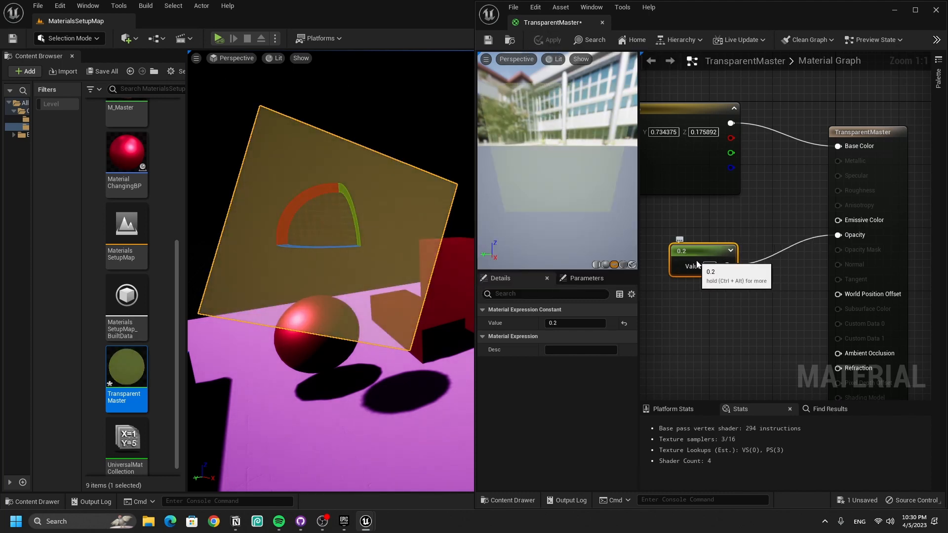
pyautogui.moveTo(710, 266); pyautogui.dragTo(747, 269)
pyautogui.write('5')
pyautogui.press('Return')
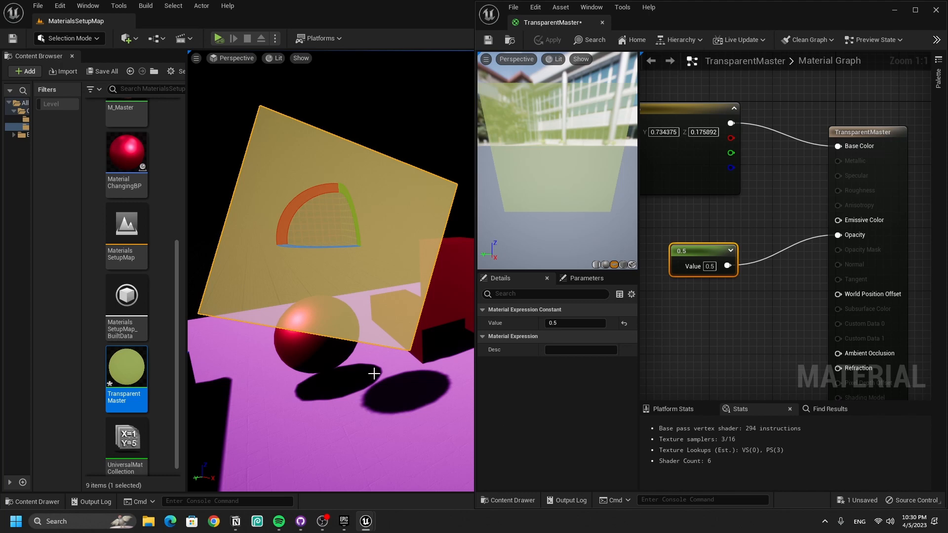
# Examine the translucent plane in the Shader Complexity view, minimize the material editor, and return the level viewport to Lit
pyautogui.click(277, 58)
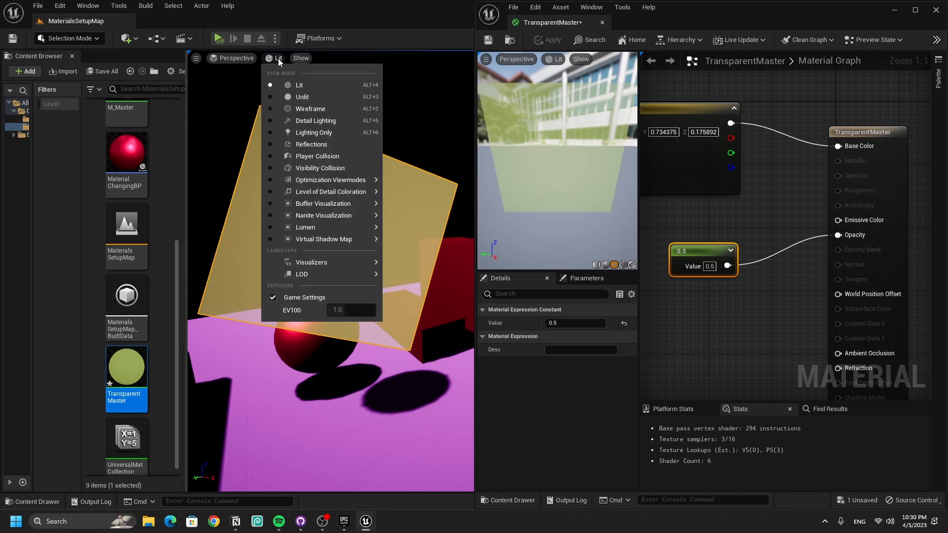
pyautogui.moveTo(350, 183)
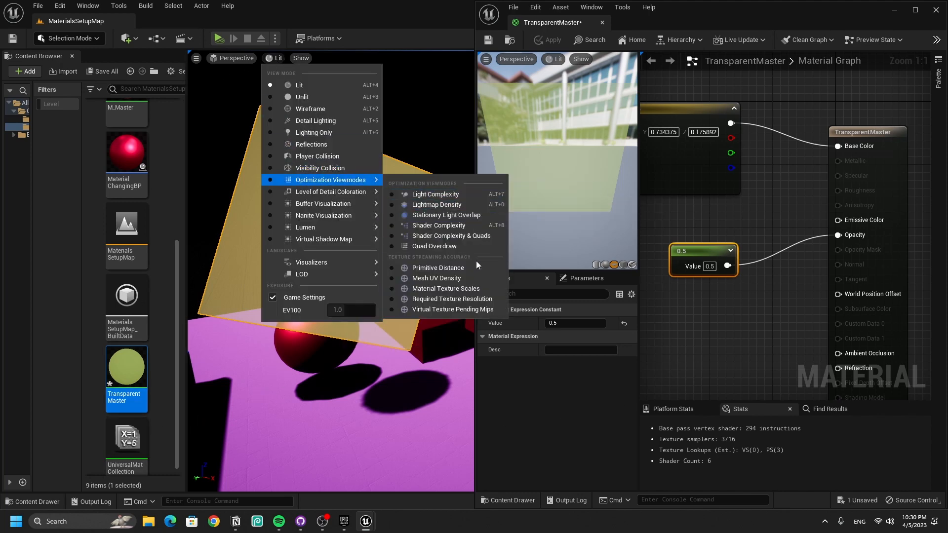
pyautogui.click(447, 225)
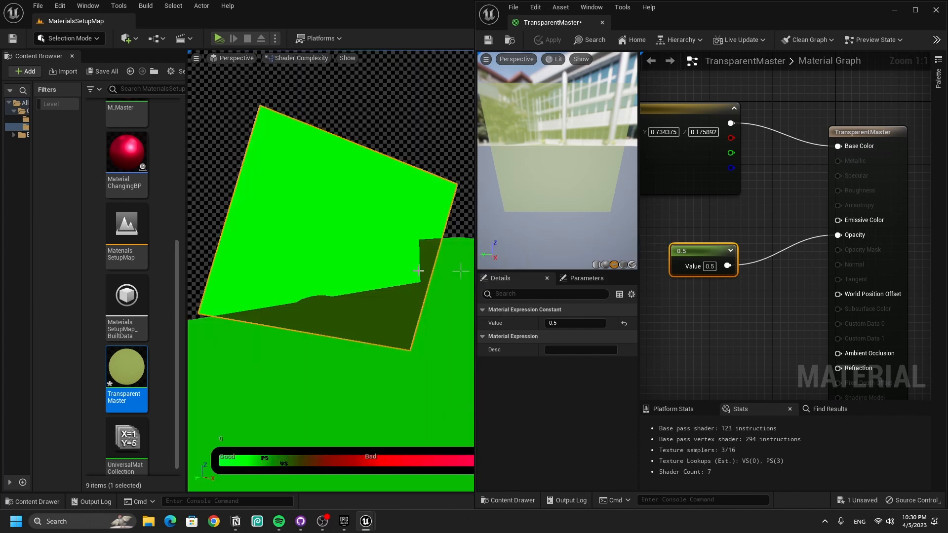
pyautogui.moveTo(426, 265); pyautogui.dragTo(425, 265, button='right')
pyautogui.moveTo(461, 272); pyautogui.dragTo(461, 272, button='right')
pyautogui.click(895, 10)
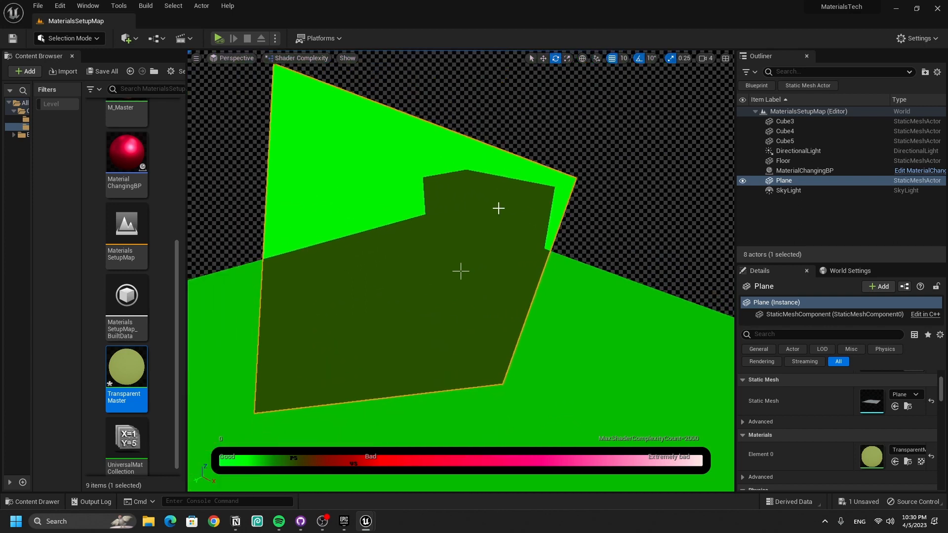
pyautogui.click(283, 58)
pyautogui.click(285, 79)
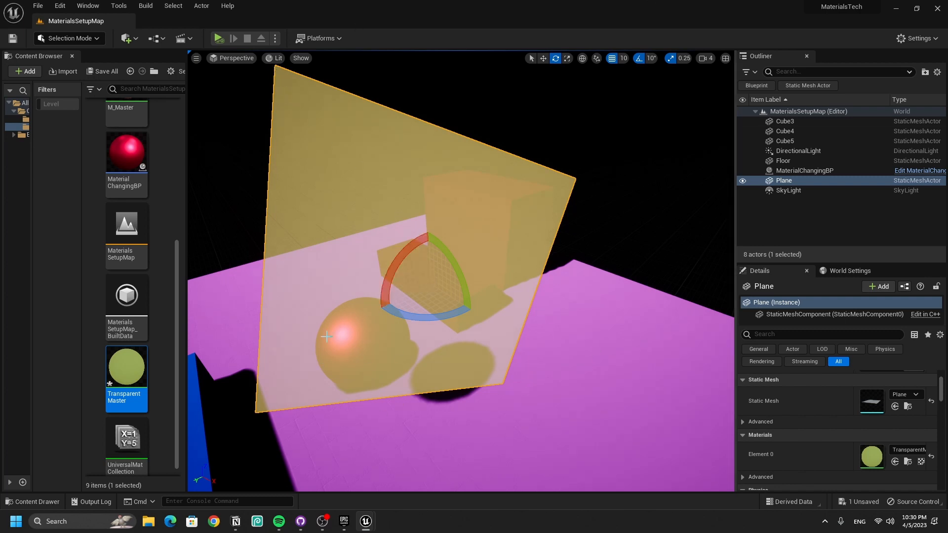
# Inspect the scene around the single translucent plane once more in the Shader Complexity view from different angles
pyautogui.click(276, 59)
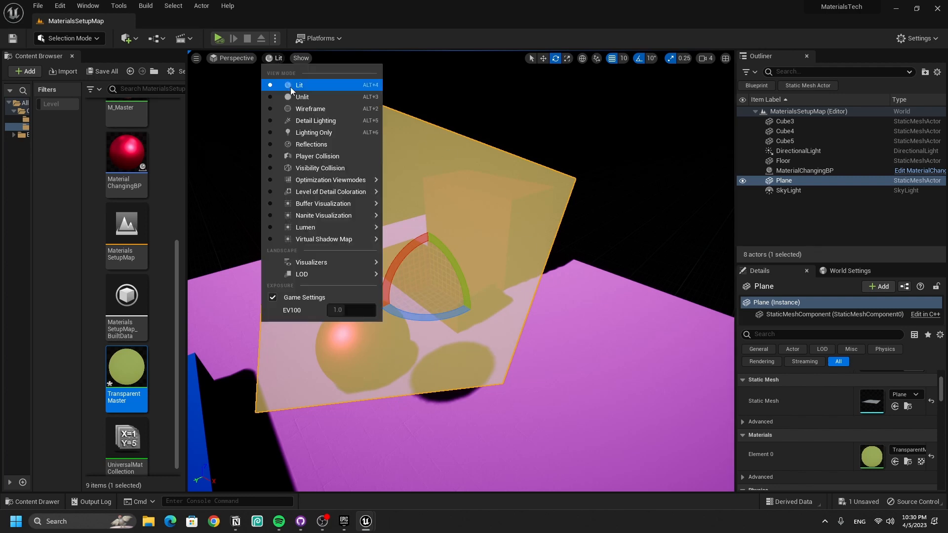
pyautogui.moveTo(336, 182)
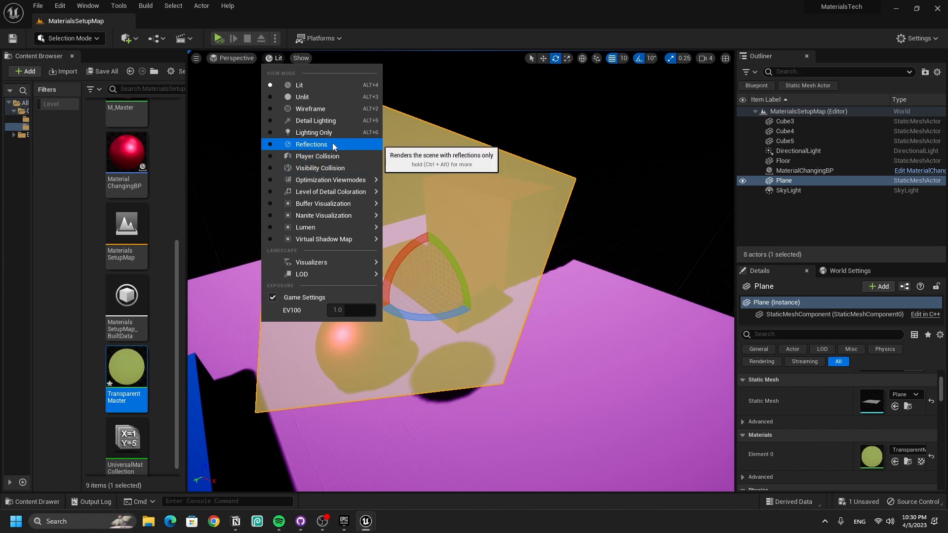
pyautogui.moveTo(332, 207)
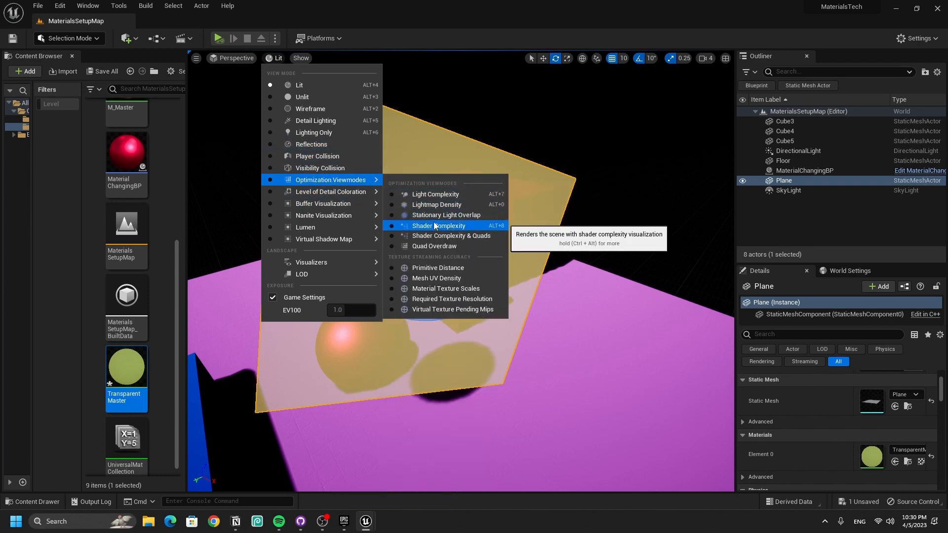
pyautogui.click(438, 225)
pyautogui.moveTo(461, 272)
pyautogui.mouseDown(button='right')
pyautogui.moveTo(455, 257)
pyautogui.moveTo(476, 262)
pyautogui.moveTo(461, 272)
pyautogui.moveTo(478, 276)
pyautogui.mouseUp(button='right')
pyautogui.press('s')
pyautogui.press('w')
# Duplicate the translucent plane three times, placing the copies so that they overlap in layers
pyautogui.press('w')
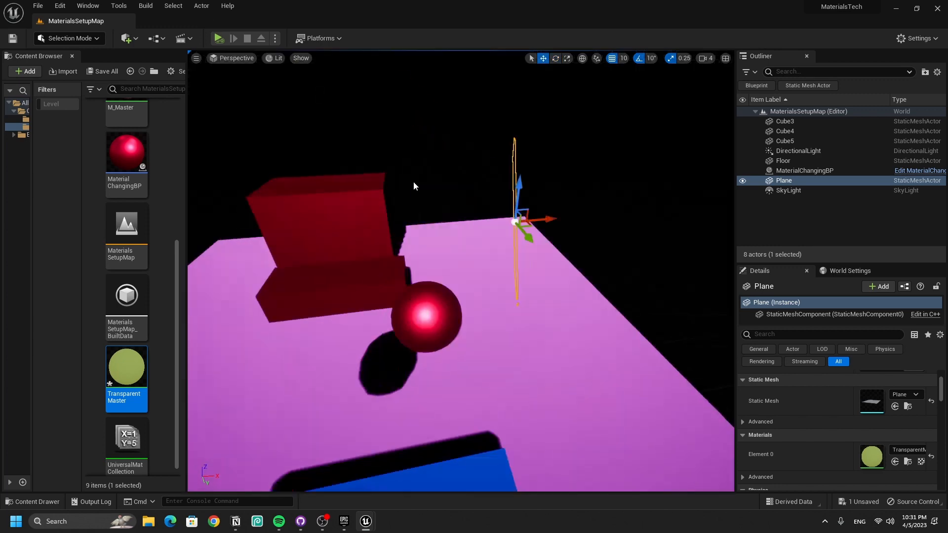
pyautogui.keyDown('alt'); pyautogui.moveTo(541, 216); pyautogui.dragTo(465, 226); pyautogui.keyUp('alt')
pyautogui.press('r')
pyautogui.press('w')
pyautogui.moveTo(464, 226); pyautogui.dragTo(549, 177, button='right')
pyautogui.keyDown('alt'); pyautogui.moveTo(548, 178); pyautogui.dragTo(527, 177); pyautogui.keyUp('alt')
pyautogui.press('r')
pyautogui.moveTo(527, 176); pyautogui.dragTo(395, 253, button='right')
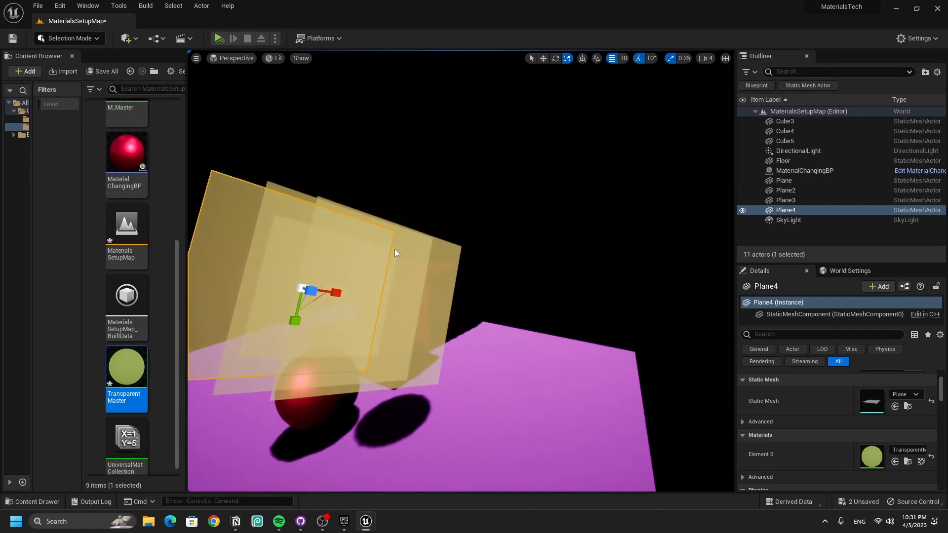
pyautogui.moveTo(499, 291); pyautogui.dragTo(545, 257, button='right')
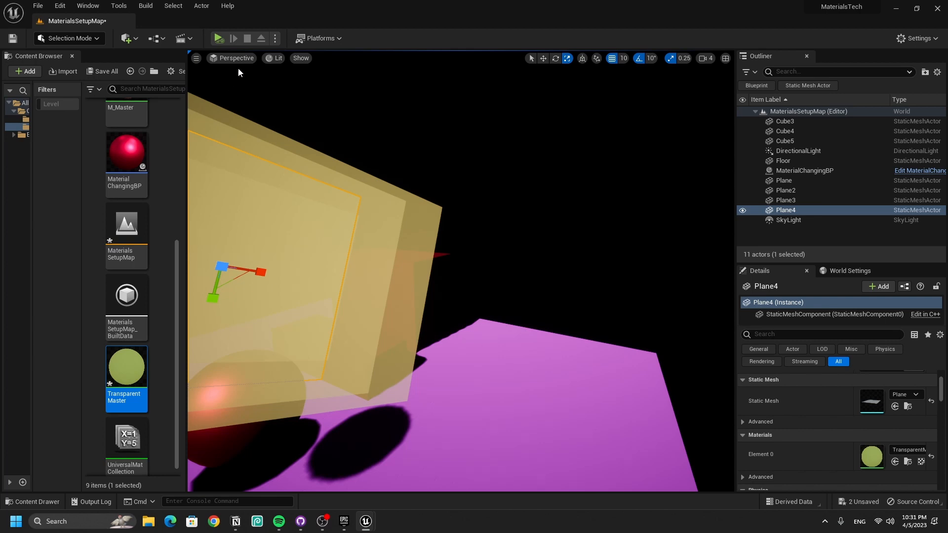
# Examine the overlapping translucent planes in the Shader Complexity view, comparing areas covered by different numbers of layers
pyautogui.click(275, 57)
pyautogui.moveTo(332, 214)
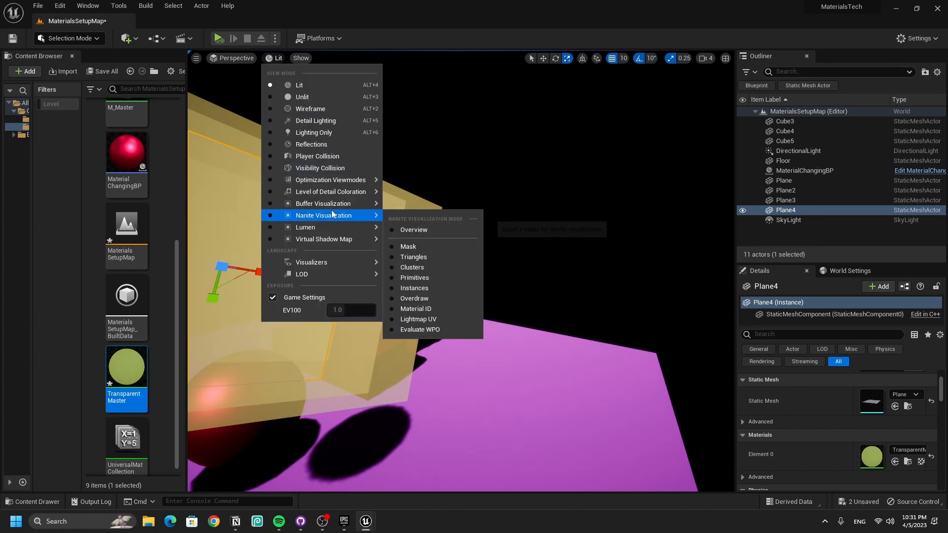
pyautogui.moveTo(339, 182)
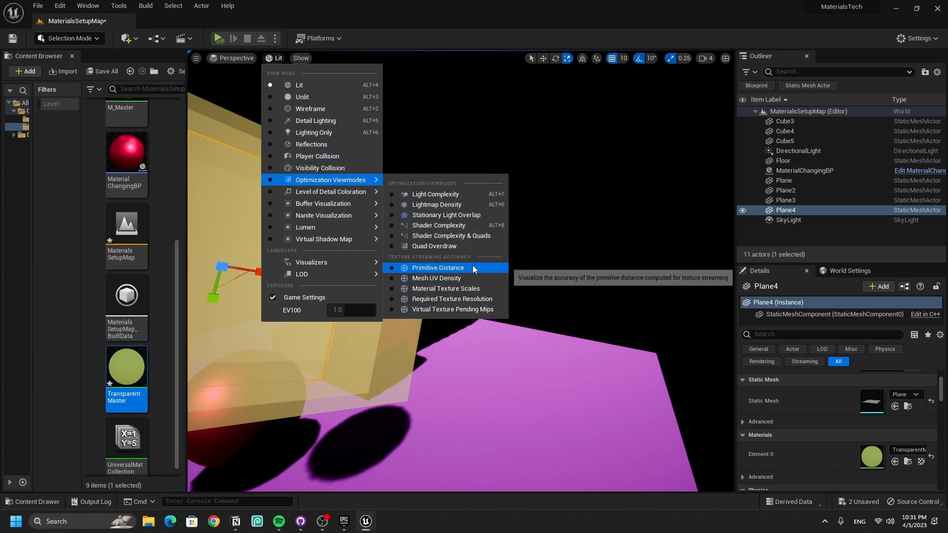
pyautogui.click(474, 225)
pyautogui.scroll(-5, 461, 271)
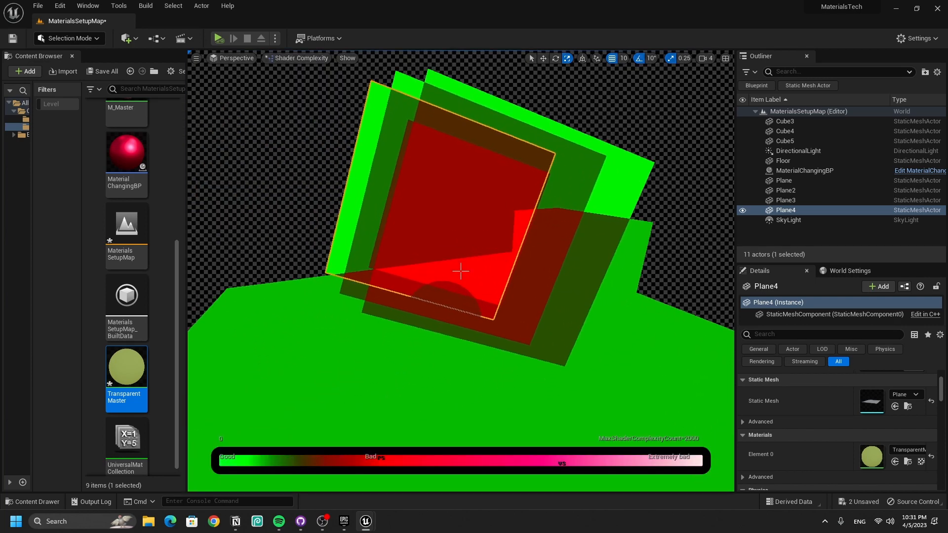
pyautogui.scroll(4, 574, 240)
pyautogui.moveTo(574, 240); pyautogui.dragTo(561, 254, button='right')
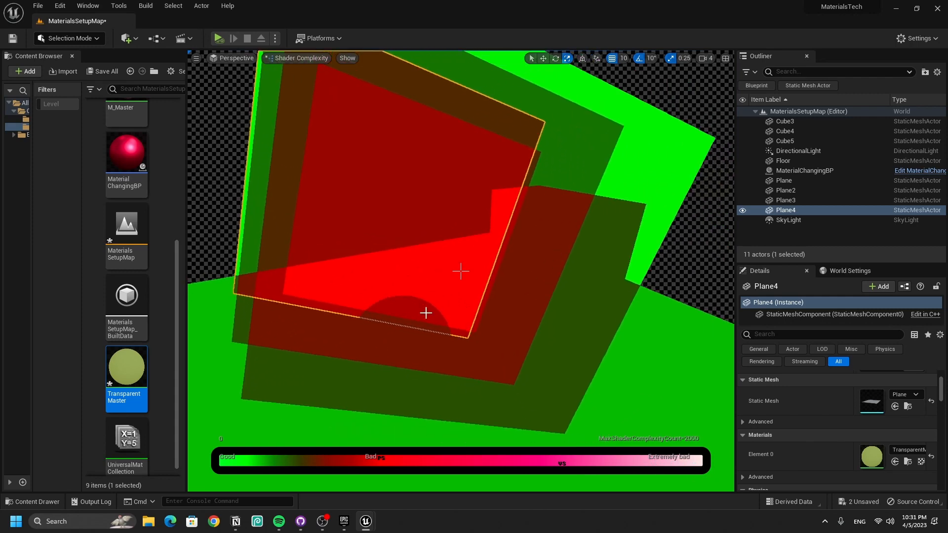
pyautogui.moveTo(426, 314); pyautogui.dragTo(461, 271, button='right')
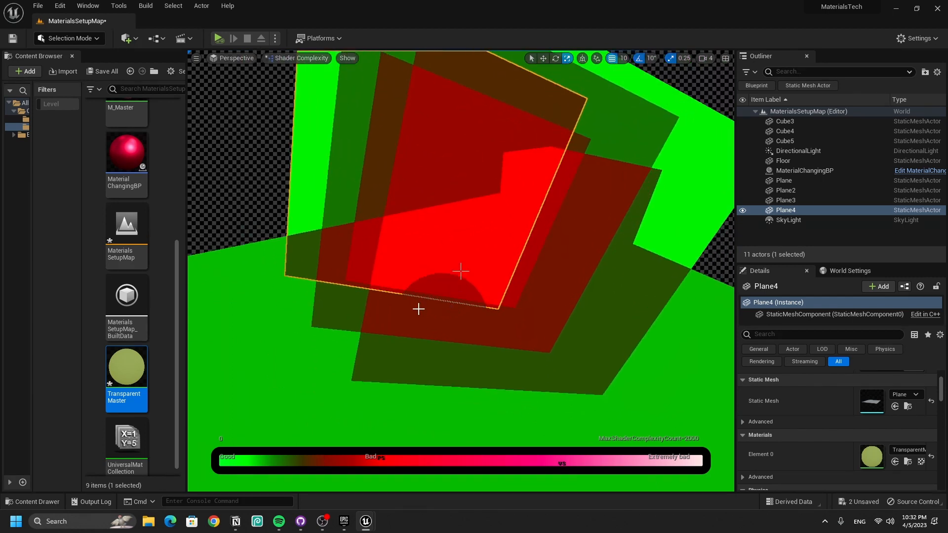
# Return to the TransparentMaster editor and examine the translucent material's shader stats alongside the opacity constant
pyautogui.hotkey('alt', 'Tab')
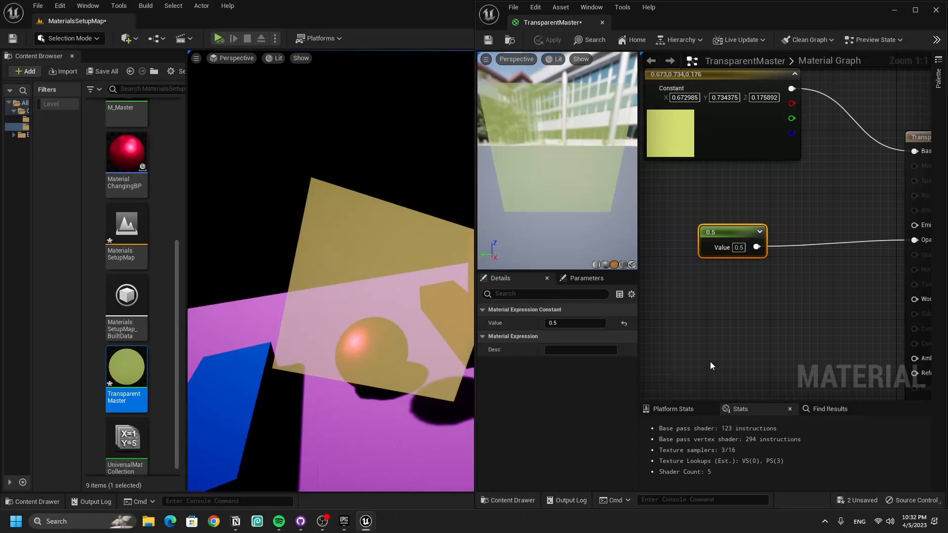
pyautogui.moveTo(755, 331); pyautogui.dragTo(786, 327, button='right')
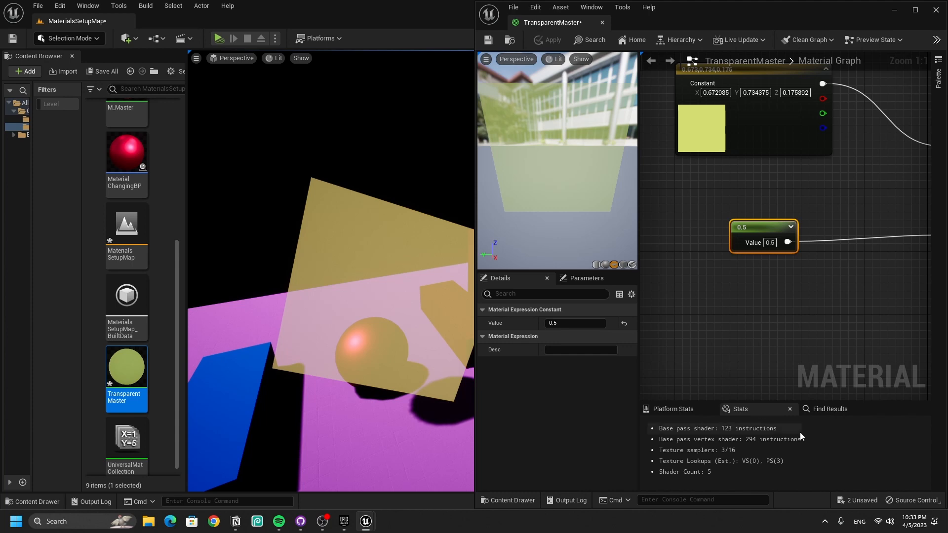
pyautogui.moveTo(794, 300); pyautogui.dragTo(785, 312, button='right')
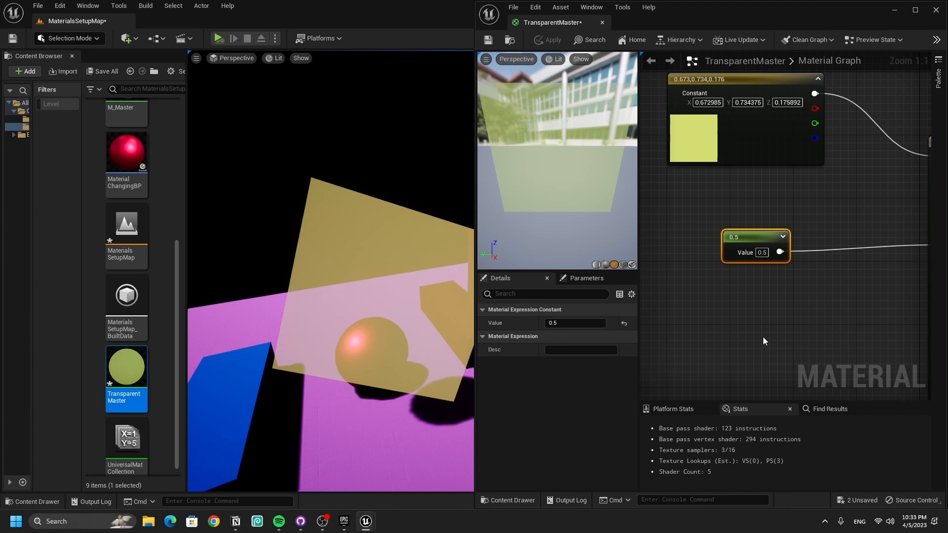
pyautogui.moveTo(826, 286); pyautogui.dragTo(829, 300, button='right')
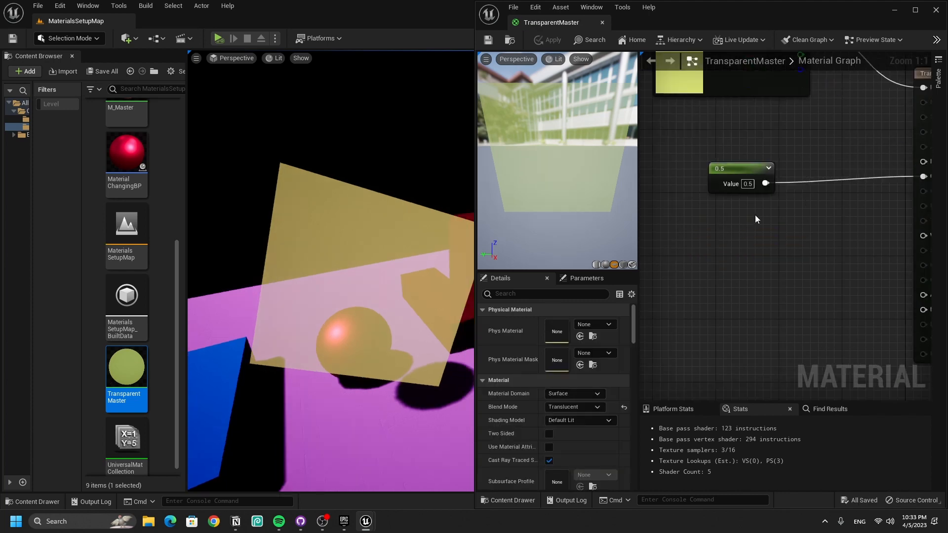
pyautogui.moveTo(743, 274); pyautogui.dragTo(737, 311, button='right')
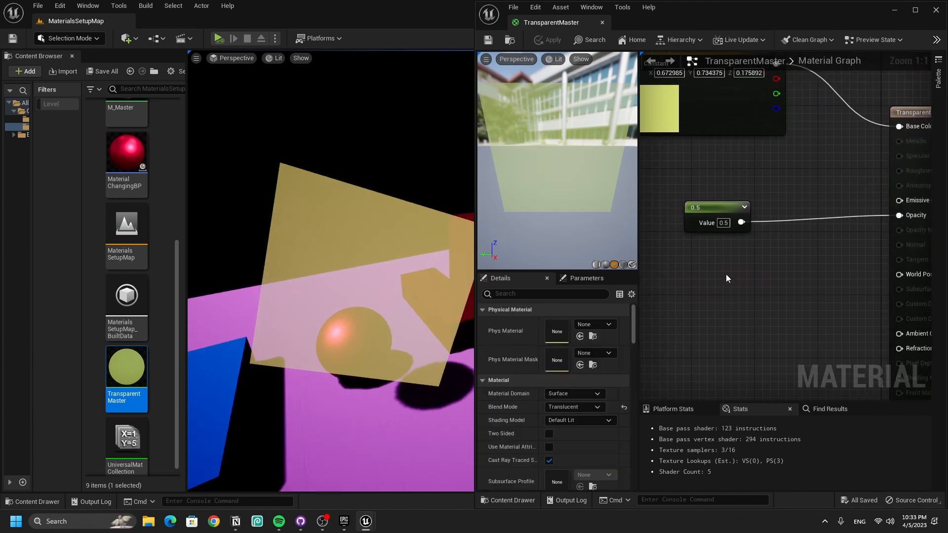
pyautogui.moveTo(727, 277); pyautogui.dragTo(740, 316, button='right')
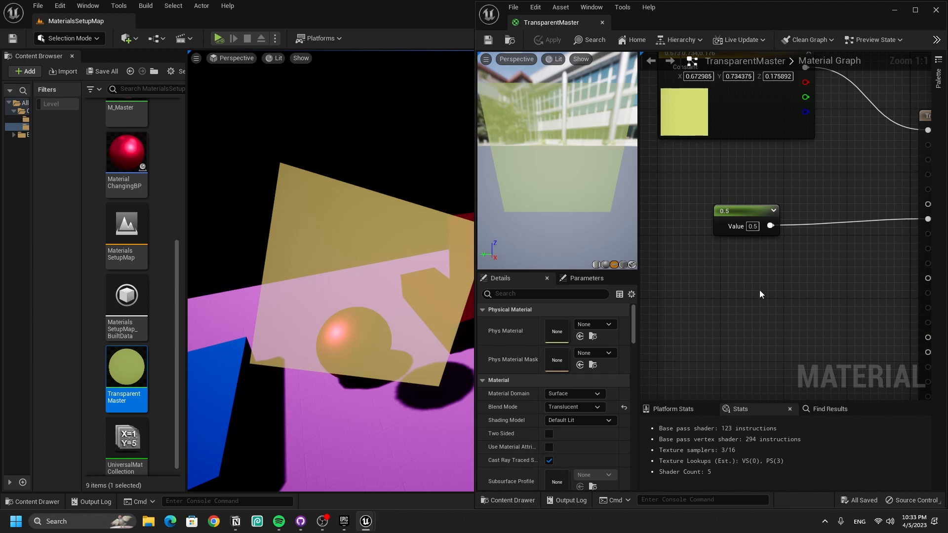
pyautogui.moveTo(710, 310); pyautogui.dragTo(694, 296, button='right')
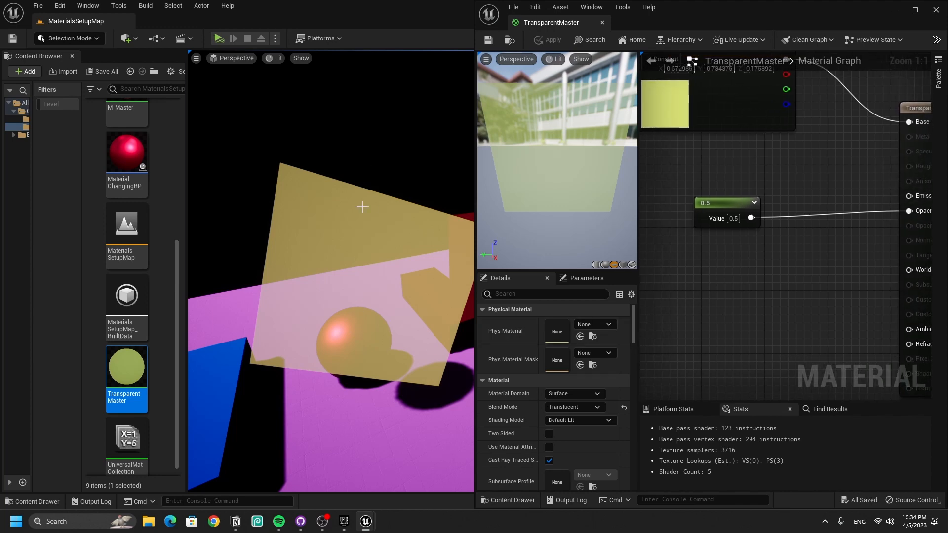
# Add a TextureCoordinate node below the 0.5 opacity constant and expand its preview
pyautogui.moveTo(737, 272); pyautogui.dragTo(690, 264, button='right')
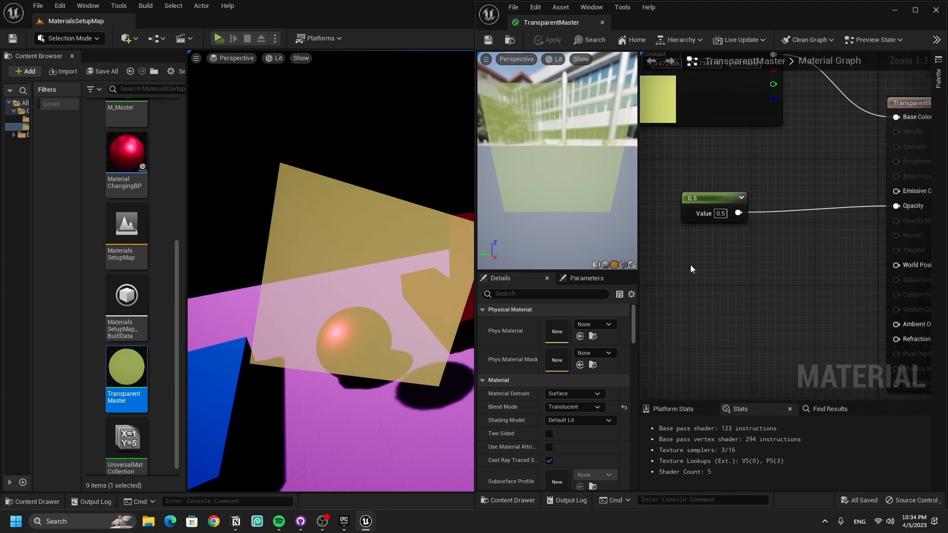
pyautogui.rightClick(689, 265)
pyautogui.write('texture')
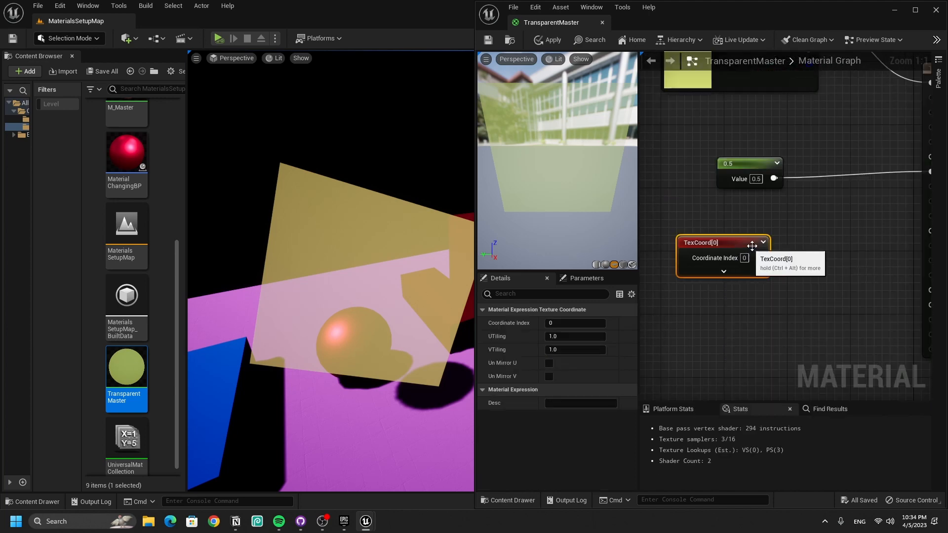
pyautogui.click(763, 242)
pyautogui.moveTo(746, 299); pyautogui.dragTo(783, 314)
# Examine the corners of the TexCoord node's UV gradient preview and shift the node slightly in the graph
pyautogui.click(706, 335)
pyautogui.click(745, 308)
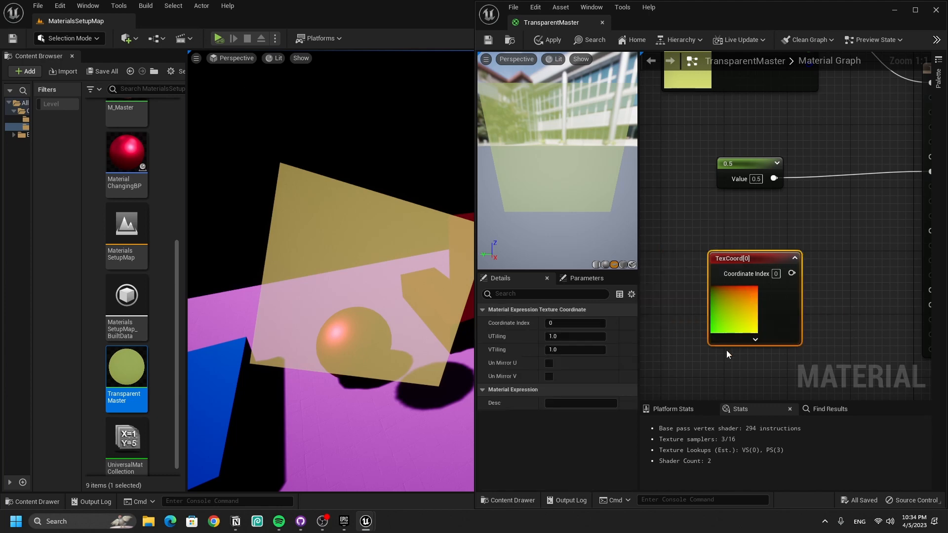
pyautogui.click(727, 353)
pyautogui.click(712, 334)
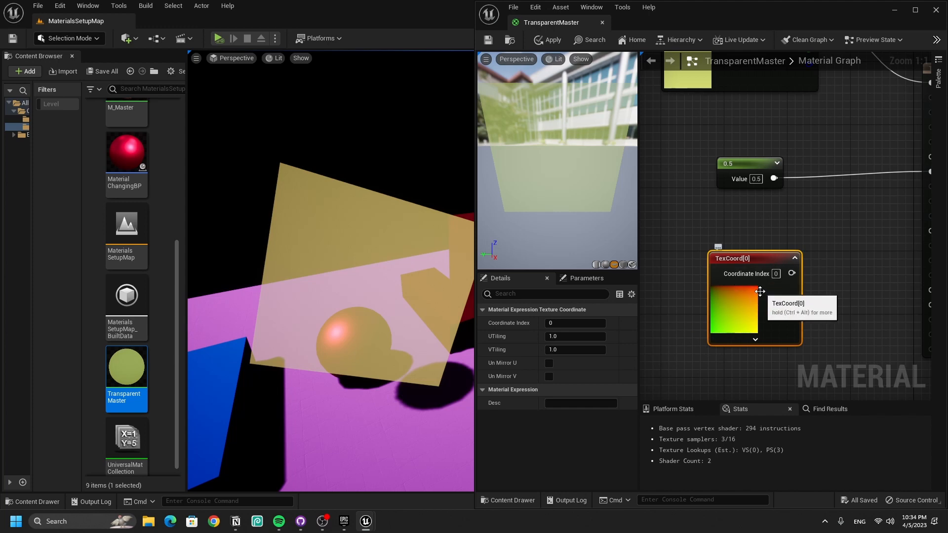
pyautogui.moveTo(756, 294); pyautogui.dragTo(724, 286)
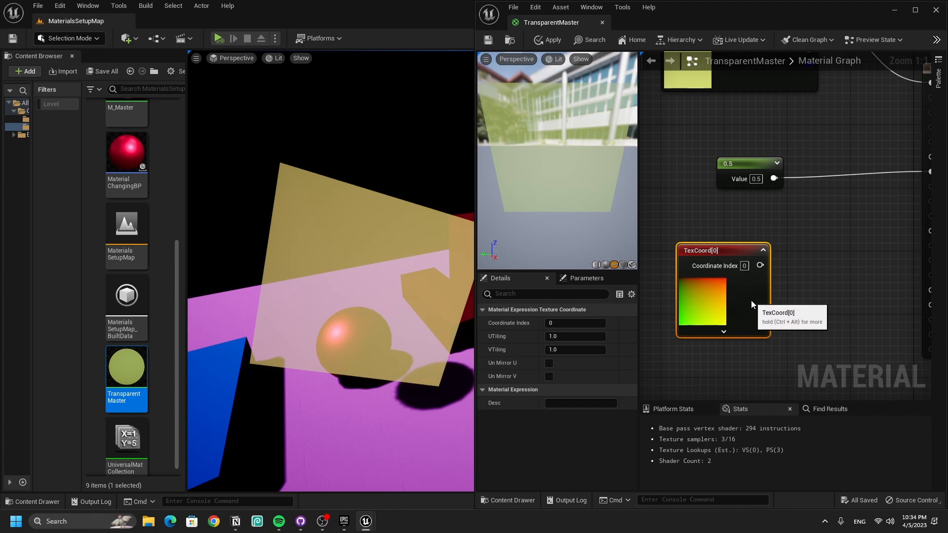
pyautogui.moveTo(703, 293); pyautogui.dragTo(734, 237, button='right')
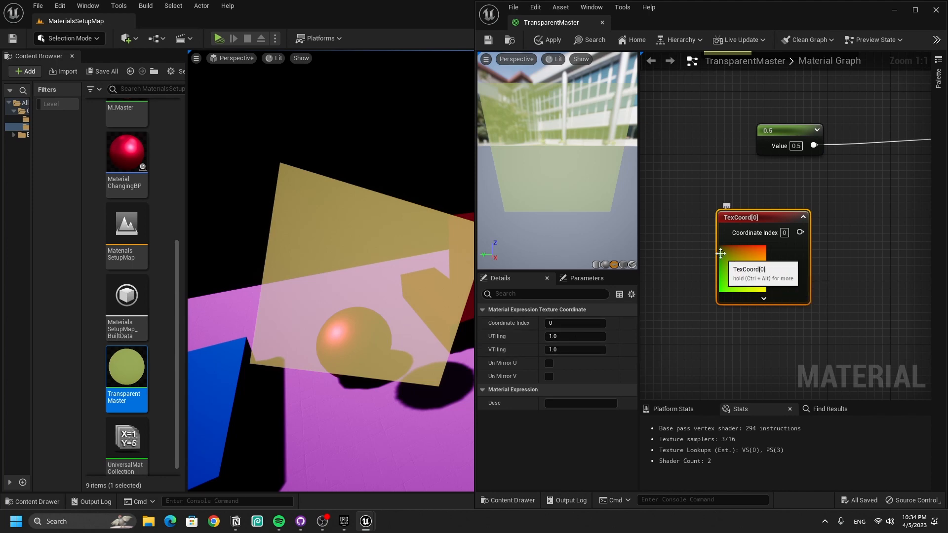
# Add a Component Mask node fed by the TexCoord output and expand its preview
pyautogui.moveTo(771, 267); pyautogui.dragTo(732, 275)
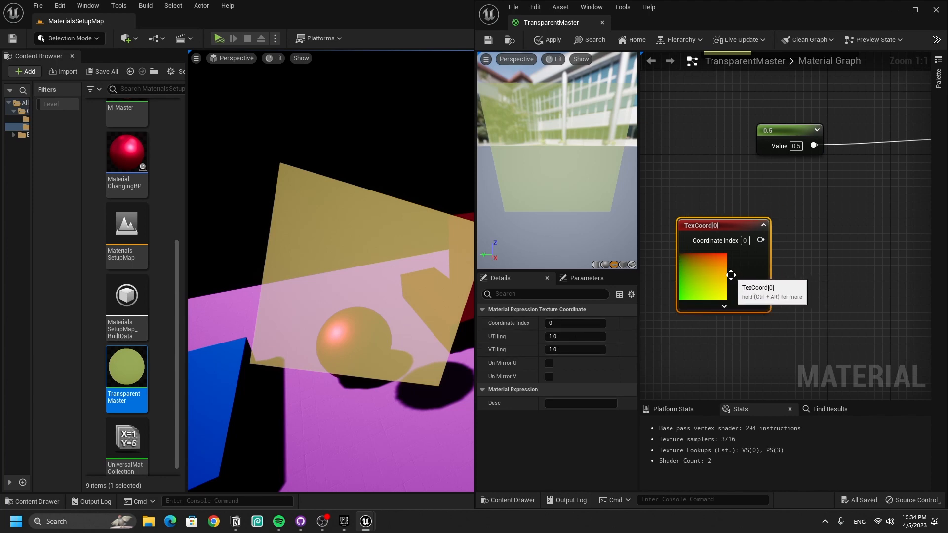
pyautogui.moveTo(732, 275); pyautogui.dragTo(684, 285, button='right')
pyautogui.moveTo(714, 250); pyautogui.dragTo(760, 250)
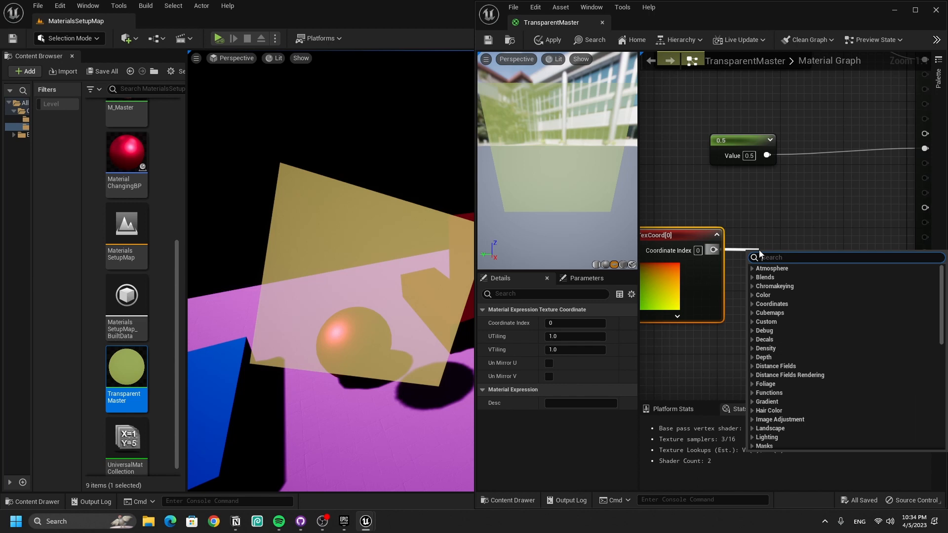
pyautogui.write('mask')
pyautogui.press('Return')
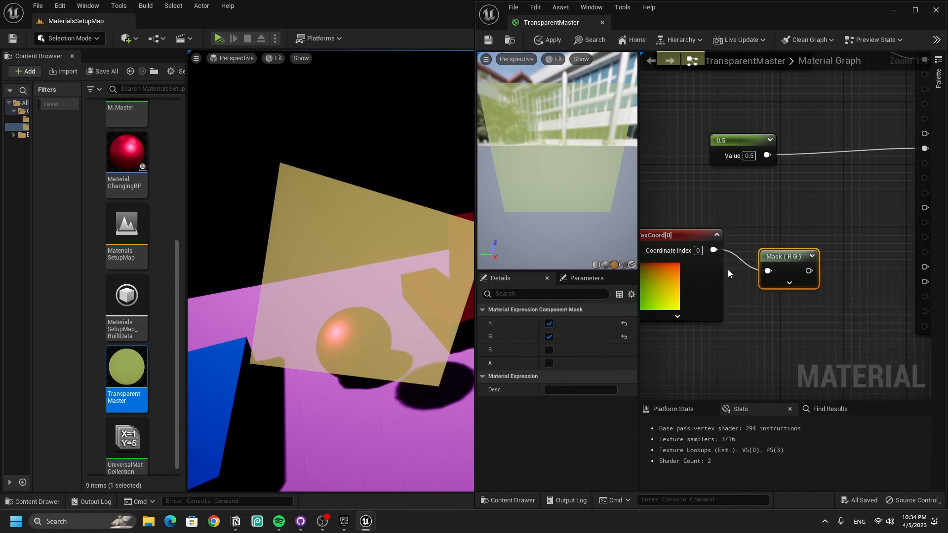
pyautogui.click(790, 283)
pyautogui.moveTo(792, 271); pyautogui.dragTo(790, 258)
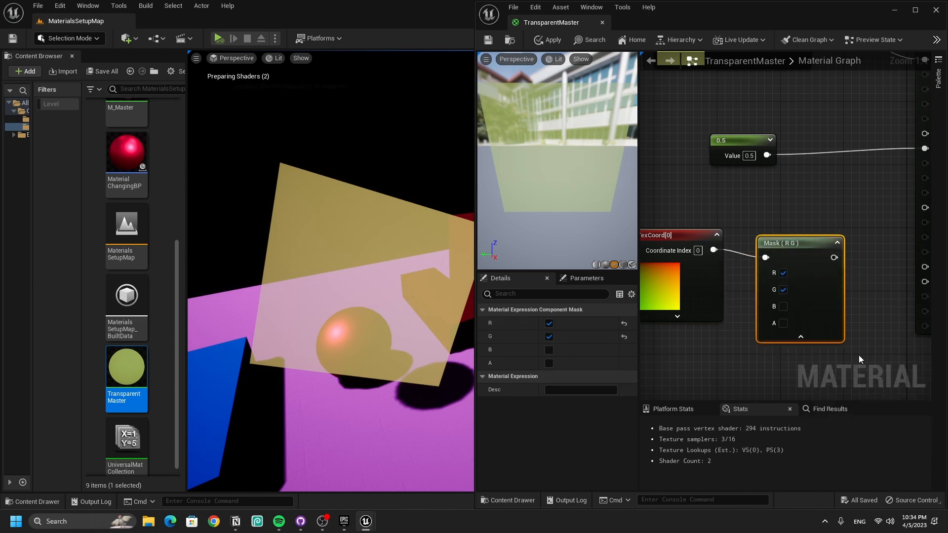
# Limit the mask to the R channel and connect it to the material's Opacity input, replacing the 0.5 constant
pyautogui.click(549, 337)
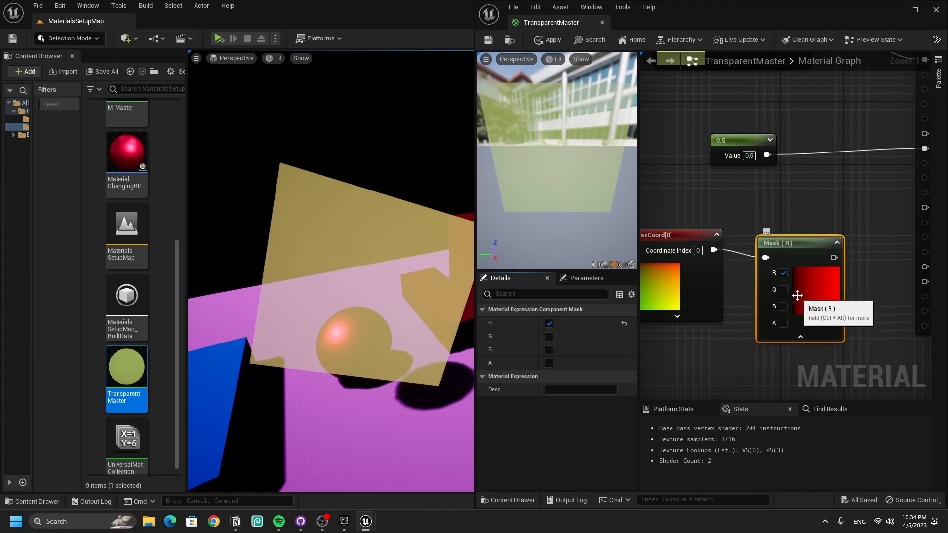
pyautogui.moveTo(813, 285); pyautogui.dragTo(764, 315, button='right')
pyautogui.moveTo(785, 288); pyautogui.dragTo(876, 179)
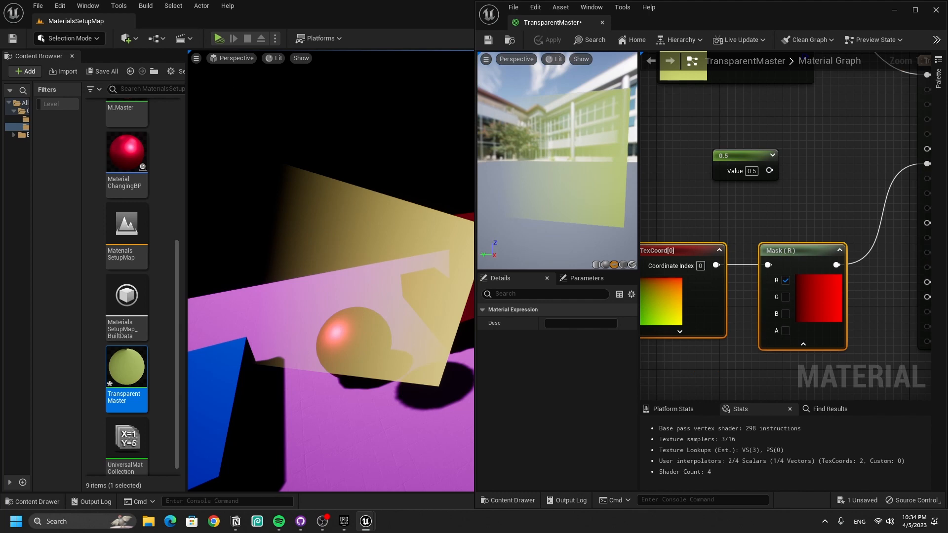
# Examine the opacity gradient on the translucent plane and compare it with the TexCoord and Mask (R) node previews
pyautogui.moveTo(617, 207); pyautogui.dragTo(578, 211)
pyautogui.scroll(3, 578, 209)
pyautogui.moveTo(776, 351); pyautogui.dragTo(838, 331, button='right')
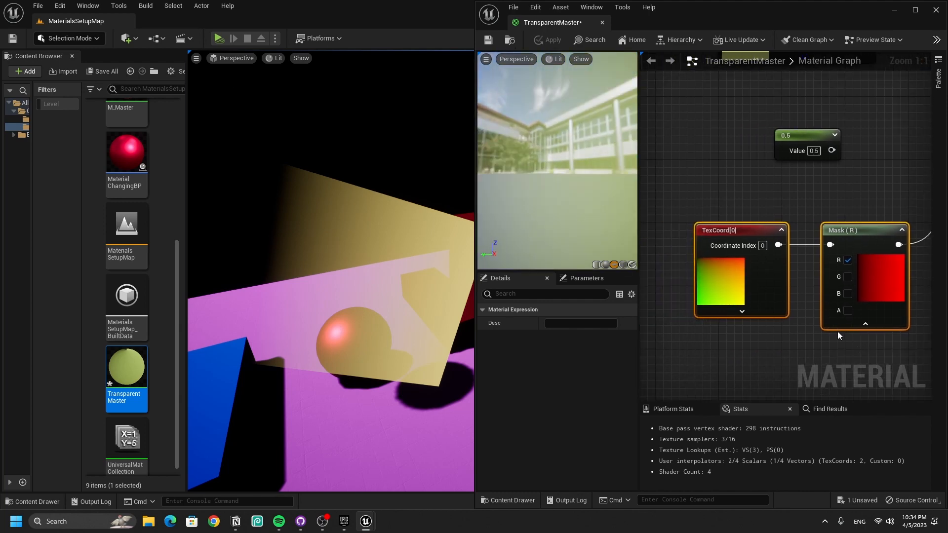
pyautogui.moveTo(774, 289); pyautogui.dragTo(738, 252)
pyautogui.scroll(-3, 439, 231)
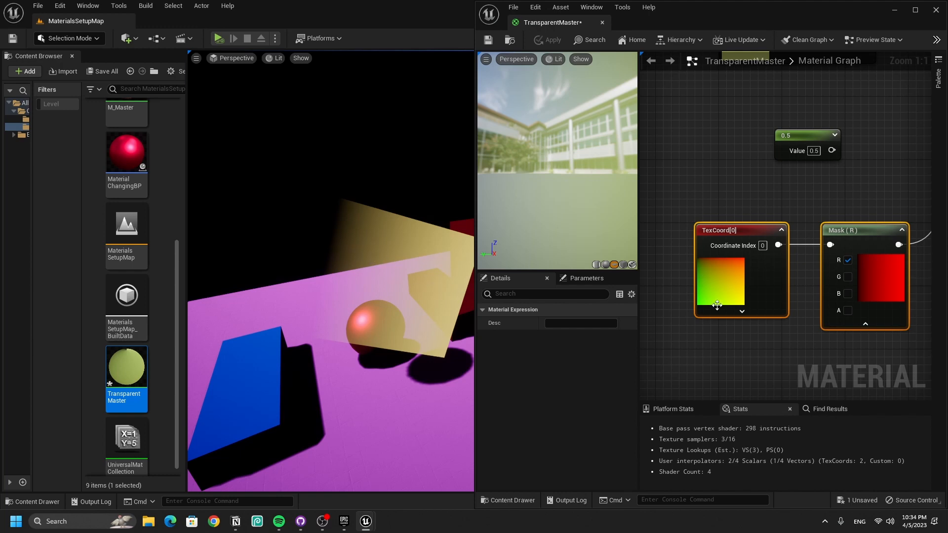
pyautogui.moveTo(827, 336); pyautogui.dragTo(864, 330, button='right')
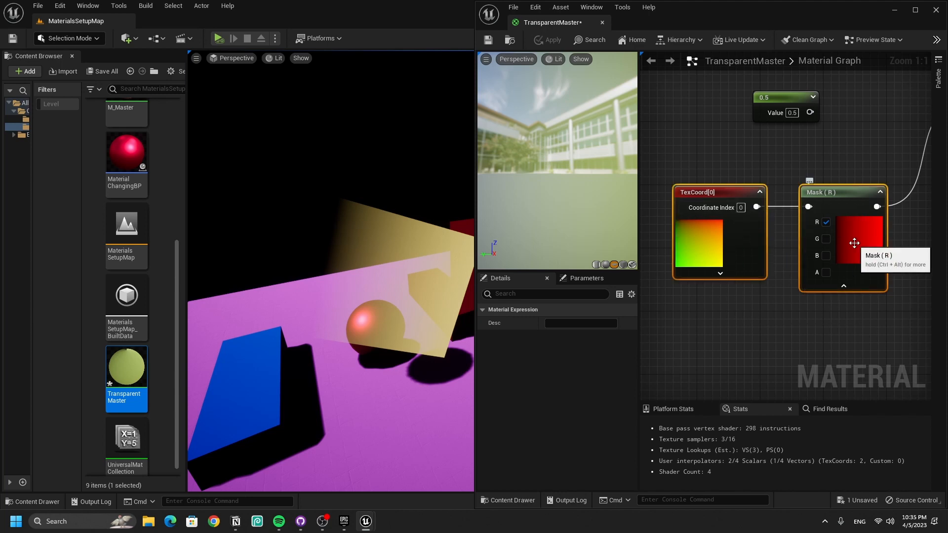
pyautogui.moveTo(854, 243); pyautogui.dragTo(740, 280, button='right')
pyautogui.scroll(-1, 706, 247)
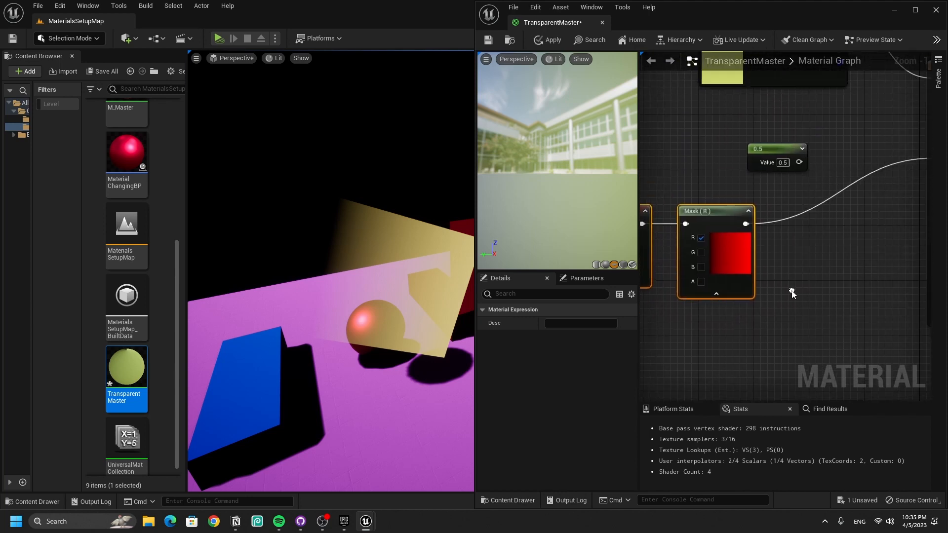
# Switch the Component Mask from the R channel to G only and save the material
pyautogui.click(702, 238)
pyautogui.click(702, 253)
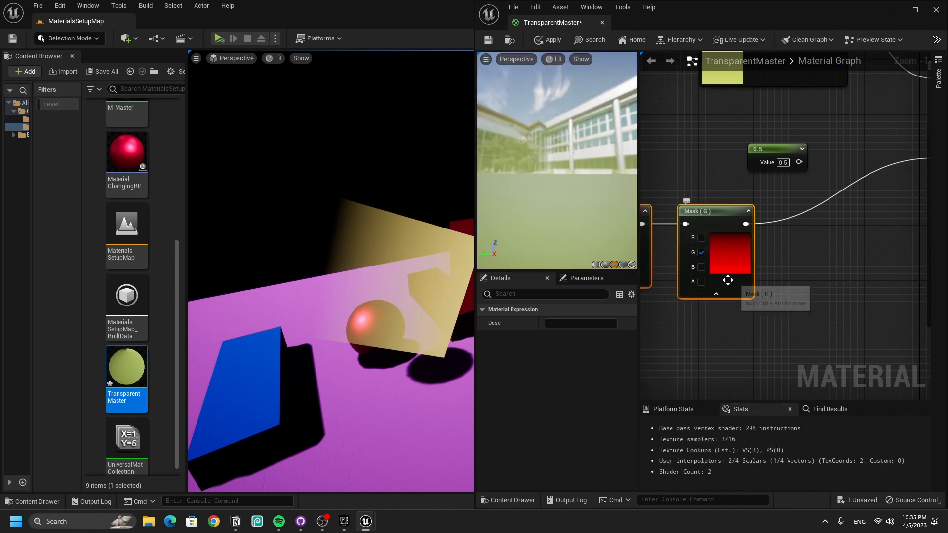
pyautogui.hotkey('ctrl', 's')
# Shift the mask nodes to make room and insert a Power node with exponent 2 between Mask (G) and the Opacity input
pyautogui.moveTo(736, 310); pyautogui.dragTo(812, 286, button='right')
pyautogui.moveTo(788, 233); pyautogui.dragTo(732, 230)
pyautogui.moveTo(818, 240); pyautogui.dragTo(766, 266, button='right')
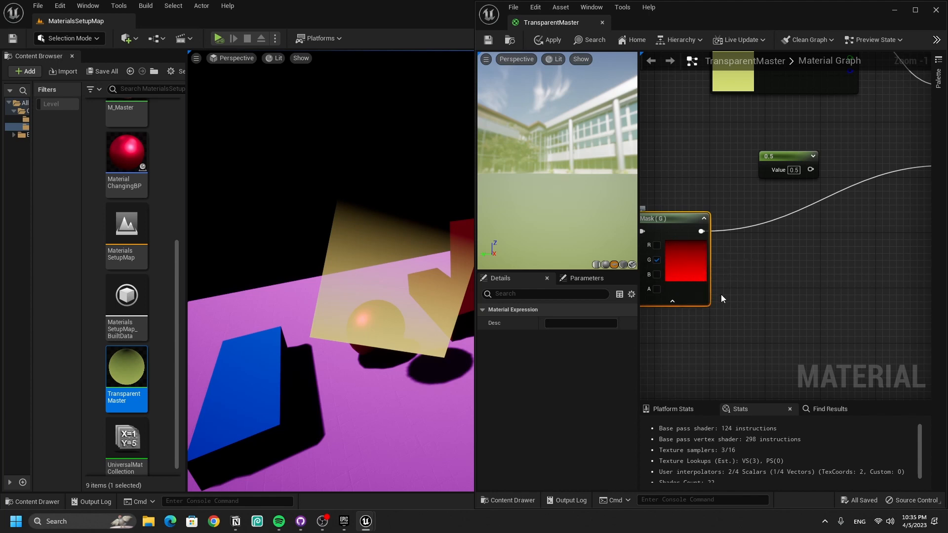
pyautogui.moveTo(701, 231); pyautogui.dragTo(755, 241)
pyautogui.write('power')
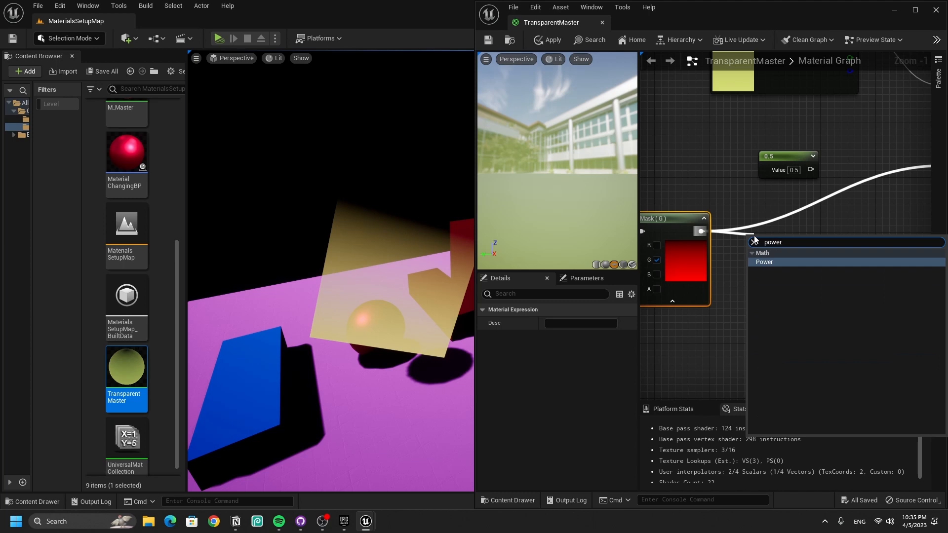
pyautogui.press('Return')
pyautogui.scroll(1, 786, 242)
pyautogui.moveTo(785, 242); pyautogui.dragTo(646, 270, button='right')
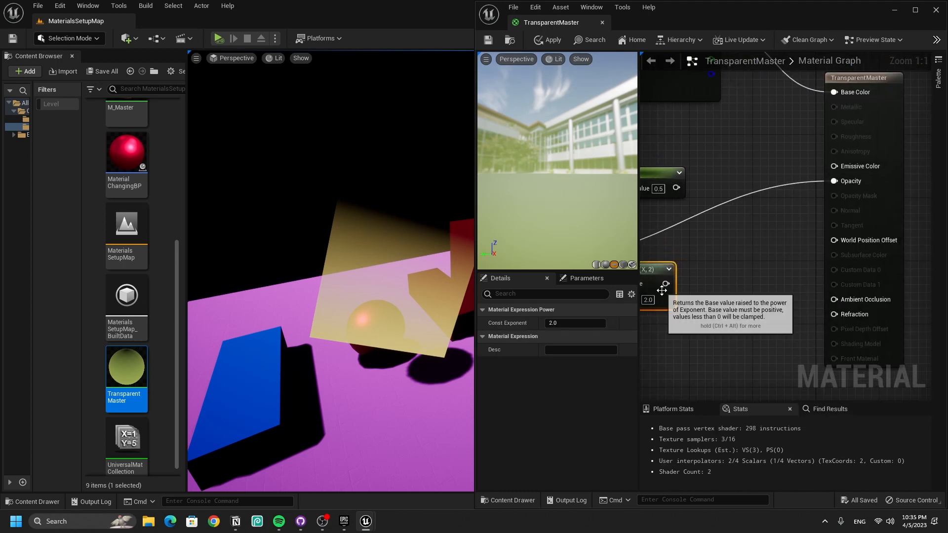
pyautogui.moveTo(665, 284); pyautogui.dragTo(838, 183)
pyautogui.moveTo(642, 240); pyautogui.dragTo(742, 210, button='right')
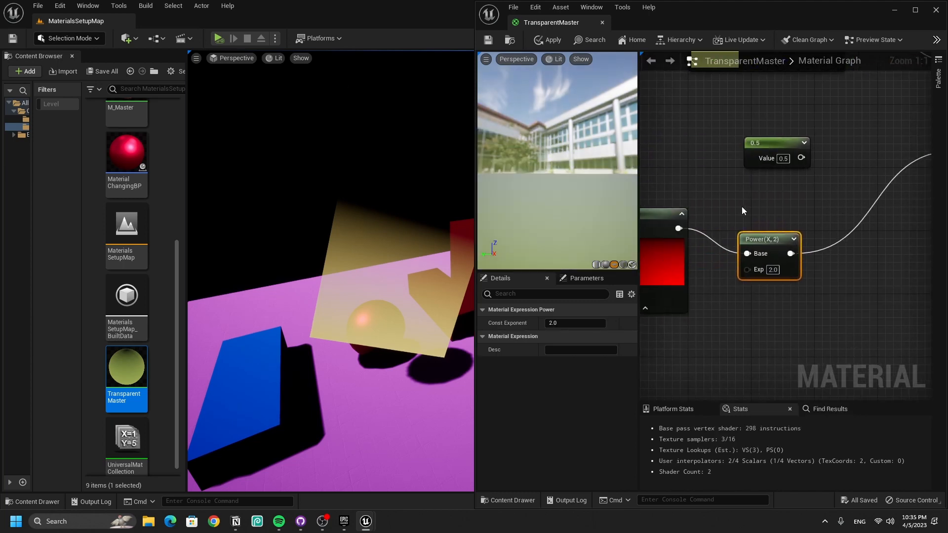
# Expand the Power node's preview, move the node closer to the mask, and apply the material changes
pyautogui.click(794, 239)
pyautogui.moveTo(811, 299); pyautogui.dragTo(784, 289)
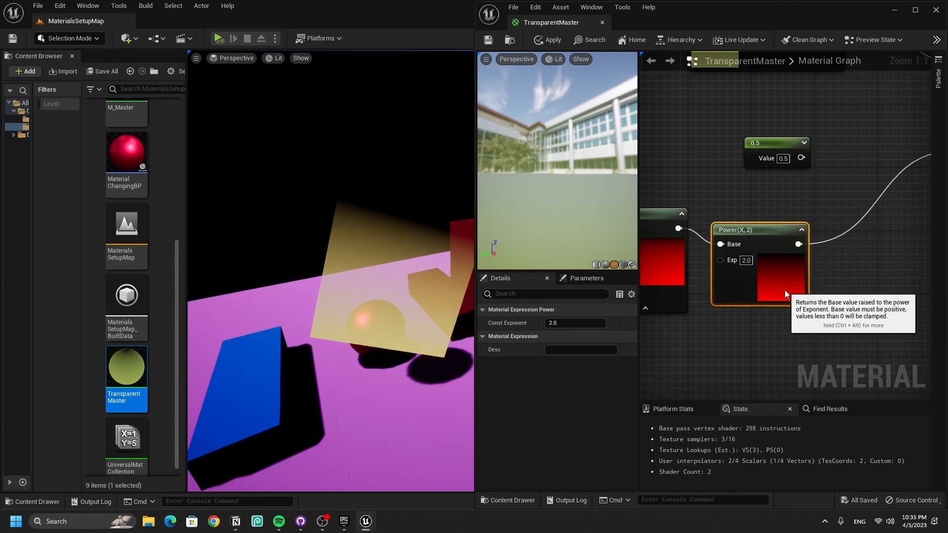
pyautogui.click(548, 40)
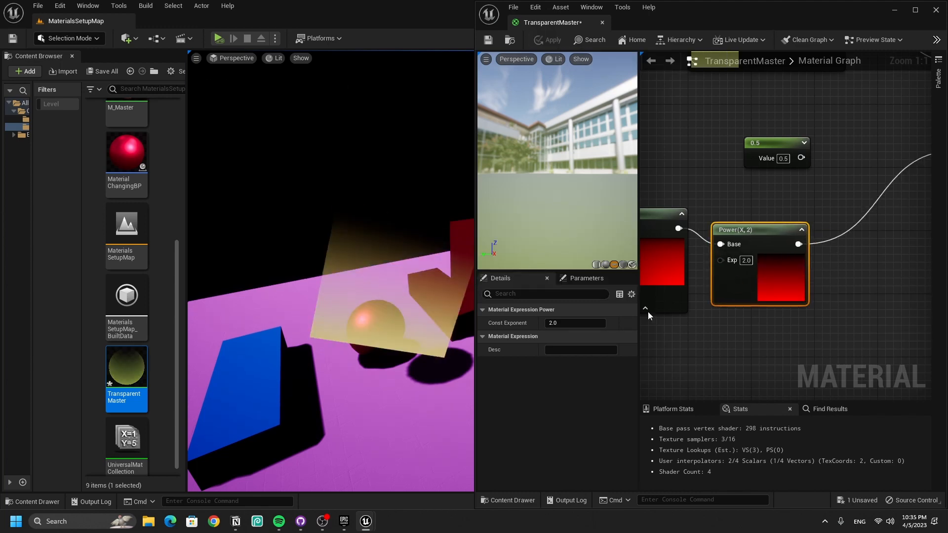
# Set the Power node's exponent to 5, apply the material, and inspect the plane's fade in the level
pyautogui.click(746, 260)
pyautogui.write('5')
pyautogui.press('Return')
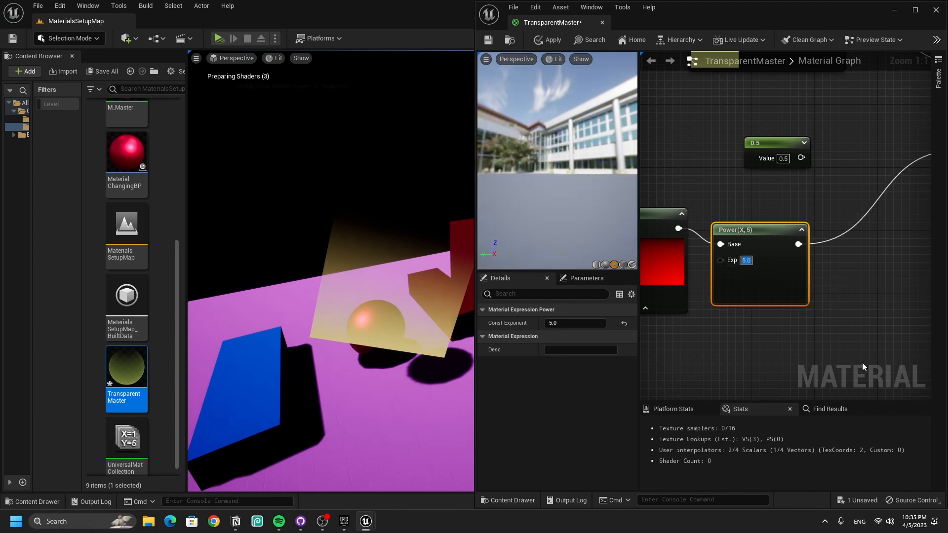
pyautogui.click(550, 41)
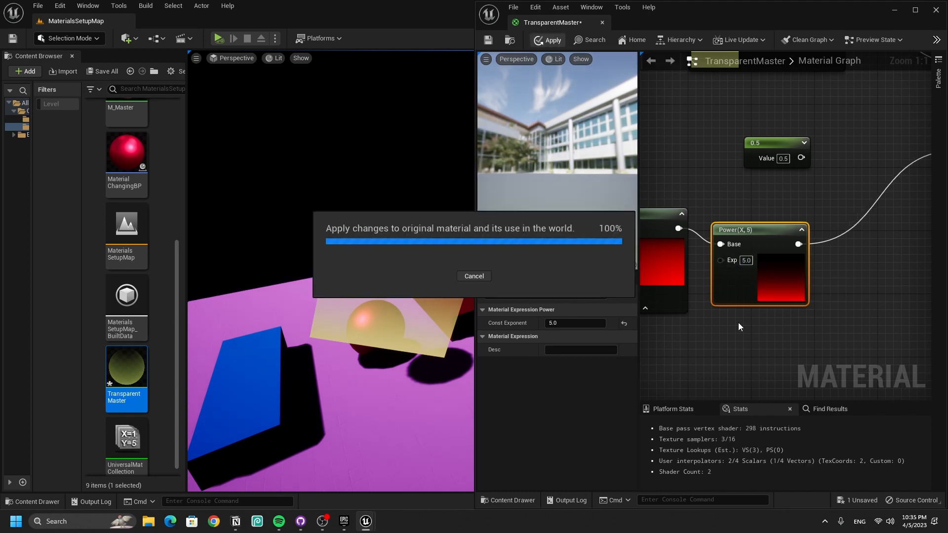
pyautogui.scroll(2, 388, 301)
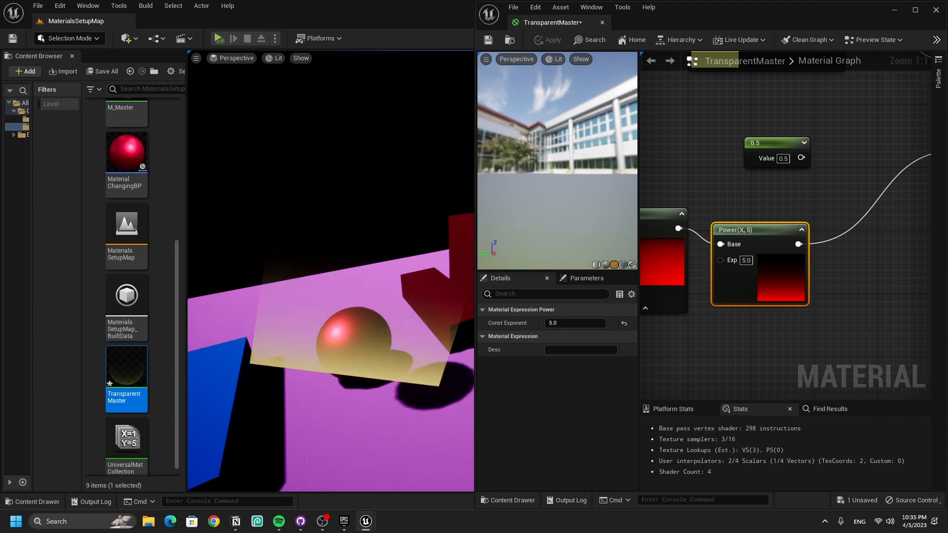
pyautogui.moveTo(388, 300)
pyautogui.mouseDown()
pyautogui.moveTo(395, 321)
pyautogui.moveTo(396, 289)
pyautogui.mouseUp()
pyautogui.moveTo(396, 289)
pyautogui.mouseDown(button='right')
pyautogui.moveTo(395, 326)
pyautogui.moveTo(387, 284)
pyautogui.moveTo(410, 292)
pyautogui.moveTo(400, 289)
pyautogui.mouseUp(button='right')
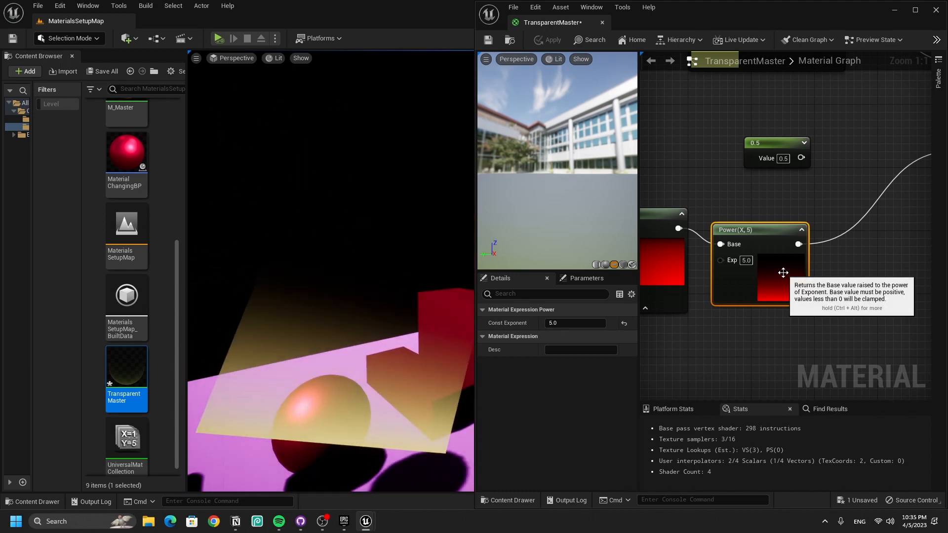
# Select the TexCoord, Mask (G) and Power nodes together and move them further below the 0.5 constant
pyautogui.scroll(-3, 805, 321)
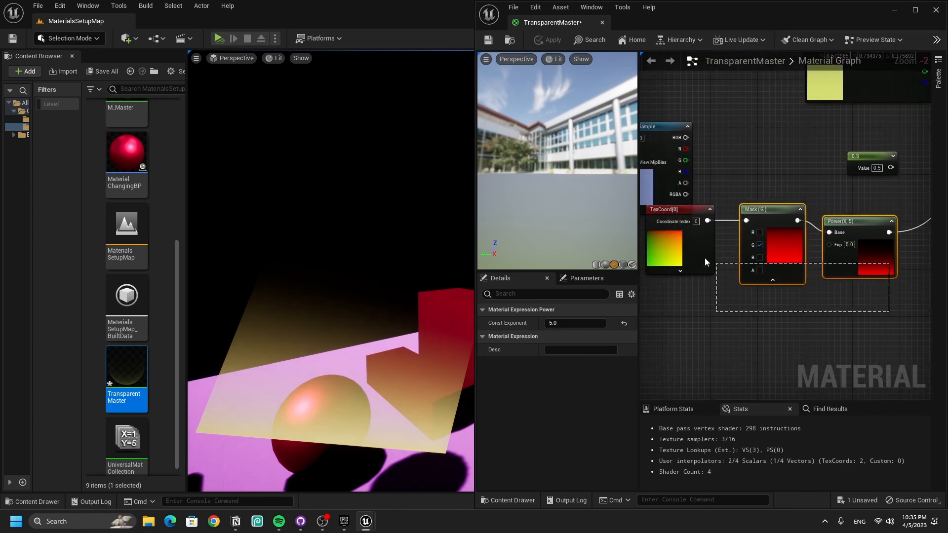
pyautogui.moveTo(706, 262); pyautogui.dragTo(696, 257)
pyautogui.moveTo(684, 254); pyautogui.dragTo(667, 283)
pyautogui.moveTo(883, 276); pyautogui.dragTo(763, 313, button='right')
pyautogui.scroll(1, 763, 314)
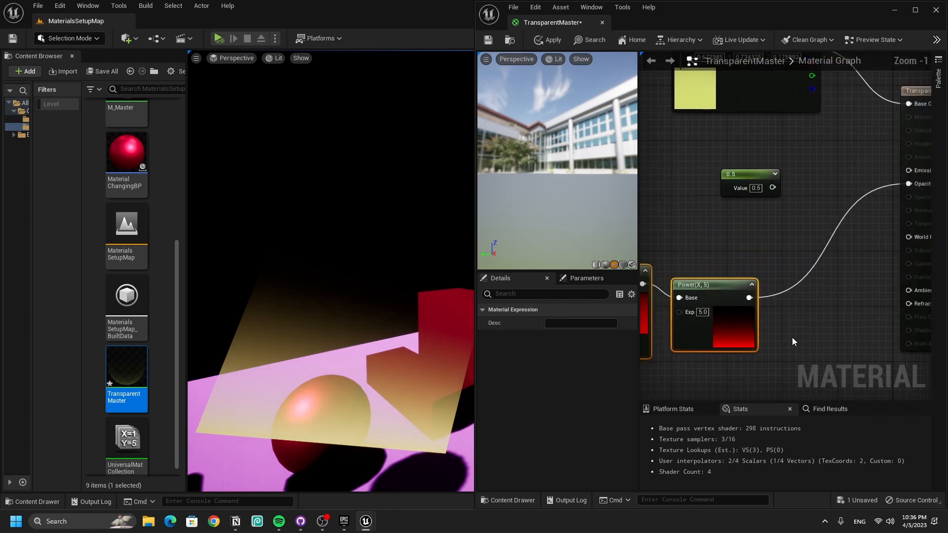
pyautogui.scroll(1, 716, 354)
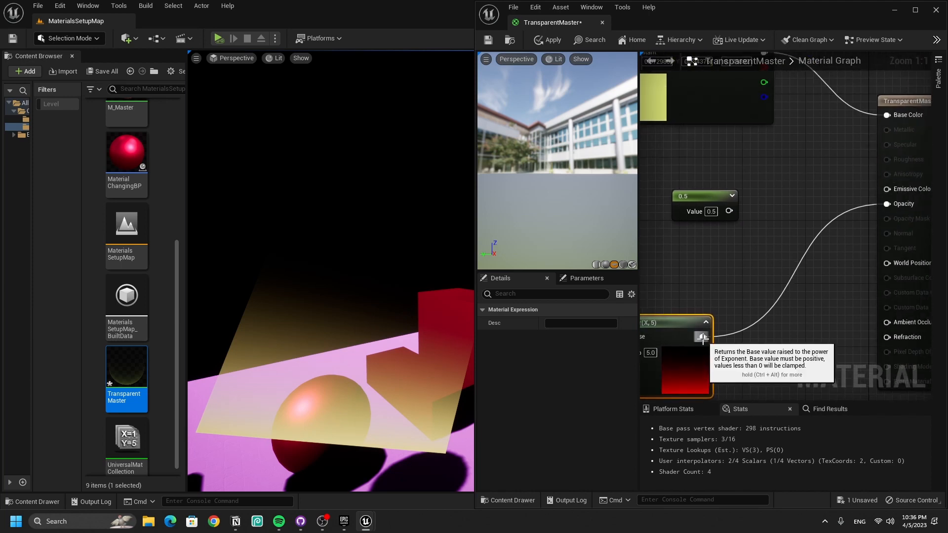
# Add a Multiply node after Power with B set to 100 and connect its output to Opacity
pyautogui.moveTo(703, 338); pyautogui.dragTo(747, 345)
pyautogui.write('multiply')
pyautogui.press('Return')
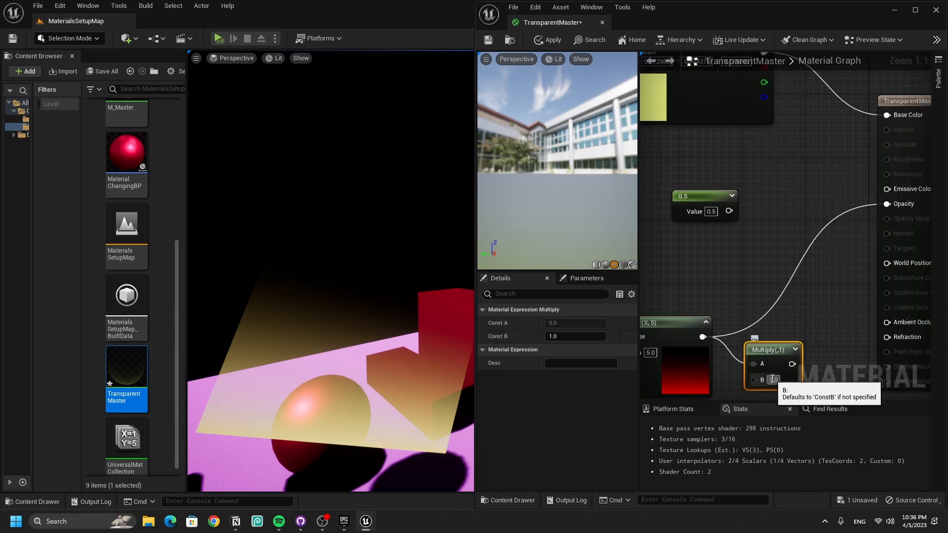
pyautogui.write('100')
pyautogui.press('Return')
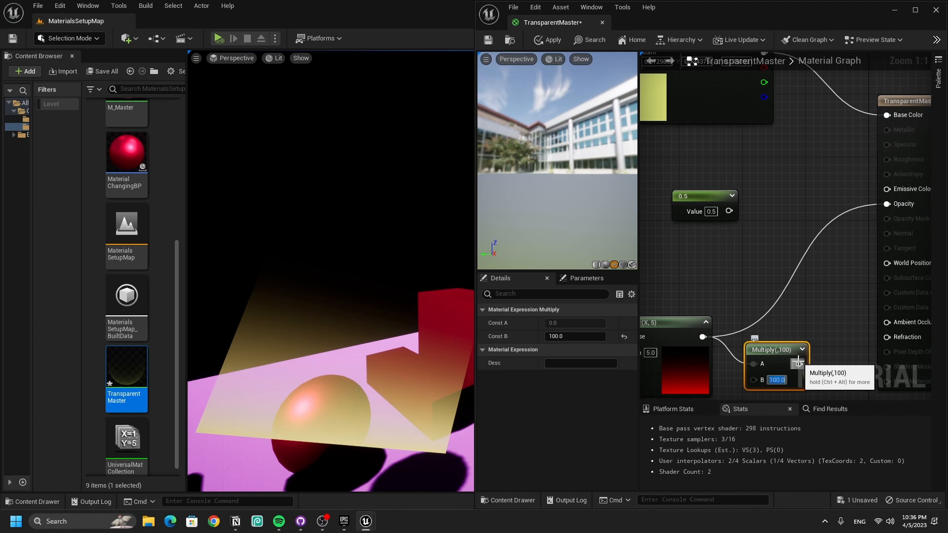
pyautogui.moveTo(795, 364); pyautogui.dragTo(896, 207)
pyautogui.moveTo(896, 206); pyautogui.dragTo(896, 206)
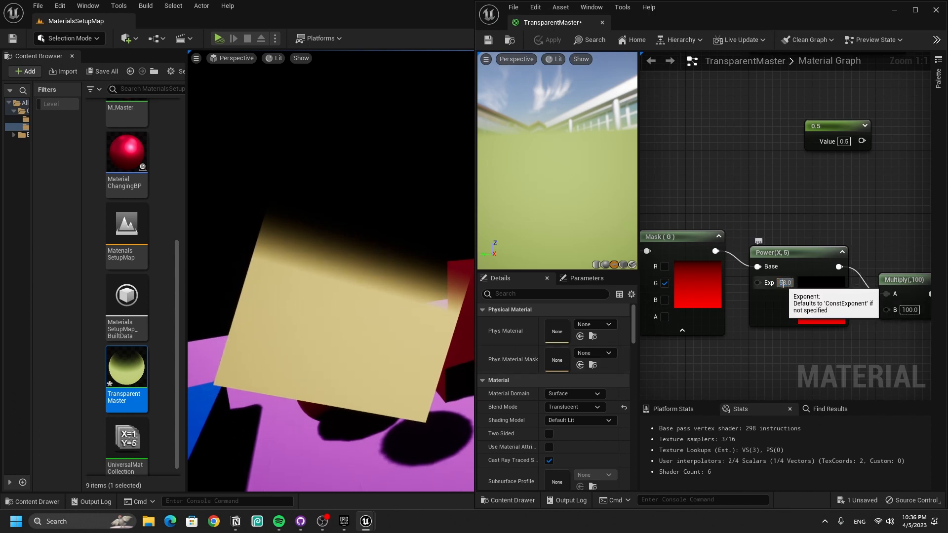
# Set the Power node's exponent to 3 and apply the material
pyautogui.write('3')
pyautogui.press('Return')
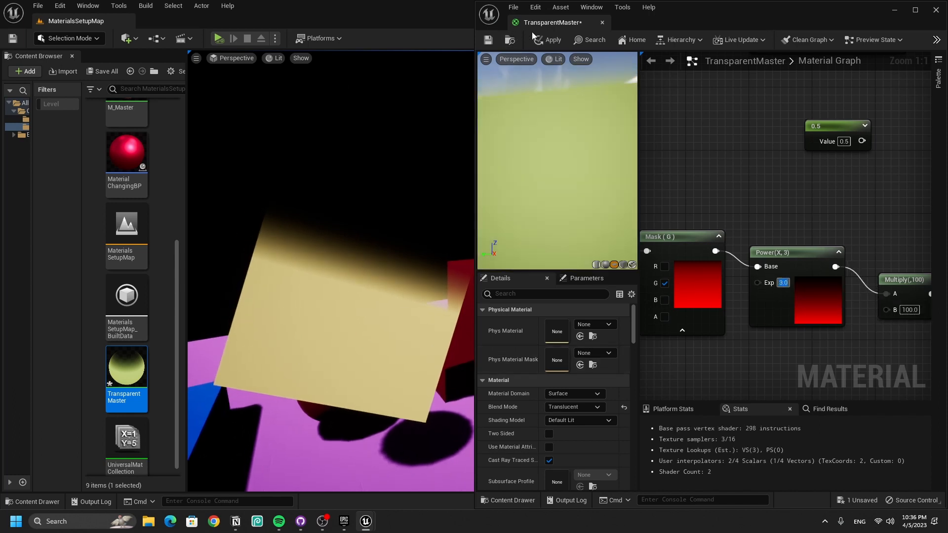
pyautogui.click(548, 40)
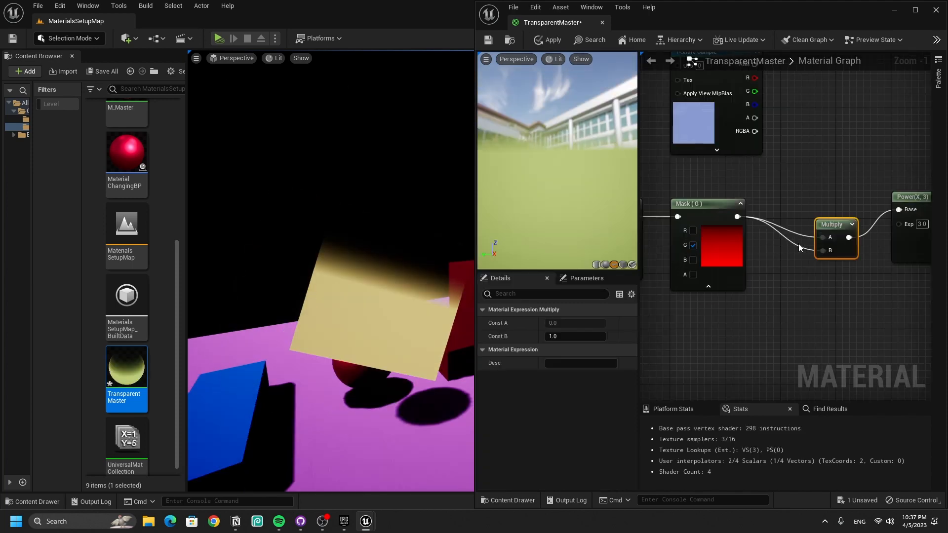
# Replace the direct mask connection into B of the Multiply before Power with a OneMinus of Mask (G), and apply the material
pyautogui.click(799, 244)
pyautogui.moveTo(736, 218); pyautogui.dragTo(770, 282)
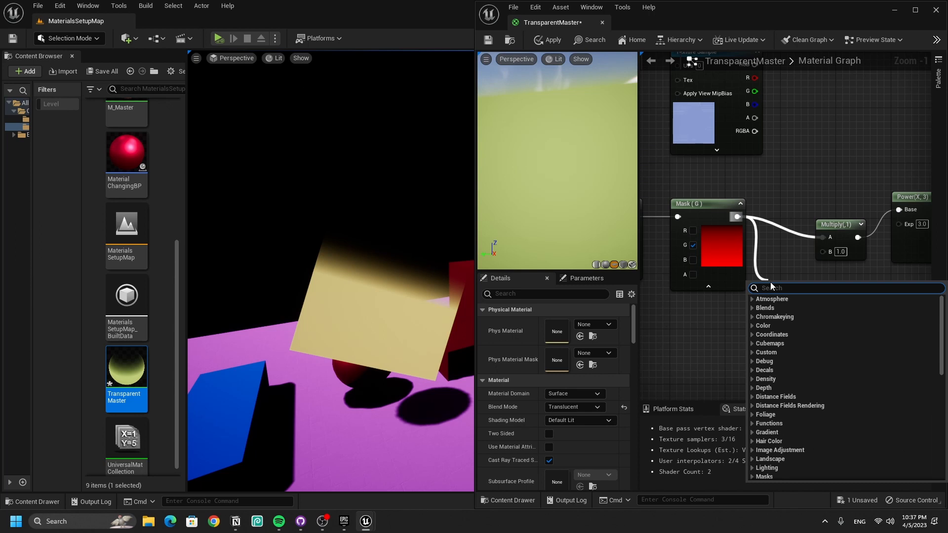
pyautogui.write('*')
pyautogui.press('BackSpace')
pyautogui.write('-1')
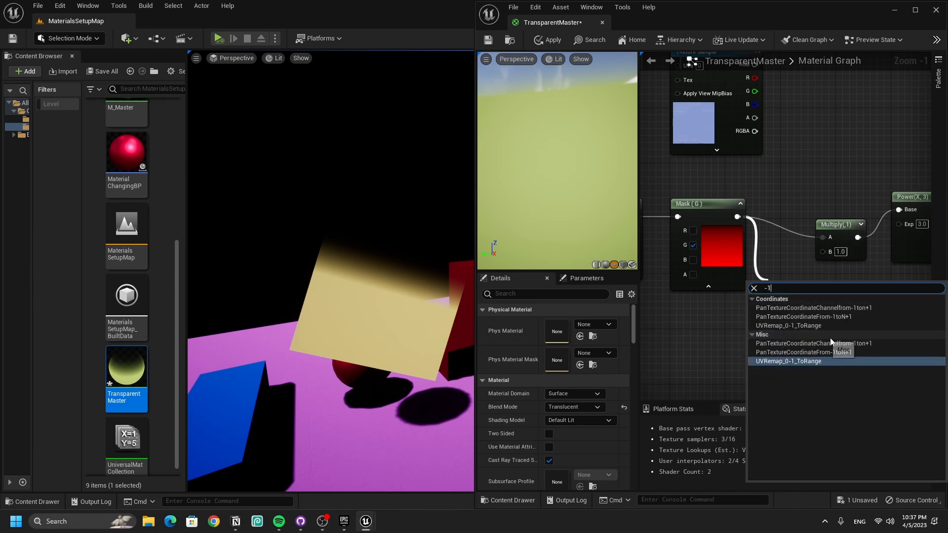
pyautogui.press('BackSpace')
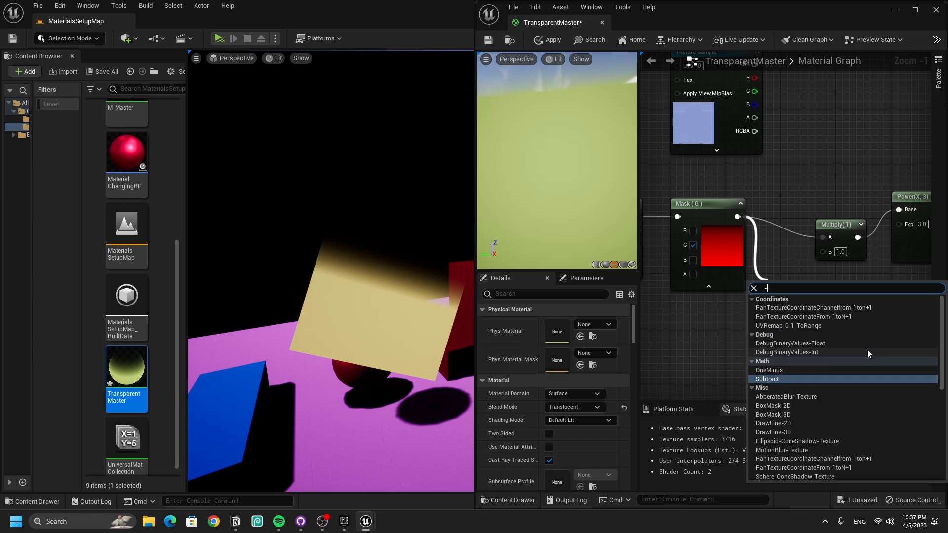
pyautogui.click(776, 370)
pyautogui.click(561, 46)
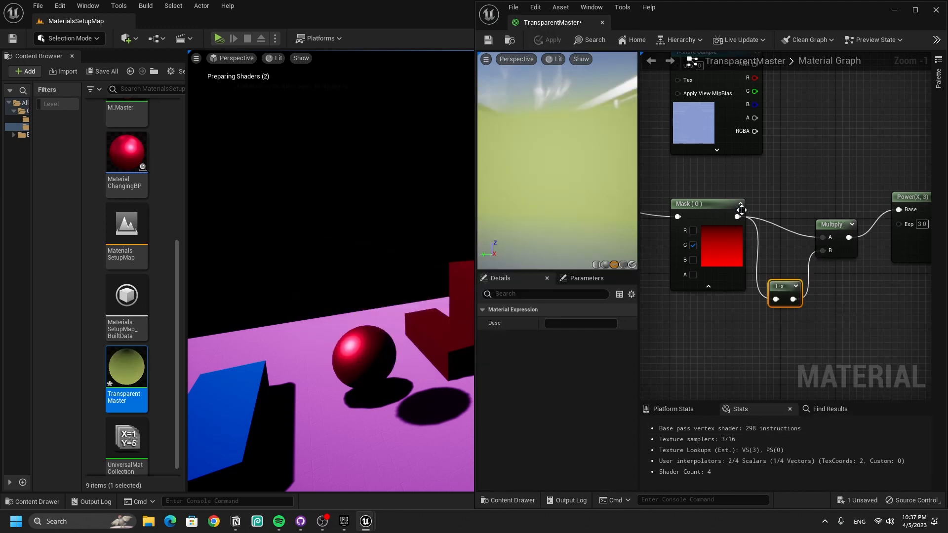
pyautogui.moveTo(738, 217); pyautogui.dragTo(733, 320)
pyautogui.write('*')
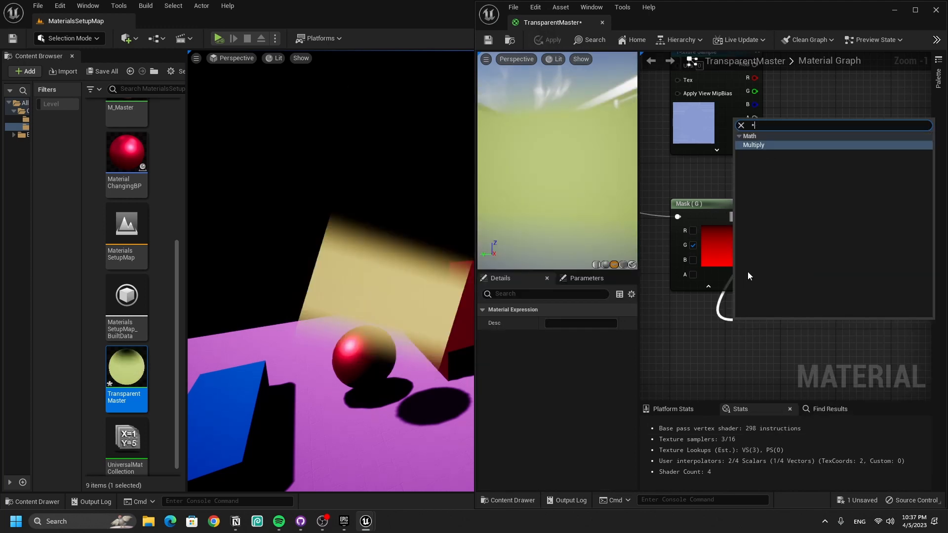
pyautogui.click(755, 145)
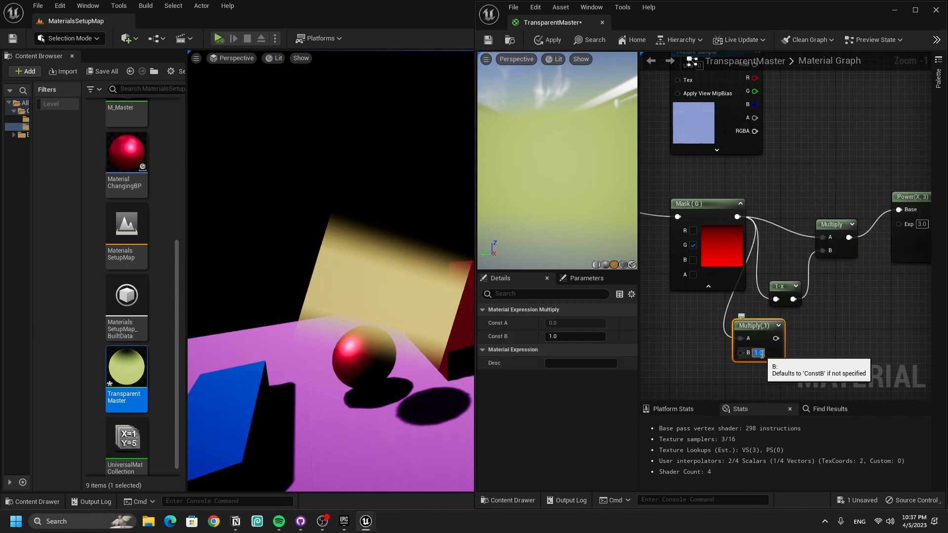
pyautogui.press('Delete')
# Try including the R channel in the Mask (G) node, inspect the preview, and restore the mask to G only
pyautogui.scroll(-2, 790, 354)
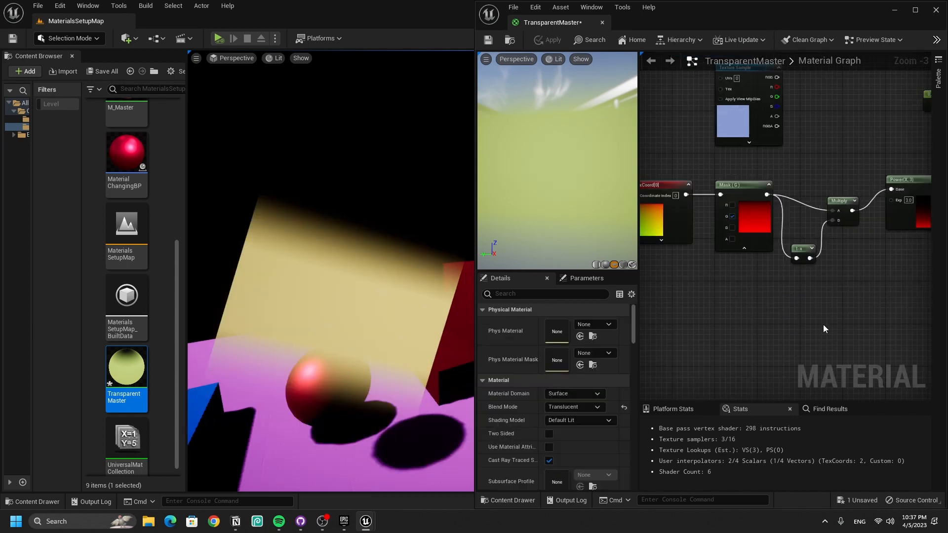
pyautogui.moveTo(822, 324); pyautogui.dragTo(881, 328, button='right')
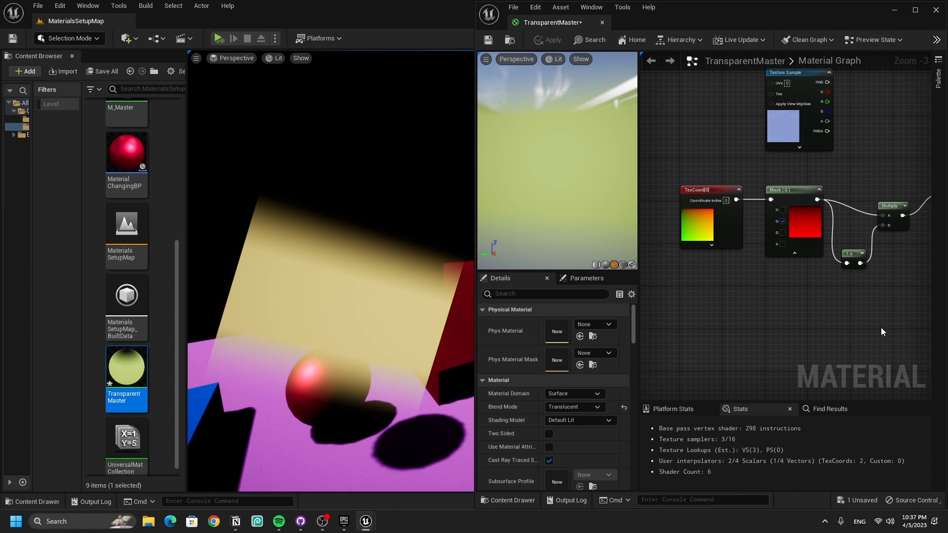
pyautogui.click(782, 209)
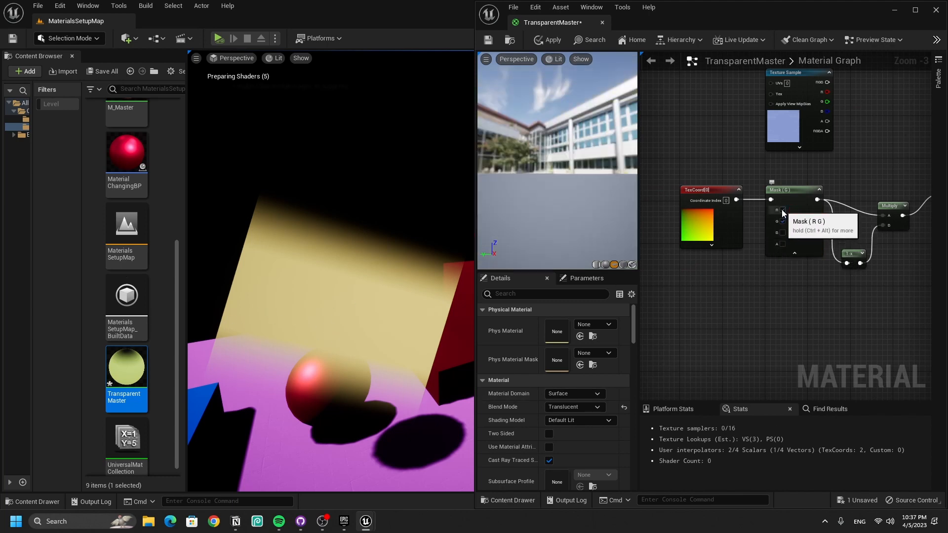
pyautogui.scroll(-5, 544, 185)
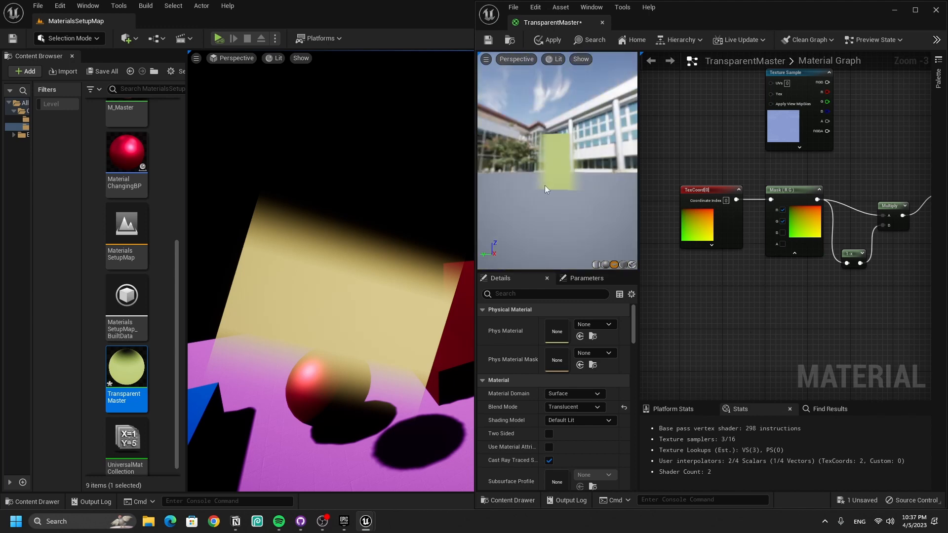
pyautogui.scroll(2, 554, 141)
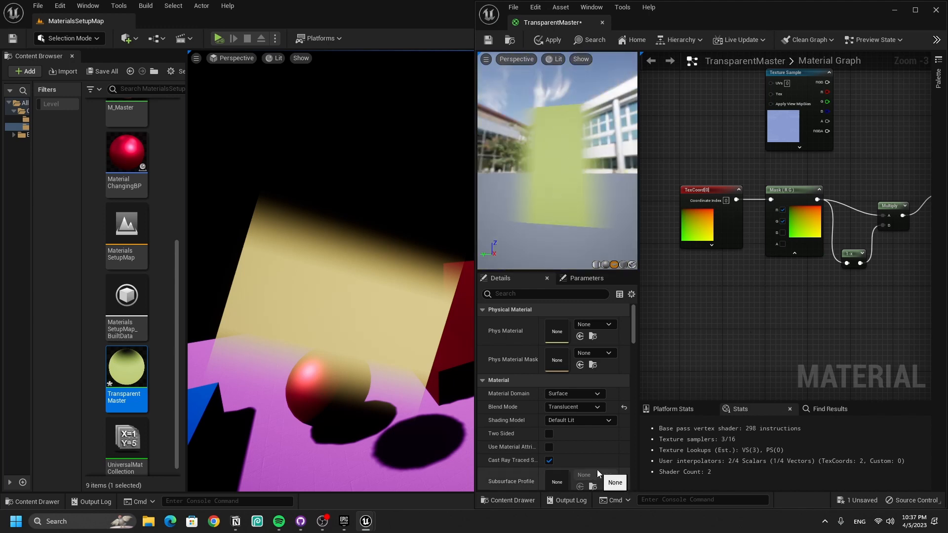
pyautogui.click(783, 210)
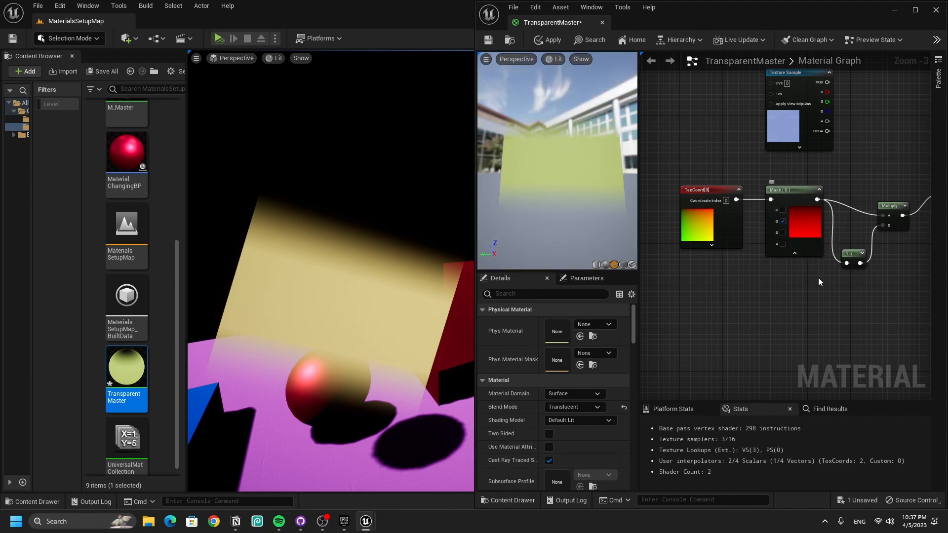
# Duplicate the TexCoord, Mask, OneMinus and Multiply nodes below the originals and switch the copied mask from G to R
pyautogui.moveTo(897, 308); pyautogui.dragTo(849, 296, button='right')
pyautogui.moveTo(850, 294); pyautogui.dragTo(643, 190)
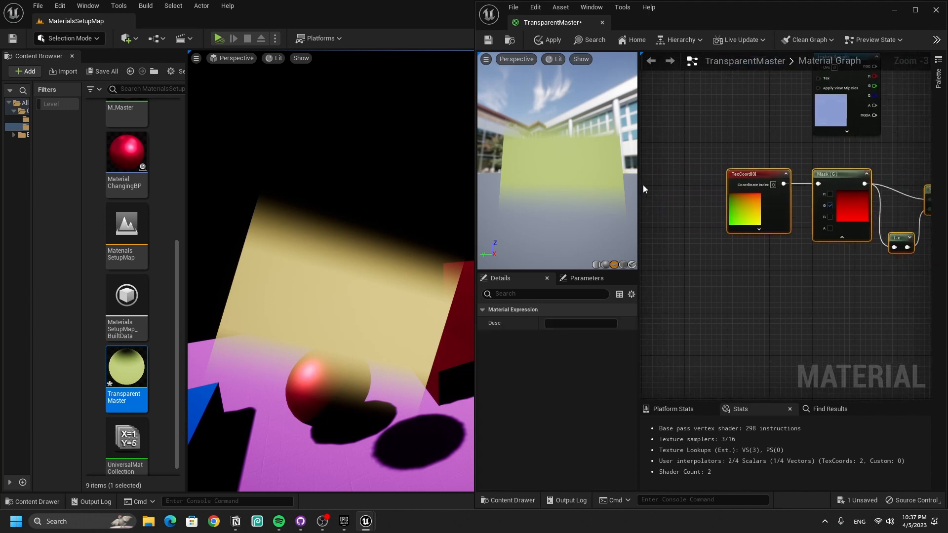
pyautogui.hotkey('ctrl', 'c')
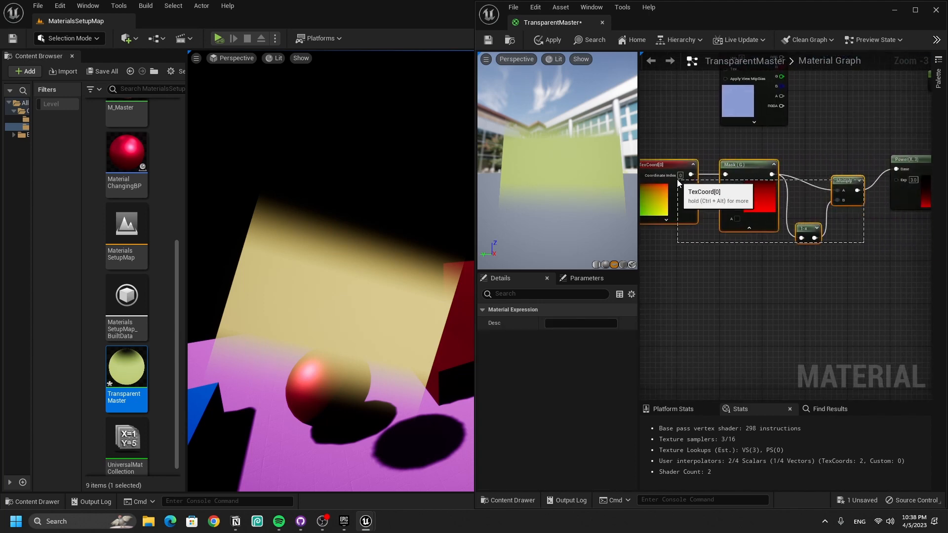
pyautogui.hotkey('ctrl', 'v')
pyautogui.click(711, 286)
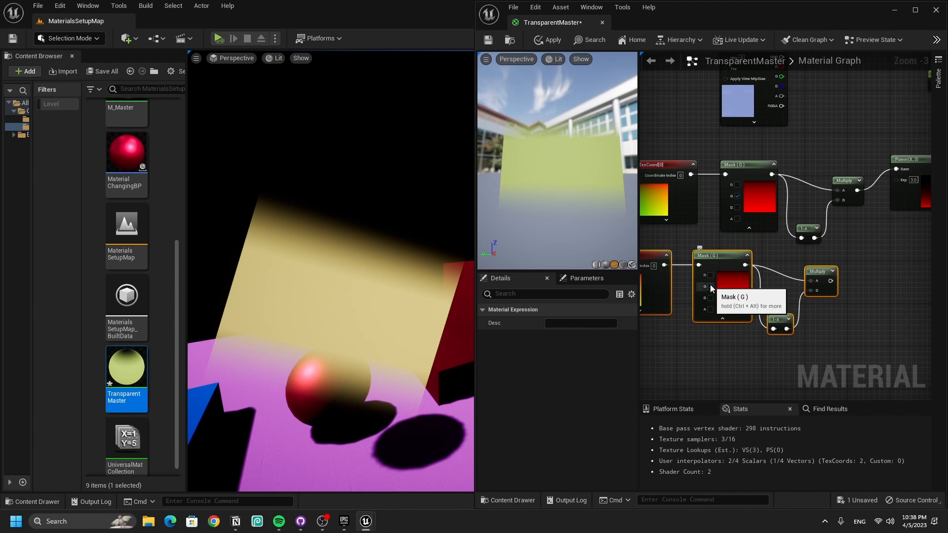
pyautogui.click(711, 275)
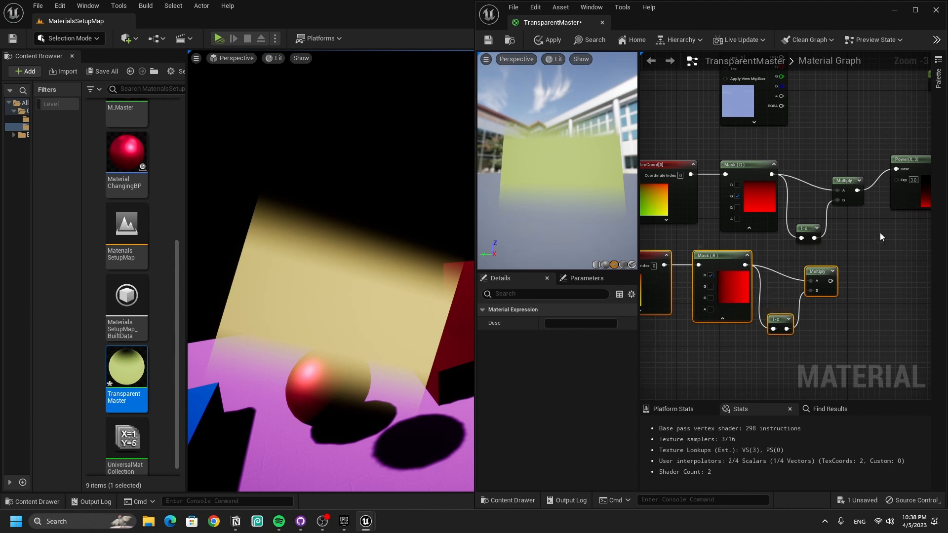
# Combine the G and R branches with a new Multiply node, feed it into the Power node's Base, and apply the material
pyautogui.moveTo(877, 231); pyautogui.dragTo(659, 194)
pyautogui.moveTo(793, 198); pyautogui.dragTo(735, 199)
pyautogui.moveTo(831, 193); pyautogui.dragTo(741, 194, button='right')
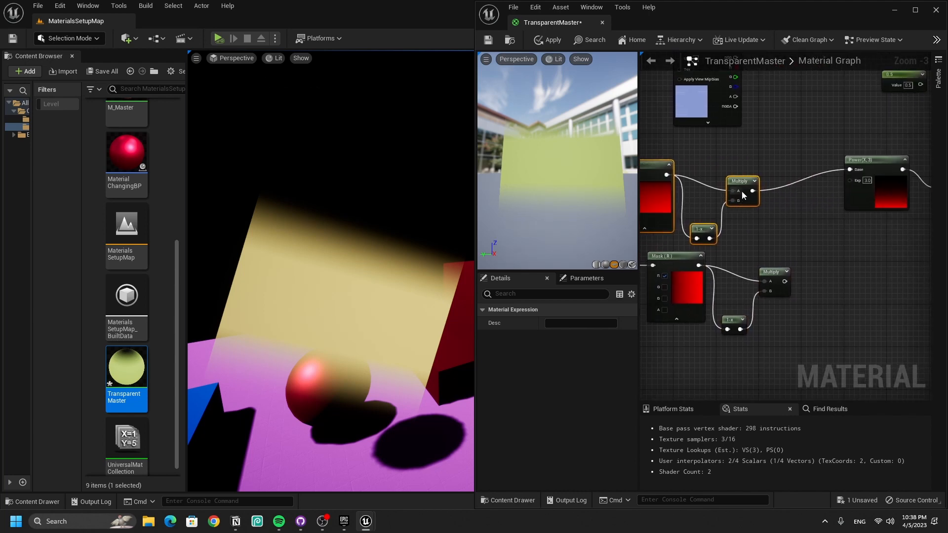
pyautogui.moveTo(751, 188); pyautogui.dragTo(773, 194)
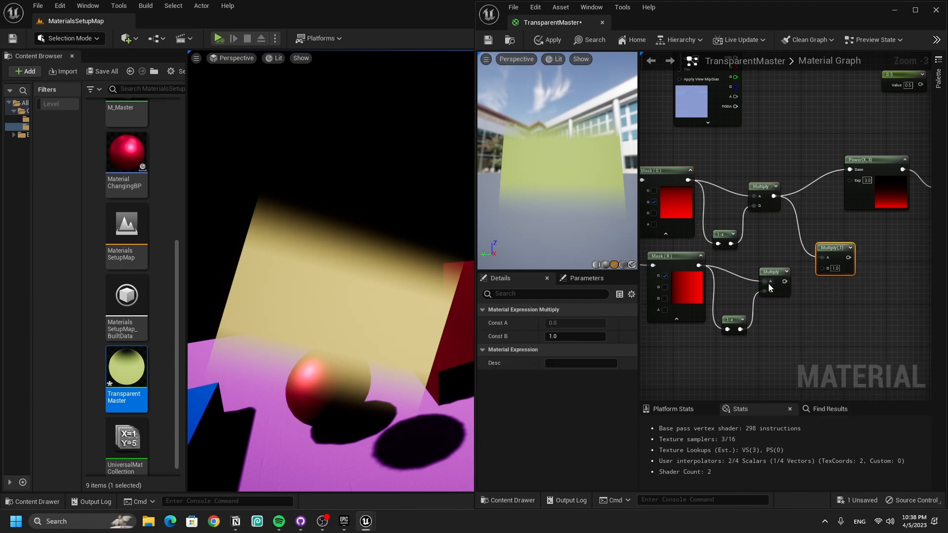
pyautogui.click(542, 41)
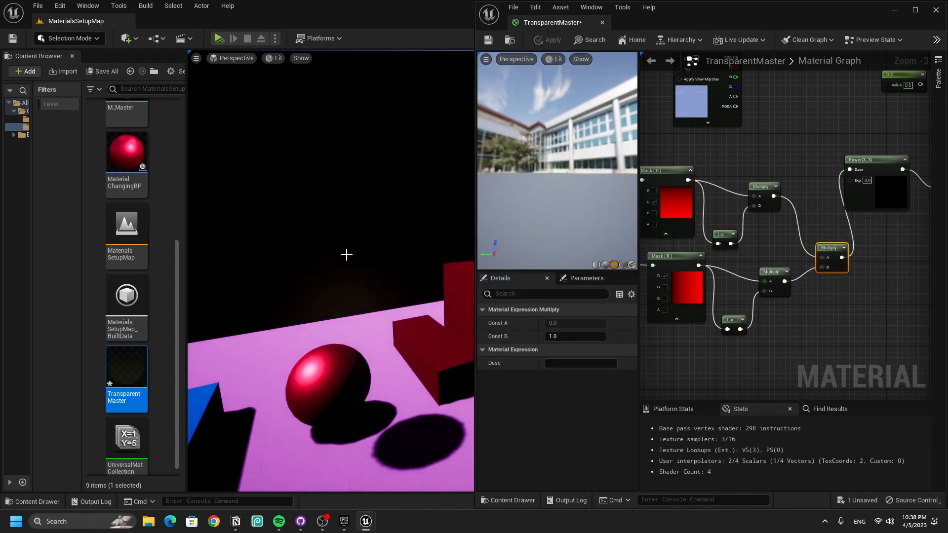
pyautogui.scroll(1, 351, 309)
pyautogui.scroll(-1, 351, 307)
pyautogui.scroll(1, 351, 307)
pyautogui.moveTo(351, 306); pyautogui.dragTo(357, 383, button='middle')
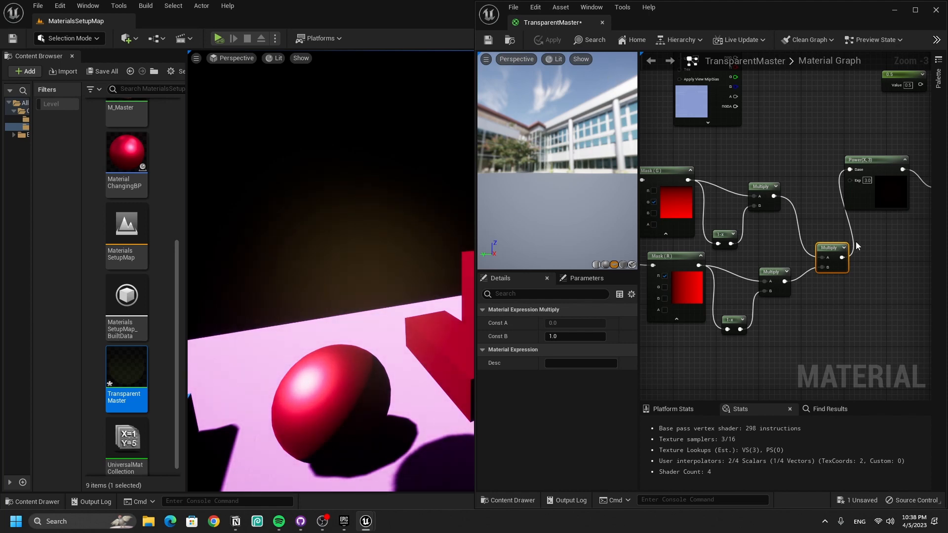
# Set the Power node's exponent to 2
pyautogui.moveTo(856, 246); pyautogui.dragTo(746, 265, button='right')
pyautogui.scroll(2, 751, 210)
pyautogui.click(760, 201)
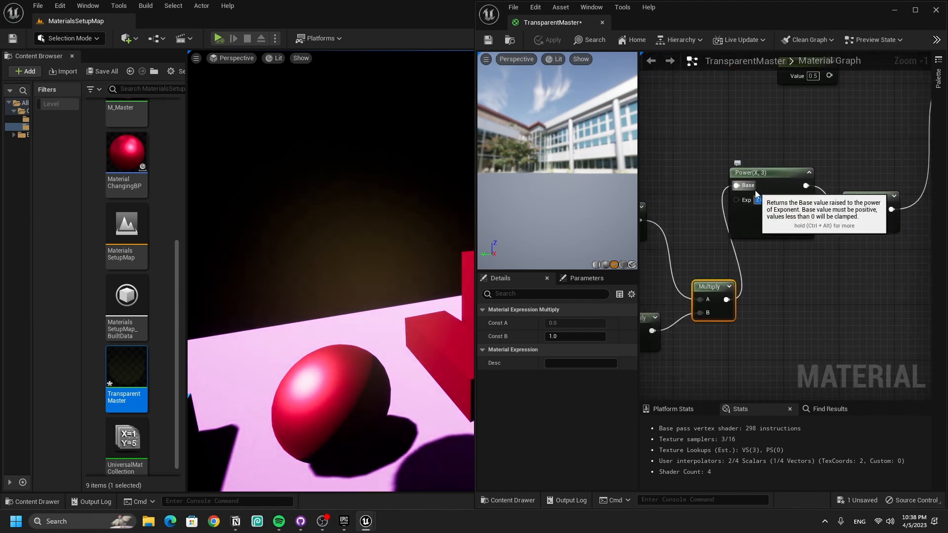
pyautogui.write('1')
pyautogui.press('Return')
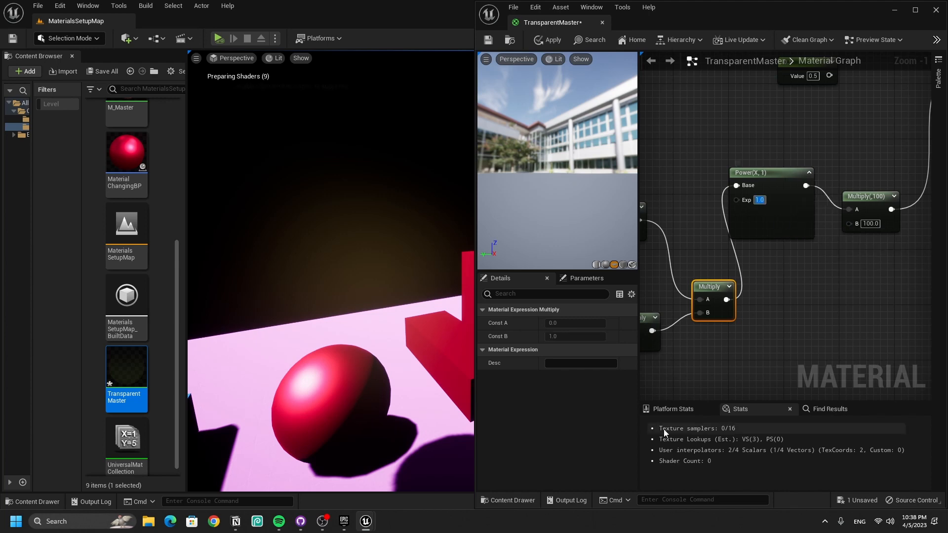
pyautogui.write('2')
pyautogui.press('Return')
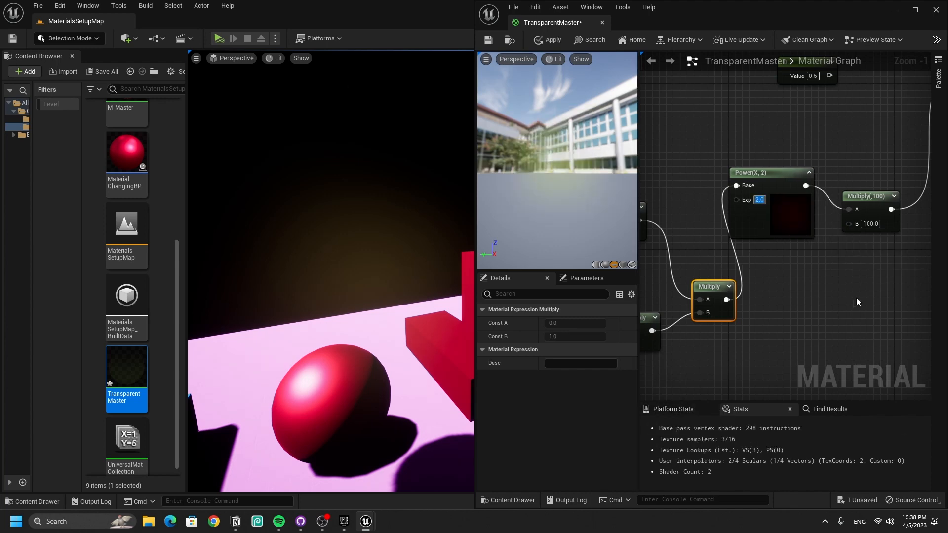
# Set B of the Multiply node after Power to 500 and apply the material
pyautogui.click(871, 224)
pyautogui.write('500')
pyautogui.press('Return')
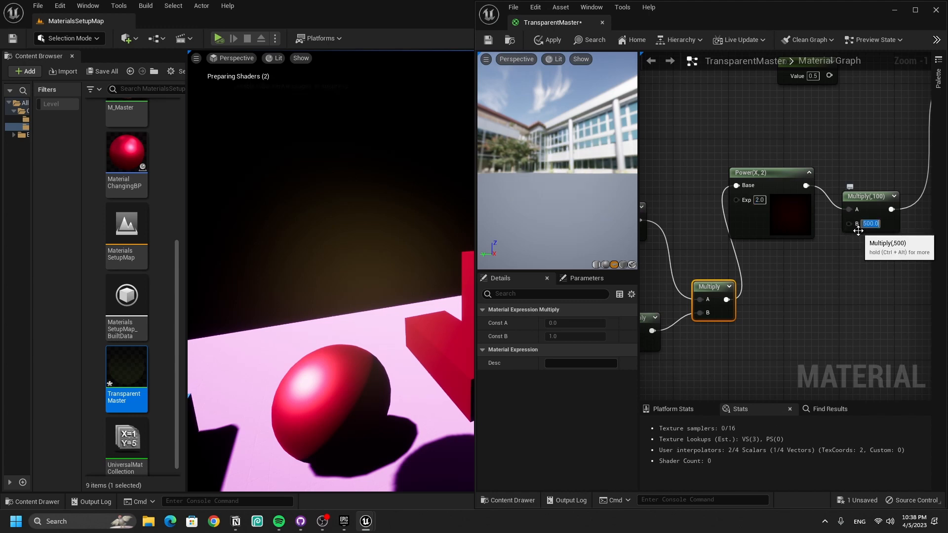
pyautogui.click(555, 39)
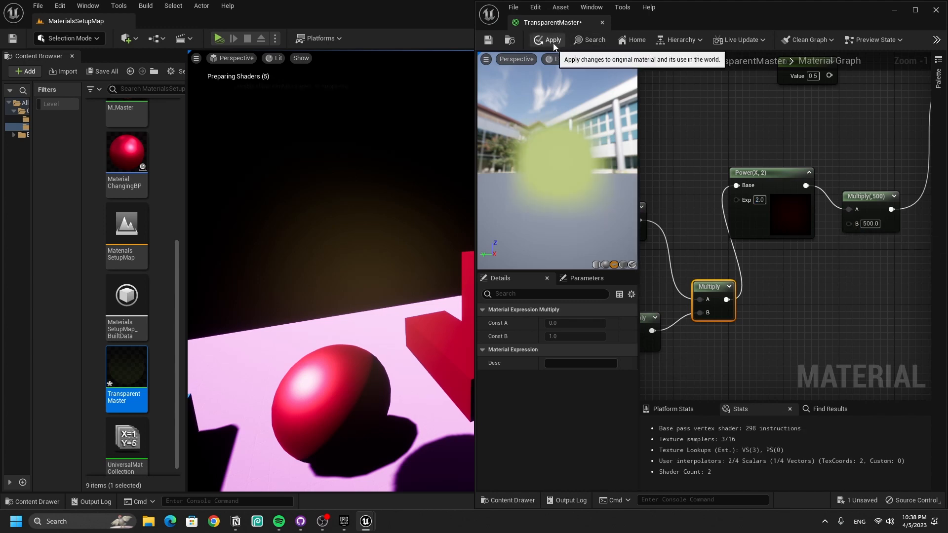
pyautogui.click(553, 40)
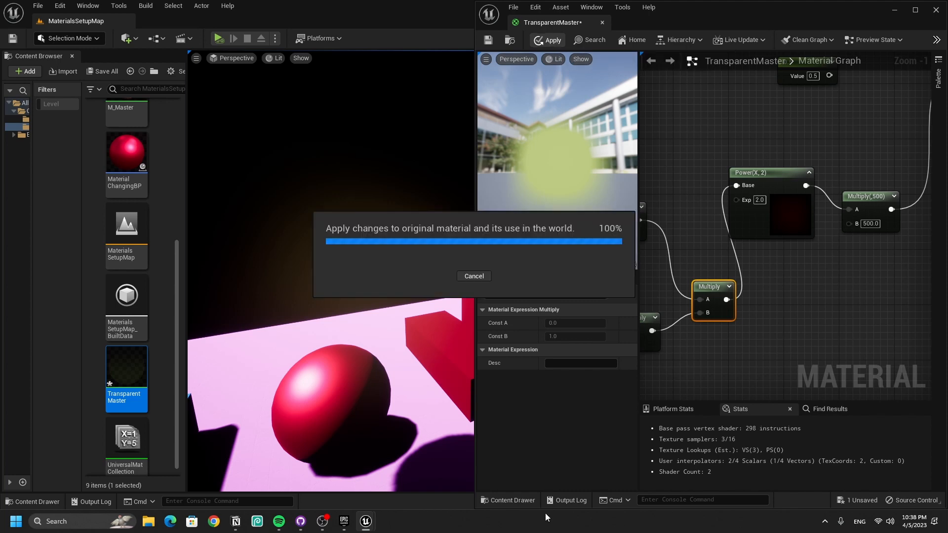
# Select the translucent plane in the level and adjust its scale along the red axis
pyautogui.moveTo(376, 296)
pyautogui.mouseDown(button='right')
pyautogui.moveTo(330, 311)
pyautogui.moveTo(371, 310)
pyautogui.mouseUp(button='right')
pyautogui.click(344, 272)
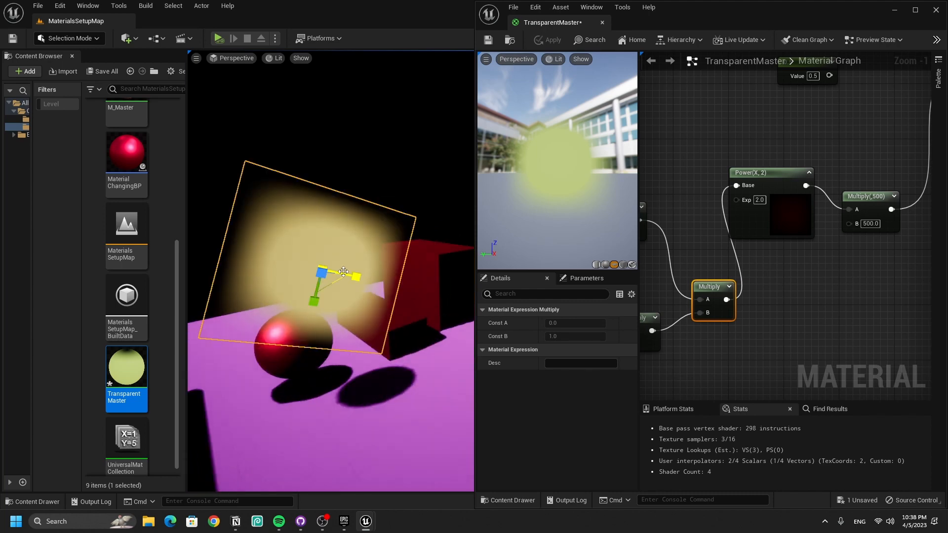
pyautogui.moveTo(349, 276)
pyautogui.mouseDown()
pyautogui.moveTo(391, 282)
pyautogui.moveTo(331, 273)
pyautogui.moveTo(350, 276)
pyautogui.mouseUp()
pyautogui.moveTo(269, 214); pyautogui.dragTo(262, 213, button='right')
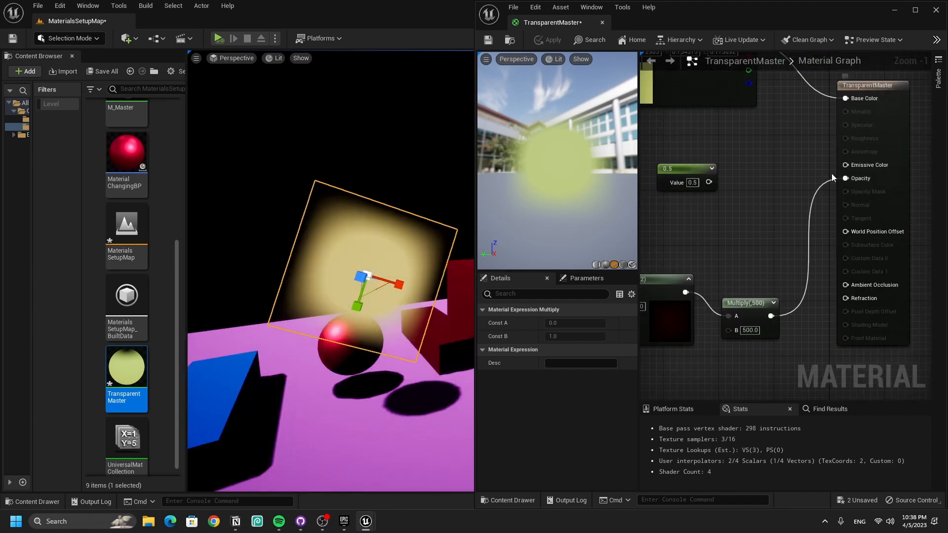
# Move the TransparentMaster result node farther from the other nodes and disconnect the Multiply output from Opacity
pyautogui.moveTo(895, 207); pyautogui.dragTo(938, 207)
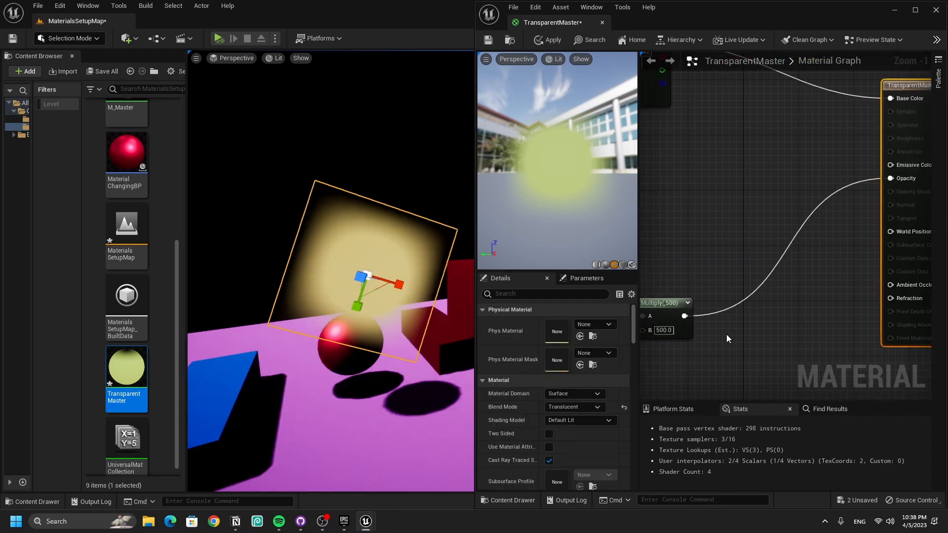
pyautogui.keyDown('alt'); pyautogui.click(706, 315); pyautogui.keyUp('alt')
pyautogui.moveTo(706, 316); pyautogui.dragTo(645, 373, button='right')
pyautogui.moveTo(673, 339); pyautogui.dragTo(739, 321, button='right')
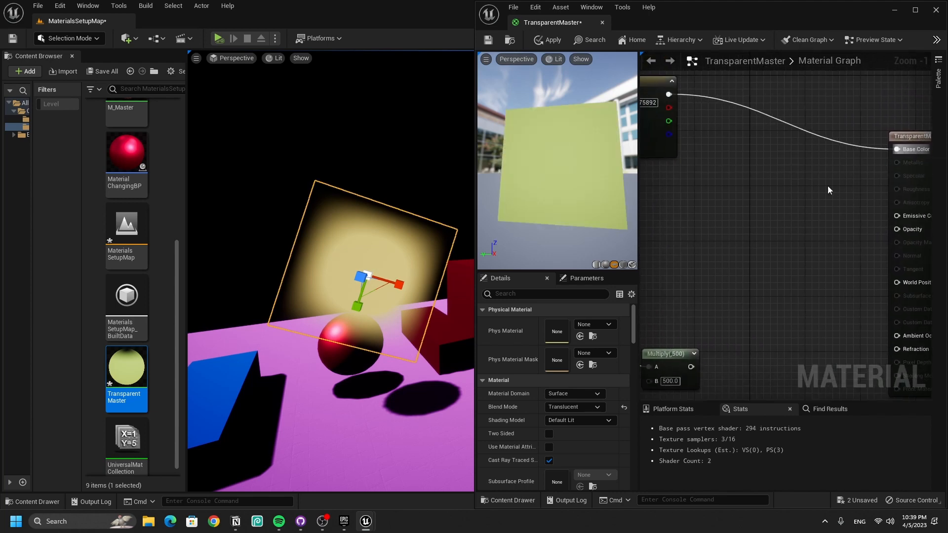
# Duplicate the yellow colour constant, place the copy below the original, and delete the unused 0.5 constant
pyautogui.moveTo(744, 213); pyautogui.dragTo(793, 217, button='right')
pyautogui.click(670, 151)
pyautogui.hotkey('ctrl', 'd')
pyautogui.moveTo(778, 273); pyautogui.dragTo(687, 247)
pyautogui.moveTo(662, 243); pyautogui.dragTo(755, 243, button='right')
pyautogui.click(767, 229)
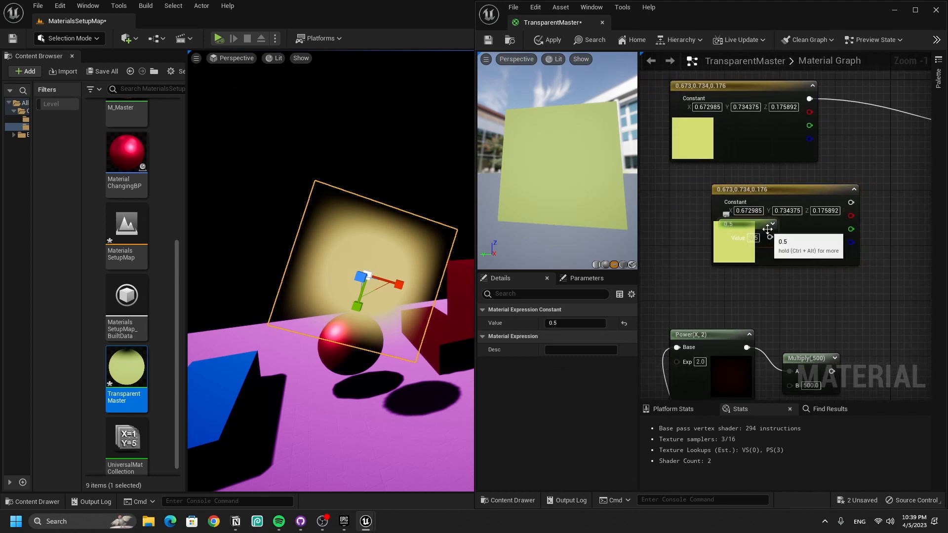
pyautogui.press('Delete')
# Change the duplicated colour constant to green with values 0, 0.734375, 0.124151
pyautogui.click(765, 253)
pyautogui.click(568, 321)
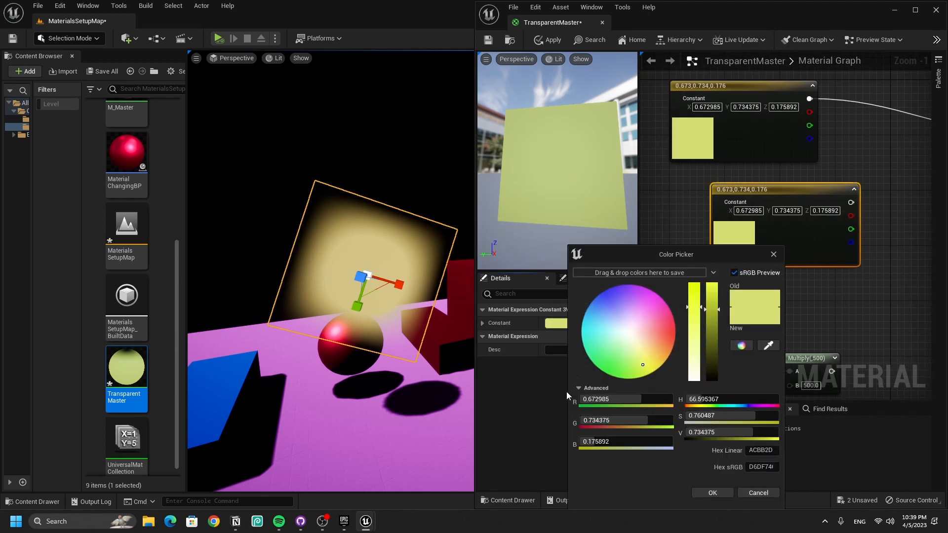
pyautogui.moveTo(598, 368); pyautogui.dragTo(526, 455)
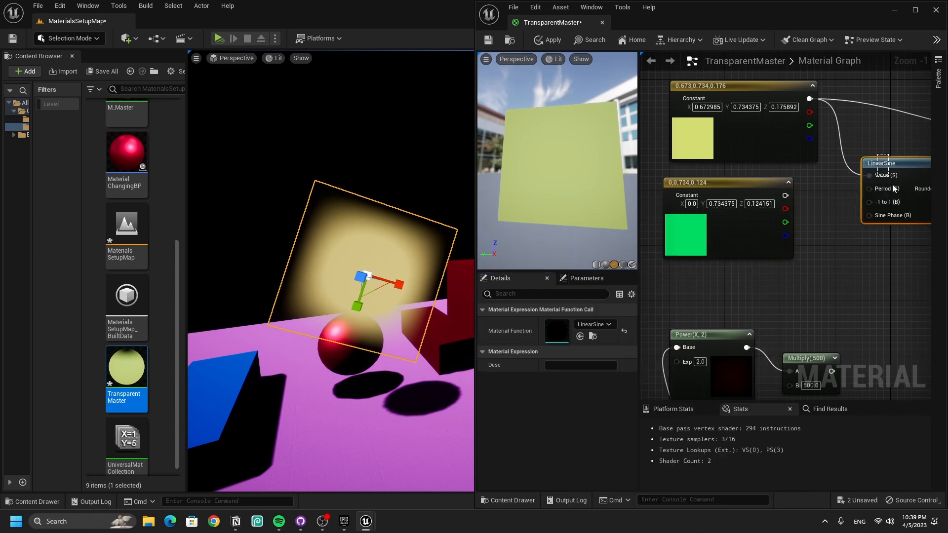
# Remove the stray LinearSine node and add a Lerp with the yellow constant in A and the green constant in B
pyautogui.press('Delete')
pyautogui.moveTo(863, 282); pyautogui.dragTo(811, 286, button='right')
pyautogui.moveTo(757, 103); pyautogui.dragTo(800, 170)
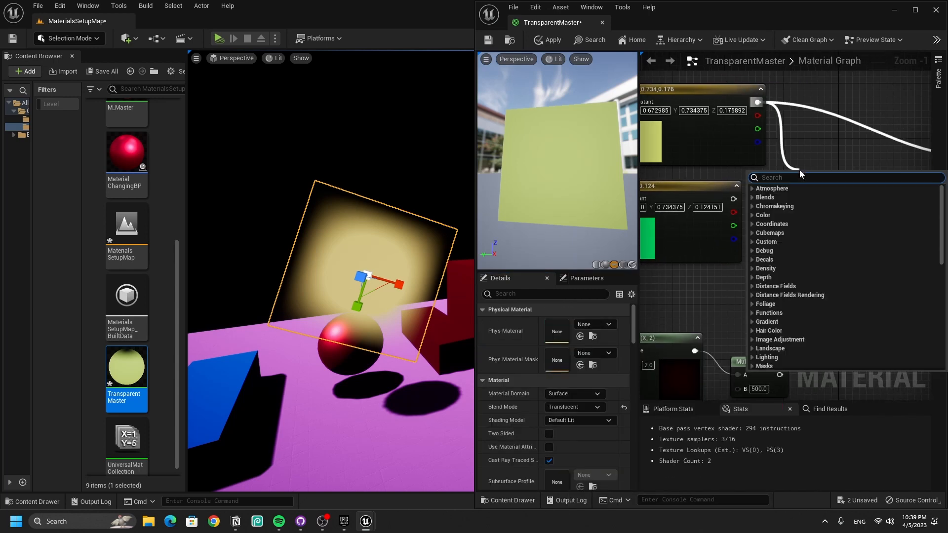
pyautogui.write('lerp')
pyautogui.press('Return')
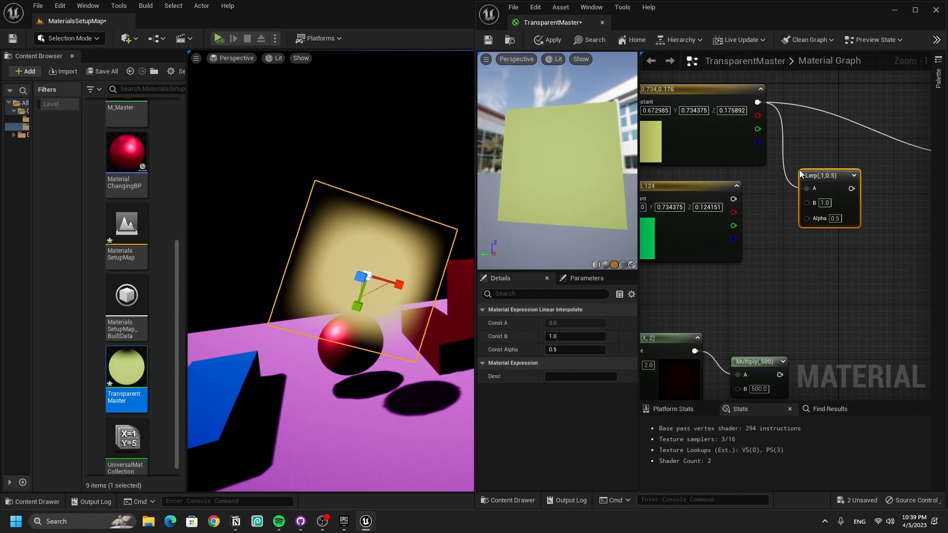
pyautogui.moveTo(734, 199); pyautogui.dragTo(810, 202)
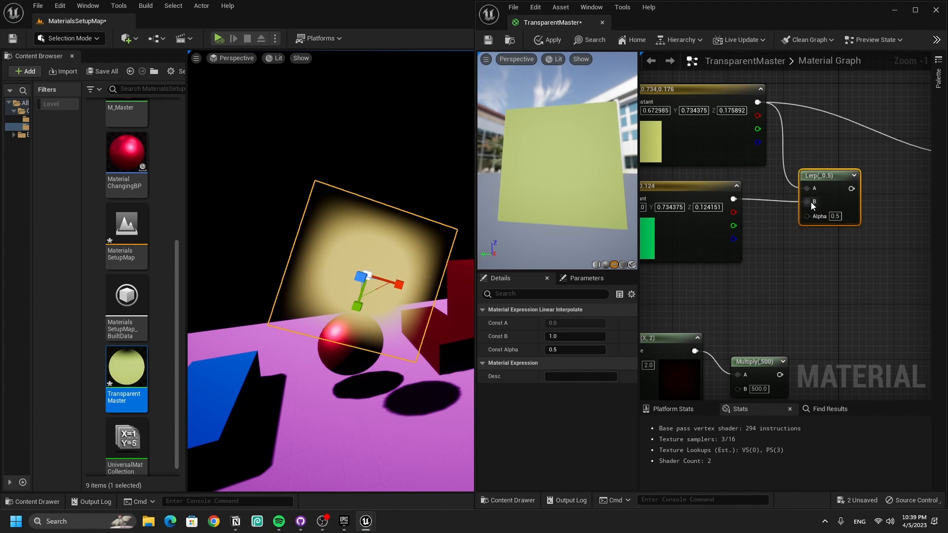
# Connect the output of the Multiply by 500 to the Lerp's Alpha and show the Lerp node's preview
pyautogui.moveTo(781, 252); pyautogui.dragTo(914, 138, button='right')
pyautogui.scroll(-3, 908, 148)
pyautogui.moveTo(916, 274); pyautogui.dragTo(785, 173)
pyautogui.moveTo(913, 192); pyautogui.dragTo(691, 213, button='right')
pyautogui.scroll(3, 815, 212)
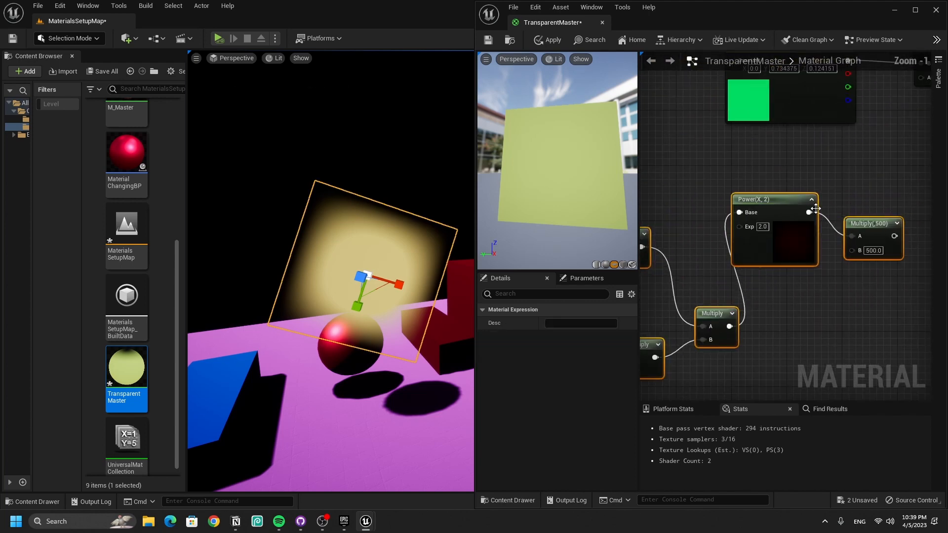
pyautogui.moveTo(815, 211); pyautogui.dragTo(692, 319, button='right')
pyautogui.moveTo(770, 340); pyautogui.dragTo(798, 182)
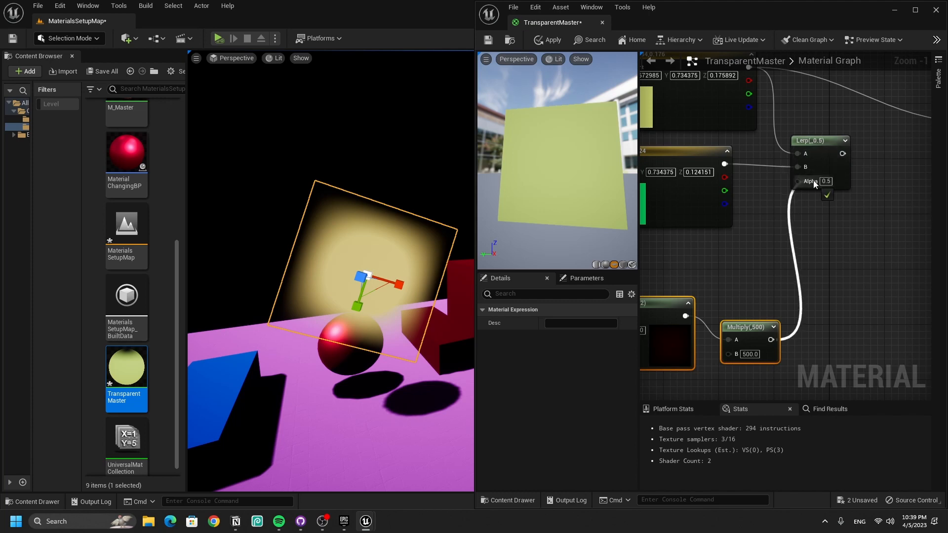
pyautogui.moveTo(827, 142); pyautogui.dragTo(718, 188, button='right')
pyautogui.click(718, 187)
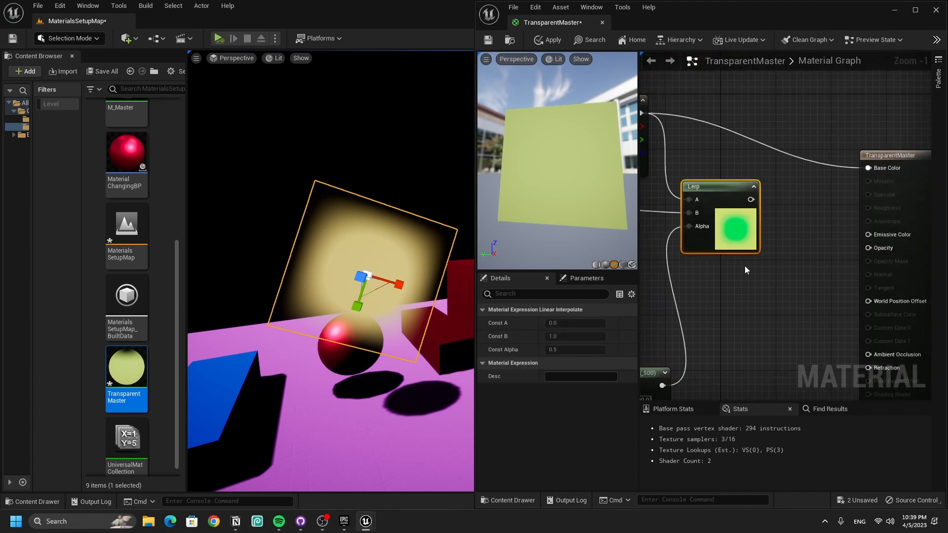
# Feed the Lerp into Base Color, swap its inputs so green drives A and yellow drives B, and apply the material
pyautogui.moveTo(750, 200); pyautogui.dragTo(868, 168)
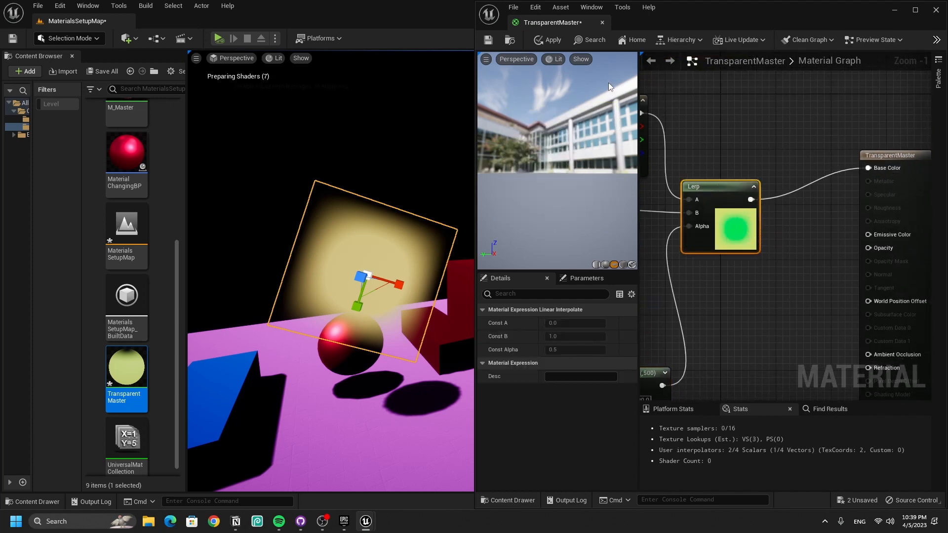
pyautogui.click(566, 41)
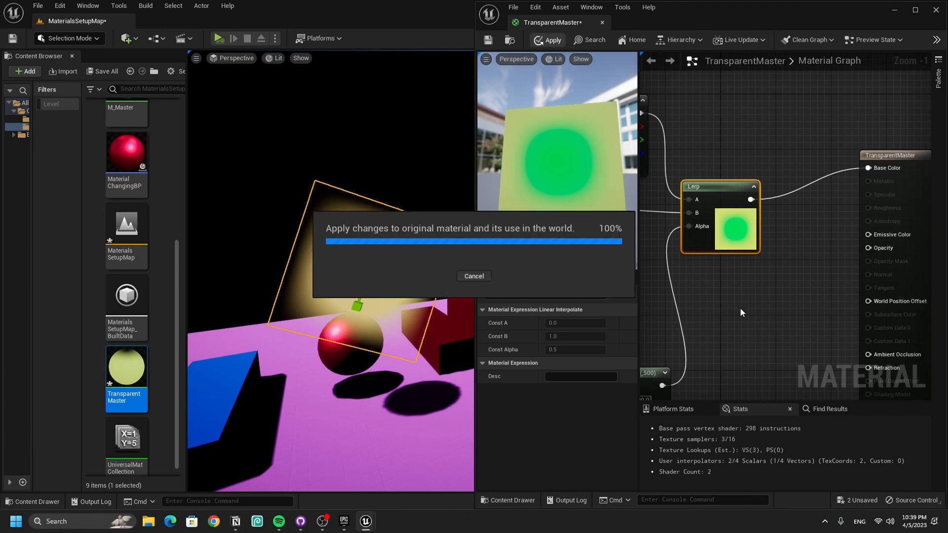
pyautogui.moveTo(738, 292); pyautogui.dragTo(872, 289, button='right')
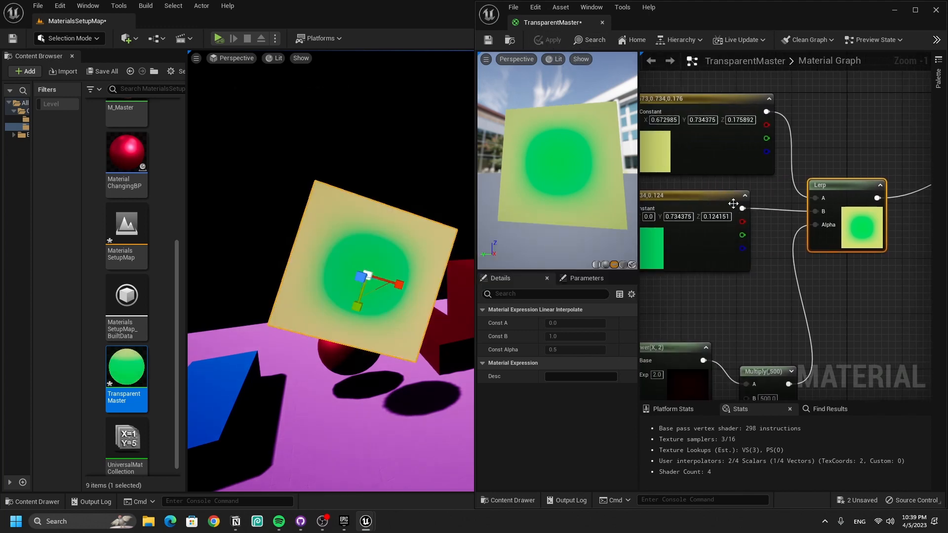
pyautogui.moveTo(742, 208); pyautogui.dragTo(824, 198)
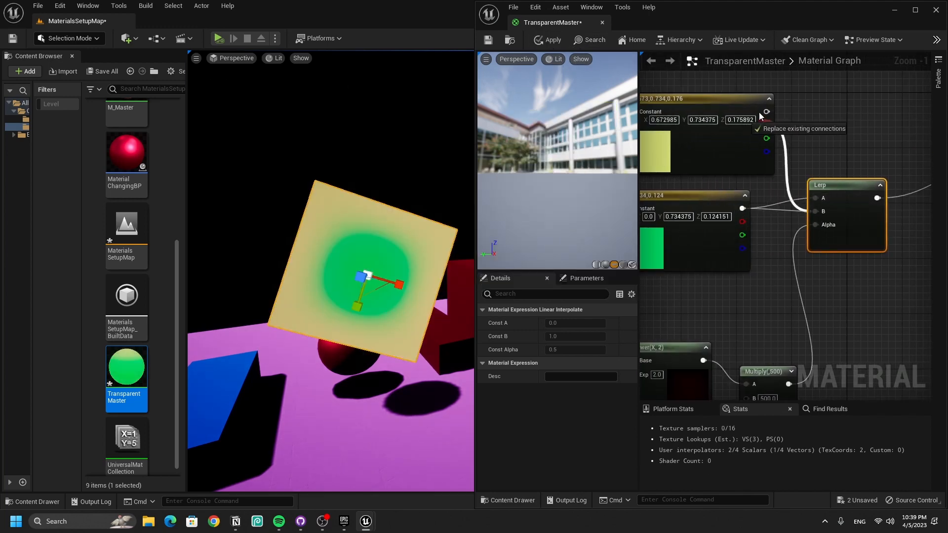
# Lower the B value of the Multiply feeding the Lerp's Alpha and apply the material
pyautogui.moveTo(744, 401); pyautogui.dragTo(799, 259, button='right')
pyautogui.click(820, 256)
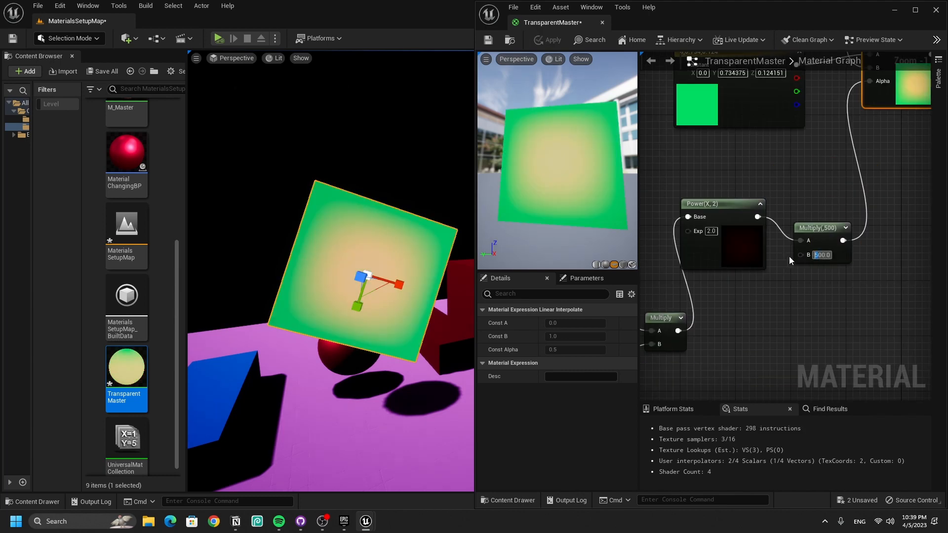
pyautogui.write('2')
pyautogui.press('Return')
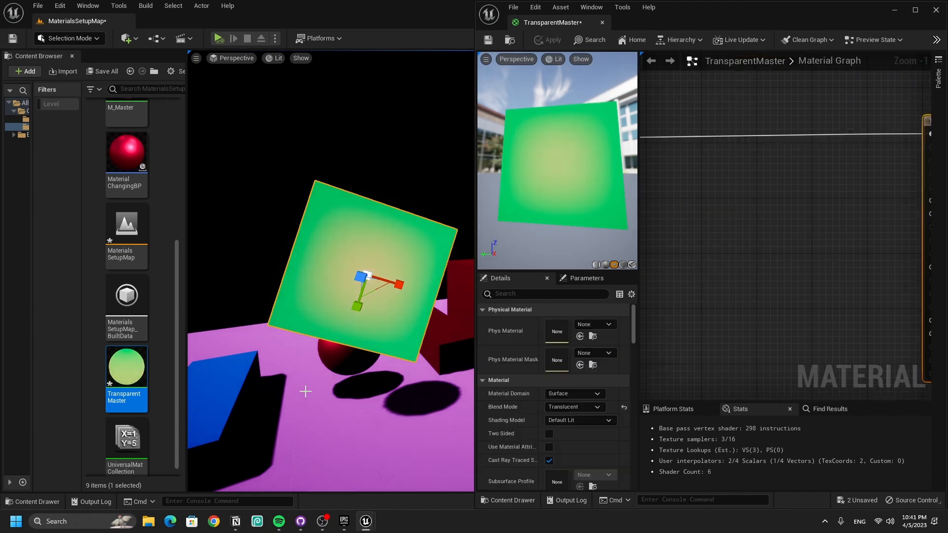
# Add a Texture Sample using the white figure texture, connect its A output to Opacity, apply the material, and check the preview
pyautogui.moveTo(790, 242); pyautogui.dragTo(798, 182, button='right')
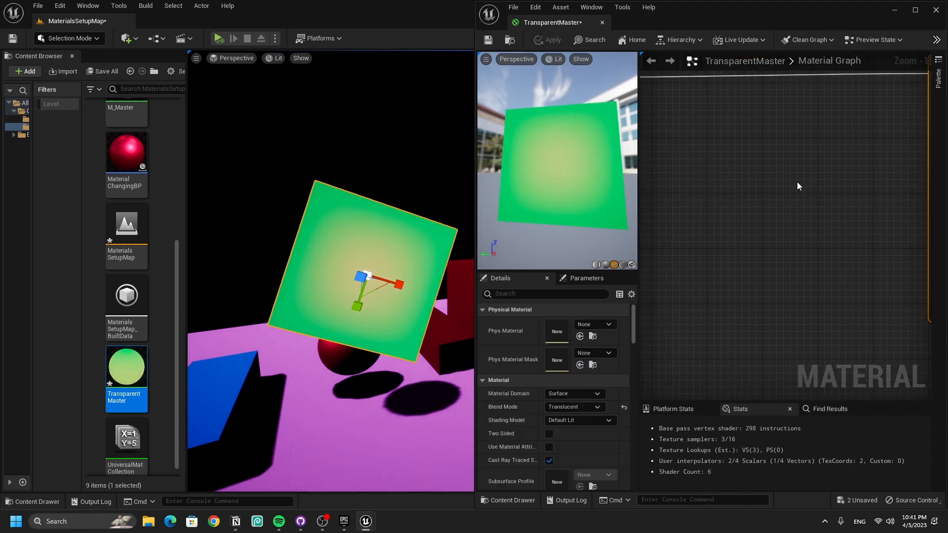
pyautogui.moveTo(810, 213); pyautogui.dragTo(783, 231, button='right')
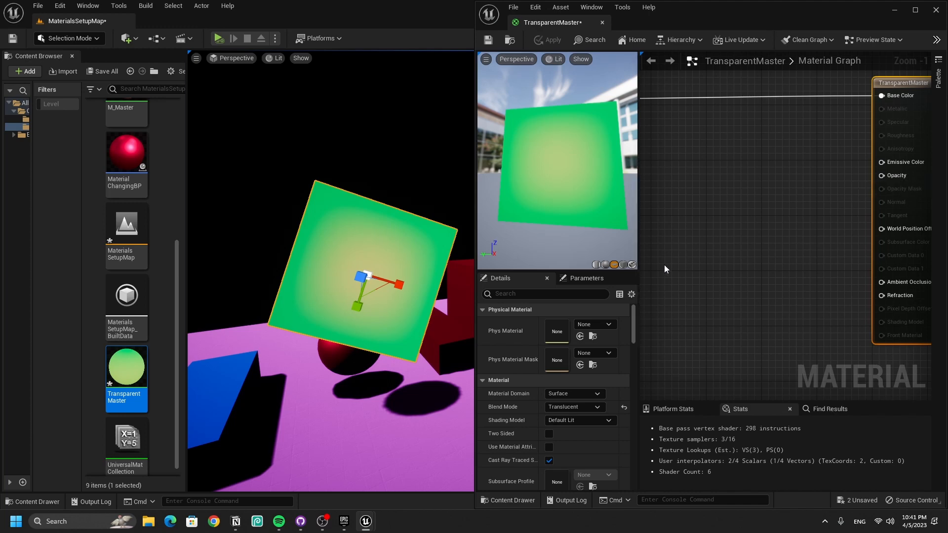
pyautogui.moveTo(665, 266); pyautogui.dragTo(641, 286, button='right')
pyautogui.rightClick(684, 204)
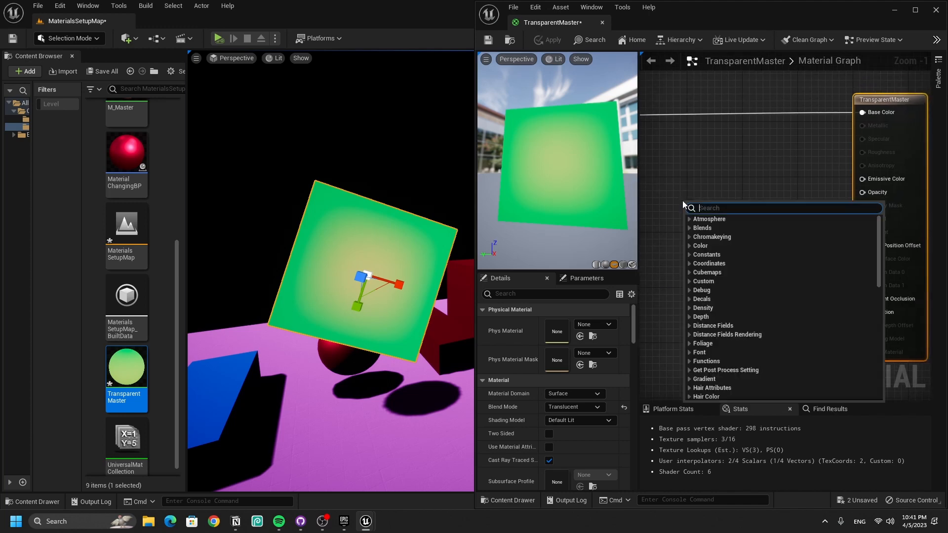
pyautogui.write('texture')
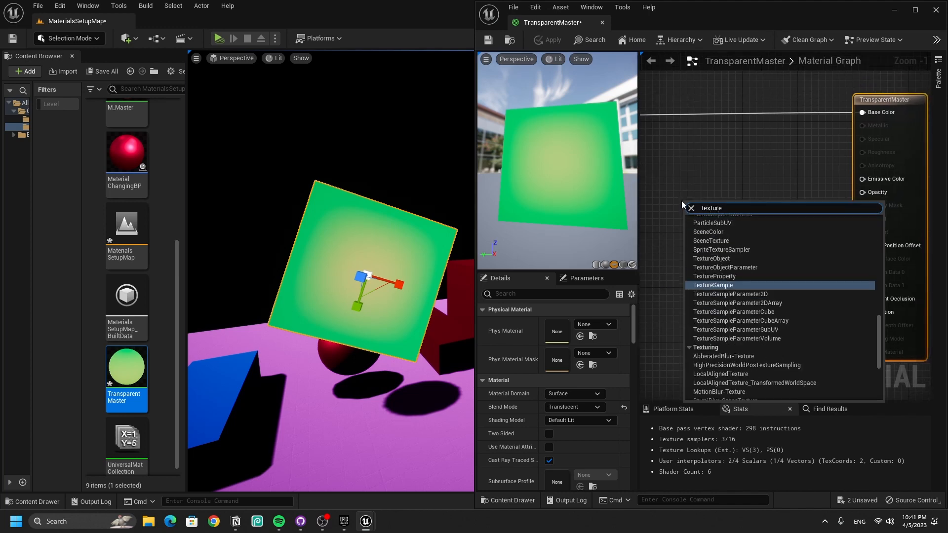
pyautogui.press('Return')
pyautogui.click(539, 41)
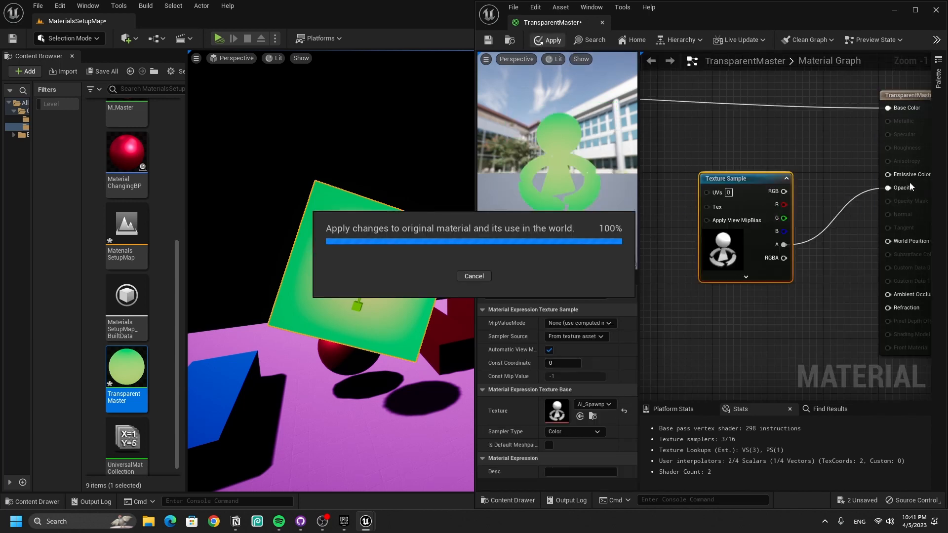
pyautogui.click(921, 191)
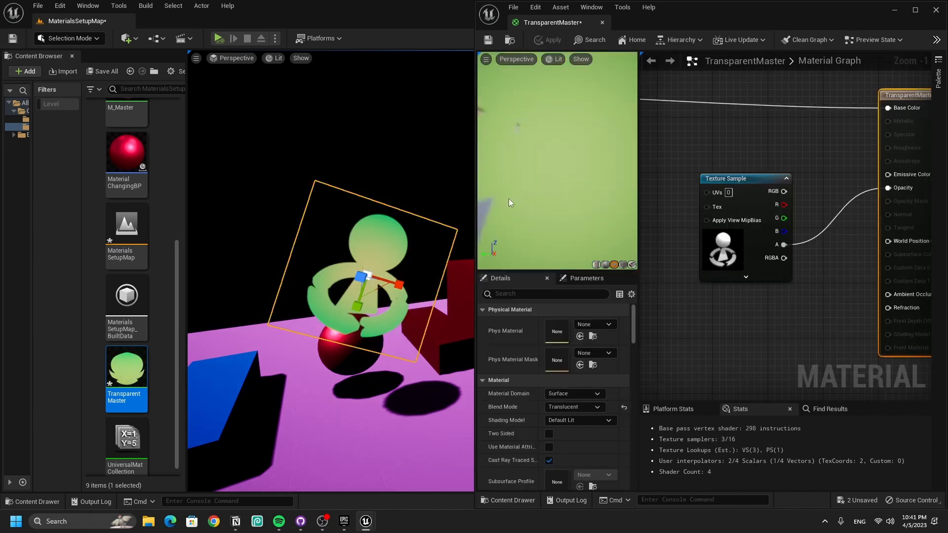
pyautogui.scroll(-5, 509, 193)
pyautogui.moveTo(509, 190); pyautogui.dragTo(548, 187)
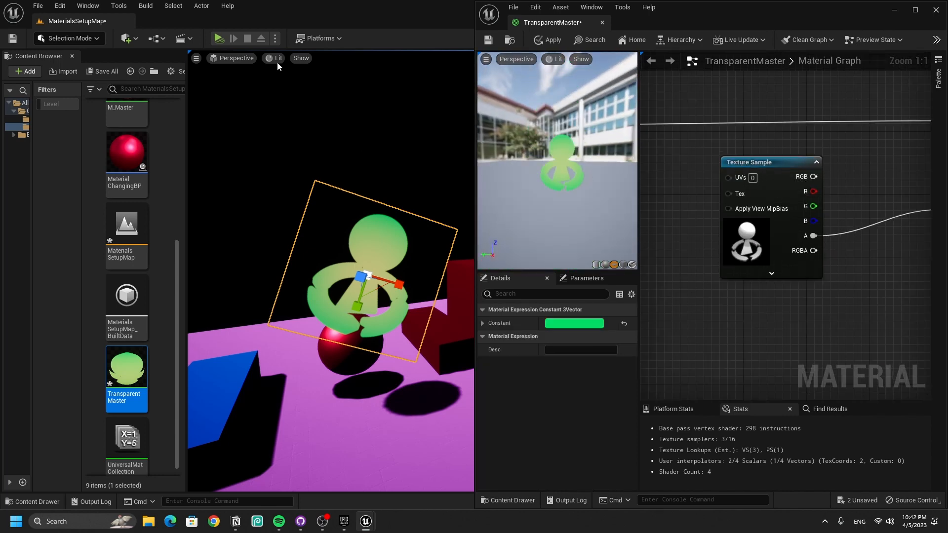
# Switch the level viewport to Shader Complexity and examine the rendering cost of the translucent plane
pyautogui.click(277, 62)
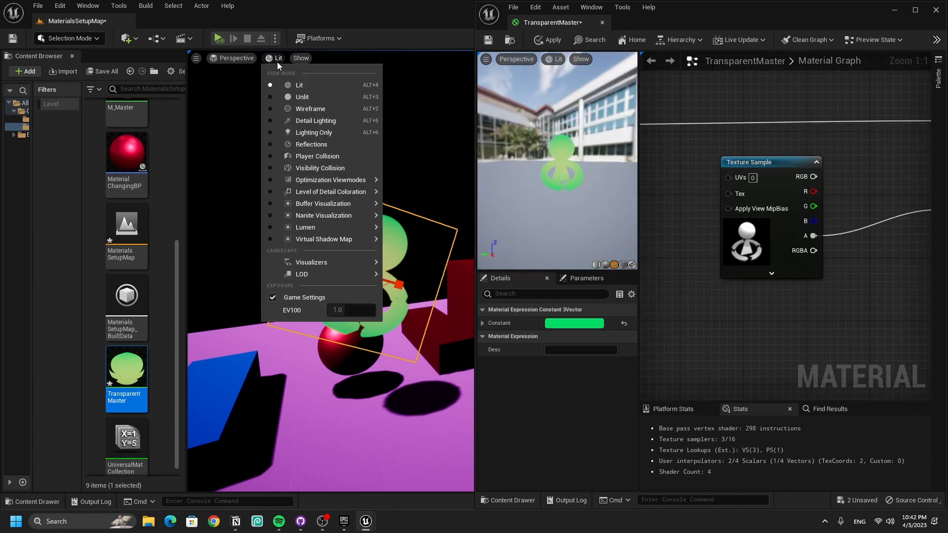
pyautogui.moveTo(368, 203)
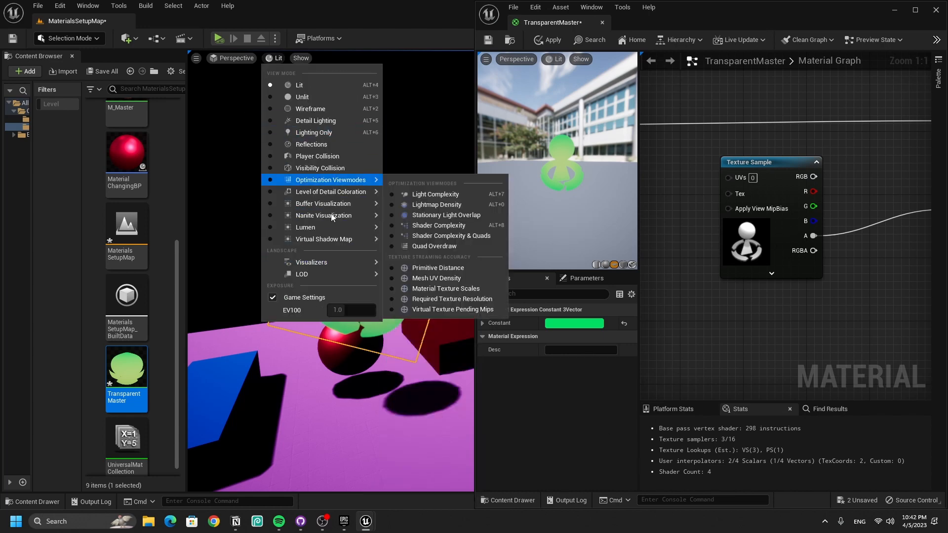
pyautogui.click(420, 184)
pyautogui.click(433, 223)
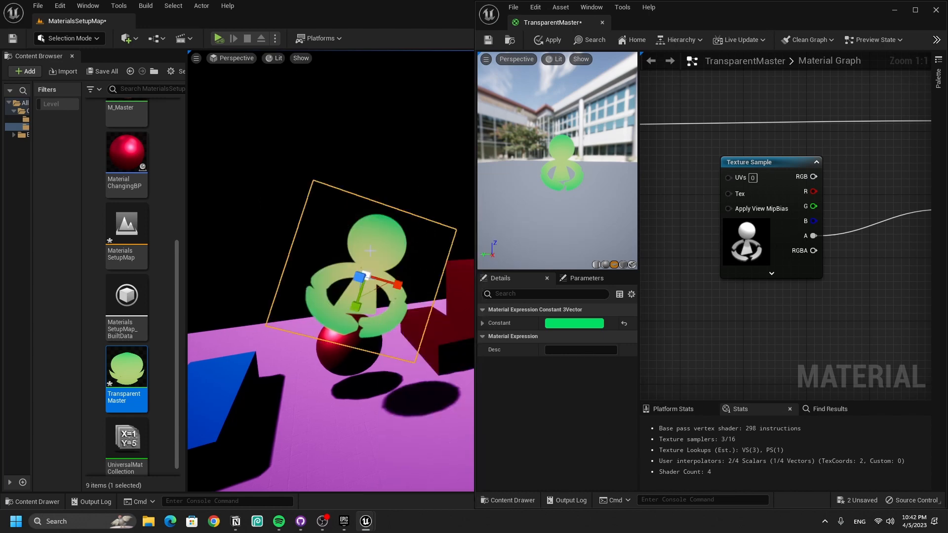
pyautogui.click(243, 59)
pyautogui.click(272, 58)
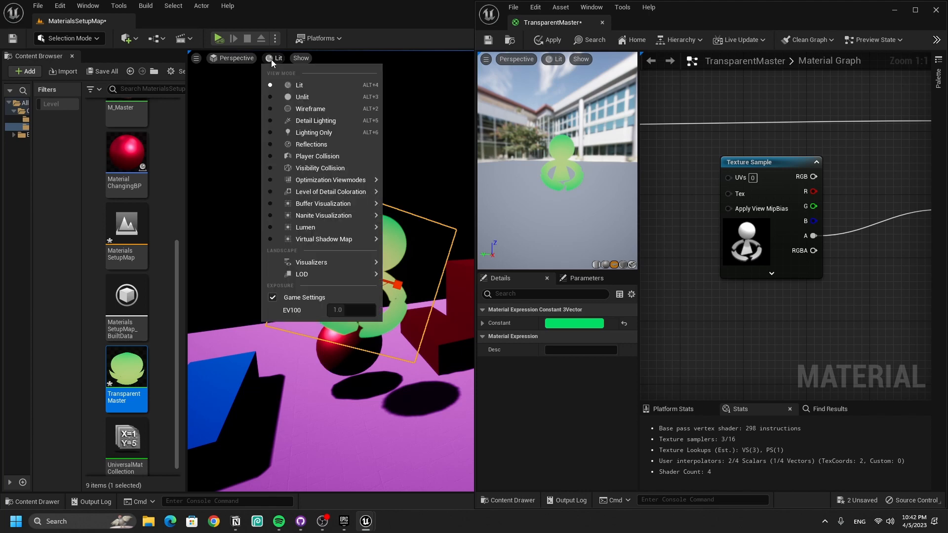
pyautogui.moveTo(358, 191)
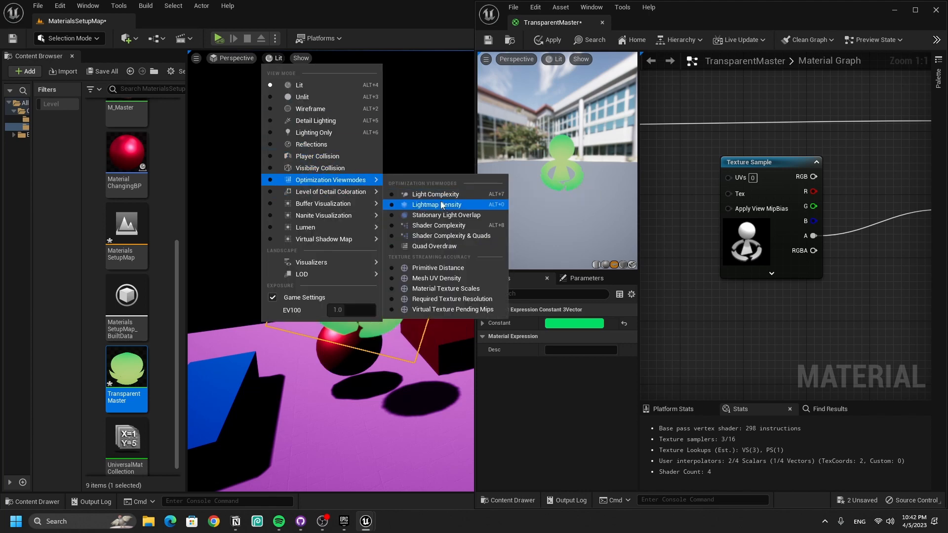
pyautogui.click(439, 225)
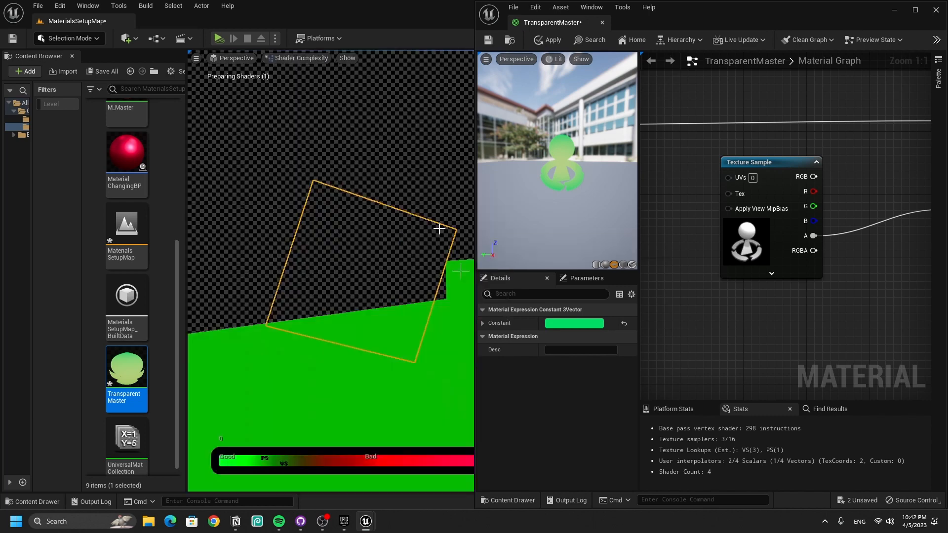
pyautogui.moveTo(371, 353); pyautogui.dragTo(359, 395, button='right')
pyautogui.moveTo(399, 297)
pyautogui.mouseDown(button='middle')
pyautogui.moveTo(398, 373)
pyautogui.moveTo(410, 208)
pyautogui.moveTo(399, 298)
pyautogui.mouseUp(button='middle')
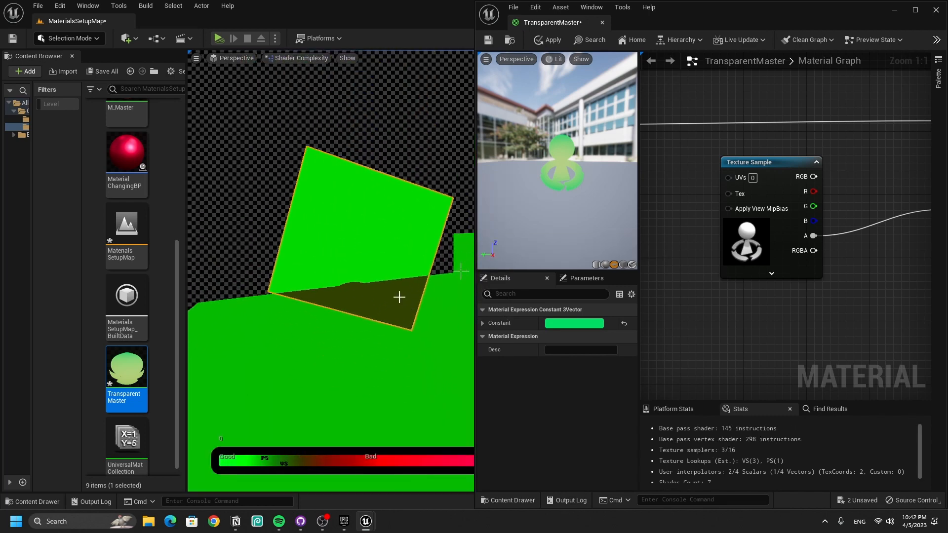
# Set the material's Blend Mode to Masked, apply it, and return the level viewport to Lit mode
pyautogui.moveTo(716, 251); pyautogui.dragTo(506, 249, button='right')
pyautogui.click(812, 168)
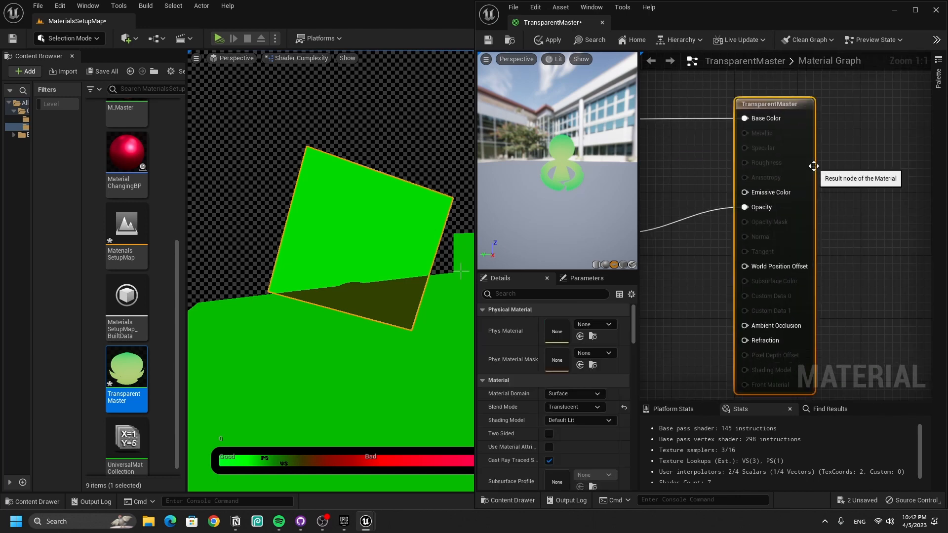
pyautogui.click(587, 419)
pyautogui.click(587, 418)
pyautogui.click(586, 406)
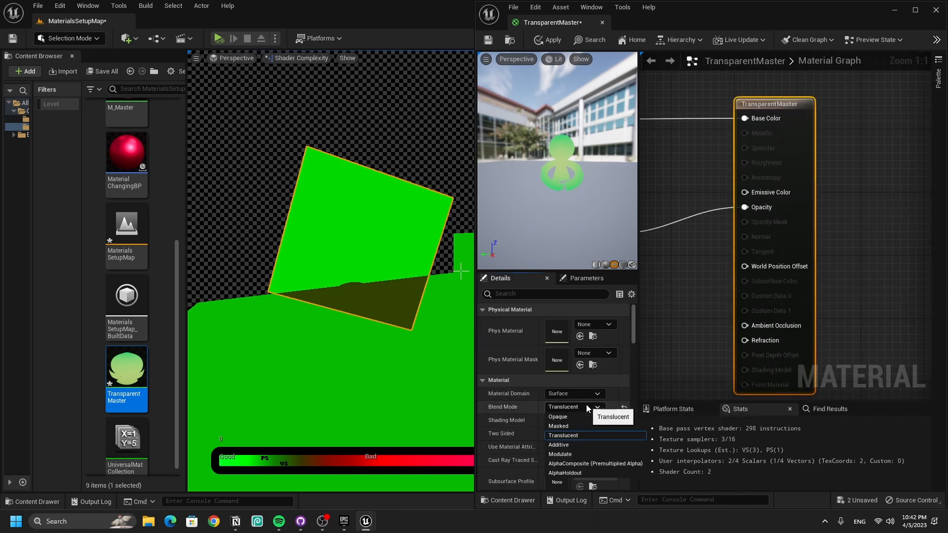
pyautogui.click(578, 426)
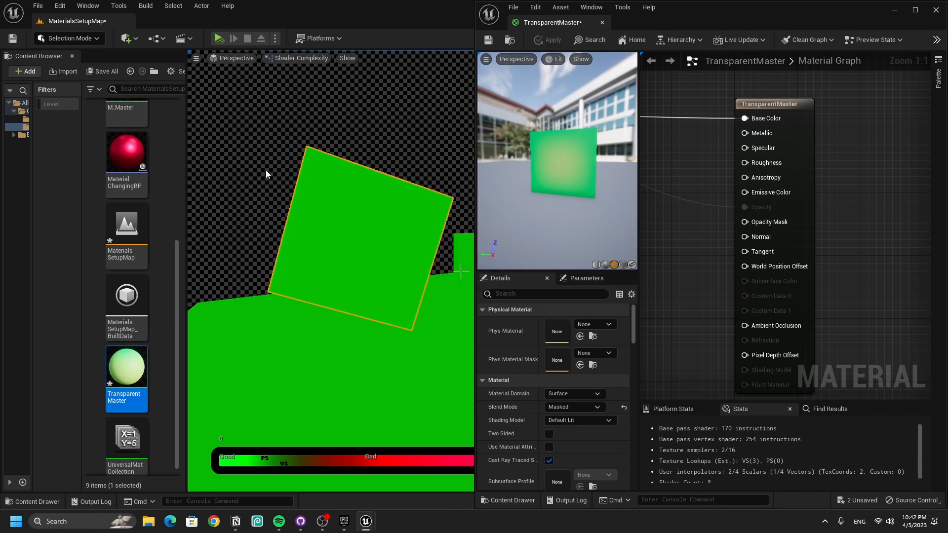
pyautogui.click(301, 57)
pyautogui.click(310, 82)
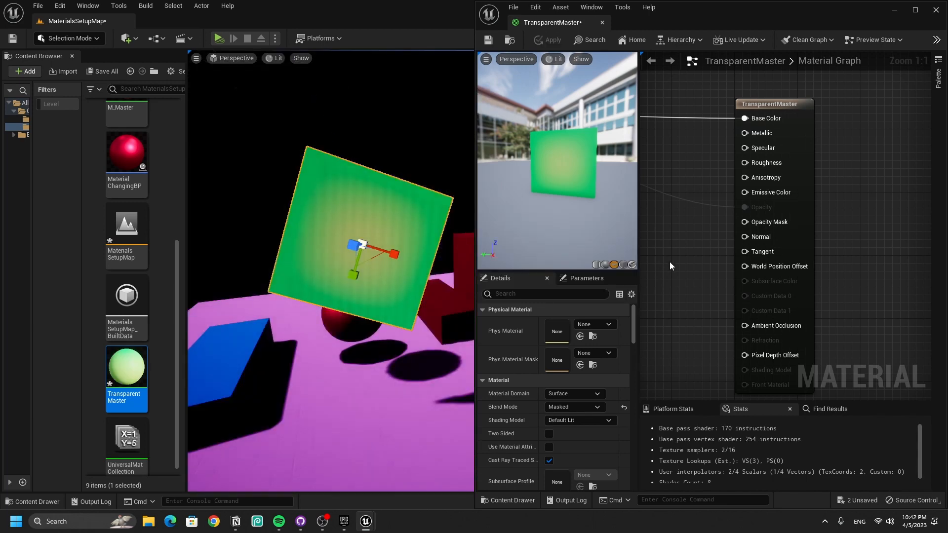
# Connect the Texture Sample's A output to Opacity Mask and apply the material
pyautogui.moveTo(671, 265); pyautogui.dragTo(809, 271, button='right')
pyautogui.moveTo(753, 239); pyautogui.dragTo(905, 231)
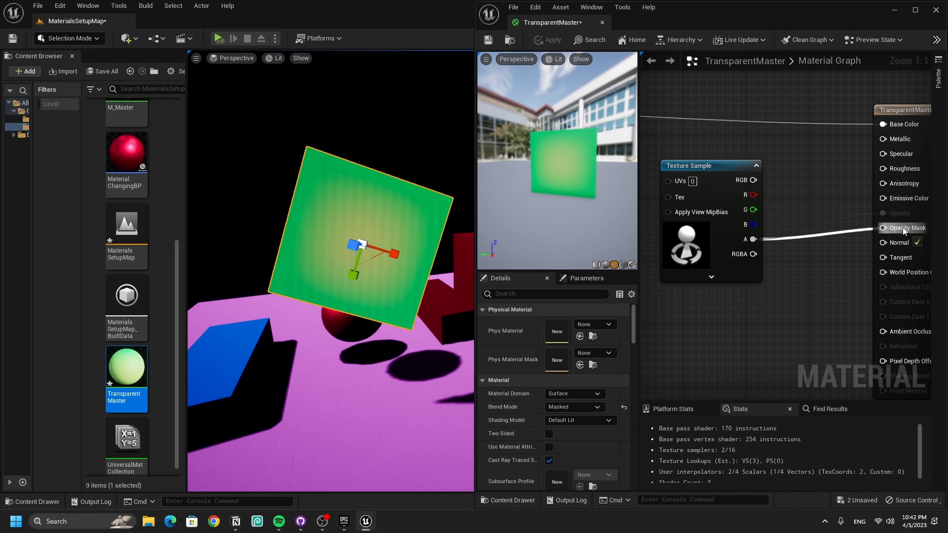
pyautogui.click(550, 40)
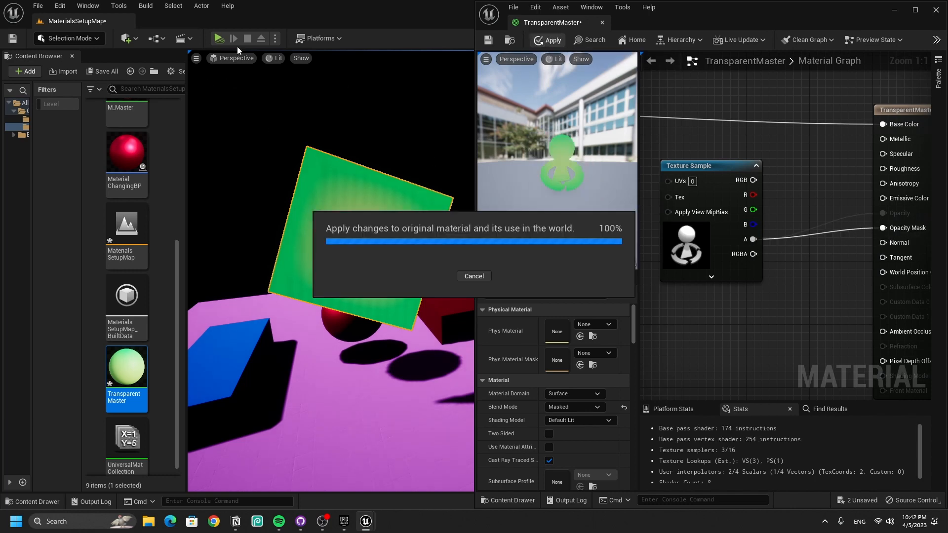
# Display the level viewport in Shader Complexity to examine the cost of the masked plane
pyautogui.click(275, 58)
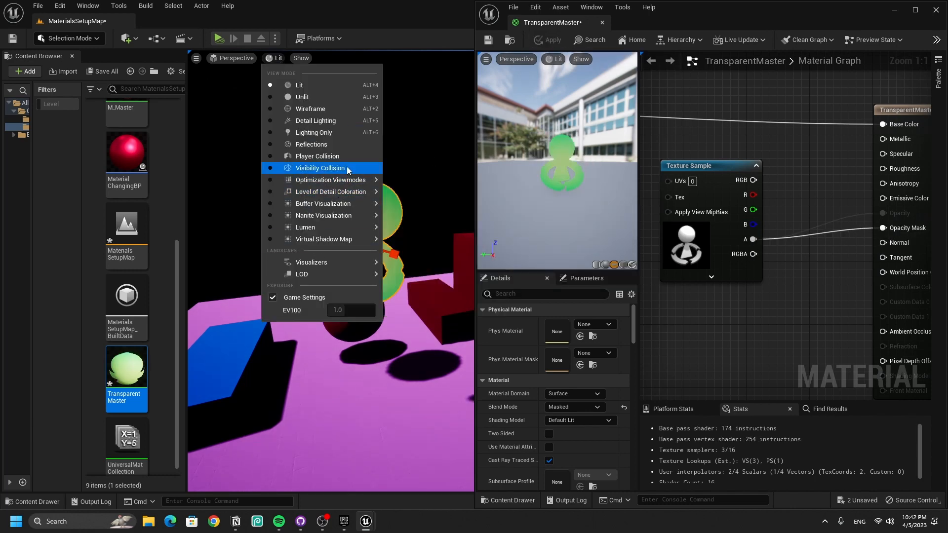
pyautogui.moveTo(343, 181)
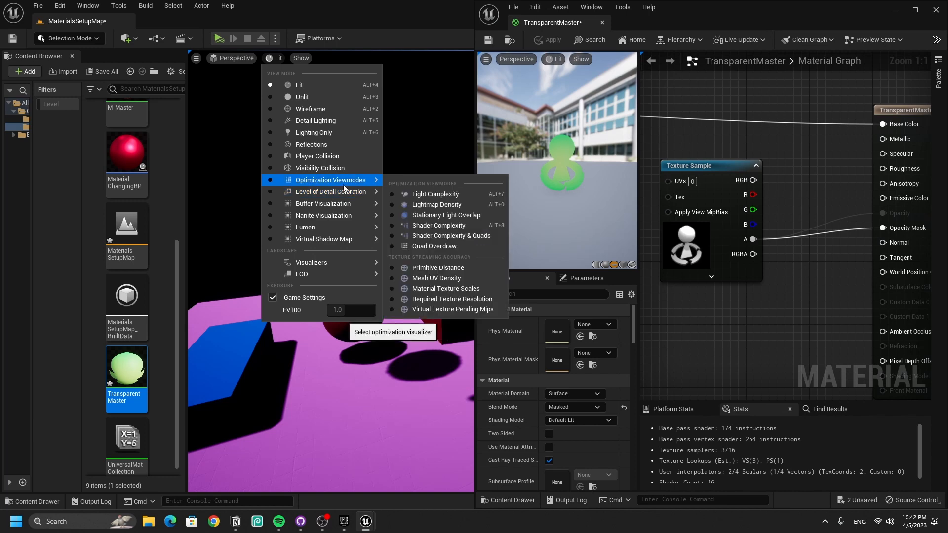
pyautogui.click(435, 227)
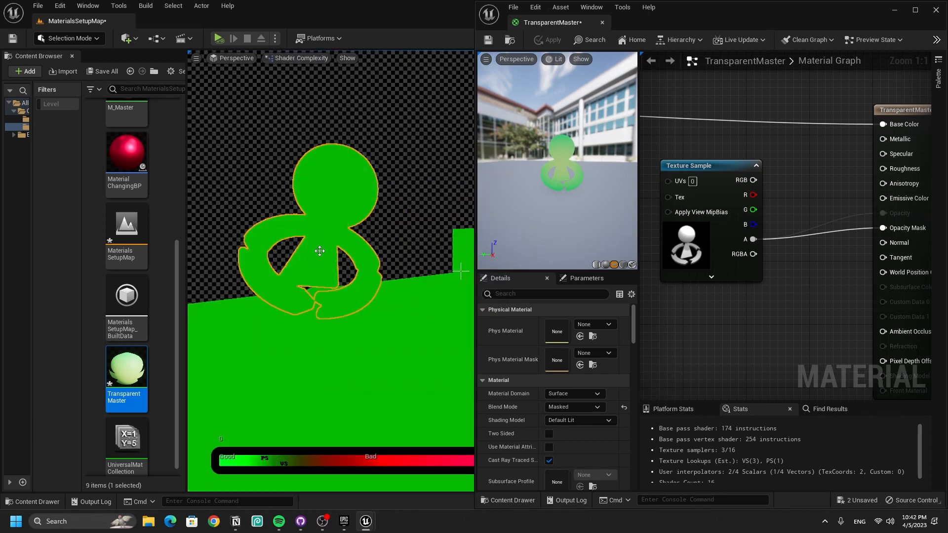
# Set the material's Blend Mode back to Translucent and apply the change
pyautogui.click(585, 409)
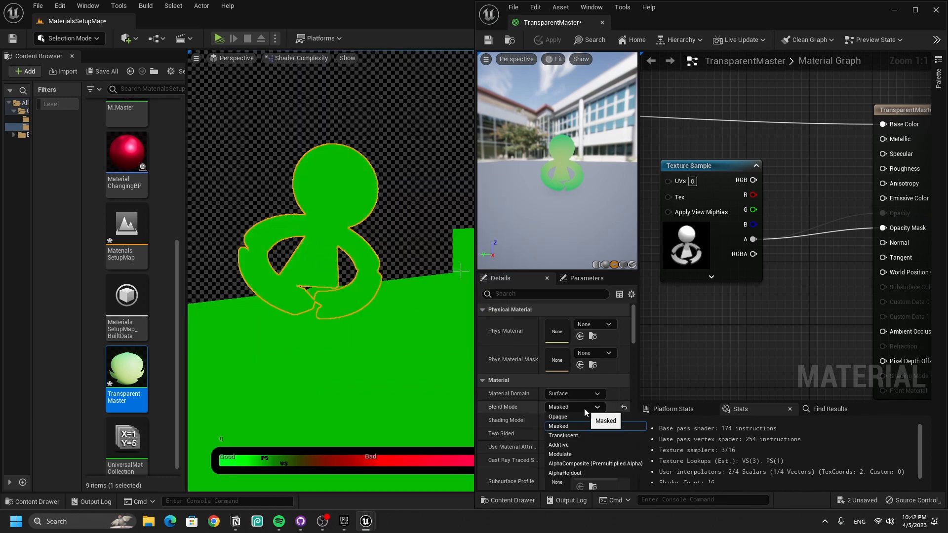
pyautogui.click(568, 437)
pyautogui.click(549, 43)
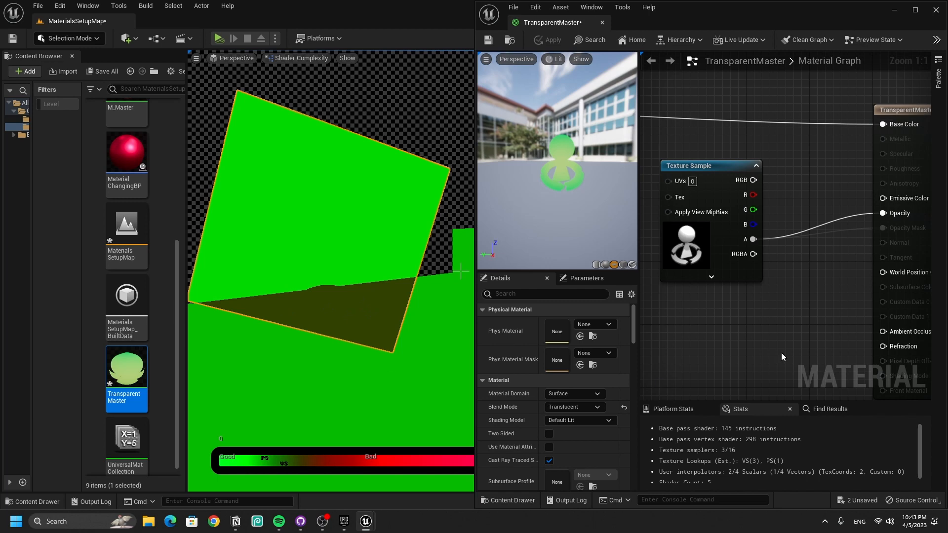
# Return the level viewport to Lit mode and move the Texture Sample node slightly away from the Base Color wire
pyautogui.moveTo(710, 275); pyautogui.dragTo(850, 276, button='right')
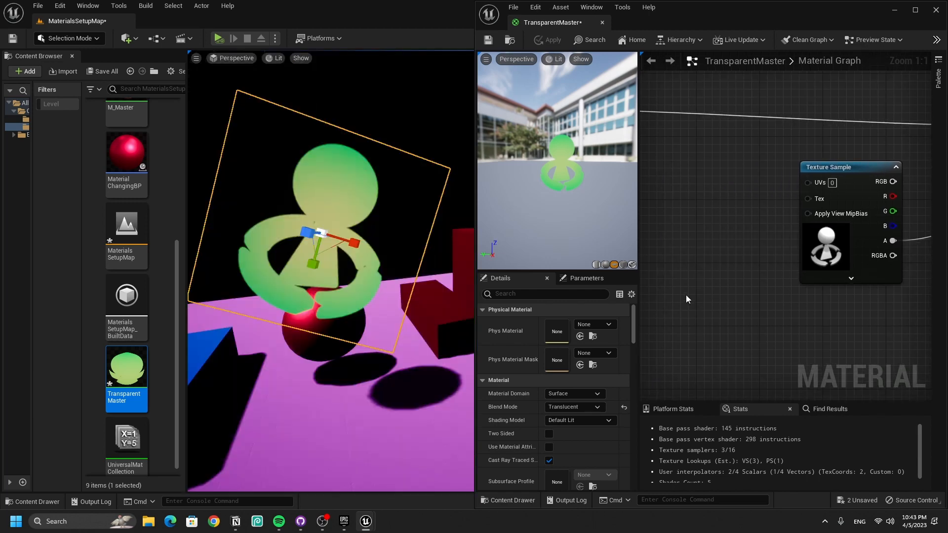
pyautogui.moveTo(778, 259)
pyautogui.mouseDown(button='right')
pyautogui.moveTo(813, 268)
pyautogui.moveTo(750, 260)
pyautogui.moveTo(775, 267)
pyautogui.mouseUp(button='right')
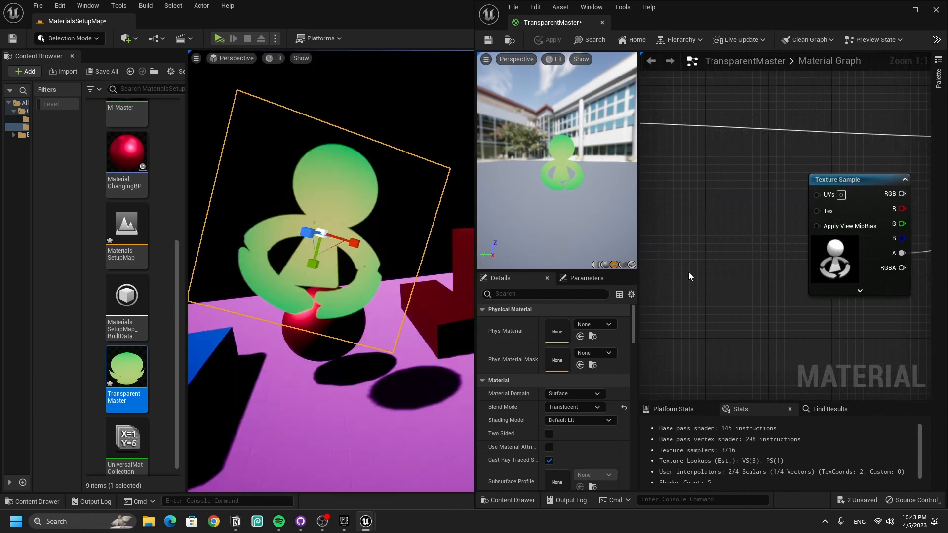
pyautogui.moveTo(746, 233); pyautogui.dragTo(733, 265, button='right')
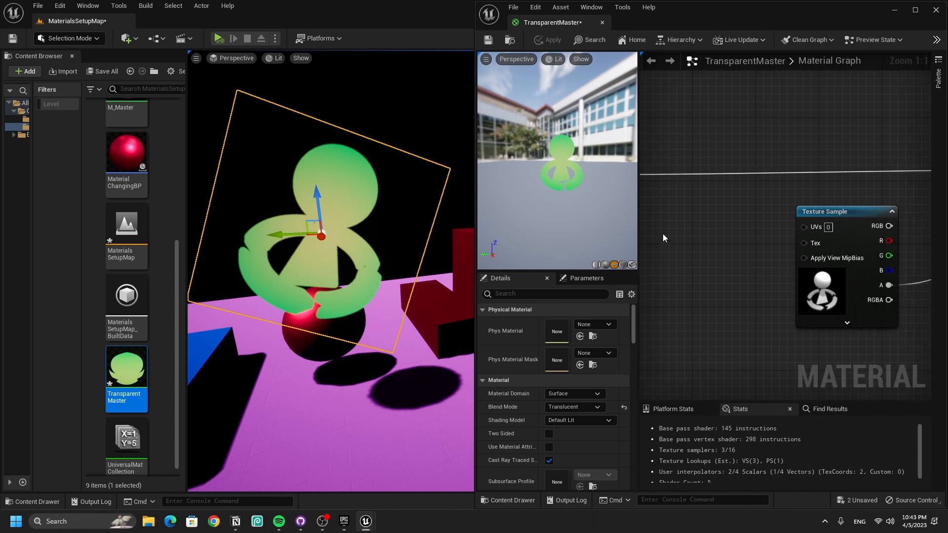
pyautogui.moveTo(824, 252); pyautogui.dragTo(808, 268)
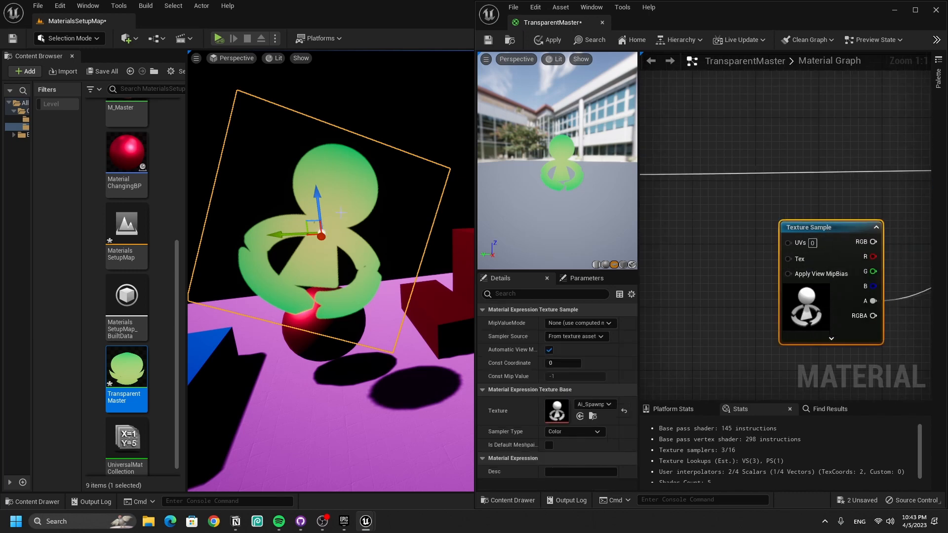
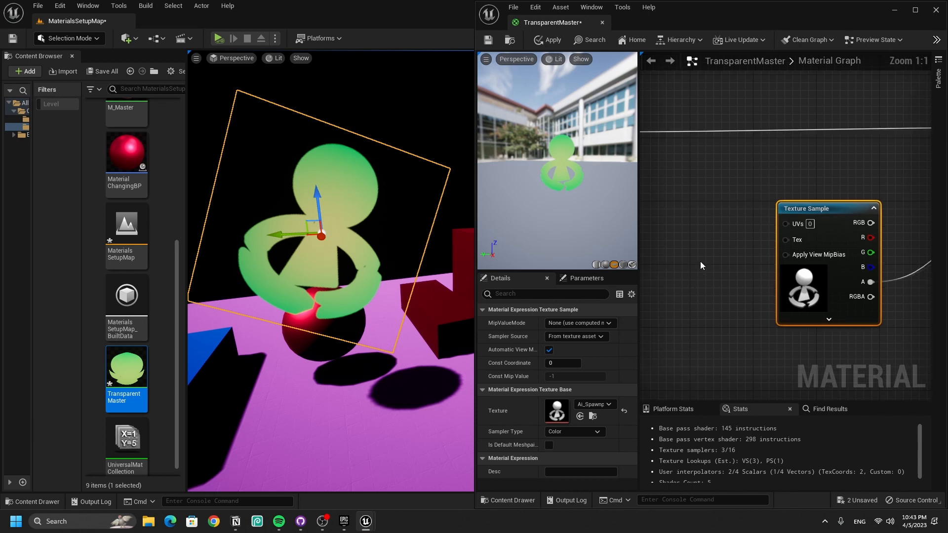
# Add a TextureCoordinate node, connect it to the Texture Sample's UVs input, and expand its tiling options
pyautogui.scroll(1, 700, 256)
pyautogui.moveTo(696, 250); pyautogui.dragTo(803, 246, button='right')
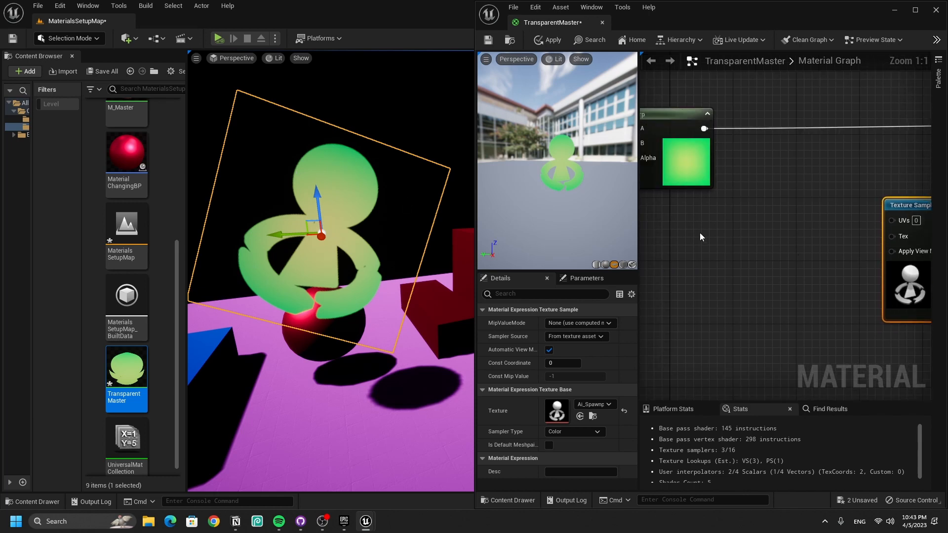
pyautogui.rightClick(700, 233)
pyautogui.write('texture coor')
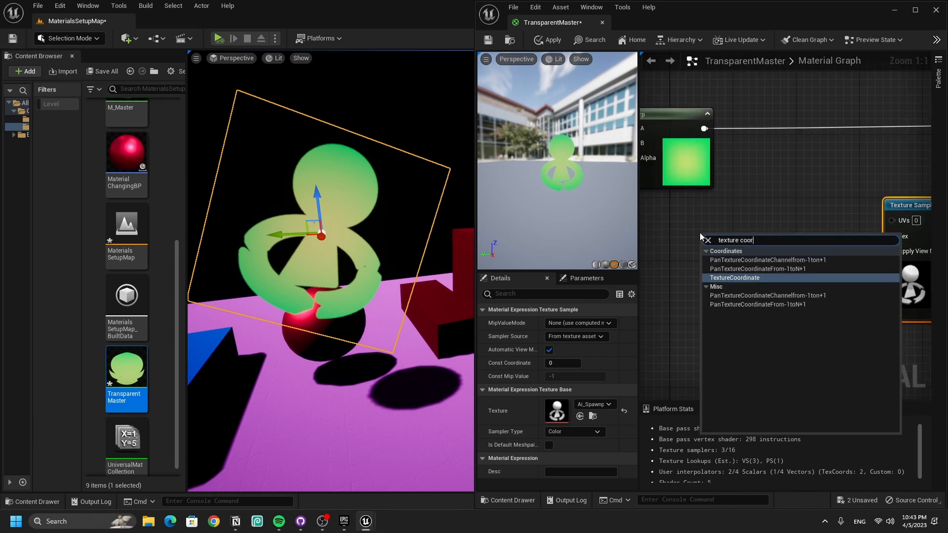
pyautogui.press('Return')
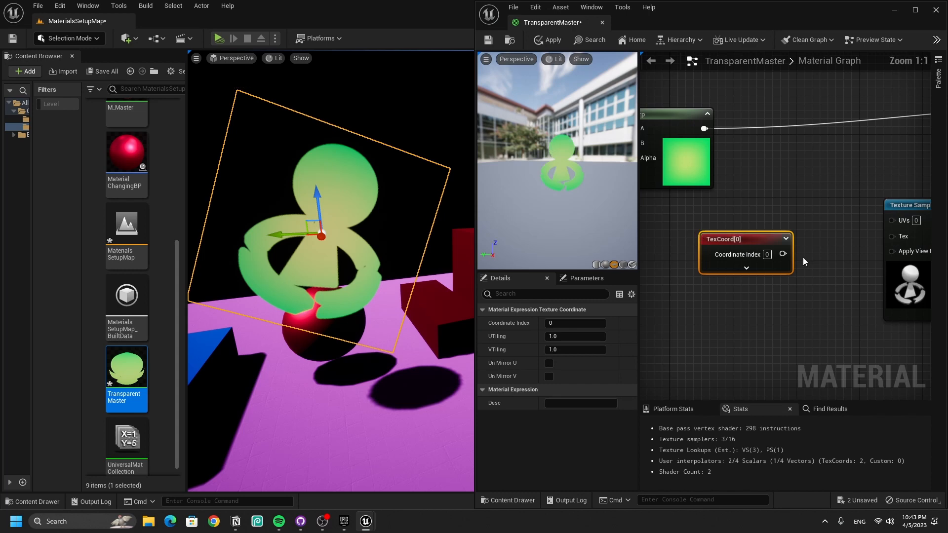
pyautogui.moveTo(783, 254); pyautogui.dragTo(776, 222)
pyautogui.moveTo(708, 233); pyautogui.dragTo(812, 222, button='right')
pyautogui.click(720, 262)
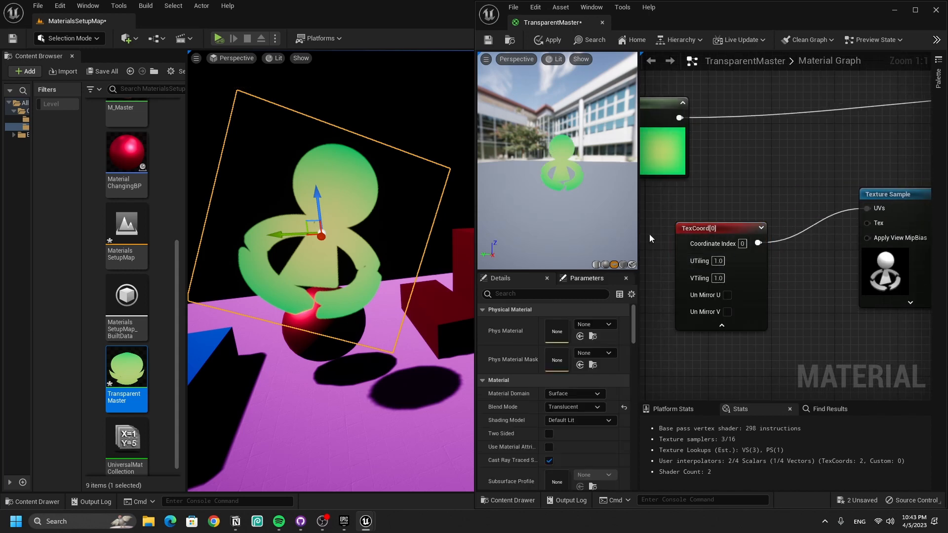
pyautogui.moveTo(735, 279); pyautogui.dragTo(730, 269)
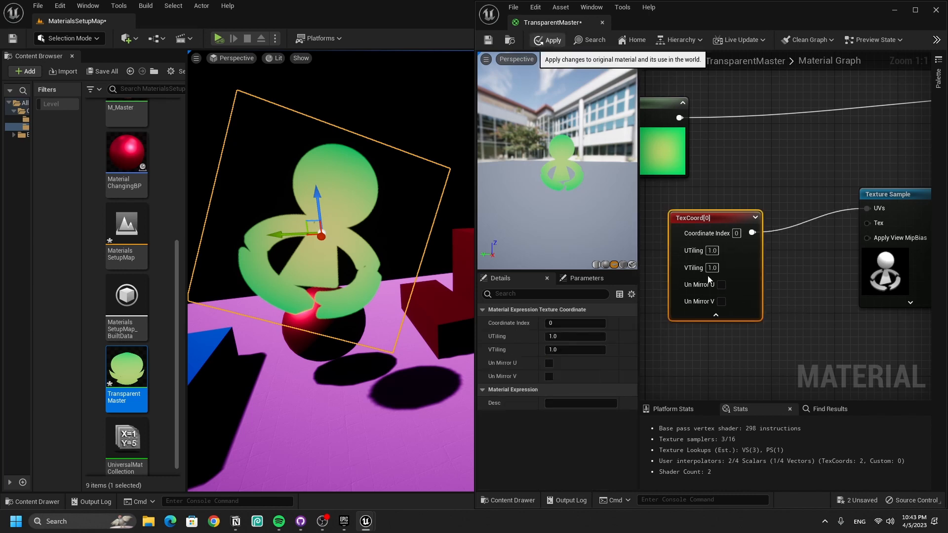
# Set the TexCoord node's UTiling and VTiling to 3 and apply the material
pyautogui.click(712, 251)
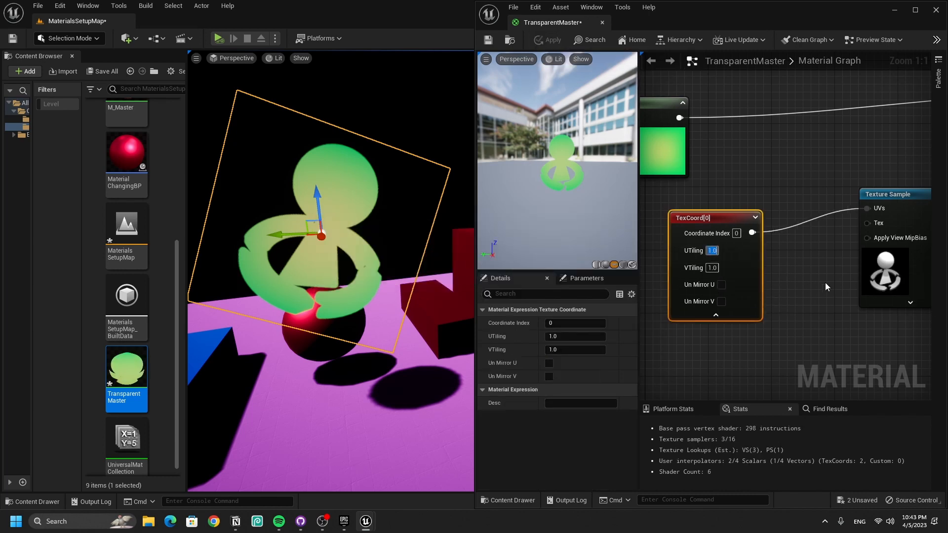
pyautogui.write('3')
pyautogui.click(712, 268)
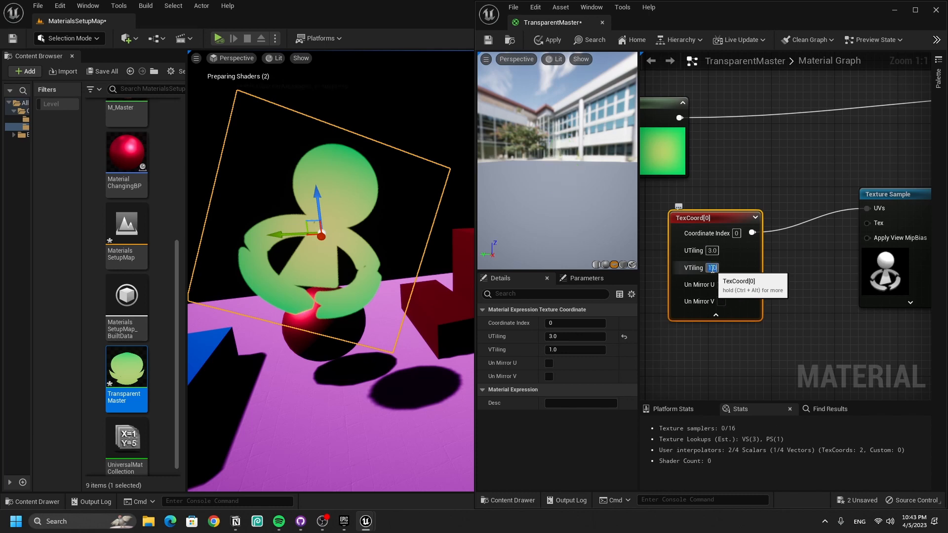
pyautogui.write('3')
pyautogui.press('Return')
pyautogui.click(549, 39)
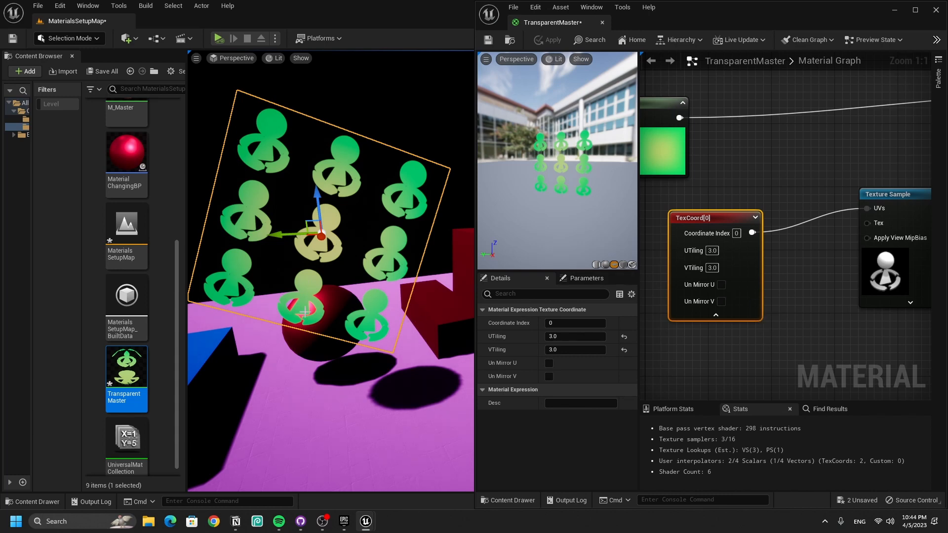
# Set the TexCoord node's VTiling to 1 and apply the change to the plane
pyautogui.click(709, 267)
pyautogui.write('1')
pyautogui.press('Delete')
pyautogui.write('0')
pyautogui.press('Return')
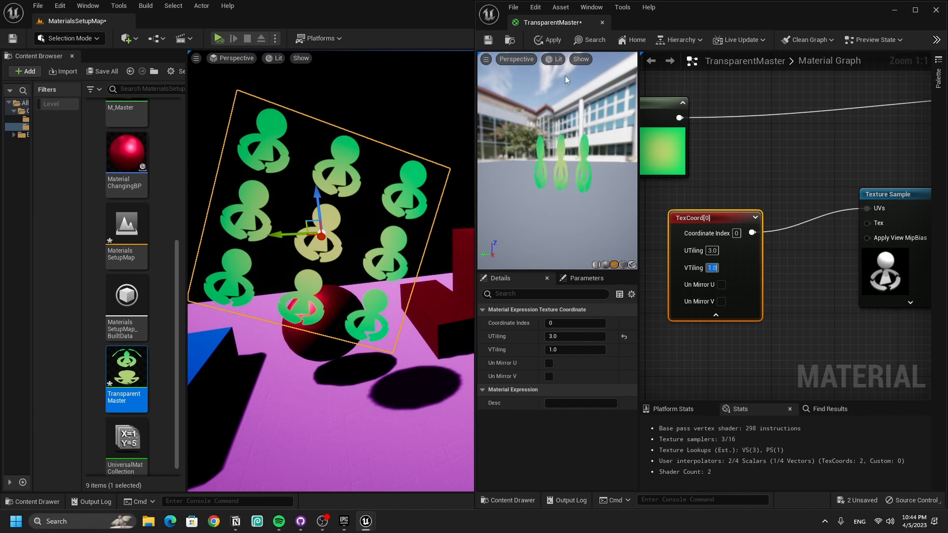
pyautogui.write('1')
pyautogui.press('Return')
pyautogui.click(549, 40)
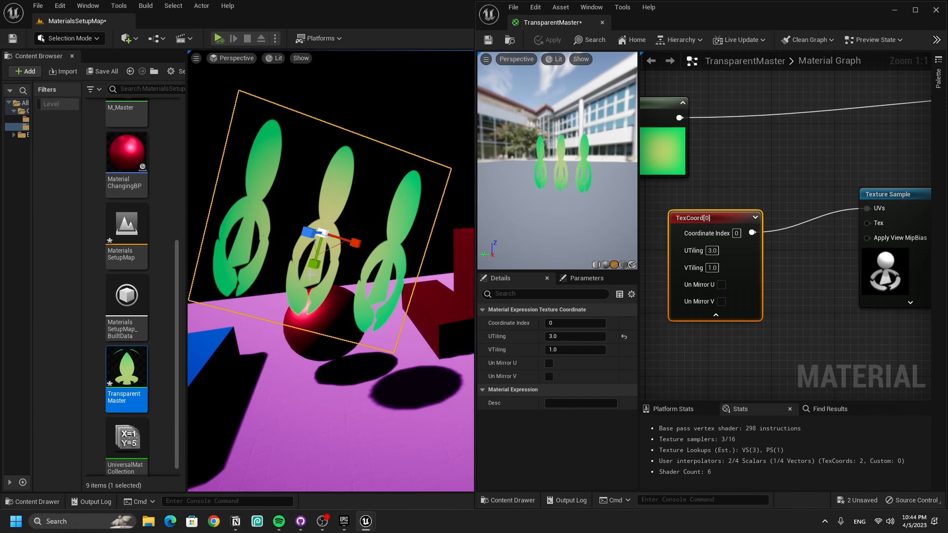
# Try scaling the plane down in height, and undo both the scaling and the last VTiling change
pyautogui.moveTo(310, 274)
pyautogui.mouseDown(button='right')
pyautogui.moveTo(366, 271)
pyautogui.moveTo(318, 269)
pyautogui.mouseUp(button='right')
pyautogui.moveTo(333, 265); pyautogui.dragTo(339, 238)
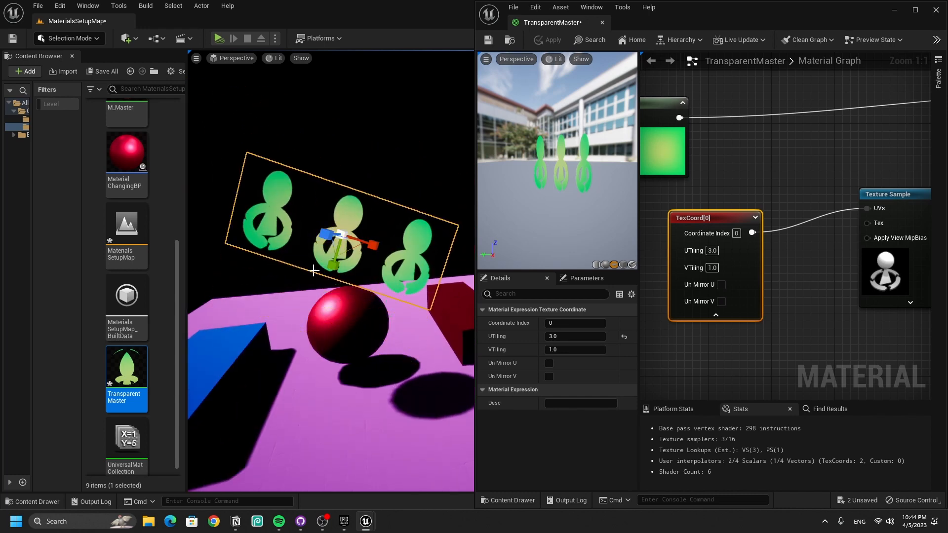
pyautogui.hotkey('ctrl', 'z')
pyautogui.hotkey('ctrl', 'z')
# Move the TexCoord node away from the Texture Sample and set its UTiling and VTiling to 1
pyautogui.moveTo(747, 266); pyautogui.dragTo(702, 263)
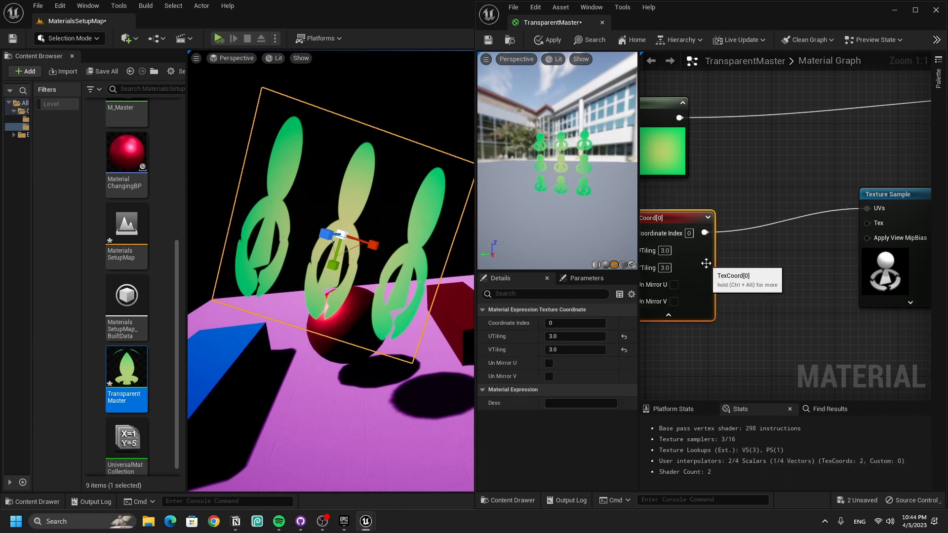
pyautogui.press('Tab')
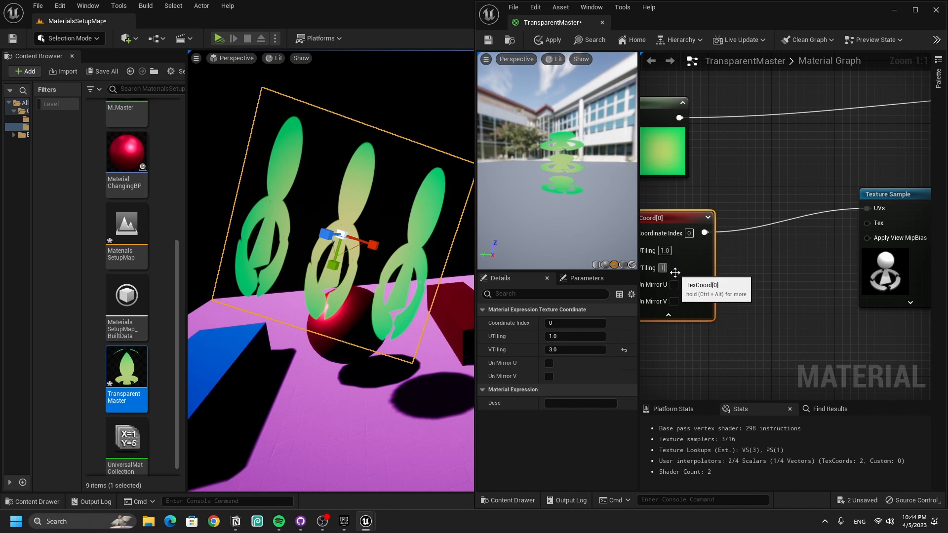
pyautogui.write('1')
pyautogui.press('Return')
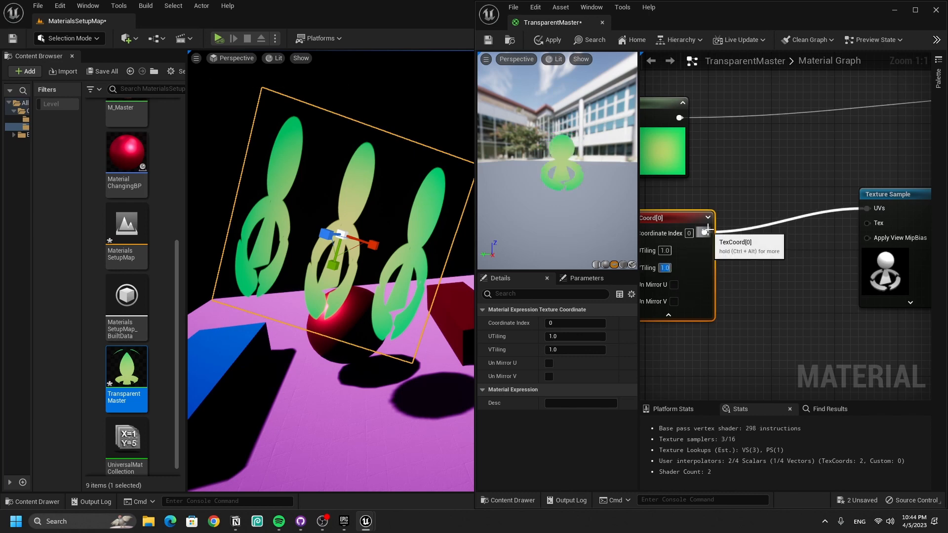
# Insert a Multiply node between TexCoord and the Texture Sample's UVs, and line it up with the wire
pyautogui.moveTo(708, 231); pyautogui.dragTo(782, 274)
pyautogui.write('*')
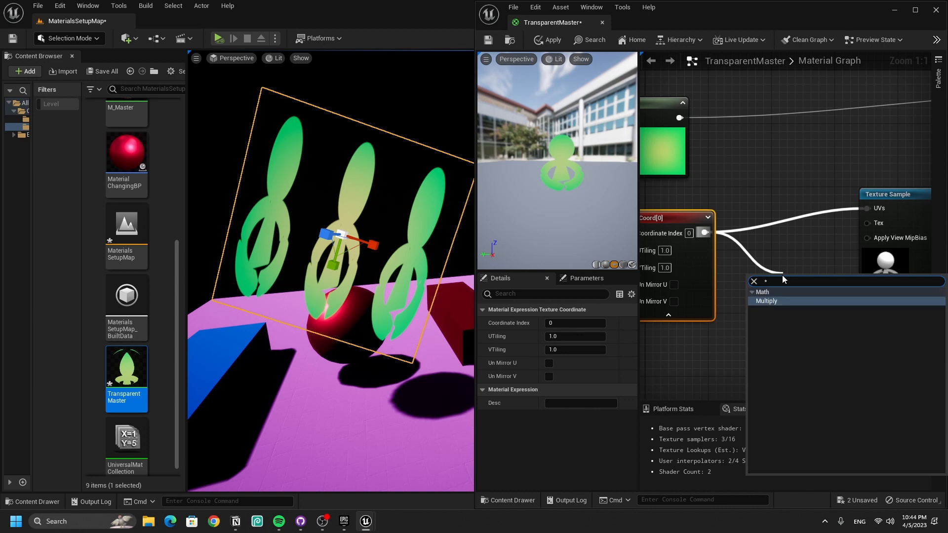
pyautogui.press('Return')
pyautogui.click(786, 338)
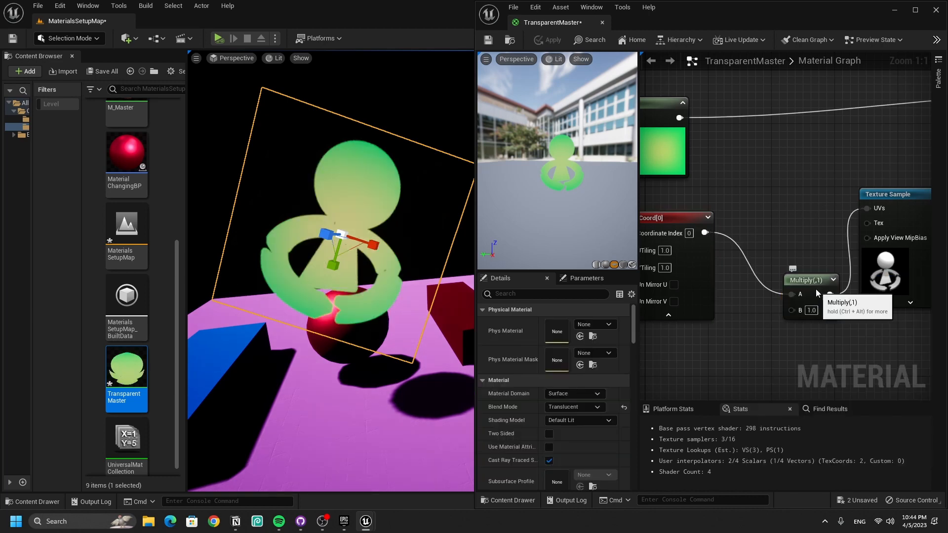
pyautogui.moveTo(816, 294); pyautogui.dragTo(781, 232)
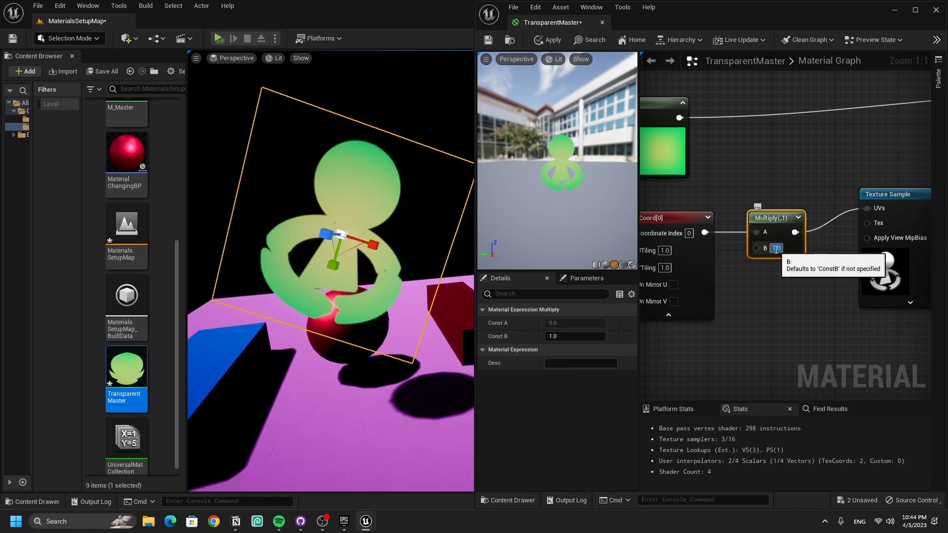
# Set the Multiply node's B value to 2 and apply the material
pyautogui.write('2')
pyautogui.press('Return')
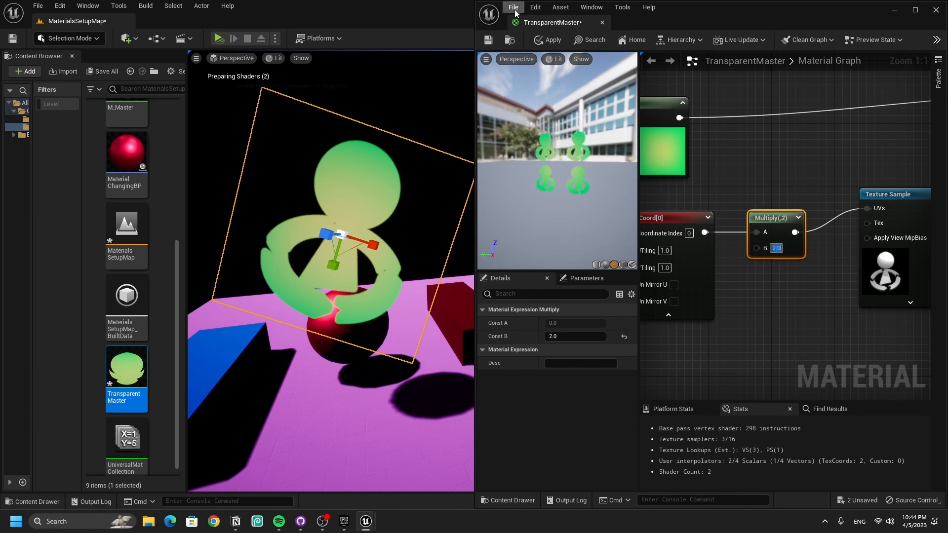
pyautogui.click(549, 40)
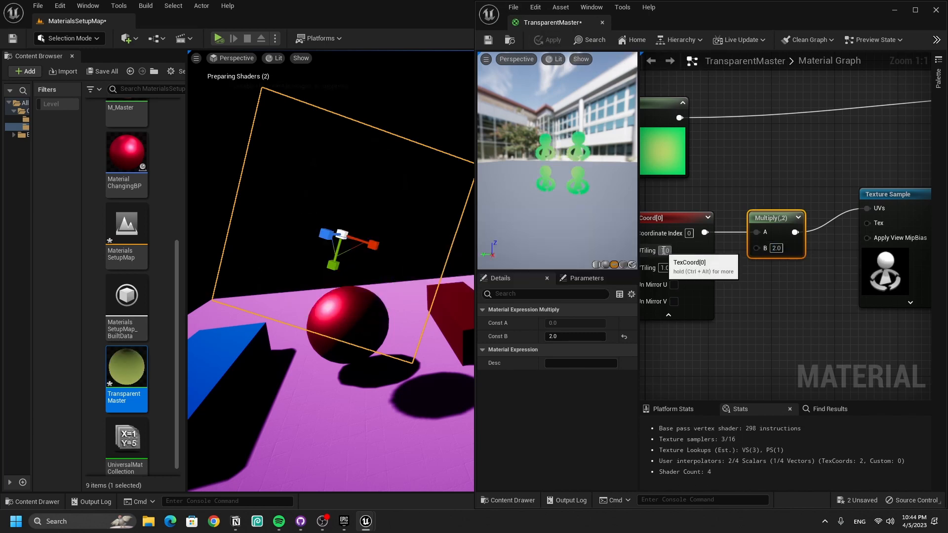
# Set the Multiply node's B value to 3 and apply the material
pyautogui.moveTo(780, 293); pyautogui.dragTo(722, 293, button='right')
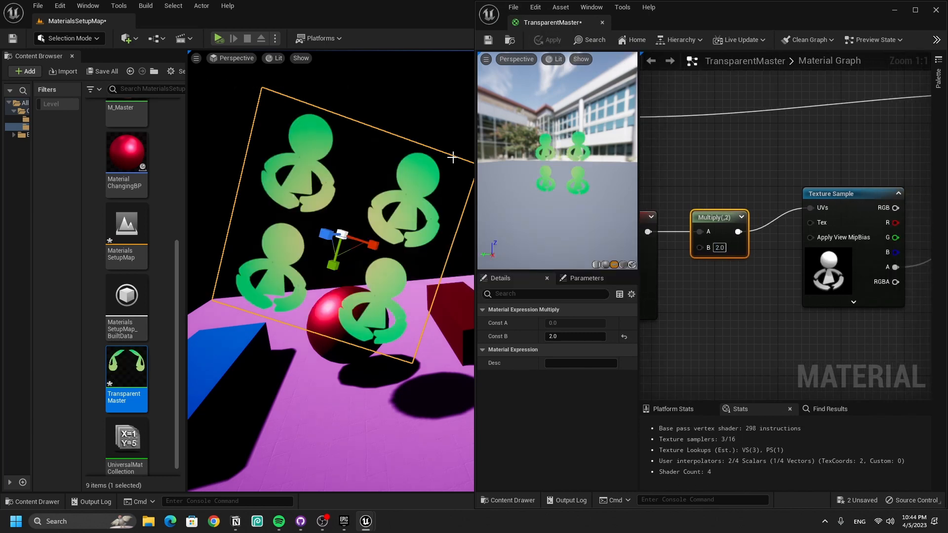
pyautogui.click(722, 250)
pyautogui.write('3')
pyautogui.press('Return')
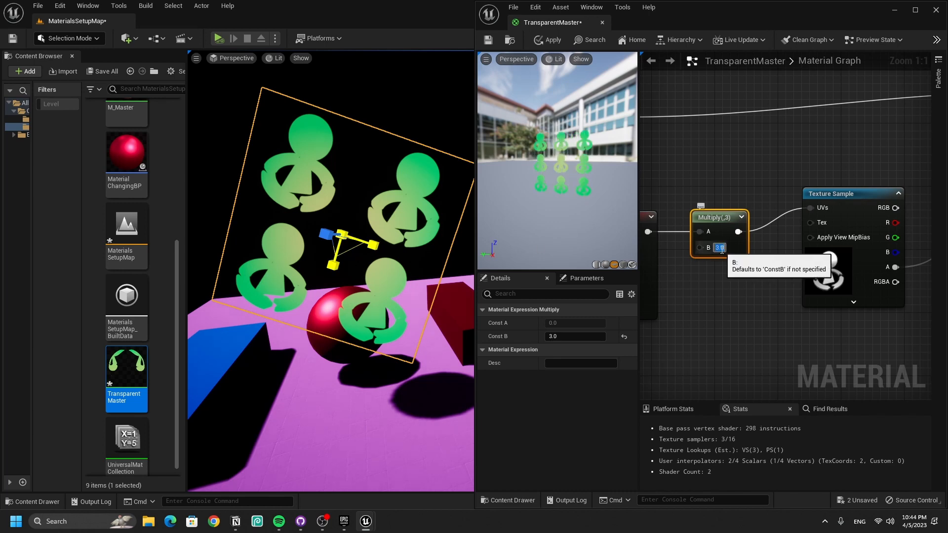
pyautogui.click(553, 40)
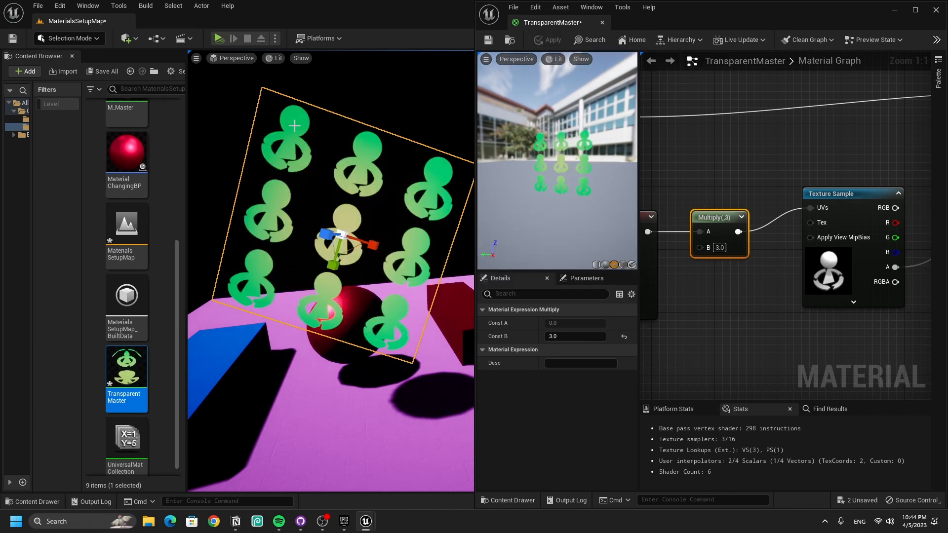
# Move the Texture Sample node farther from the Multiply node to make room for another node
pyautogui.click(682, 269)
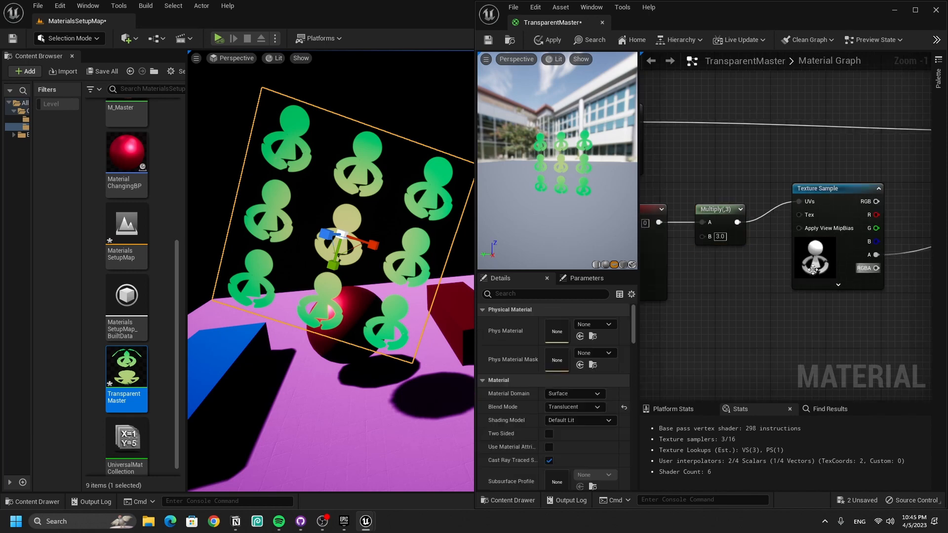
pyautogui.moveTo(681, 269); pyautogui.dragTo(808, 259, button='right')
pyautogui.moveTo(869, 296); pyautogui.dragTo(797, 262, button='right')
pyautogui.moveTo(873, 240); pyautogui.dragTo(934, 248)
pyautogui.moveTo(924, 248); pyautogui.dragTo(815, 248, button='right')
pyautogui.moveTo(930, 208); pyautogui.dragTo(944, 221, button='right')
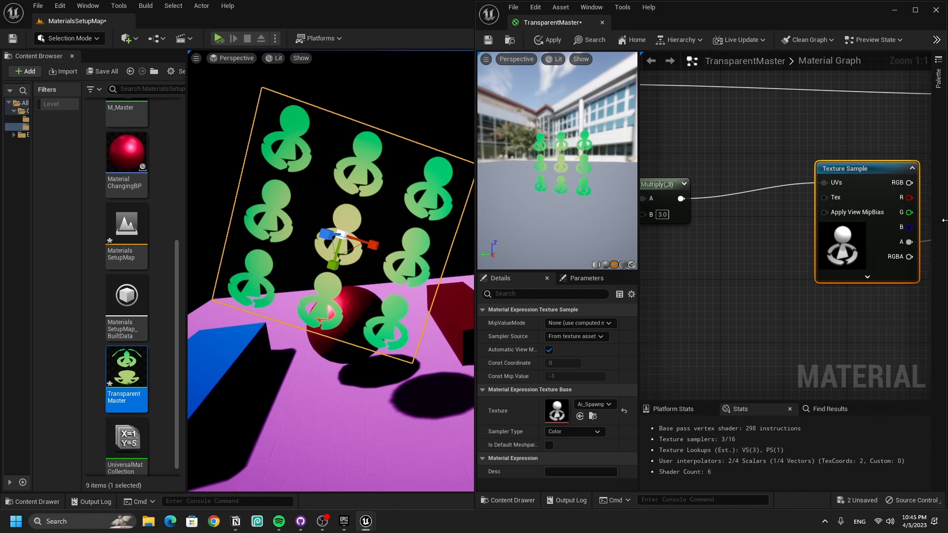
# Insert a Panner node between Multiply and the Texture Sample's UVs, and place it beside the Multiply node
pyautogui.moveTo(681, 198); pyautogui.dragTo(732, 216)
pyautogui.write('panner')
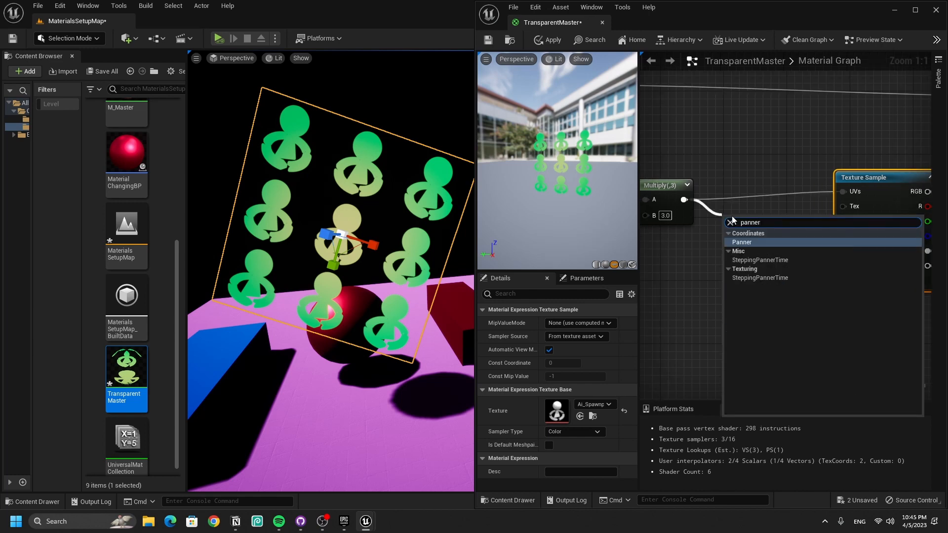
pyautogui.press('Return')
pyautogui.moveTo(811, 235); pyautogui.dragTo(854, 189)
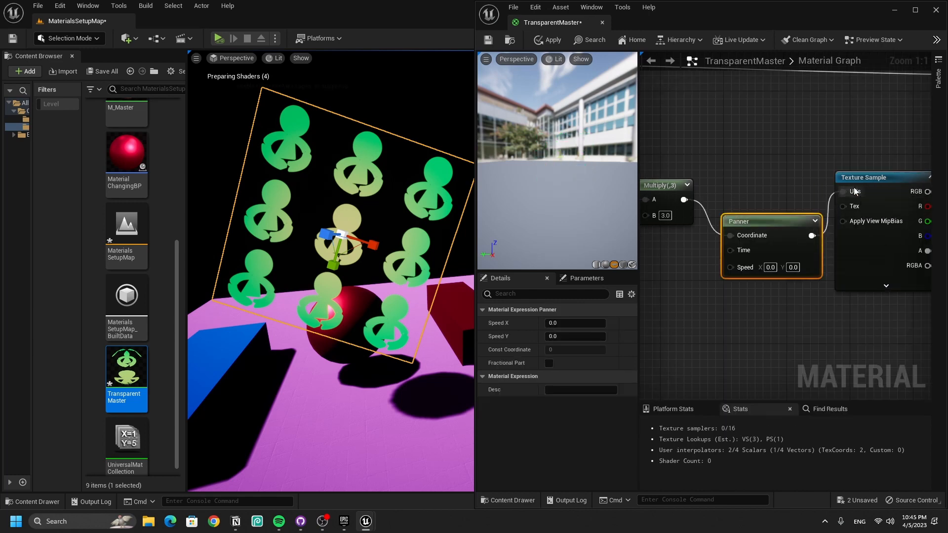
pyautogui.moveTo(752, 218); pyautogui.dragTo(731, 182)
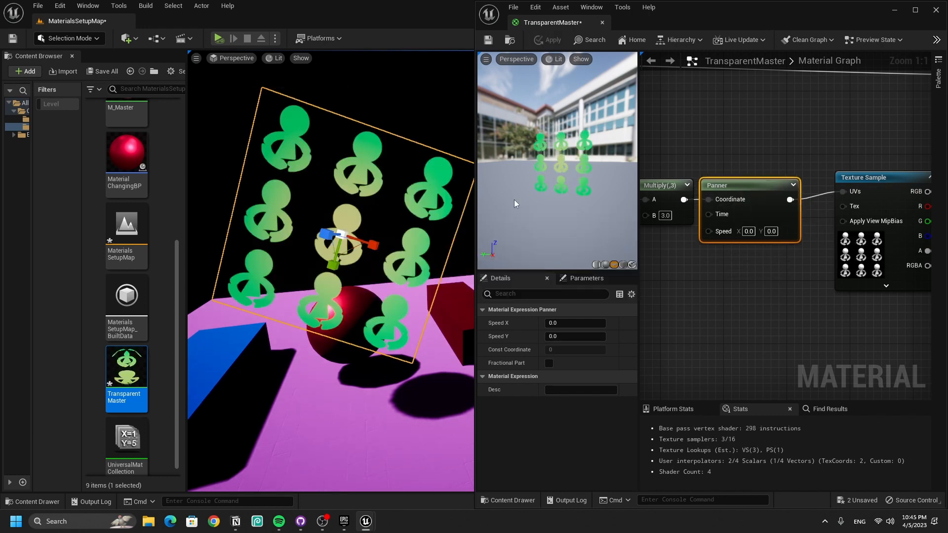
# Set the Panner's Speed Y to 5 and apply the material
pyautogui.write('5')
pyautogui.press('Return')
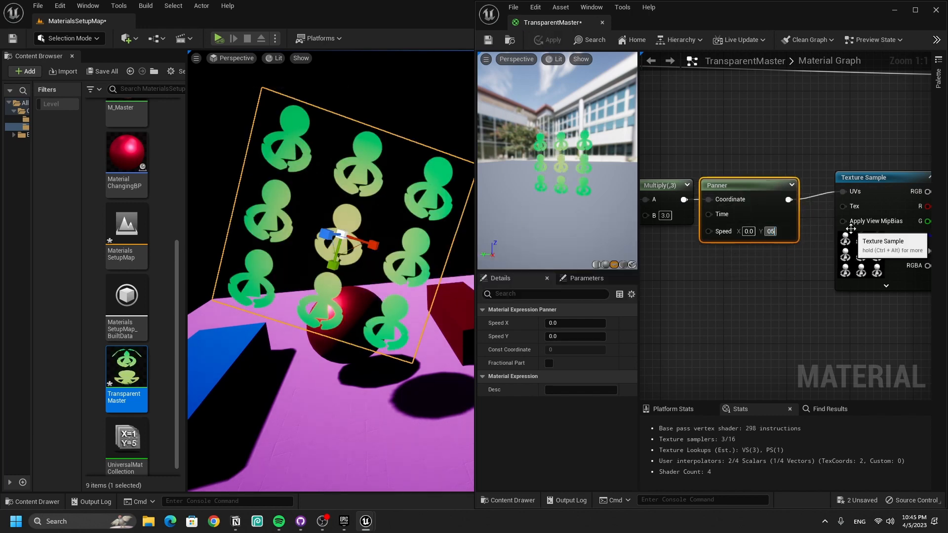
pyautogui.click(538, 43)
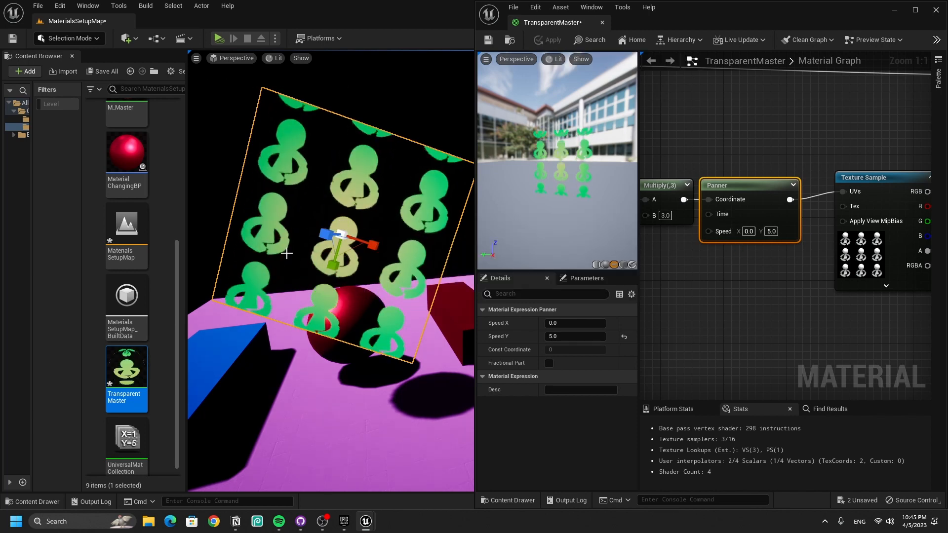
# Set the Panner's Speed Y to 1 and apply the material
pyautogui.click(771, 232)
pyautogui.write('1')
pyautogui.press('Return')
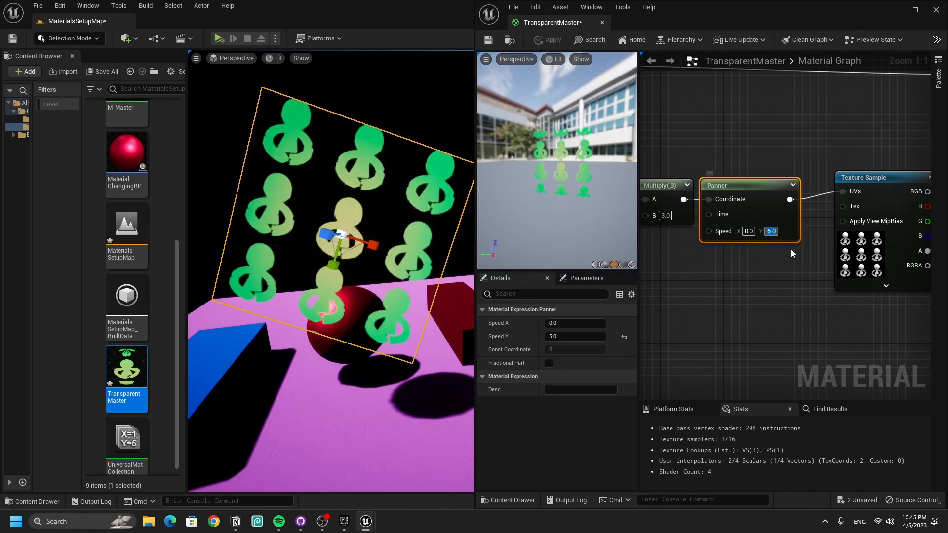
pyautogui.click(547, 40)
pyautogui.moveTo(702, 270); pyautogui.dragTo(781, 276, button='right')
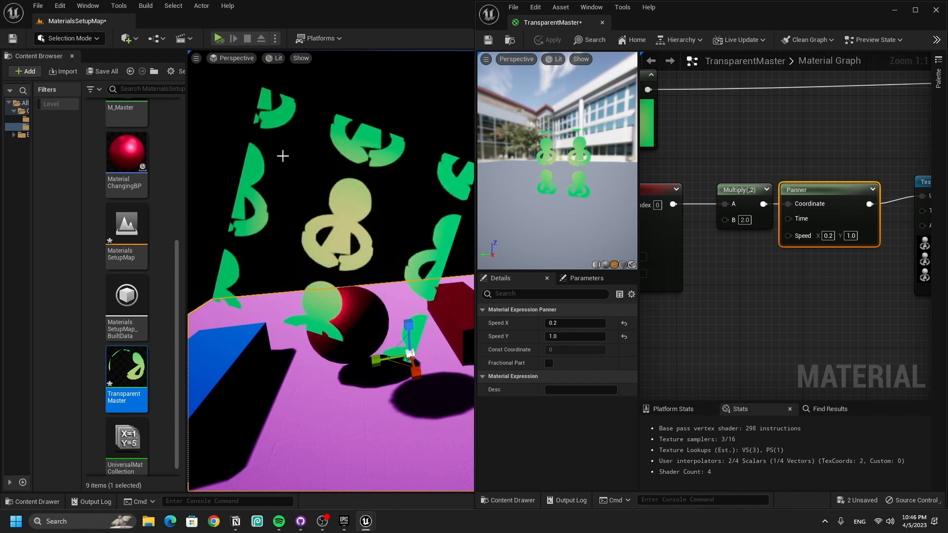
pyautogui.moveTo(805, 286); pyautogui.dragTo(931, 282, button='right')
pyautogui.moveTo(832, 191); pyautogui.dragTo(641, 176, button='right')
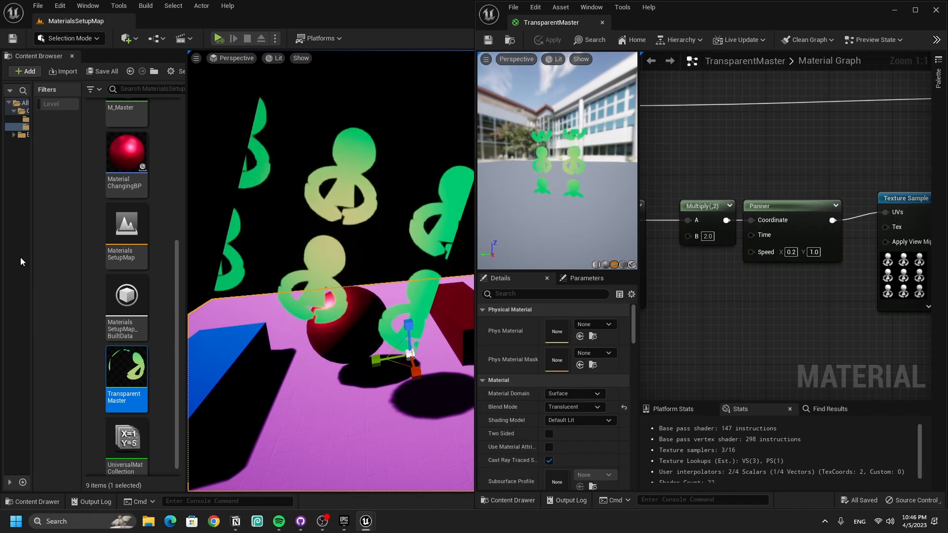
# Move the Panner aside, insert a Rotator node between Multiply and the Texture Sample's UVs in its place, and apply the material
pyautogui.moveTo(800, 306); pyautogui.dragTo(742, 301, button='right')
pyautogui.click(750, 216)
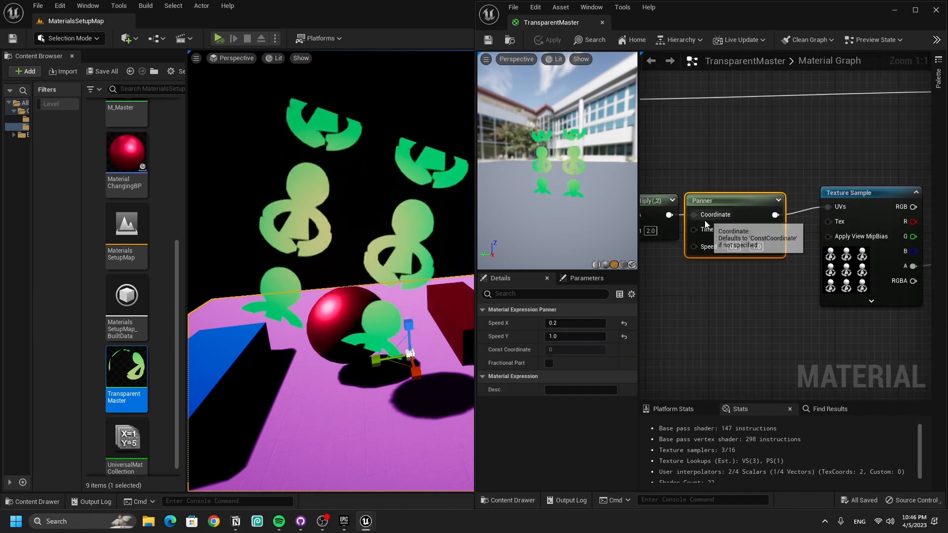
pyautogui.moveTo(751, 217); pyautogui.dragTo(742, 295)
pyautogui.moveTo(670, 215); pyautogui.dragTo(723, 221)
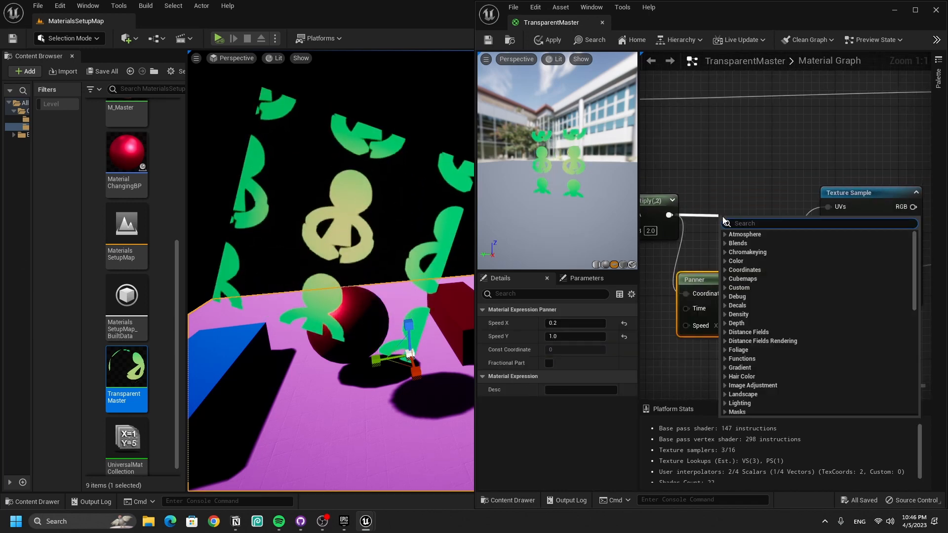
pyautogui.write('rotat')
pyautogui.press('Return')
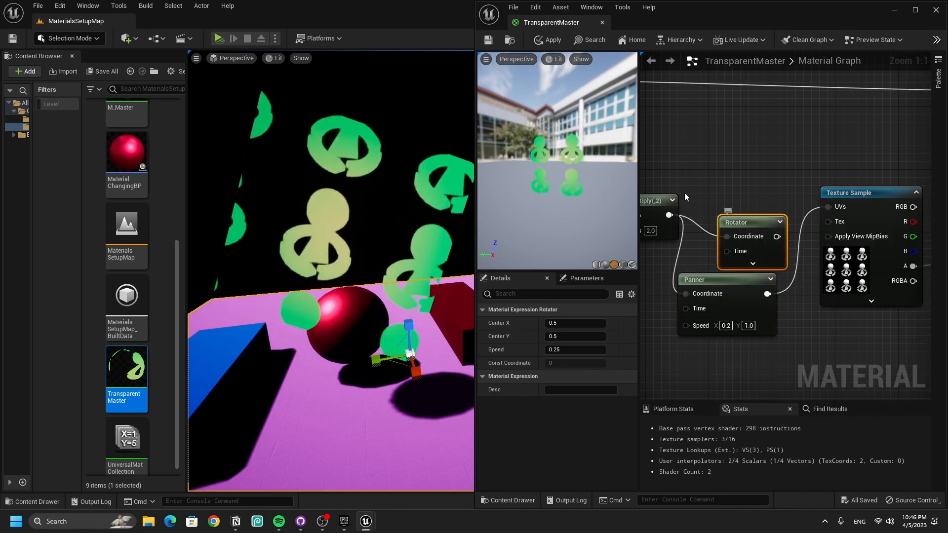
pyautogui.moveTo(777, 237); pyautogui.dragTo(833, 208)
pyautogui.click(549, 39)
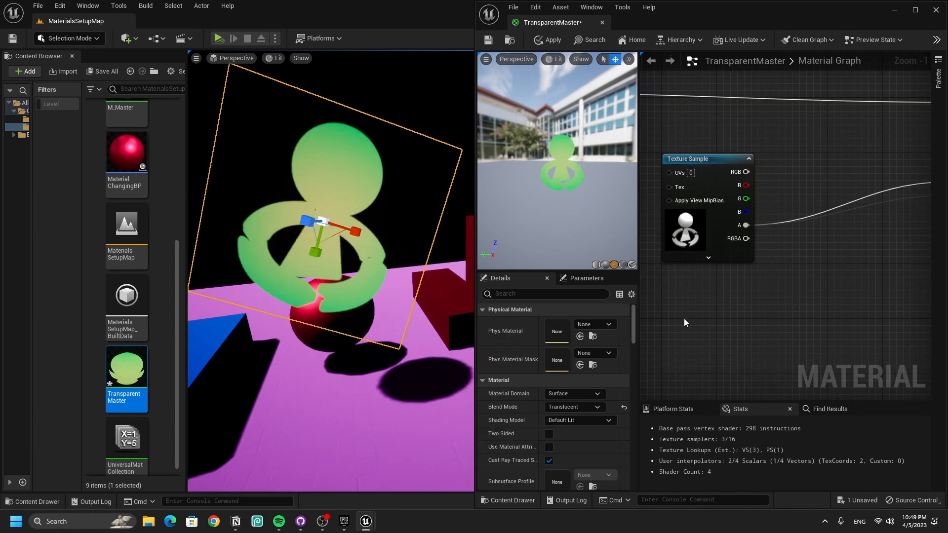
# Examine the commented UV node groups and the Texture Sample node that drives Opacity in the material graph
pyautogui.moveTo(741, 331); pyautogui.dragTo(683, 317, button='right')
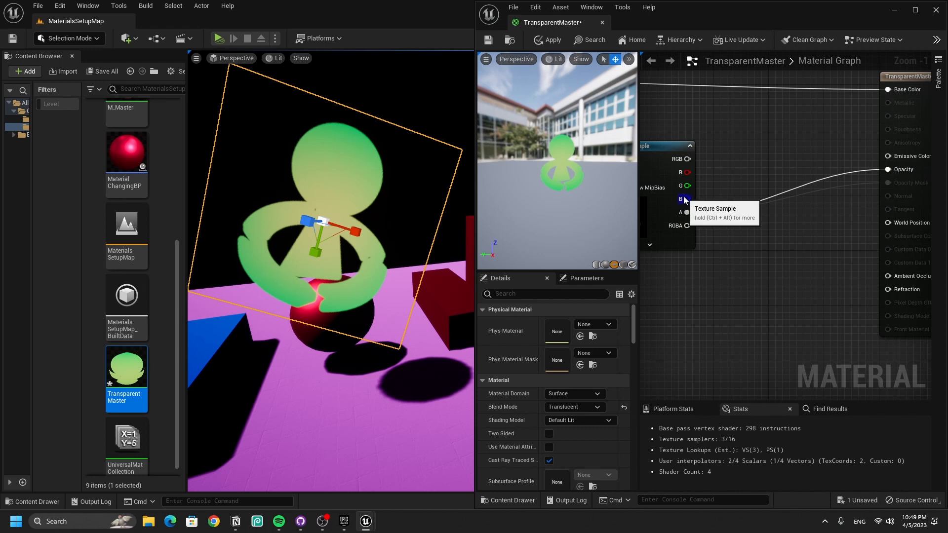
pyautogui.moveTo(764, 291); pyautogui.dragTo(855, 170, button='right')
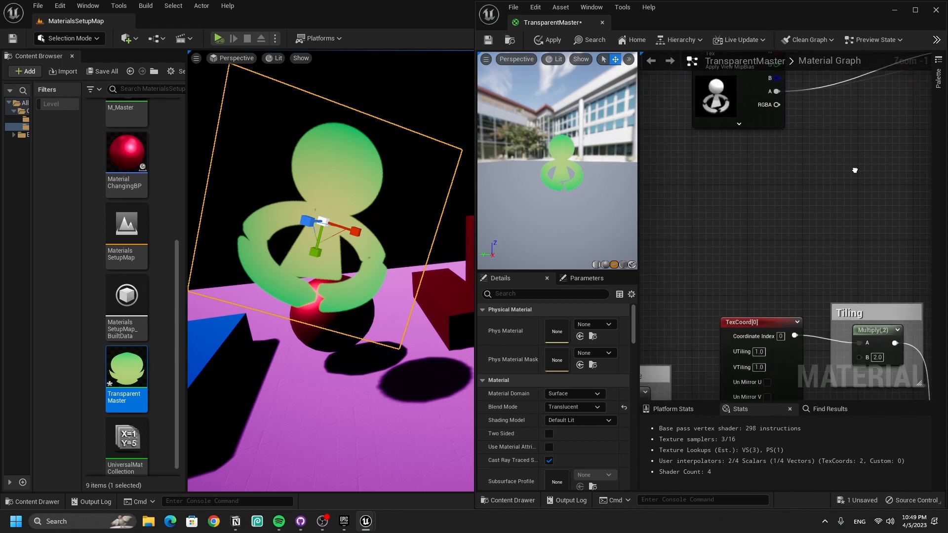
pyautogui.scroll(-7, 856, 255)
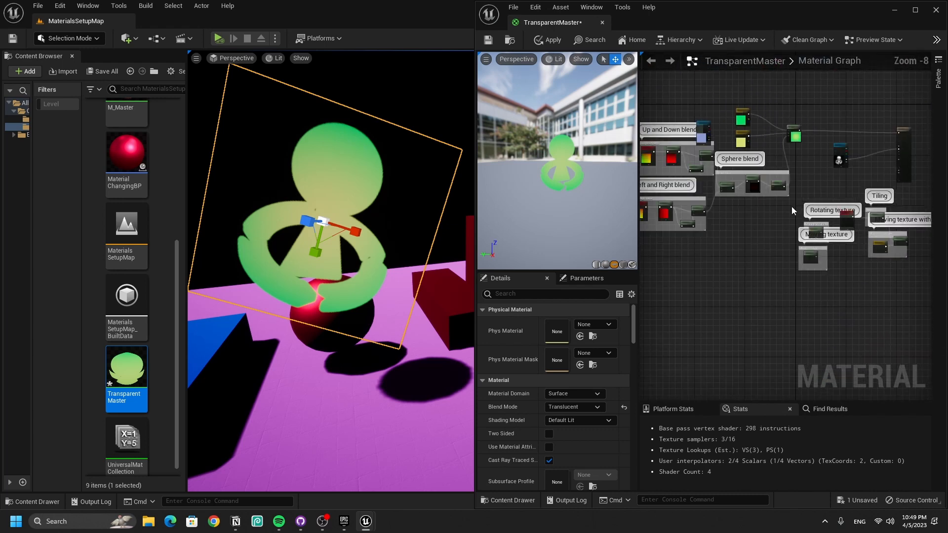
pyautogui.scroll(6, 813, 246)
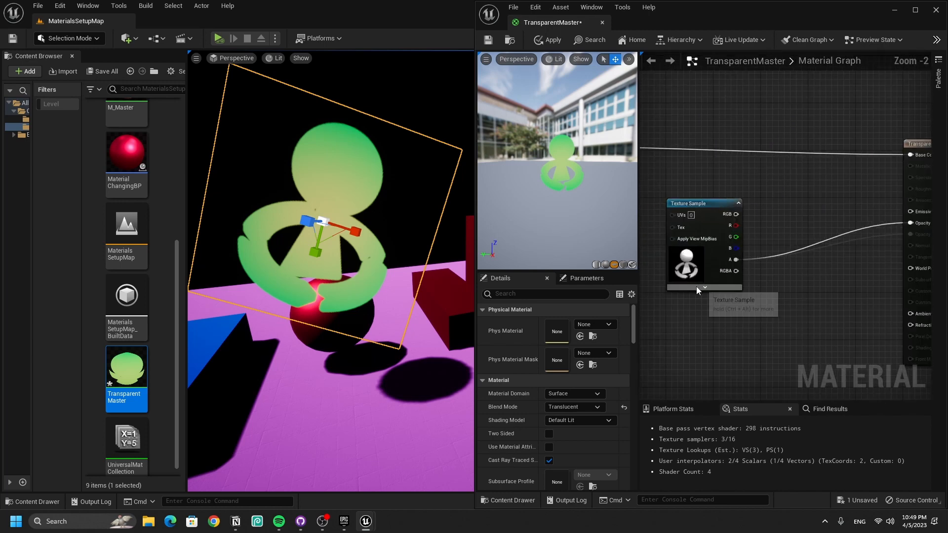
pyautogui.click(689, 246)
pyautogui.scroll(2, 730, 304)
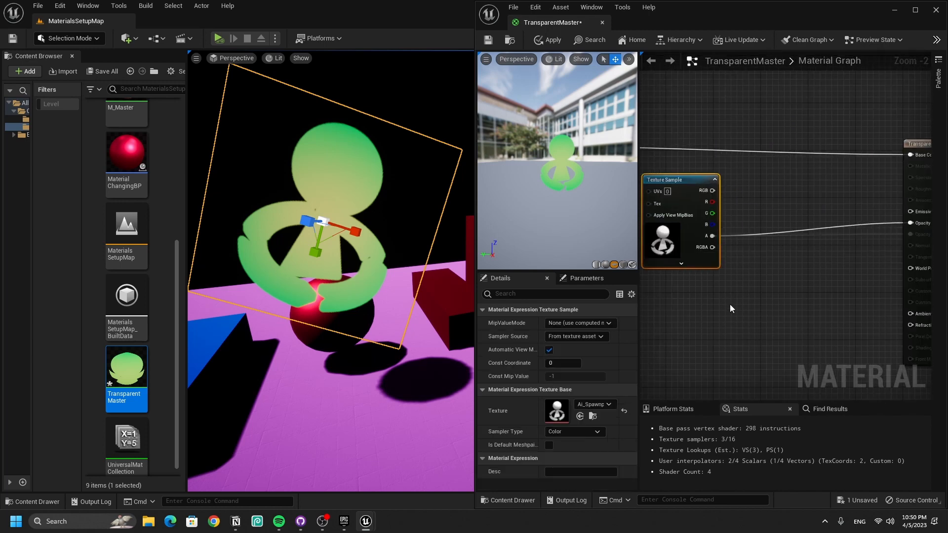
pyautogui.moveTo(680, 321); pyautogui.dragTo(787, 335, button='right')
pyautogui.moveTo(816, 306); pyautogui.dragTo(725, 311, button='right')
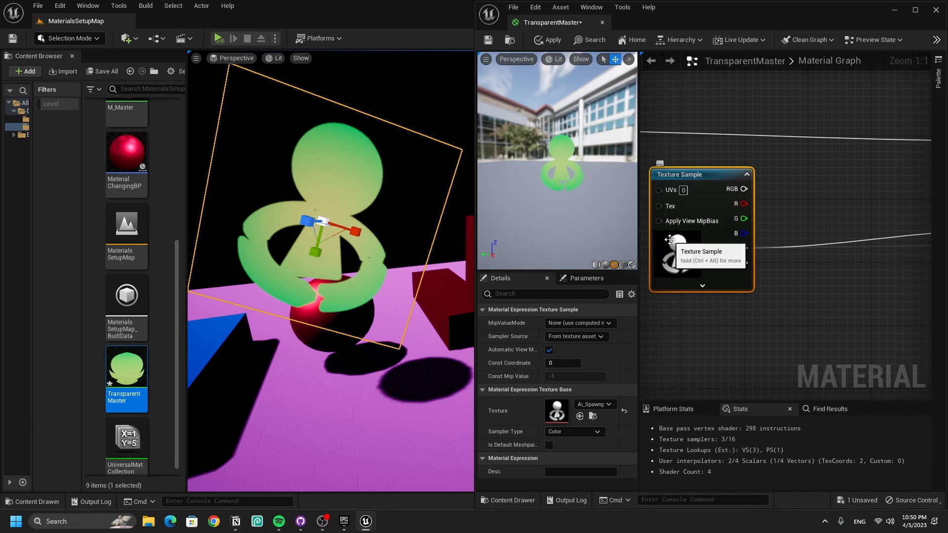
pyautogui.moveTo(700, 303); pyautogui.dragTo(710, 289, button='right')
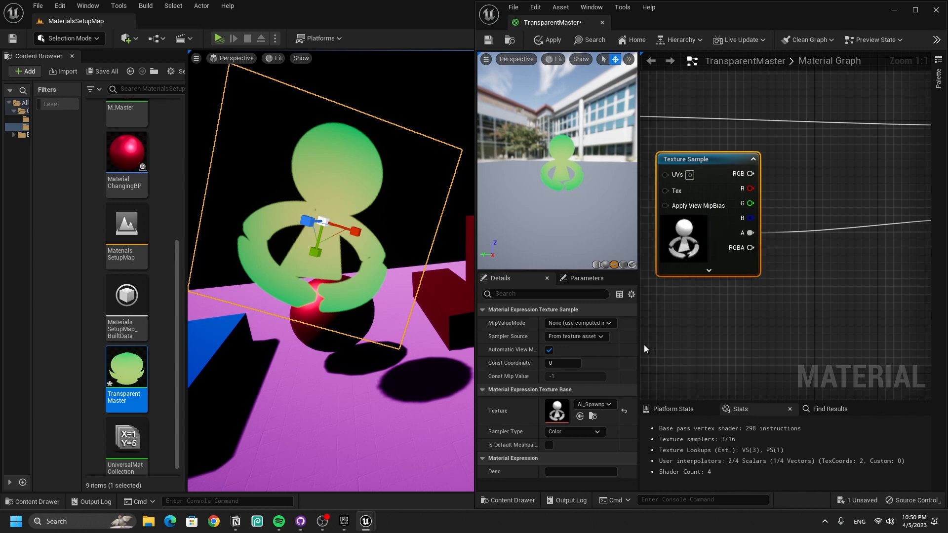
# Duplicate the Texture Sample below the original and set the copy's texture to android_Icon
pyautogui.moveTo(681, 355); pyautogui.dragTo(672, 313, button='right')
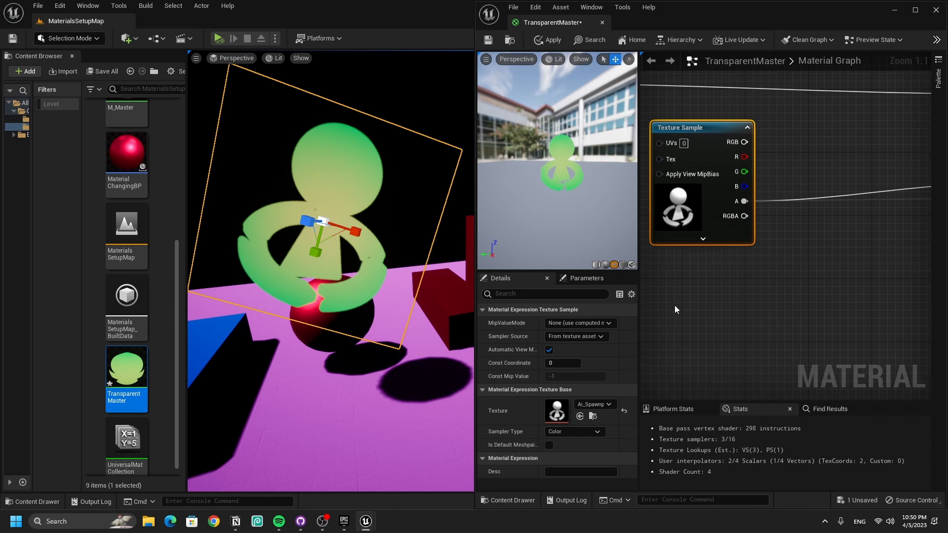
pyautogui.hotkey('ctrl', 'v')
pyautogui.click(595, 405)
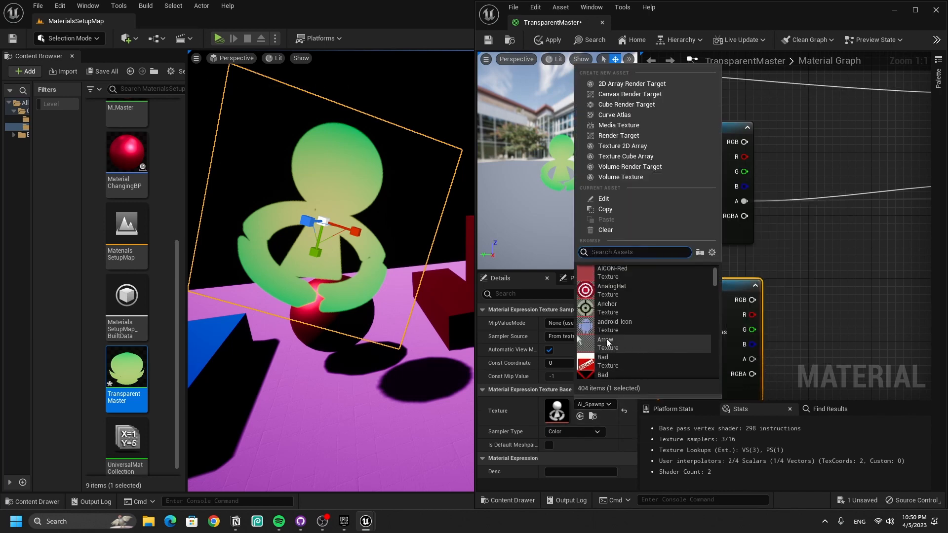
pyautogui.click(607, 339)
pyautogui.moveTo(774, 354); pyautogui.dragTo(756, 329, button='right')
pyautogui.moveTo(667, 355); pyautogui.dragTo(667, 348)
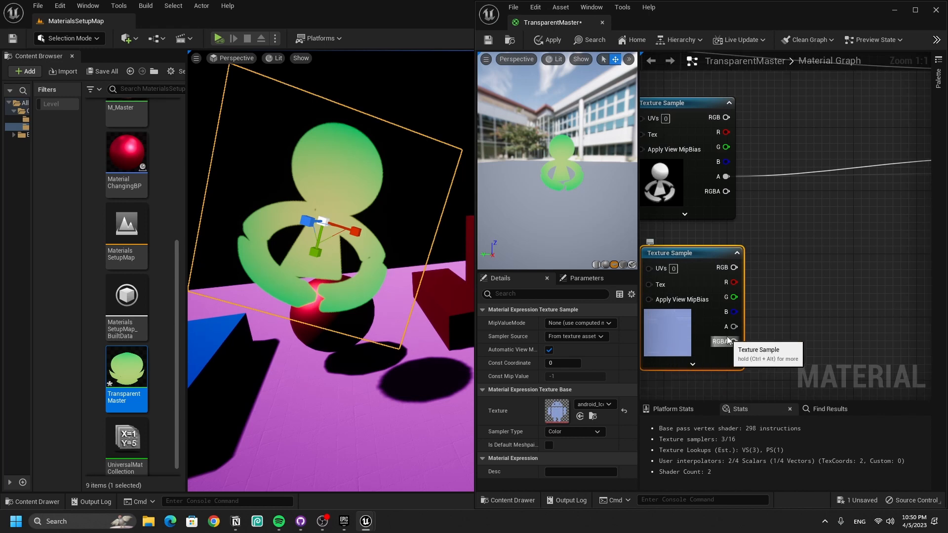
# Combine the alpha outputs of the two Texture Samples with an Add node and expand the node's preview
pyautogui.moveTo(726, 176); pyautogui.dragTo(783, 209)
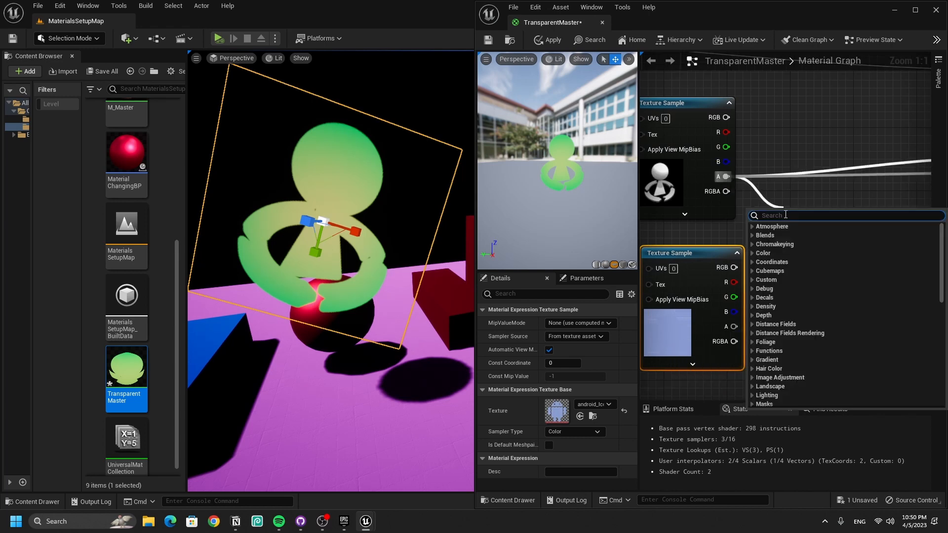
pyautogui.write('add')
pyautogui.press('Return')
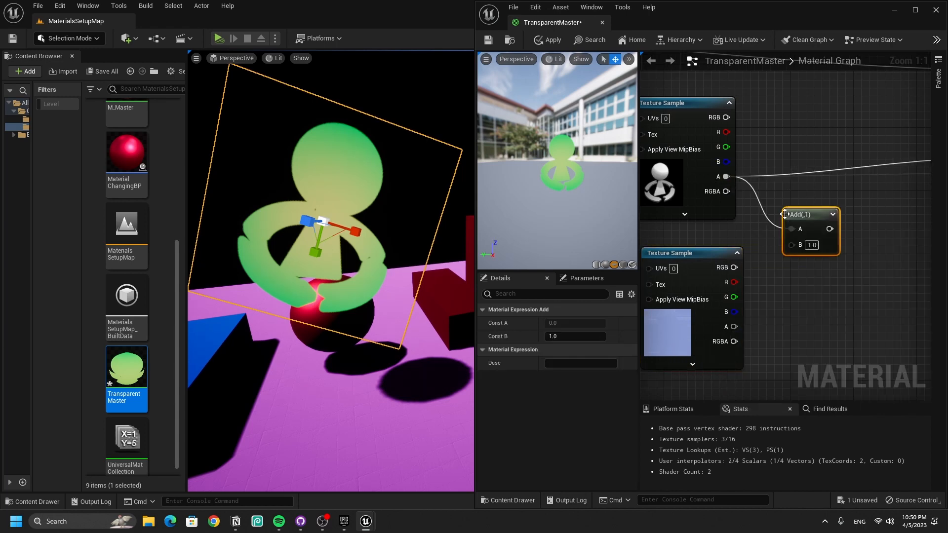
pyautogui.moveTo(735, 326); pyautogui.dragTo(792, 253)
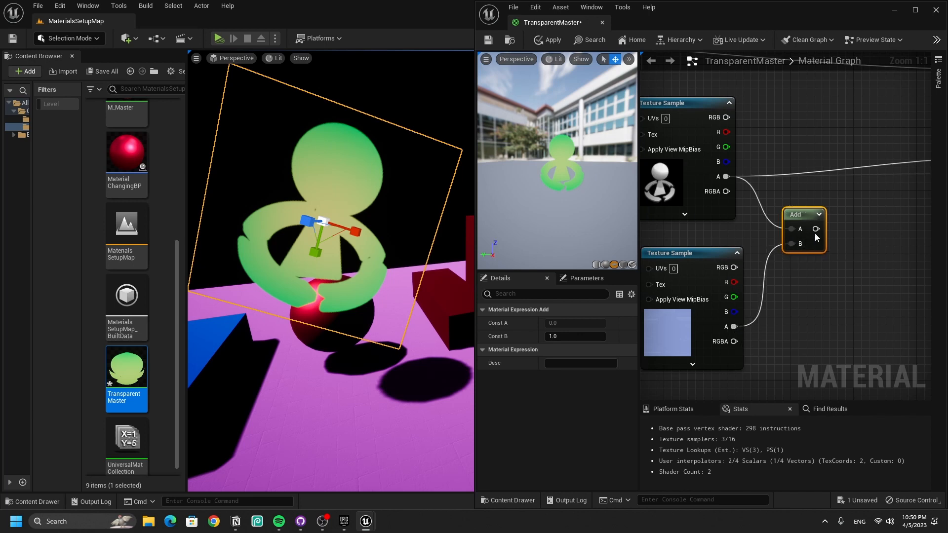
pyautogui.click(819, 214)
# Connect the Add node's output to Opacity, apply the material, and view the result on the plane in the level
pyautogui.moveTo(873, 303); pyautogui.dragTo(738, 286, button='right')
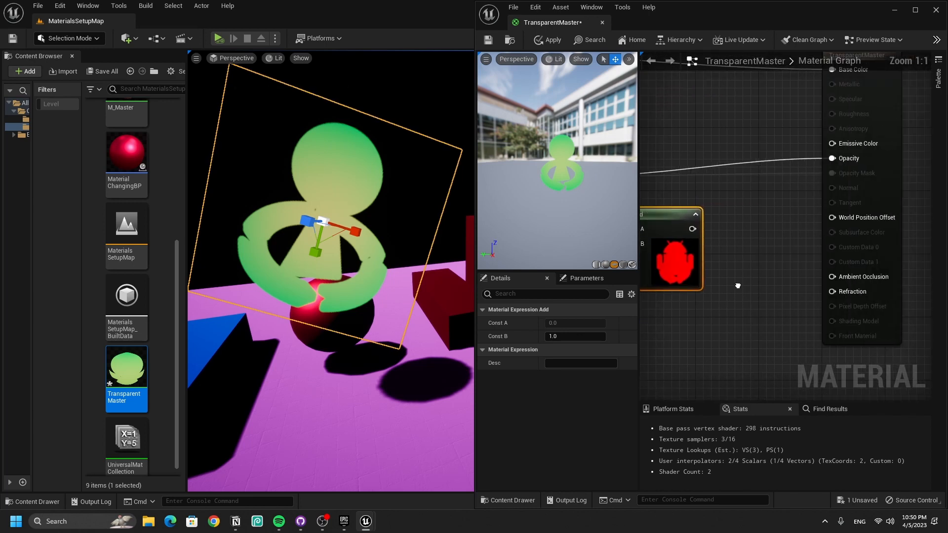
pyautogui.moveTo(692, 229); pyautogui.dragTo(832, 158)
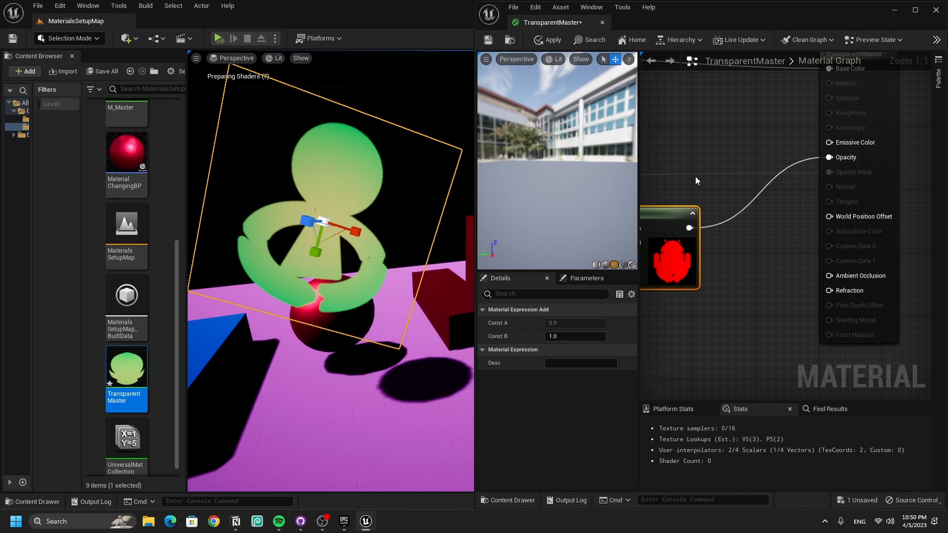
pyautogui.moveTo(695, 176); pyautogui.dragTo(796, 211, button='right')
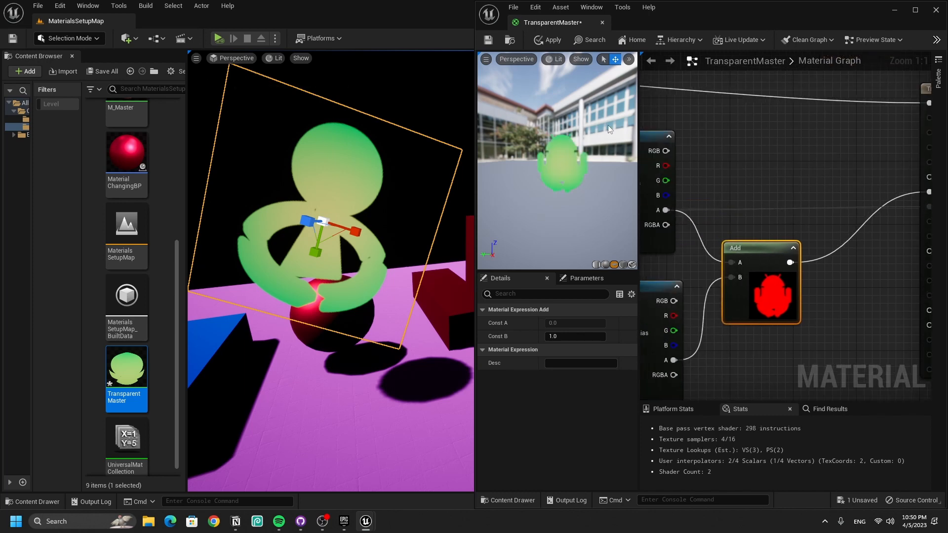
pyautogui.click(560, 40)
pyautogui.moveTo(365, 308); pyautogui.dragTo(372, 255, button='right')
pyautogui.press('w')
pyautogui.moveTo(359, 323); pyautogui.dragTo(359, 365, button='right')
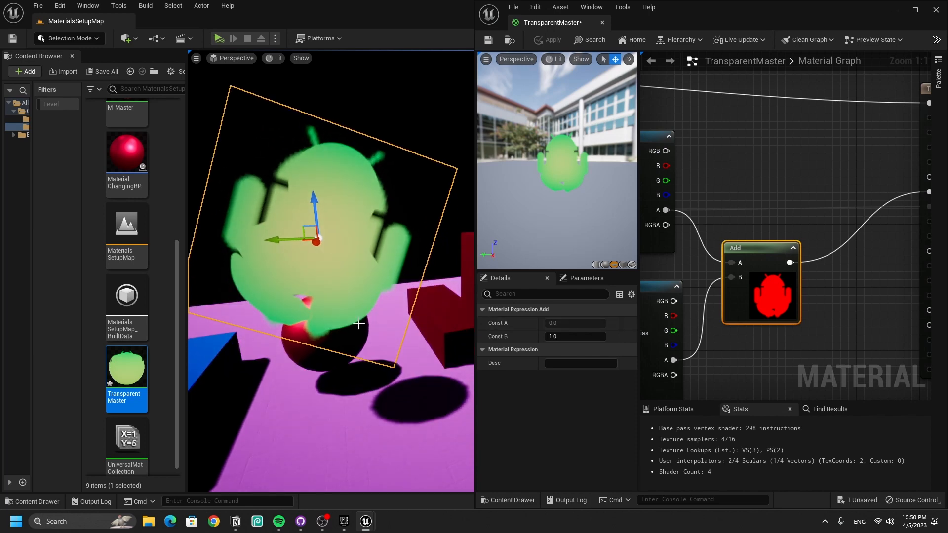
# Open the android_Icon texture from the second Texture Sample for inspection, and return to the TransparentMaster graph
pyautogui.moveTo(774, 316); pyautogui.dragTo(926, 280, button='right')
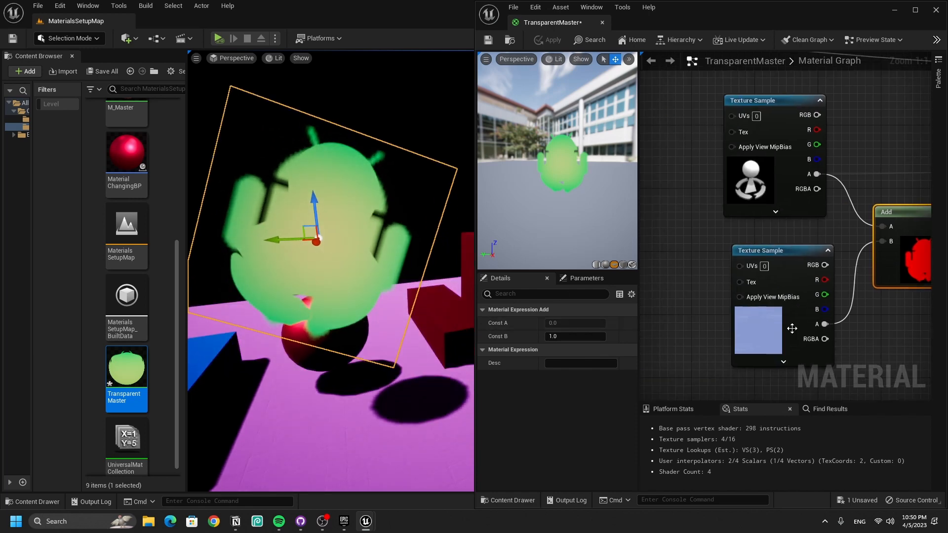
pyautogui.click(789, 326)
pyautogui.doubleClick(558, 416)
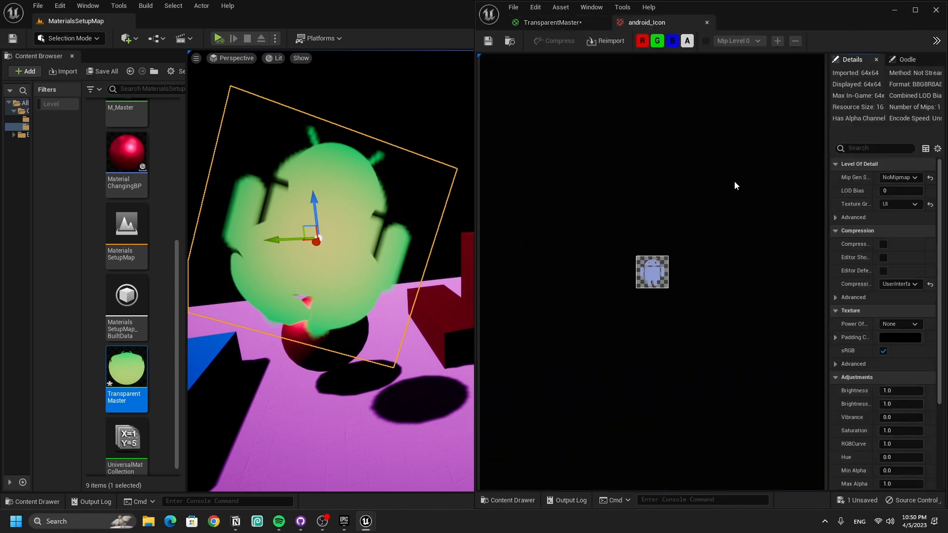
pyautogui.click(552, 22)
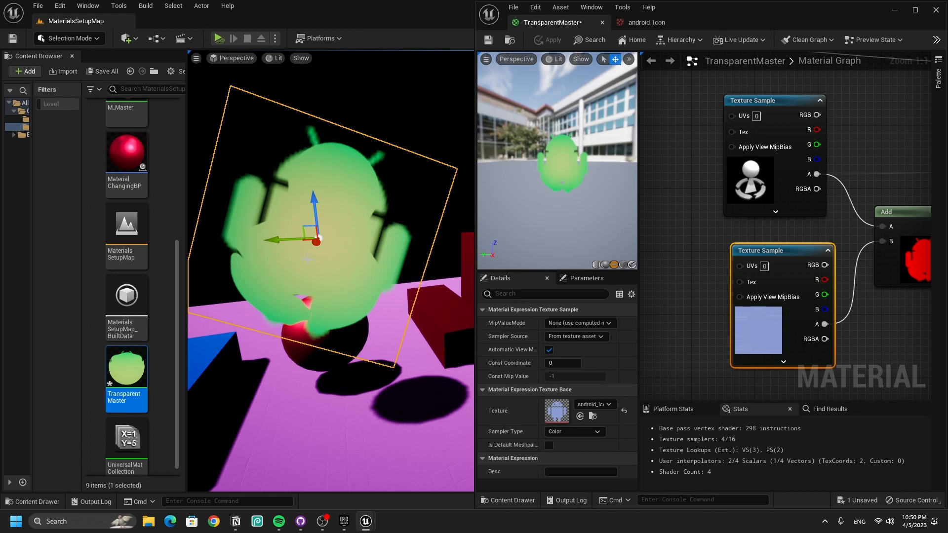
# Delete the Add node that joins the two Texture Samples
pyautogui.moveTo(838, 245); pyautogui.dragTo(796, 235, button='right')
pyautogui.hotkey('ctrl', 'z')
pyautogui.click(686, 296)
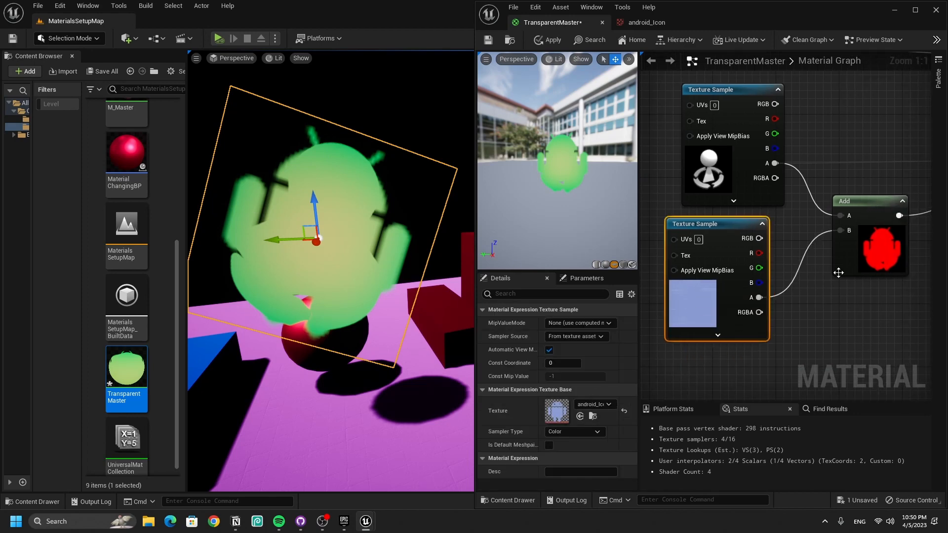
pyautogui.click(876, 245)
pyautogui.press('Delete')
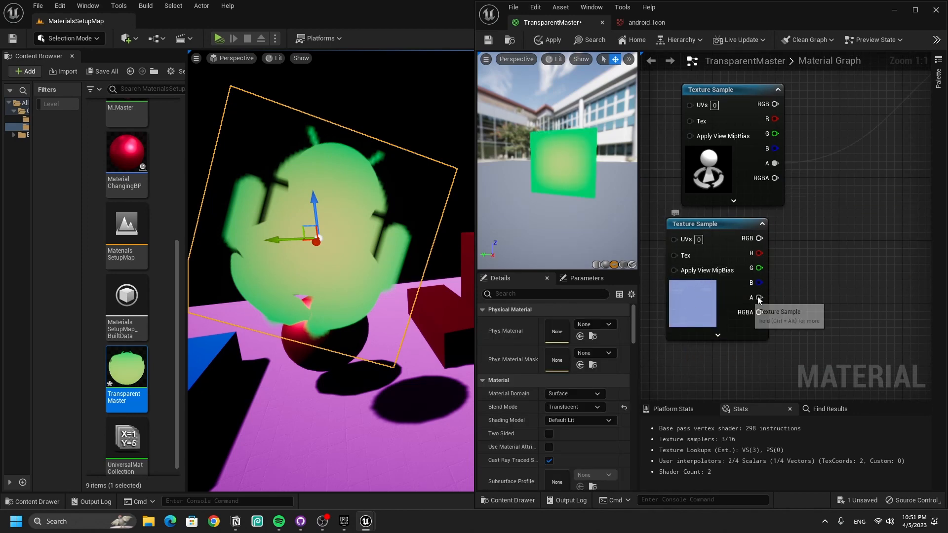
pyautogui.hotkey('ctrl', 'z')
pyautogui.rightClick(836, 246)
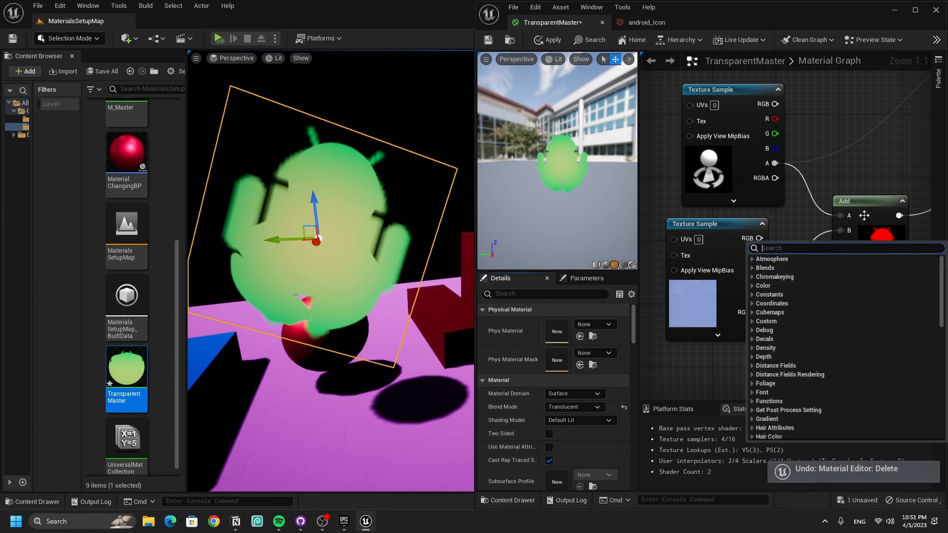
pyautogui.click(870, 230)
pyautogui.press('Delete')
# Add a Subtract node with the first Texture Sample's alpha in A and android_Icon's alpha in B, and expand its preview
pyautogui.moveTo(775, 163); pyautogui.dragTo(822, 211)
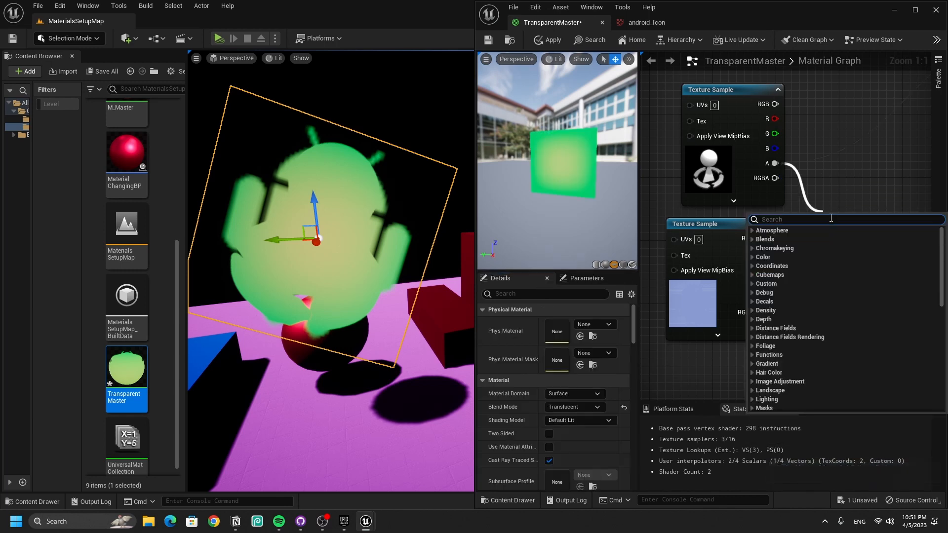
pyautogui.write('-')
pyautogui.click(785, 311)
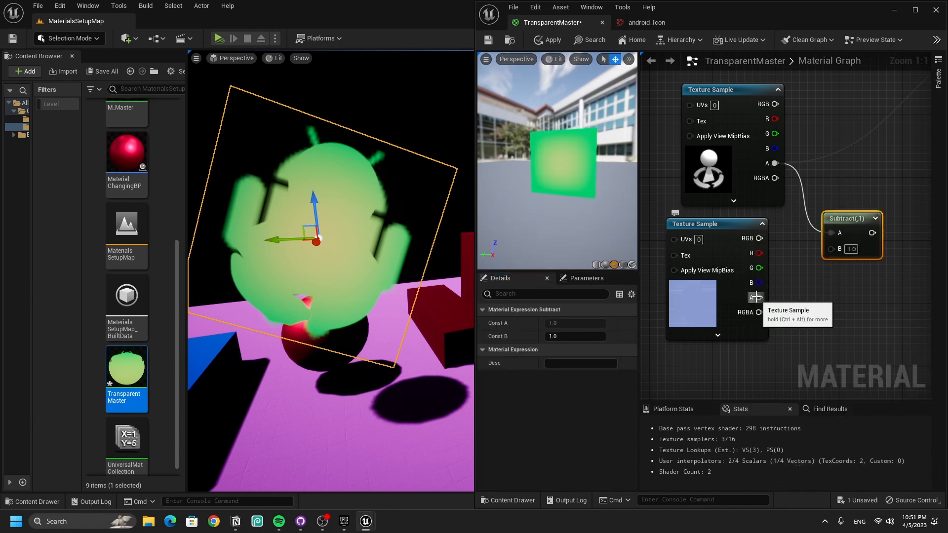
pyautogui.moveTo(756, 296); pyautogui.dragTo(832, 249)
pyautogui.moveTo(831, 249); pyautogui.dragTo(701, 263, button='right')
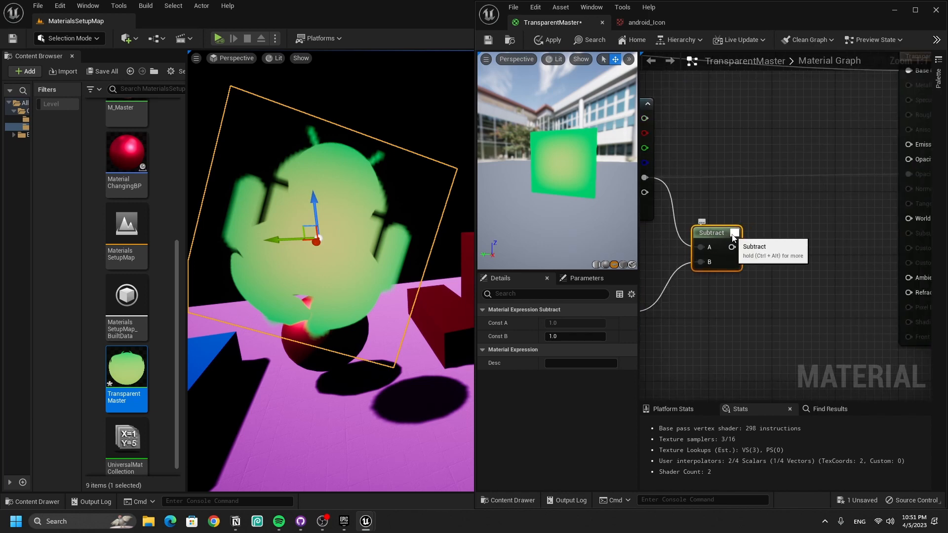
pyautogui.click(734, 233)
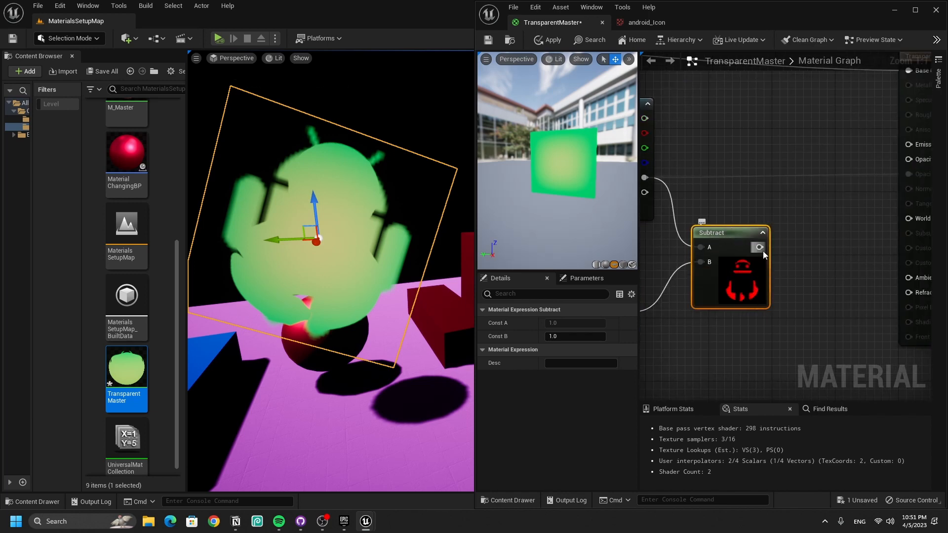
# Connect the Subtract node's output to Opacity and apply the material, shifting the android_Icon Texture Sample slightly away from the Subtract node
pyautogui.moveTo(763, 251); pyautogui.dragTo(846, 162)
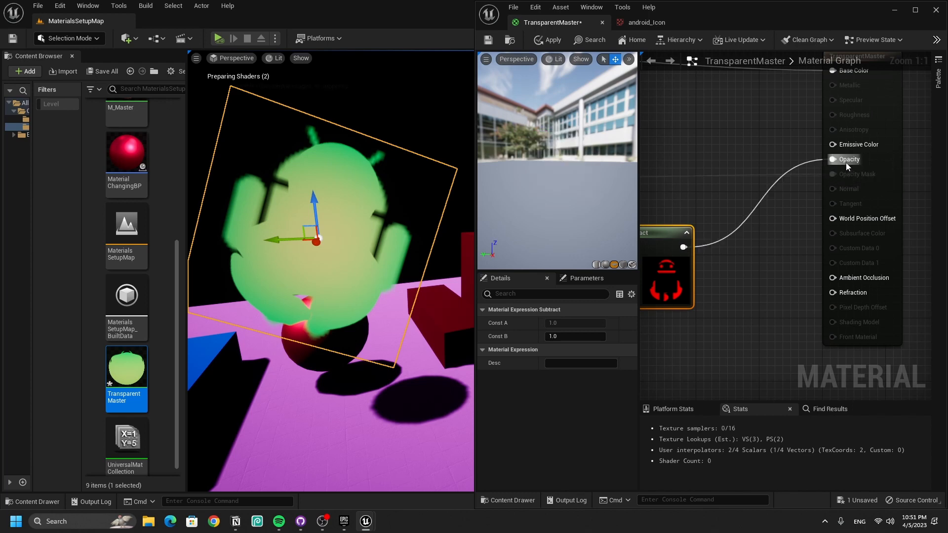
pyautogui.click(550, 41)
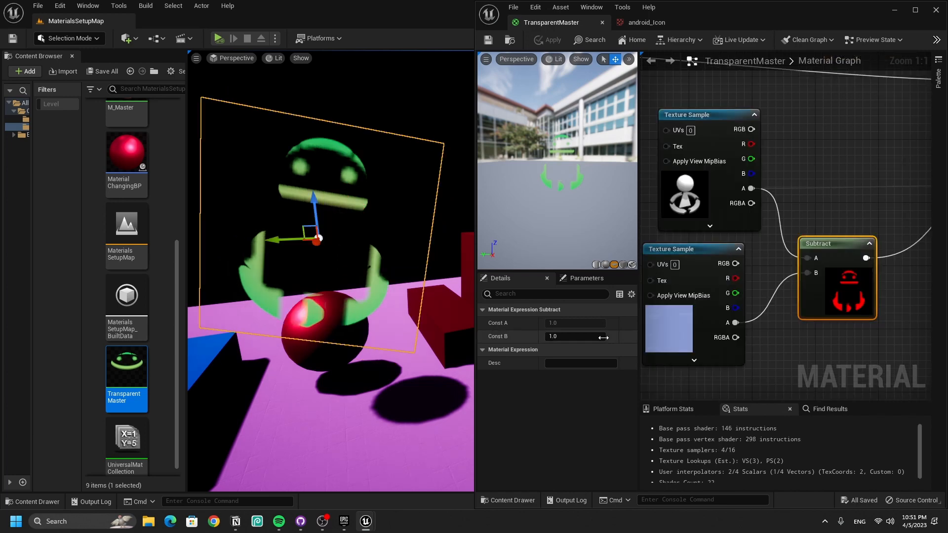
pyautogui.moveTo(697, 322); pyautogui.dragTo(682, 317)
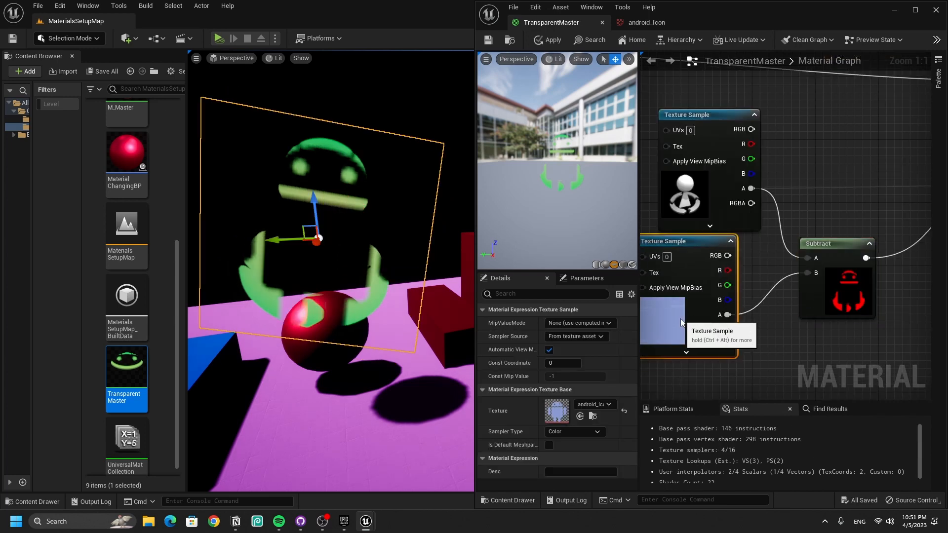
pyautogui.moveTo(906, 329); pyautogui.dragTo(947, 325, button='right')
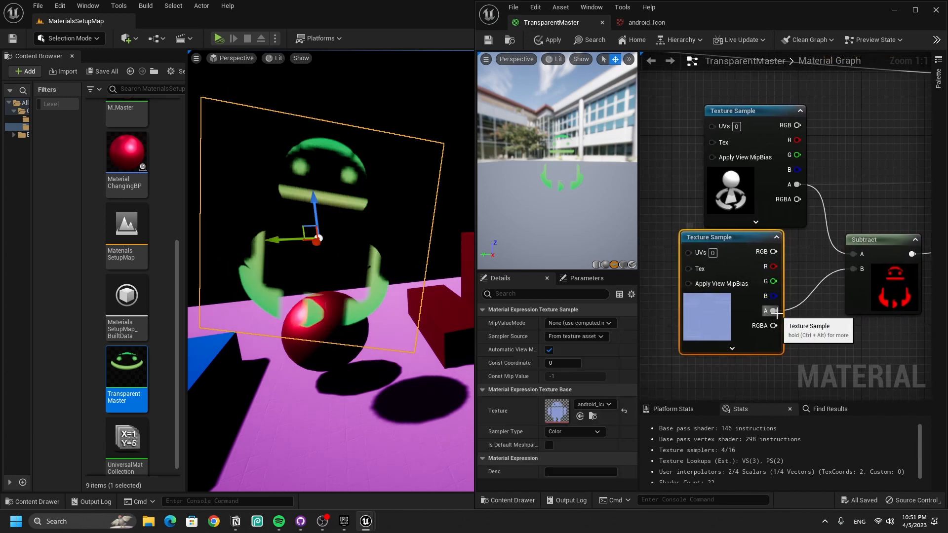
# Swap the Subtract node's inputs, with android_Icon's alpha in A and the first Texture Sample's alpha in B, and apply the material
pyautogui.moveTo(774, 311); pyautogui.dragTo(851, 256)
pyautogui.moveTo(797, 185); pyautogui.dragTo(854, 268)
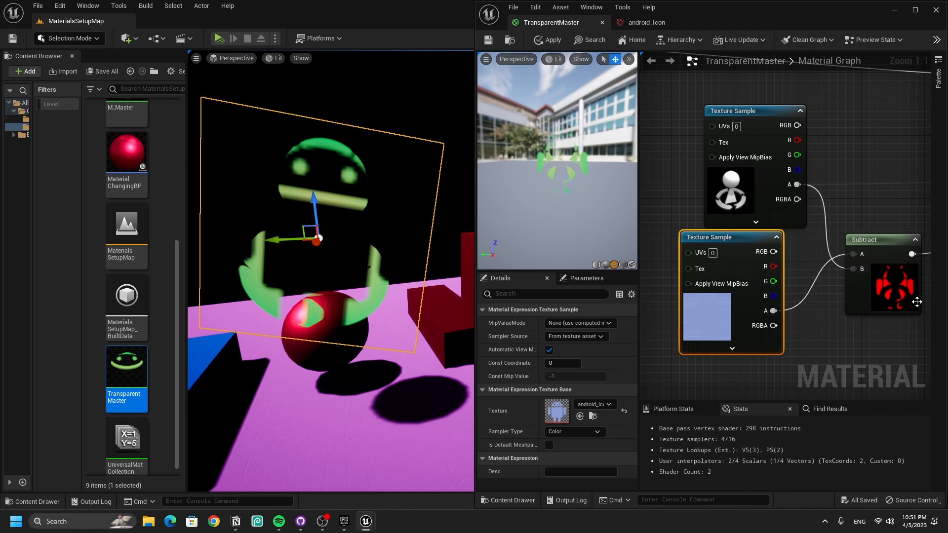
pyautogui.click(552, 40)
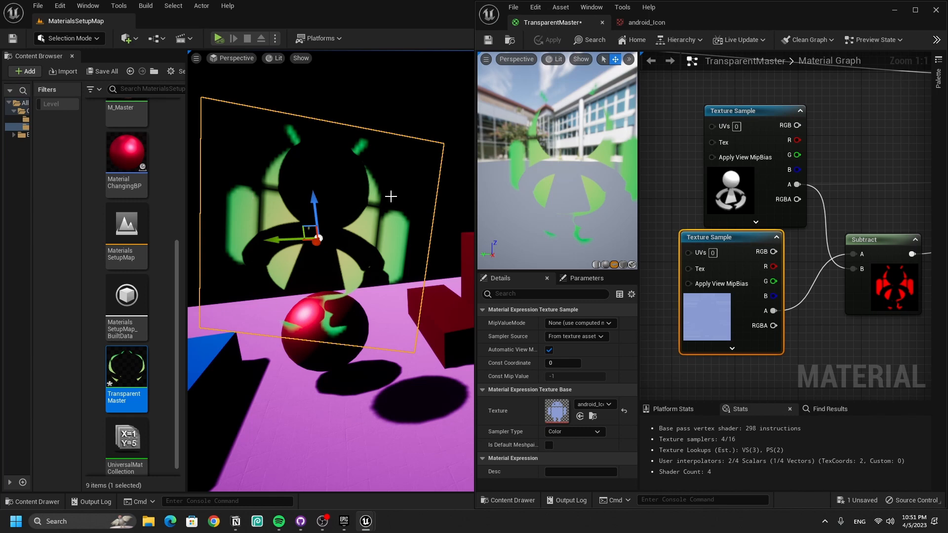
# Delete the Subtract node that joins the two Texture Samples
pyautogui.moveTo(794, 268); pyautogui.dragTo(789, 246, button='right')
pyautogui.click(874, 254)
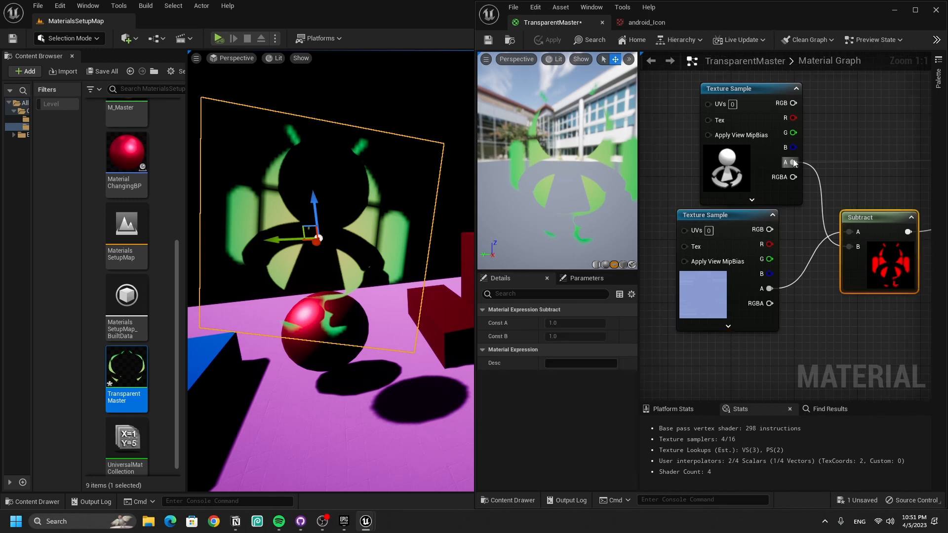
pyautogui.press('Delete')
# Add a Multiply node with the first Texture Sample's alpha in A and android_Icon's alpha in B, and expand its preview
pyautogui.moveTo(793, 162); pyautogui.dragTo(838, 202)
pyautogui.write('multiply')
pyautogui.press('Return')
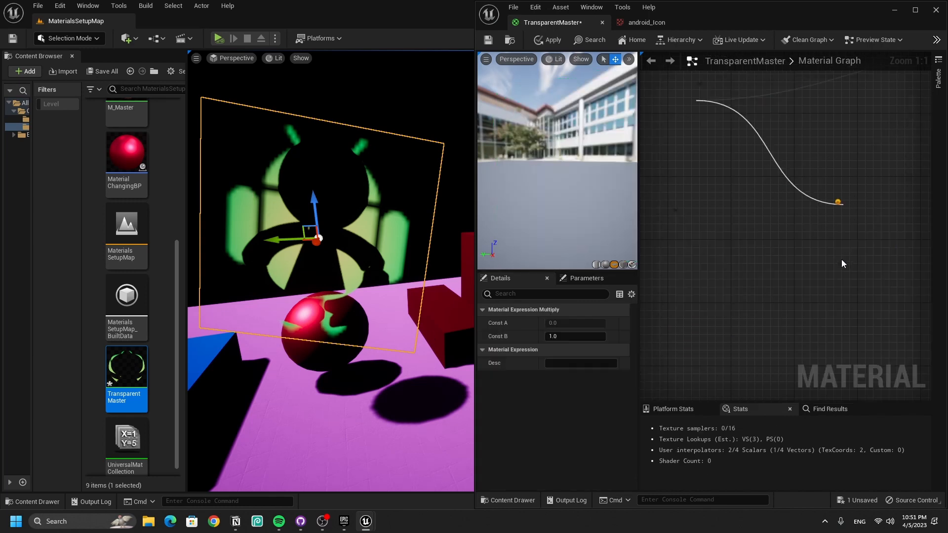
pyautogui.moveTo(781, 283); pyautogui.dragTo(846, 239)
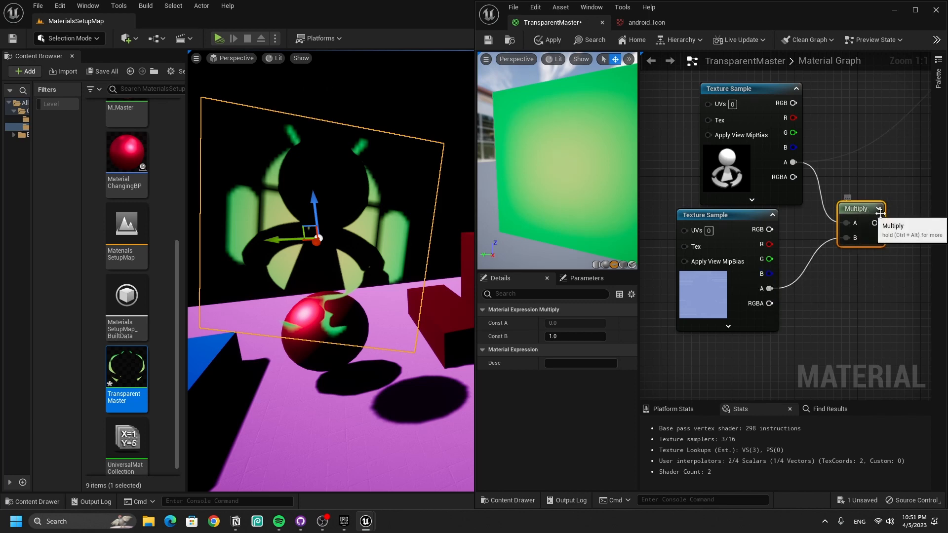
pyautogui.moveTo(906, 251); pyautogui.dragTo(818, 274, button='right')
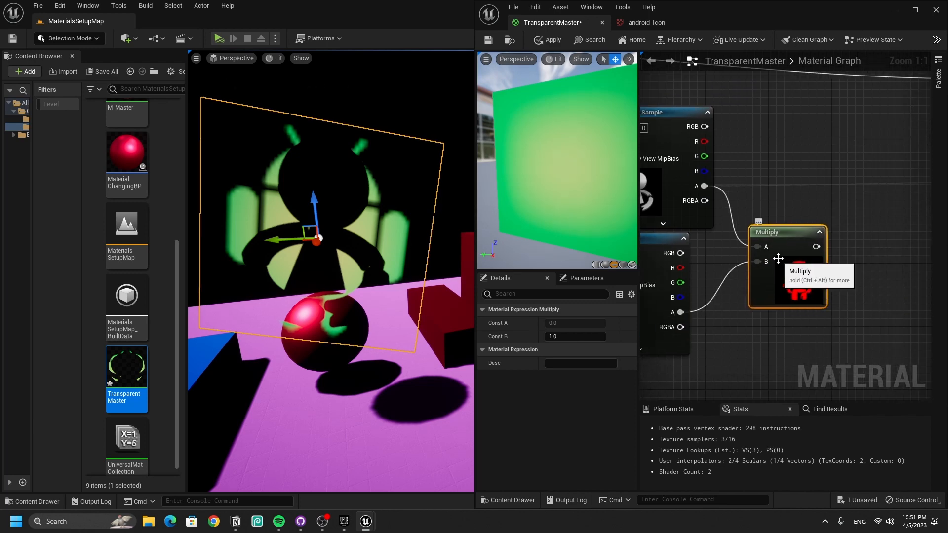
# Connect the Multiply node's output to Opacity and apply the material
pyautogui.moveTo(836, 296); pyautogui.dragTo(738, 315, button='right')
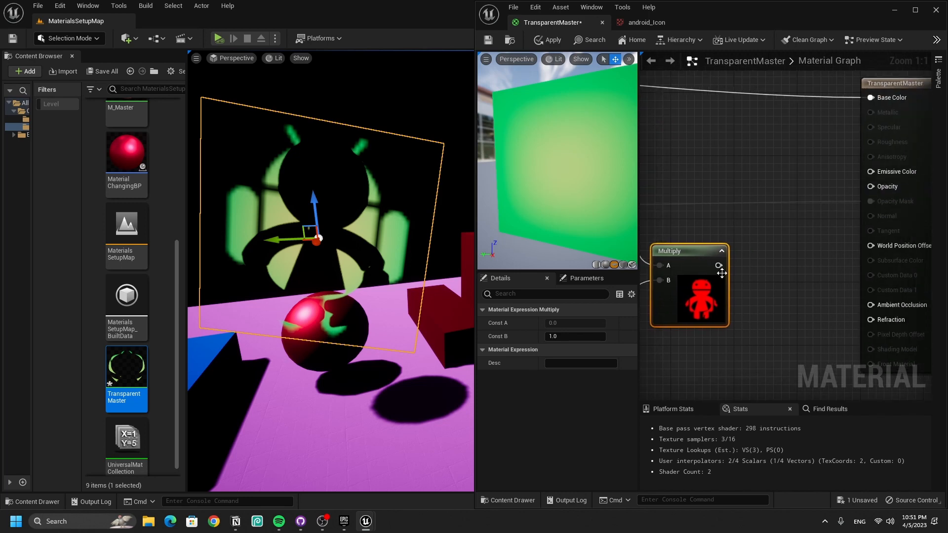
pyautogui.moveTo(719, 265); pyautogui.dragTo(874, 187)
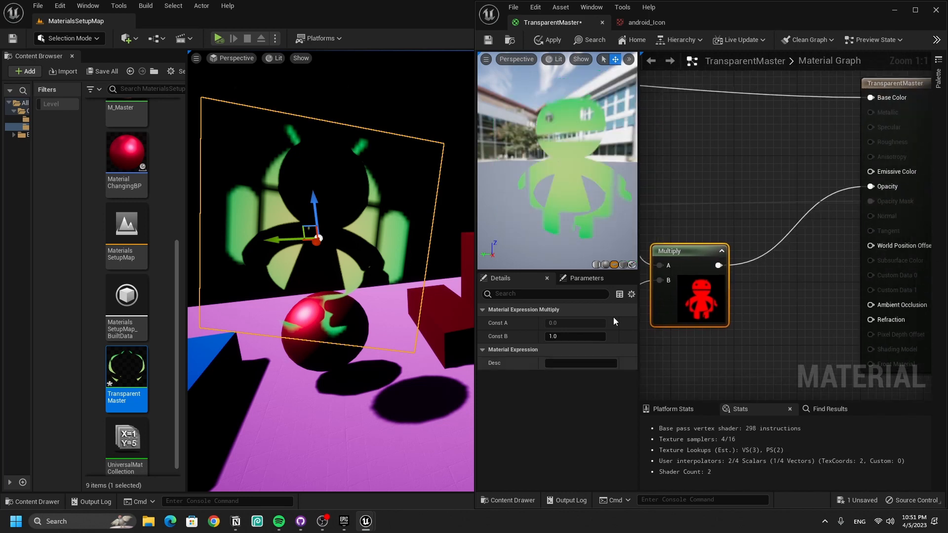
pyautogui.click(548, 39)
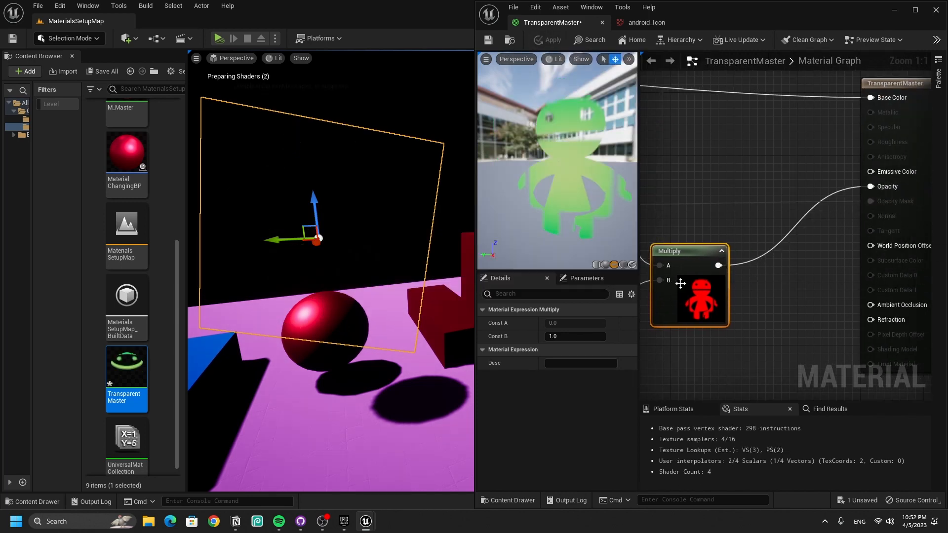
# Delete the Multiply node that joins the two Texture Samples
pyautogui.moveTo(769, 266); pyautogui.dragTo(872, 252, button='right')
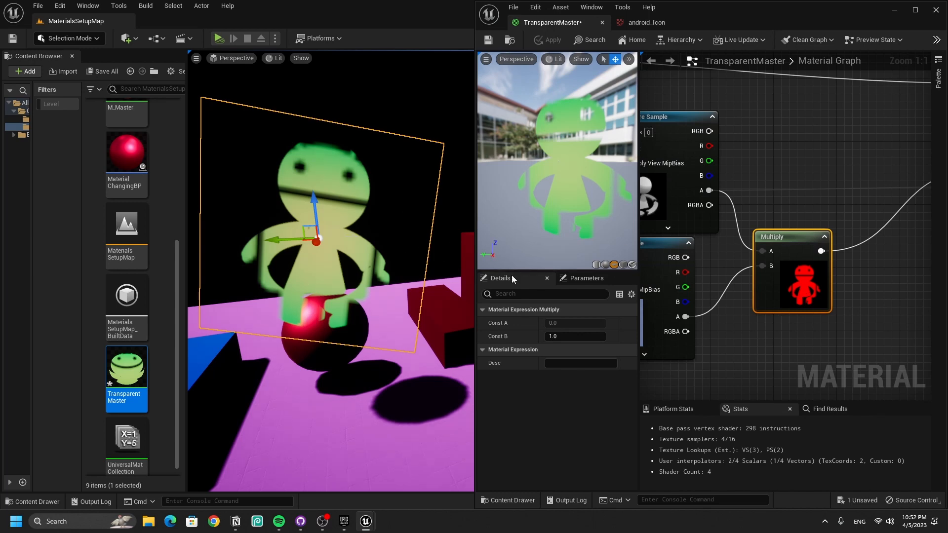
pyautogui.moveTo(776, 344); pyautogui.dragTo(896, 306, button='right')
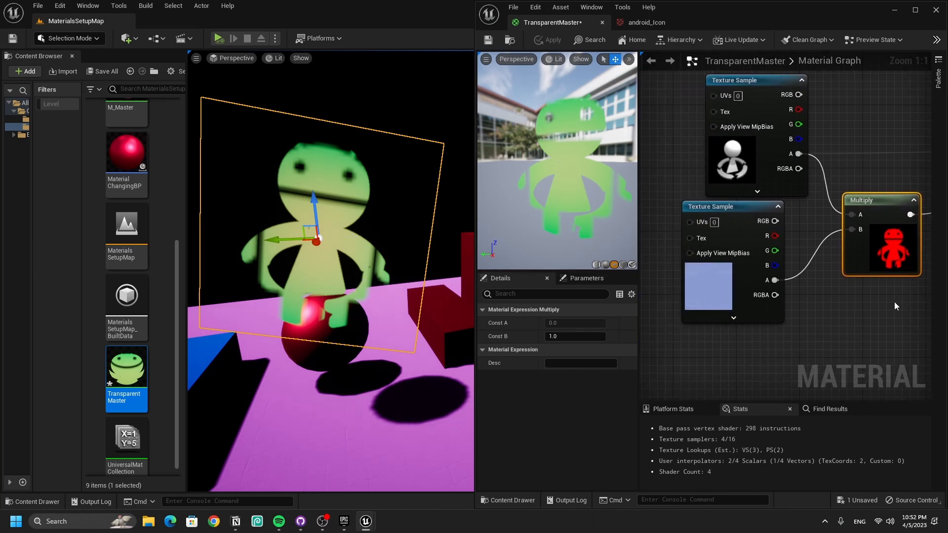
pyautogui.press('Delete')
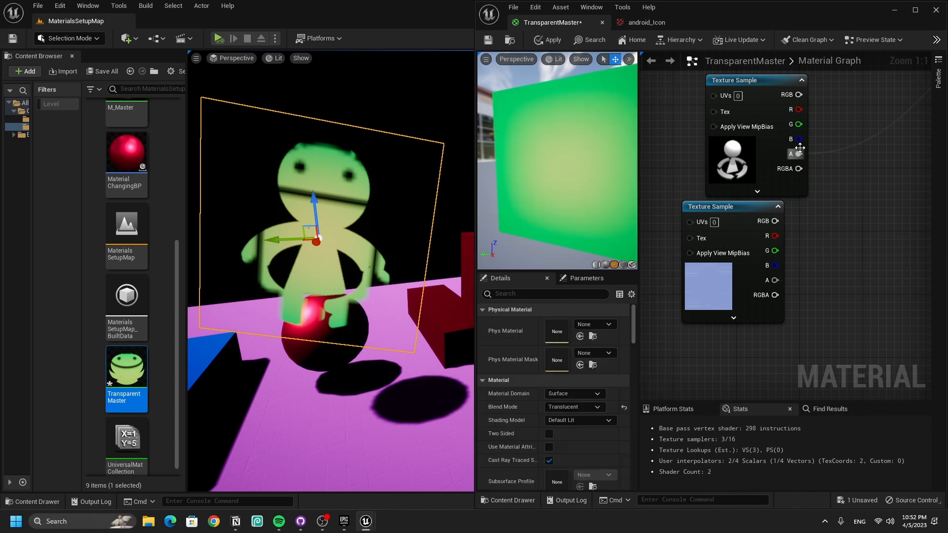
# Add a Divide node with the first Texture Sample's alpha in A and android_Icon's alpha in B
pyautogui.moveTo(795, 154); pyautogui.dragTo(840, 199)
pyautogui.write('/')
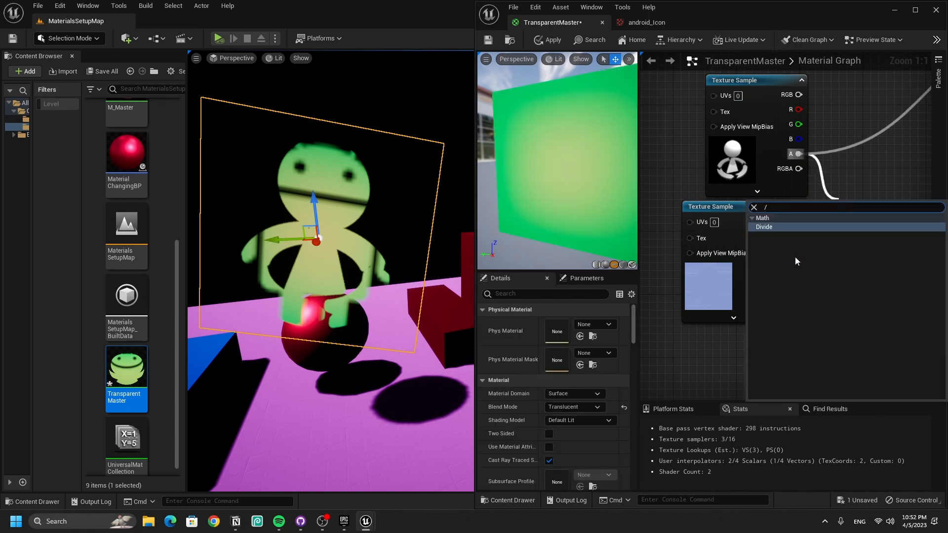
pyautogui.press('Return')
pyautogui.moveTo(869, 236); pyautogui.dragTo(662, 233, button='right')
# Connect the Divide node's output to Opacity, expand its preview and apply the material
pyautogui.moveTo(661, 233); pyautogui.dragTo(847, 148)
pyautogui.moveTo(676, 218); pyautogui.dragTo(791, 220, button='right')
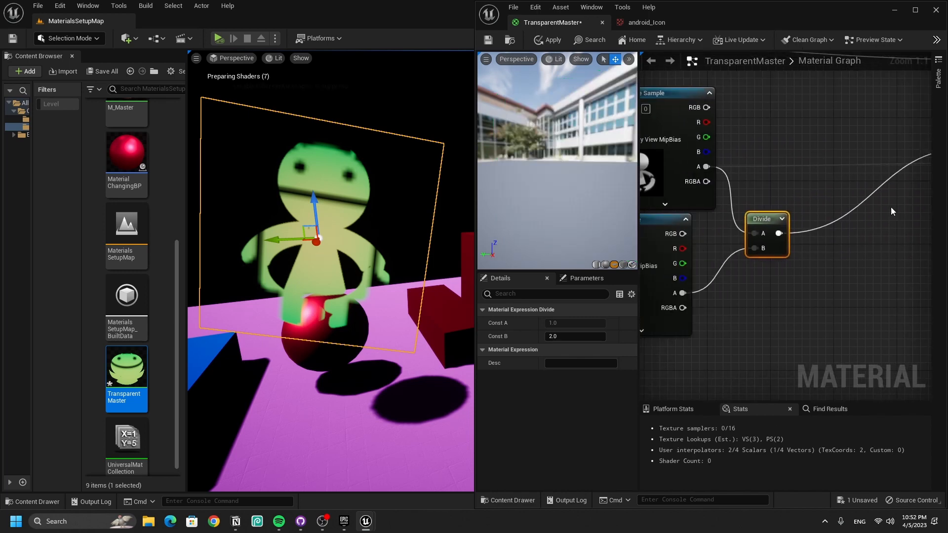
pyautogui.click(782, 219)
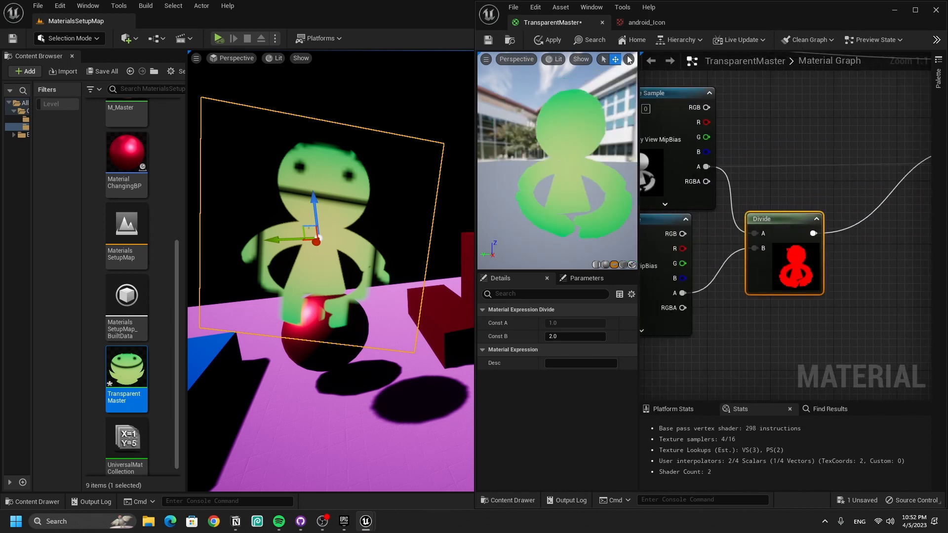
pyautogui.click(548, 39)
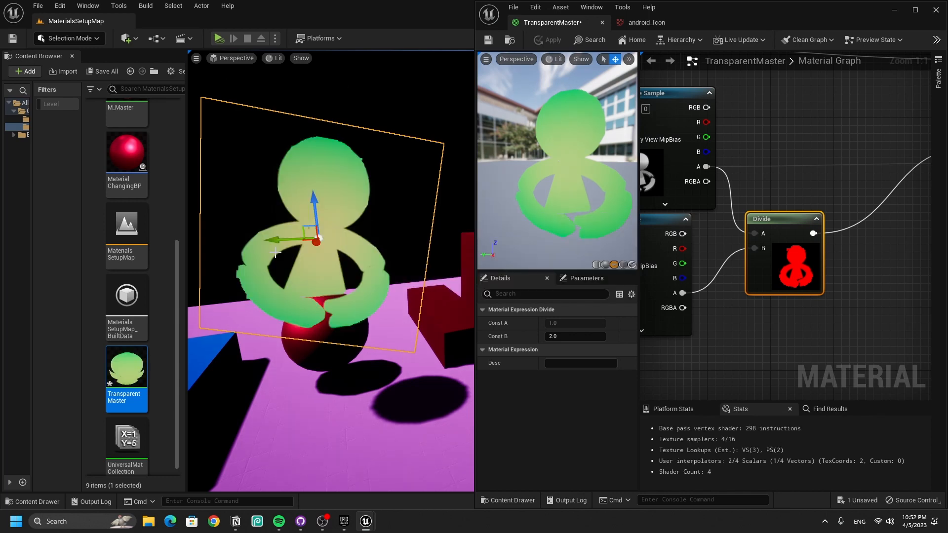
# Move the Rotating texture, Tiling, Moving texture and Moving texture with parameter comment groups further down, away from the Texture Samples
pyautogui.scroll(5, 272, 276)
pyautogui.moveTo(283, 272); pyautogui.dragTo(270, 214, button='right')
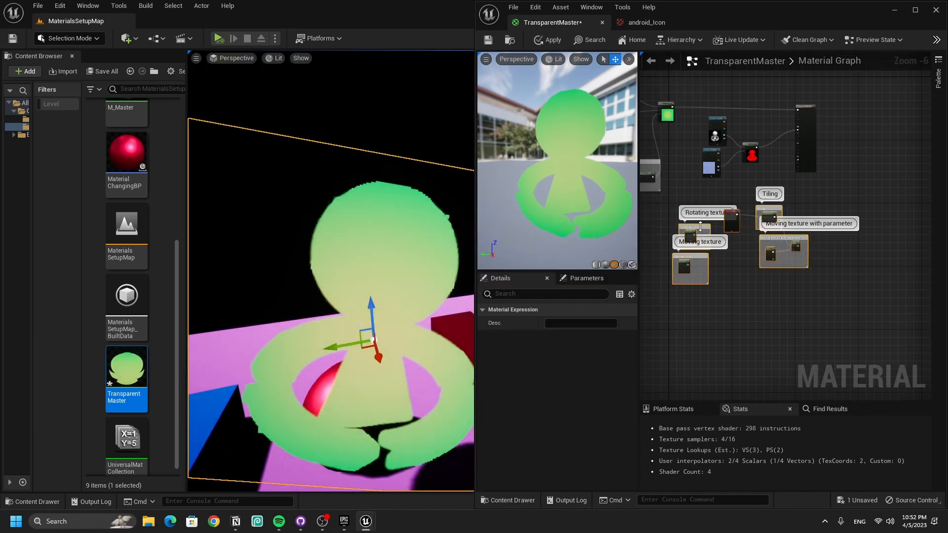
pyautogui.moveTo(701, 225); pyautogui.dragTo(695, 276)
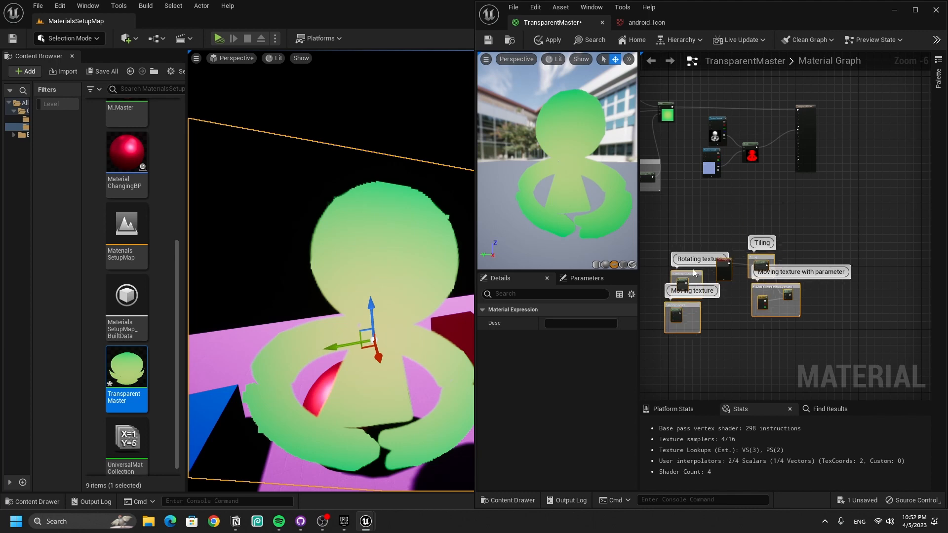
# Add a Multiply node with the Divide node's output in A
pyautogui.moveTo(731, 236); pyautogui.dragTo(764, 295, button='right')
pyautogui.scroll(3, 764, 295)
pyautogui.moveTo(815, 136); pyautogui.dragTo(813, 237, button='right')
pyautogui.scroll(2, 813, 237)
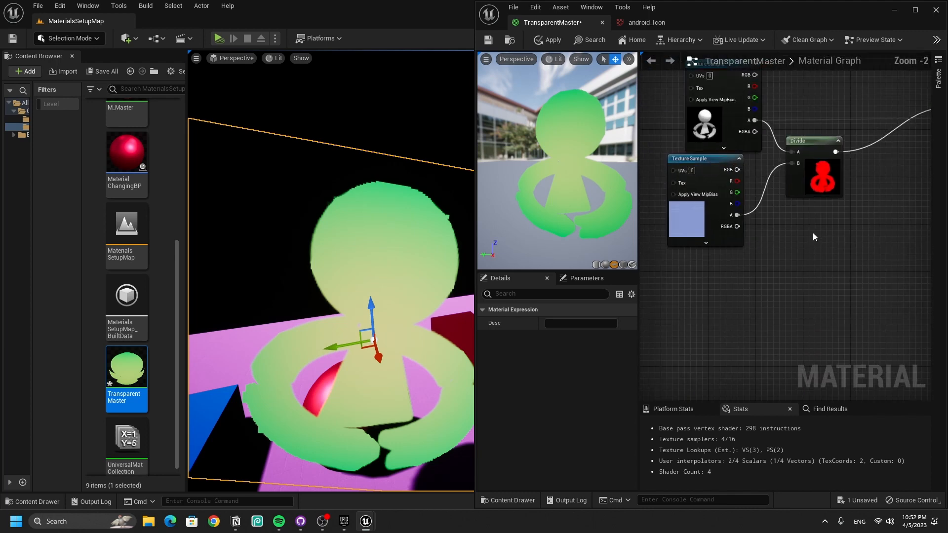
pyautogui.moveTo(830, 244); pyautogui.dragTo(704, 131)
pyautogui.moveTo(847, 165); pyautogui.dragTo(805, 178, button='right')
pyautogui.moveTo(798, 152); pyautogui.dragTo(842, 219)
pyautogui.write('*')
pyautogui.press('Return')
pyautogui.moveTo(791, 279); pyautogui.dragTo(862, 256, button='right')
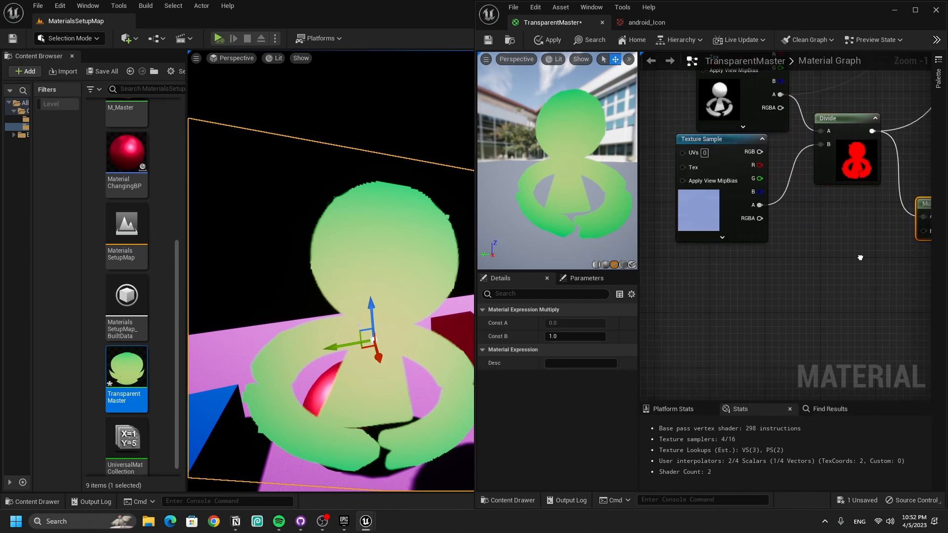
# Connect the output of the Multiply(,200) node in the comment box to input B of the new Multiply node
pyautogui.scroll(-2, 861, 257)
pyautogui.moveTo(777, 259); pyautogui.dragTo(926, 241, button='right')
pyautogui.scroll(1, 925, 242)
pyautogui.moveTo(865, 230); pyautogui.dragTo(653, 229, button='right')
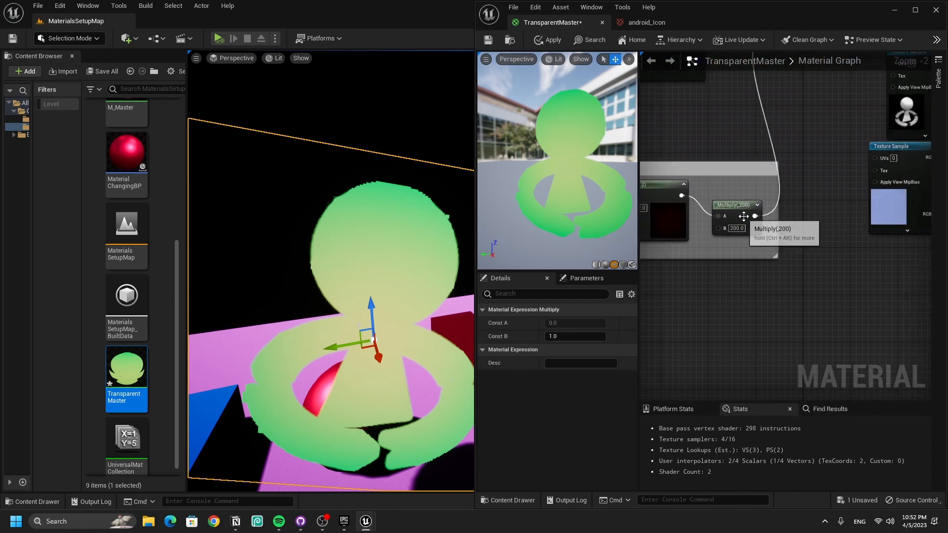
pyautogui.moveTo(754, 217); pyautogui.dragTo(896, 225)
pyautogui.moveTo(922, 212); pyautogui.dragTo(685, 223, button='right')
# Expand the new Multiply node's preview and connect its output to Opacity
pyautogui.scroll(2, 685, 223)
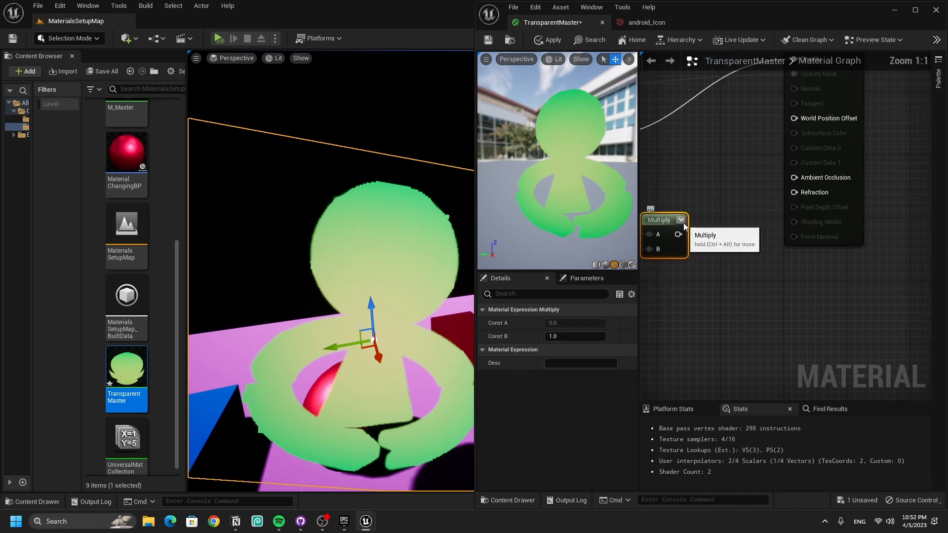
pyautogui.click(682, 220)
pyautogui.moveTo(708, 234); pyautogui.dragTo(785, 216)
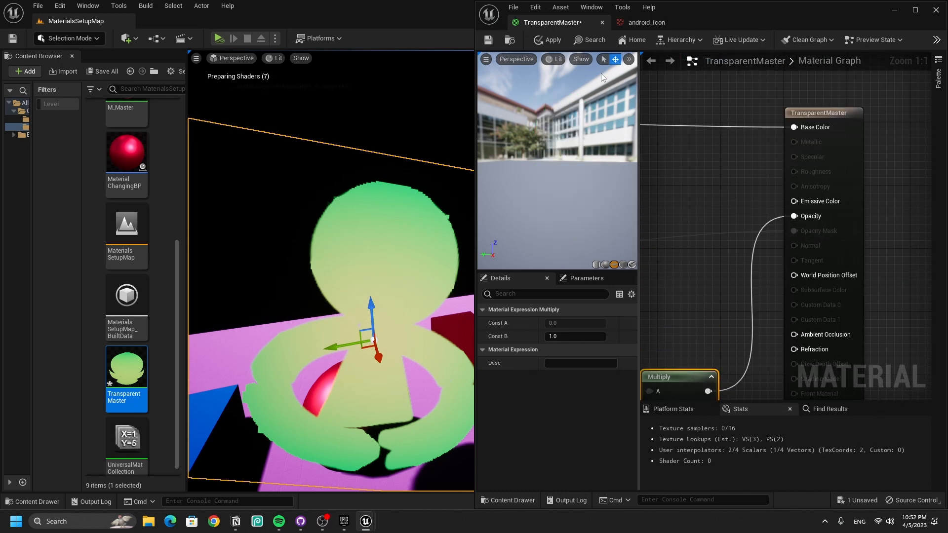
pyautogui.moveTo(570, 64); pyautogui.dragTo(454, 69)
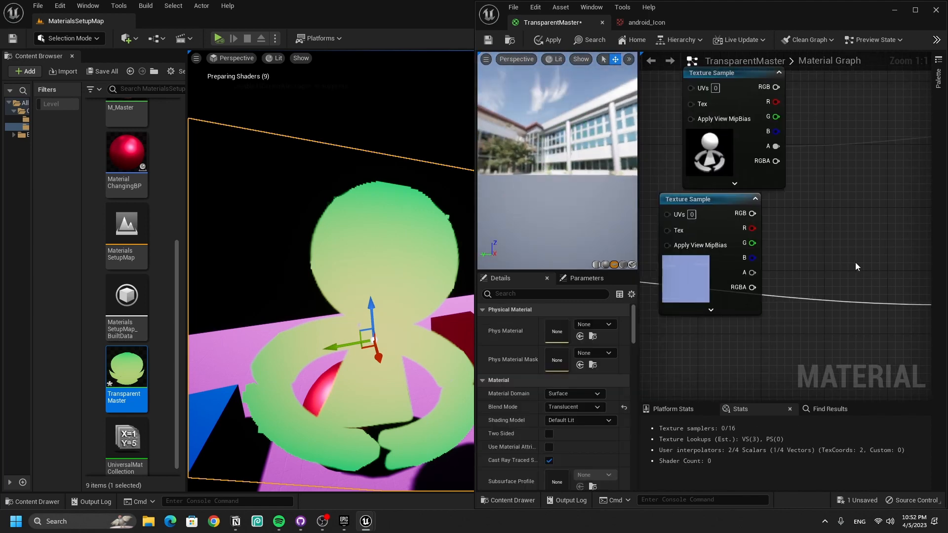
# Delete the android_Icon Texture Sample and move the remaining Texture Sample down towards the Multiply node's level
pyautogui.click(694, 271)
pyautogui.press('Delete')
pyautogui.moveTo(731, 139); pyautogui.dragTo(762, 277)
# Connect the remaining Texture Sample's alpha to input A of the Multiply node
pyautogui.moveTo(870, 341); pyautogui.dragTo(708, 282, button='right')
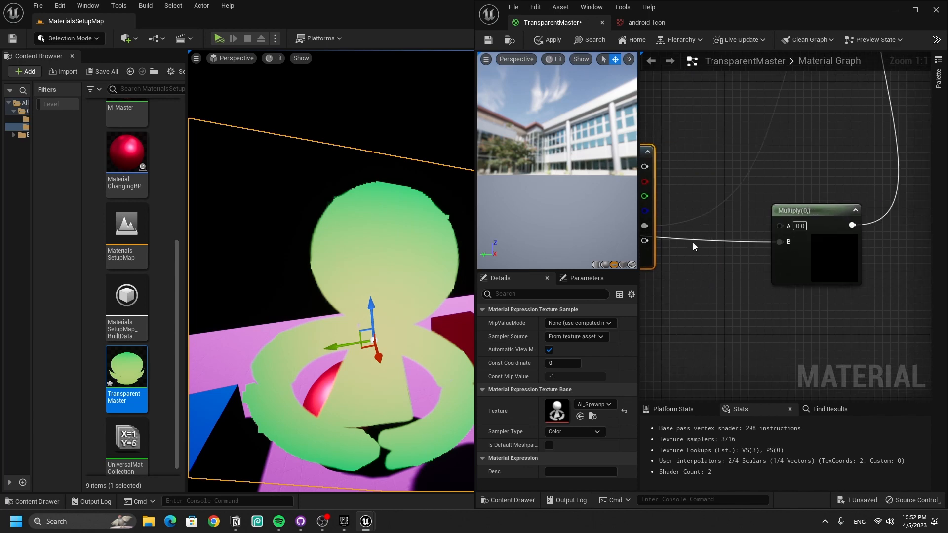
pyautogui.moveTo(692, 245); pyautogui.dragTo(815, 249, button='right')
pyautogui.moveTo(766, 230); pyautogui.dragTo(903, 230)
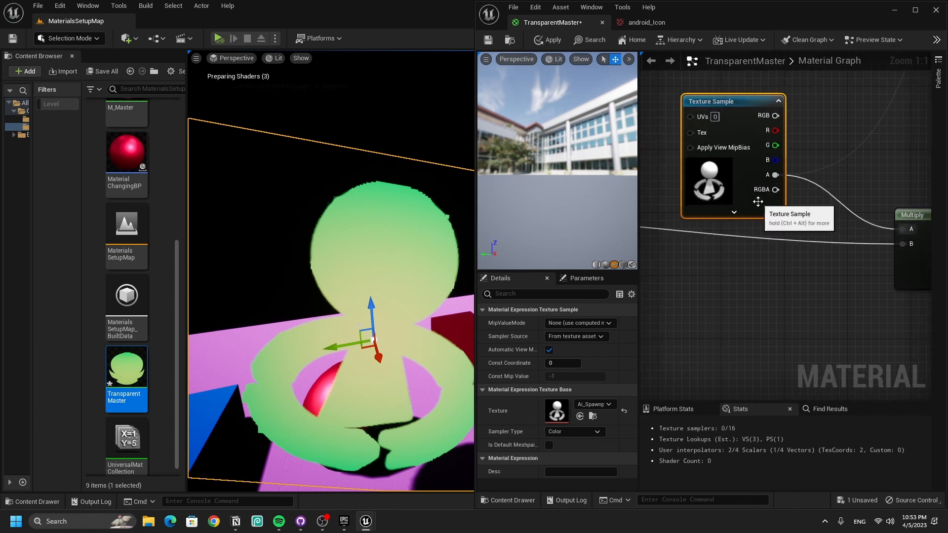
# Apply the material and reposition the Multiply node closer to the Texture Sample
pyautogui.moveTo(931, 246); pyautogui.dragTo(762, 257, button='right')
pyautogui.moveTo(783, 286); pyautogui.dragTo(776, 275)
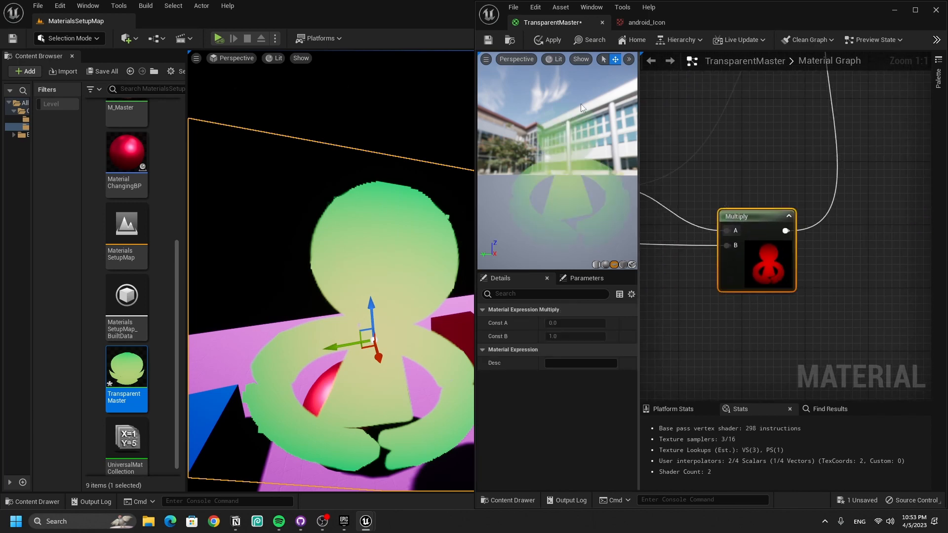
pyautogui.click(549, 39)
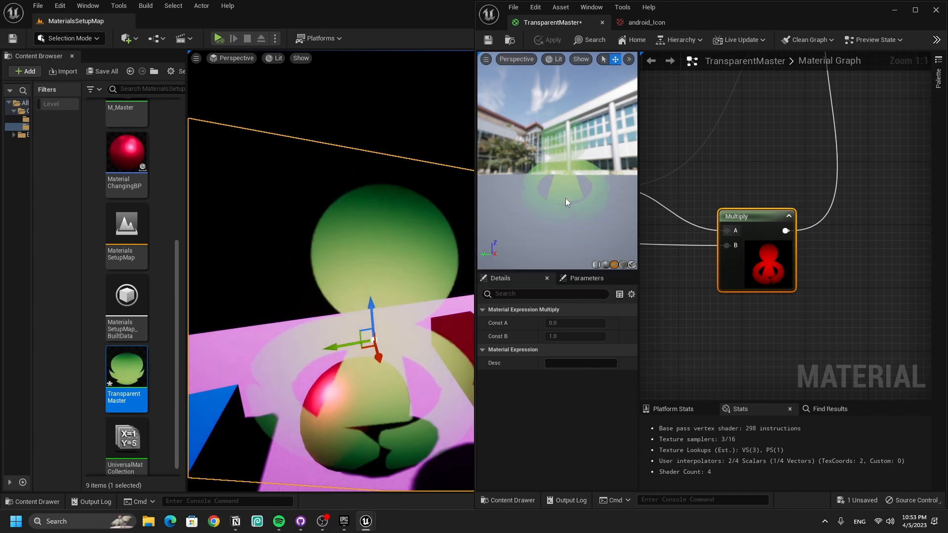
pyautogui.moveTo(692, 275); pyautogui.dragTo(754, 289, button='right')
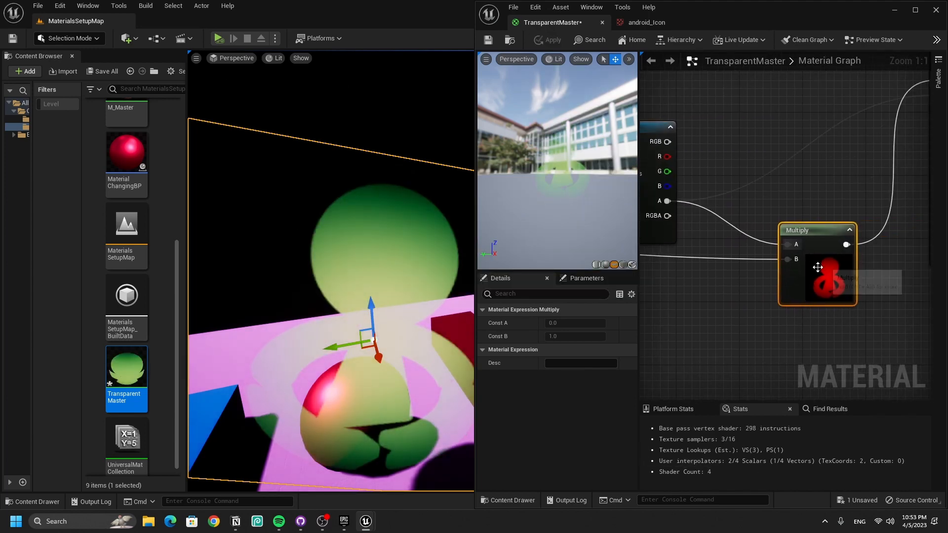
pyautogui.moveTo(817, 268); pyautogui.dragTo(799, 306)
# Deselect the plane, examine its transparency in the level viewport, and review the nodes feeding Opacity in the graph
pyautogui.moveTo(388, 319); pyautogui.dragTo(449, 334, button='right')
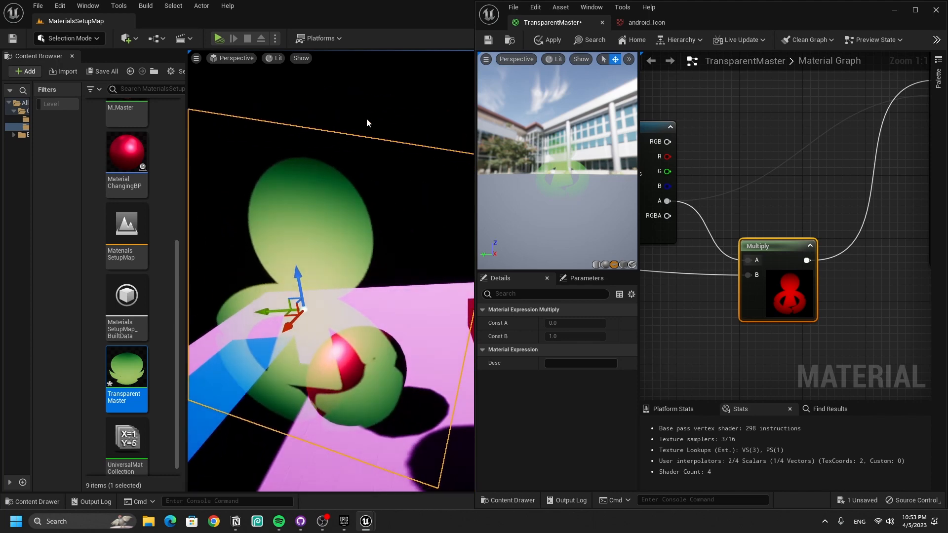
pyautogui.click(242, 186)
pyautogui.moveTo(293, 155); pyautogui.dragTo(261, 294, button='right')
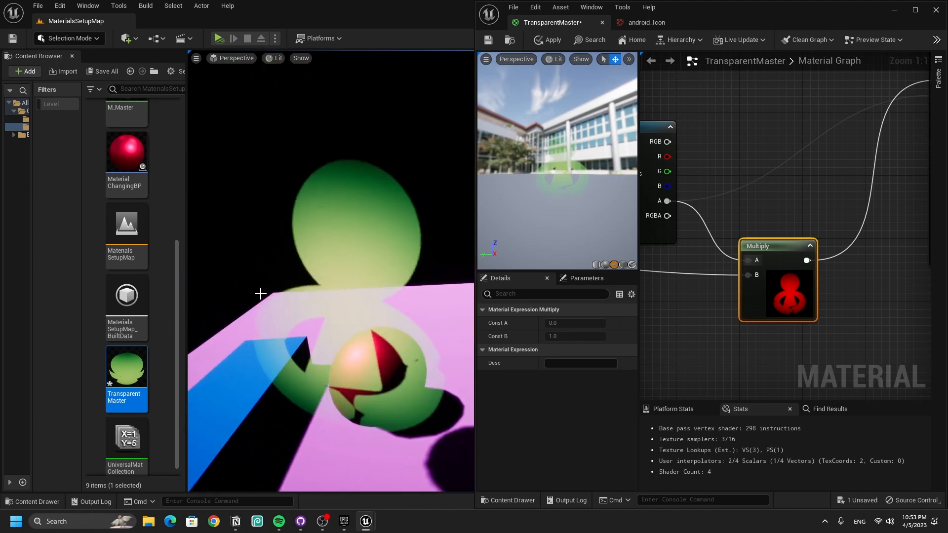
pyautogui.moveTo(785, 363); pyautogui.dragTo(930, 345, button='right')
pyautogui.scroll(-2, 705, 330)
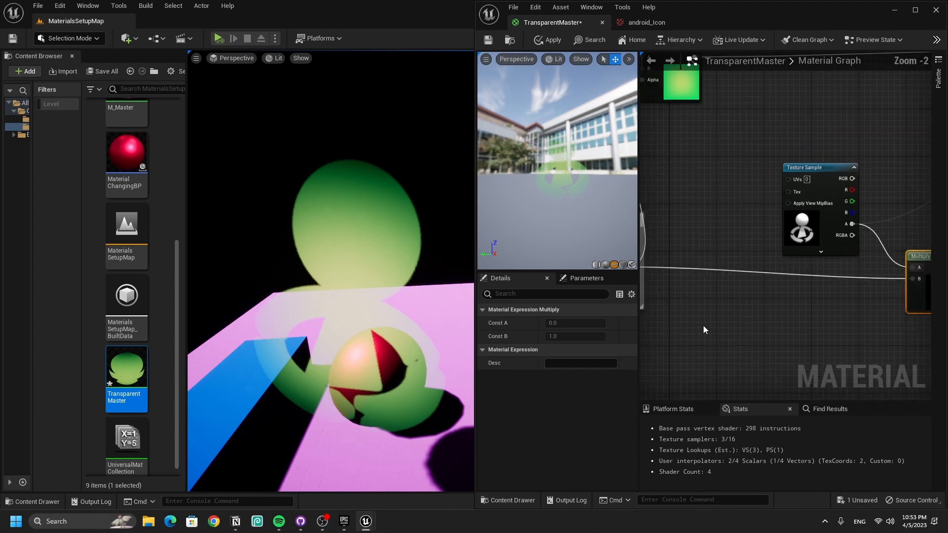
pyautogui.moveTo(705, 330); pyautogui.dragTo(902, 308, button='right')
pyautogui.moveTo(798, 195); pyautogui.dragTo(601, 195, button='right')
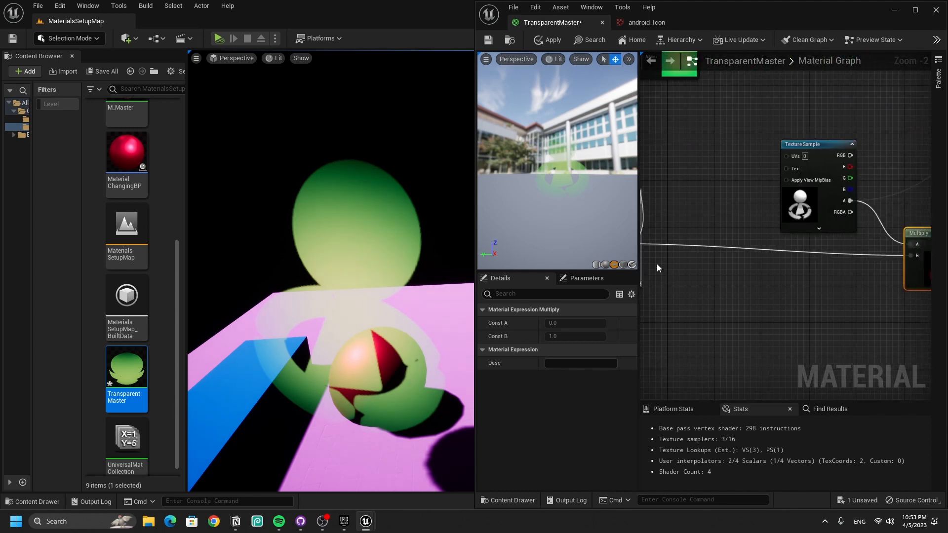
pyautogui.scroll(-2, 760, 251)
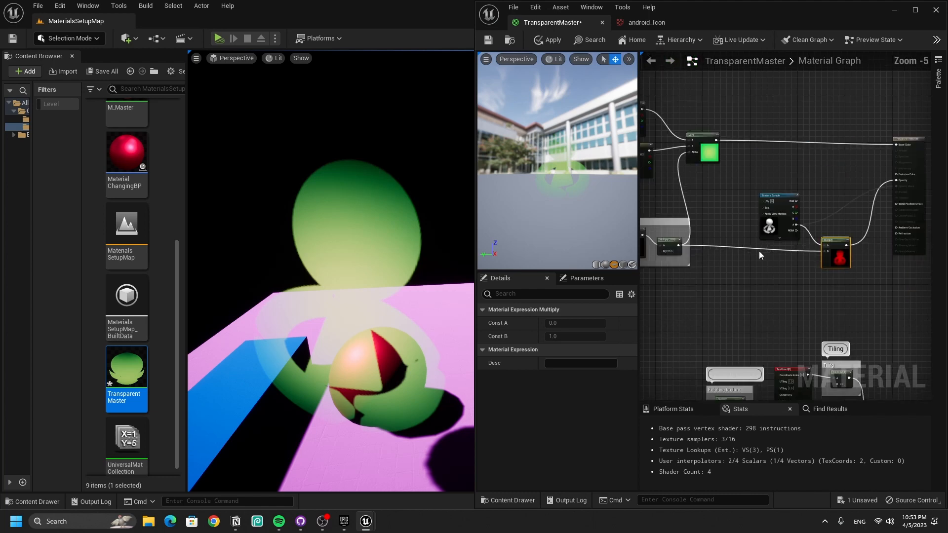